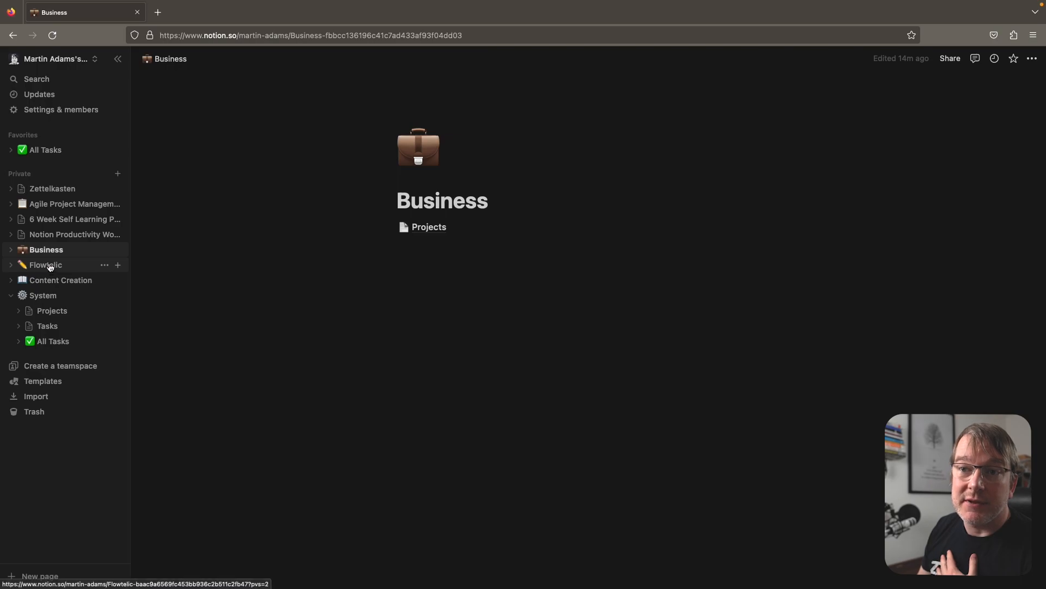
- Review the Flowtelic and Content Creation pages, plus the Projects and Tasks databases under System
{"action": "left_click", "coordinate": [48, 265]}
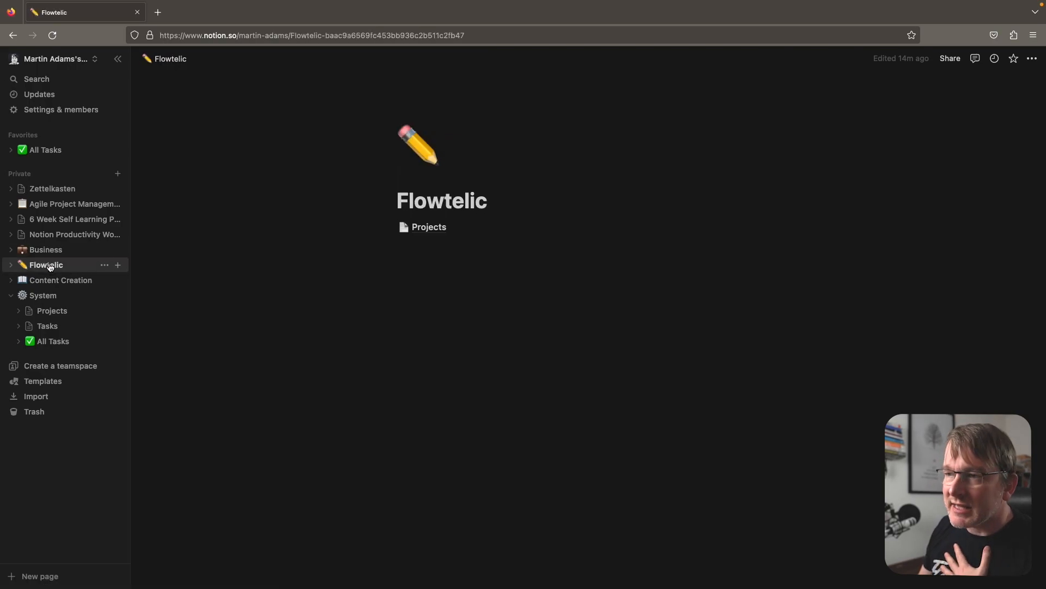
{"action": "left_click", "coordinate": [43, 281]}
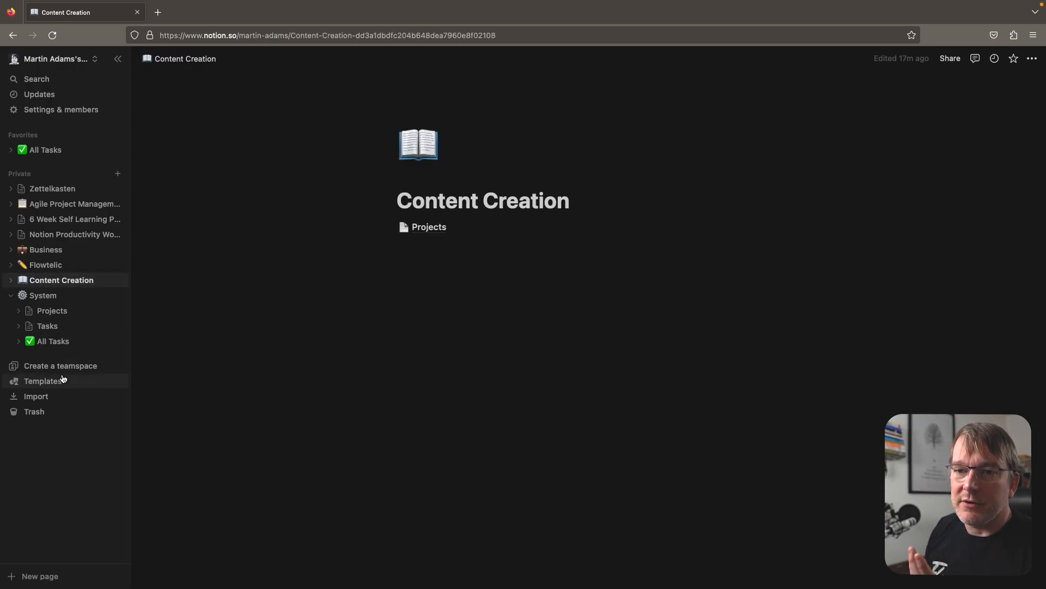
{"action": "left_click", "coordinate": [52, 311]}
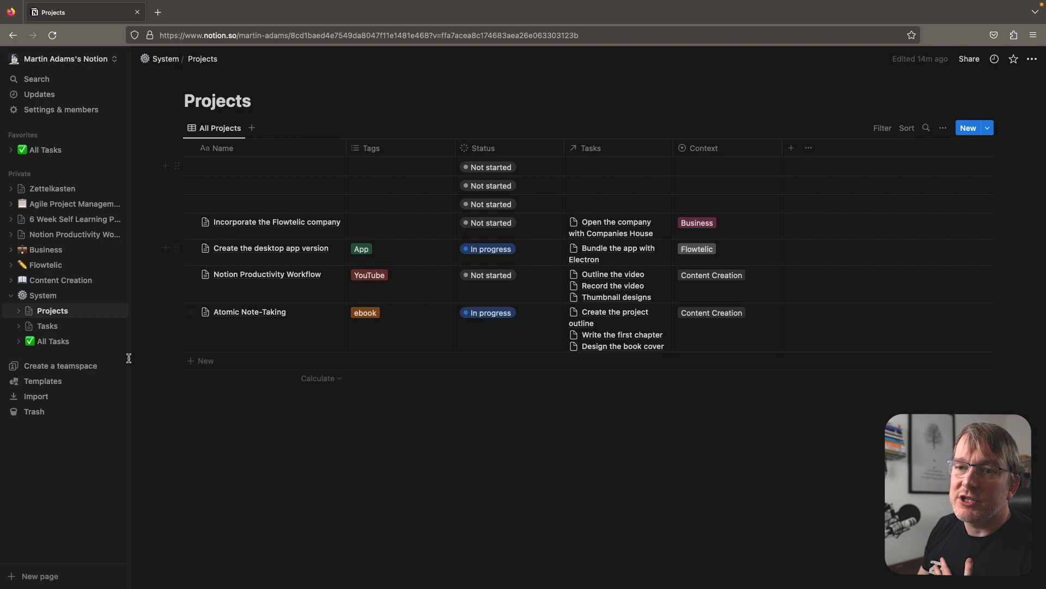
{"action": "left_click", "coordinate": [47, 326]}
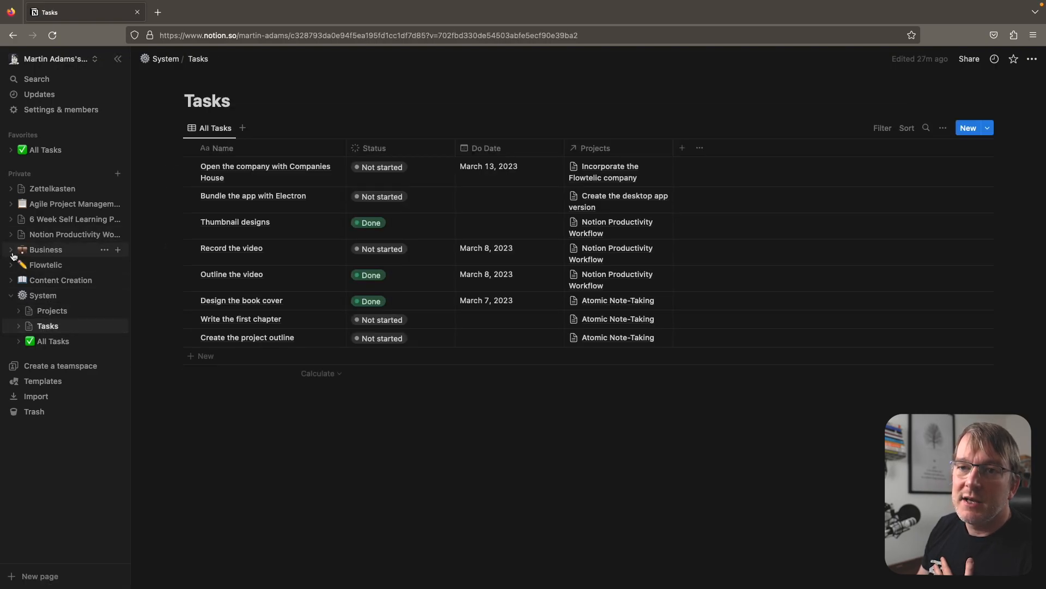
- Expand Flowtelic and Content Creation and view the Projects page inside each
{"action": "left_click", "coordinate": [11, 265]}
{"action": "left_click", "coordinate": [51, 280]}
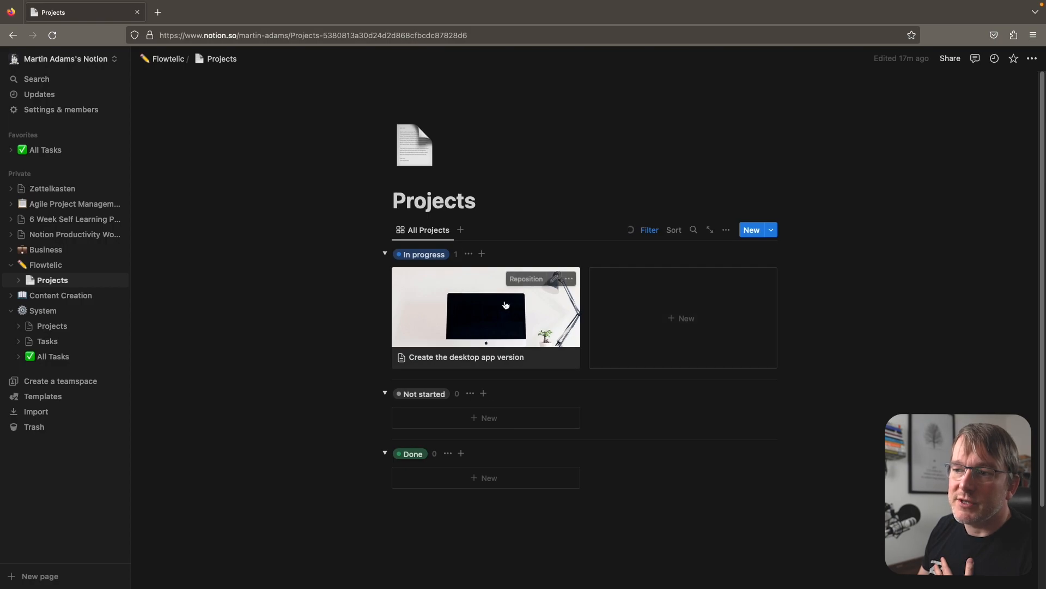
{"action": "left_click", "coordinate": [11, 294]}
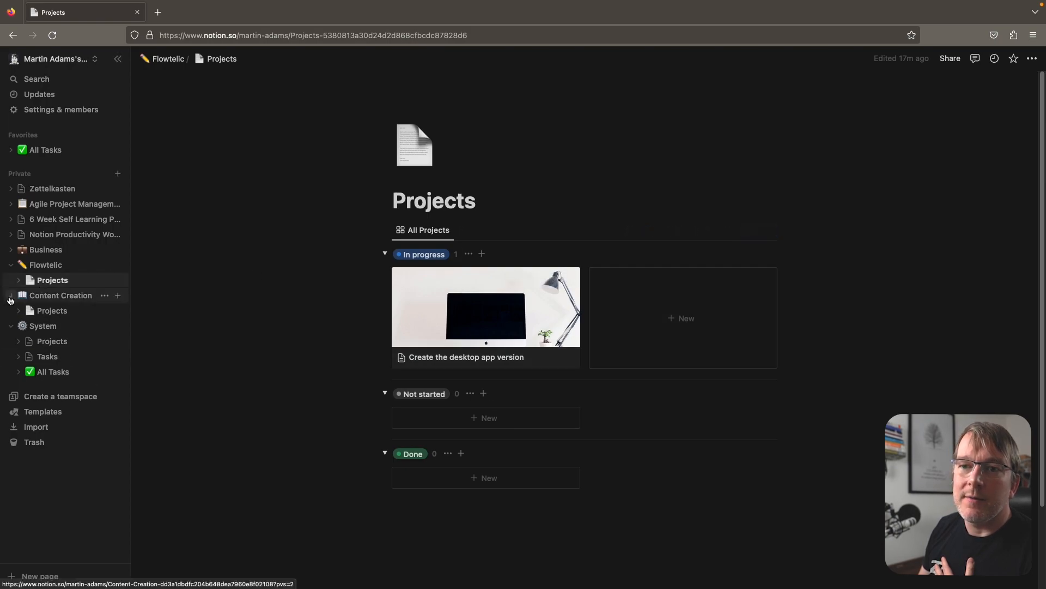
{"action": "left_click", "coordinate": [50, 311]}
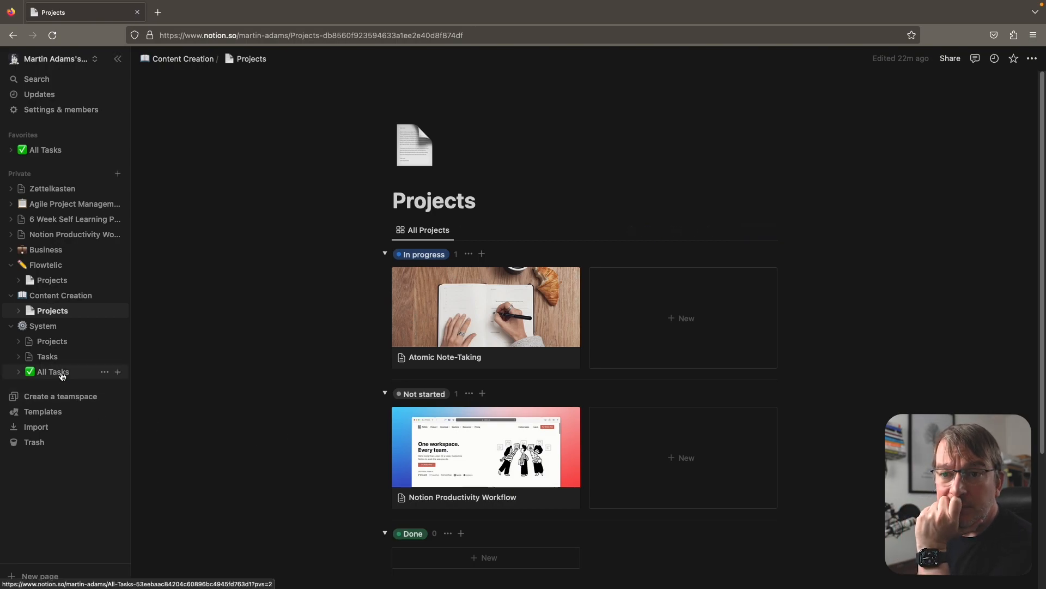
- Open the favorited All Tasks page and review its Current, All, Unscheduled and Slipped Tasks views
{"action": "left_click", "coordinate": [38, 150]}
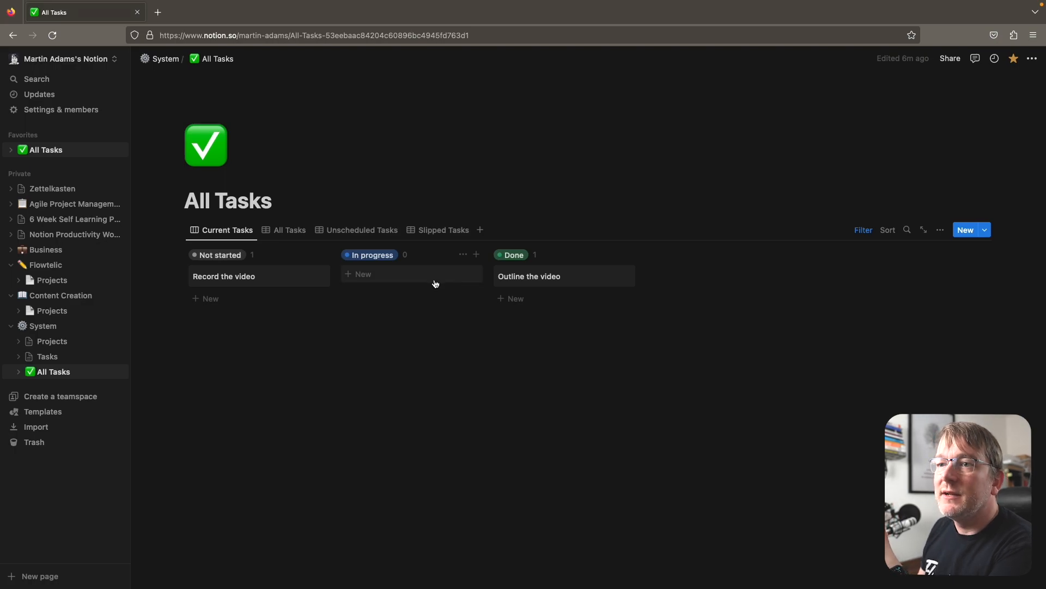
{"action": "left_click", "coordinate": [294, 230]}
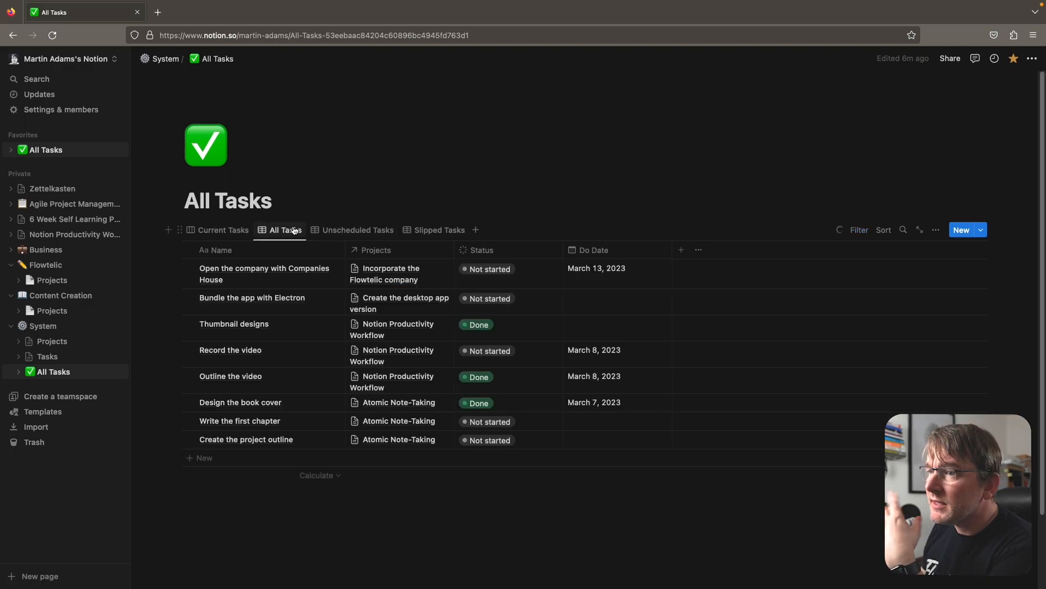
{"action": "left_click", "coordinate": [370, 231]}
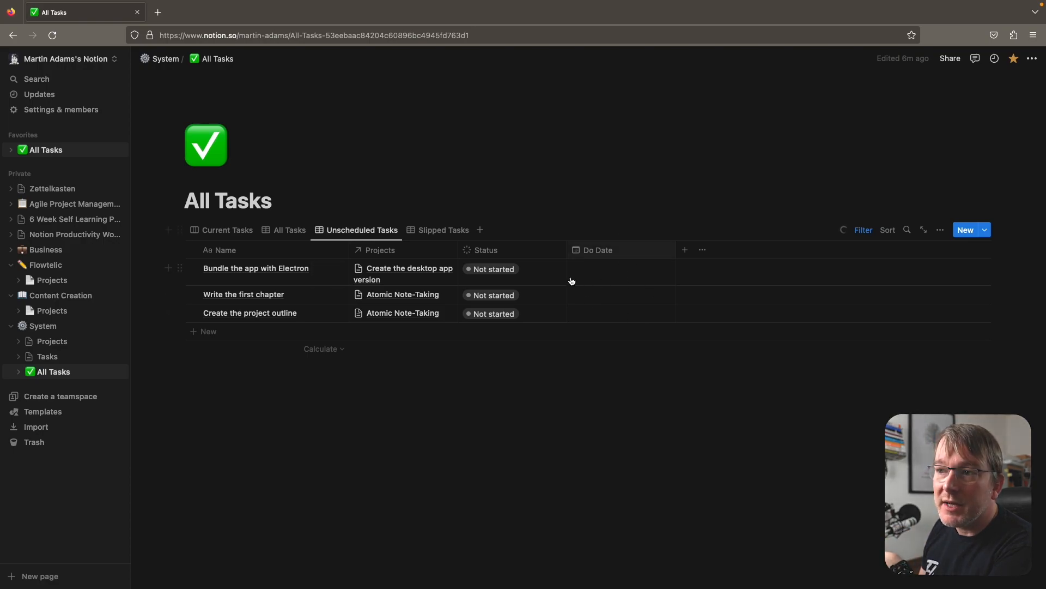
{"action": "left_click", "coordinate": [428, 231]}
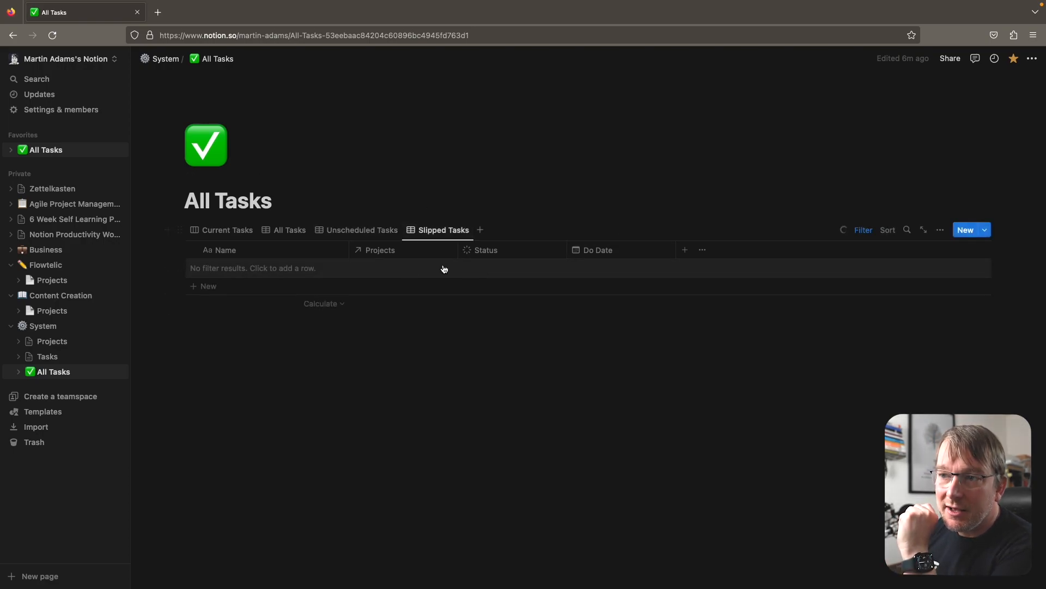
{"action": "left_click", "coordinate": [226, 230]}
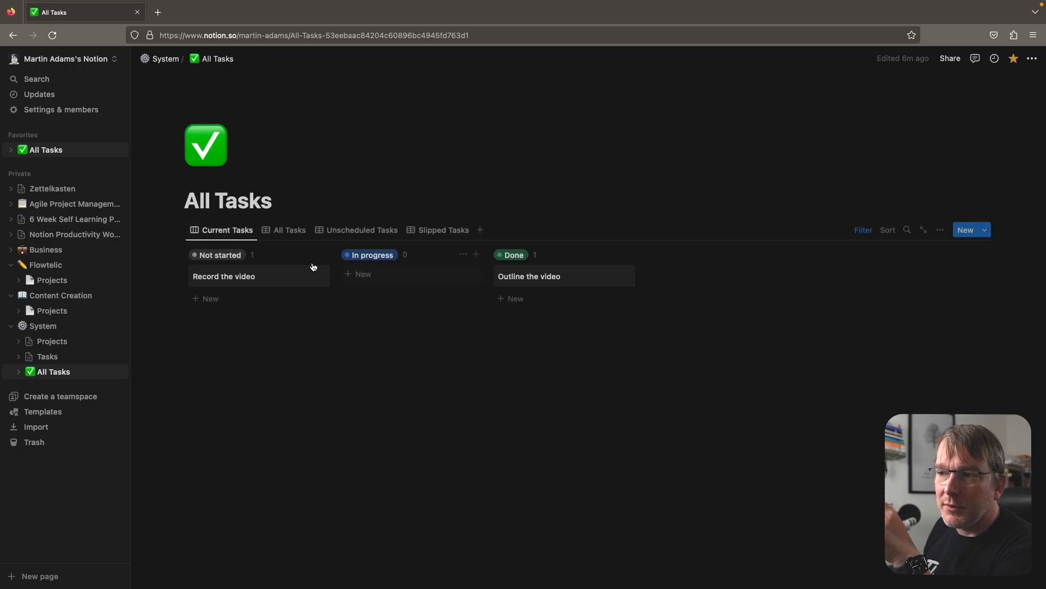
- Set the Do Date of "Open the company with Companies House" to March 7, 2023 and check the Slipped Tasks view
{"action": "left_click", "coordinate": [290, 231]}
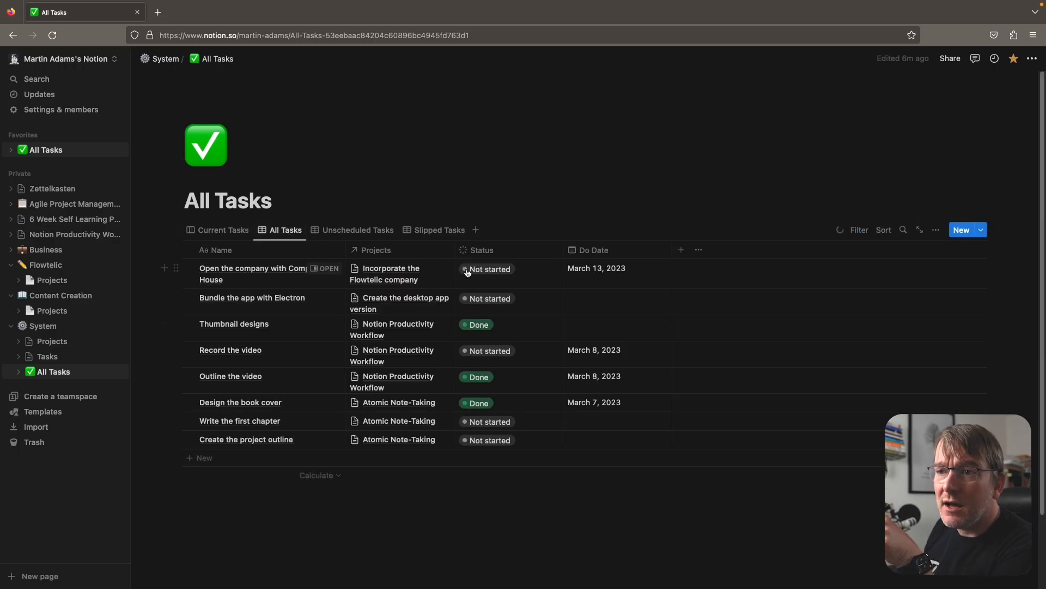
{"action": "left_click", "coordinate": [600, 269]}
{"action": "left_click", "coordinate": [619, 372]}
{"action": "key", "text": "Escape"}
{"action": "left_click", "coordinate": [440, 230]}
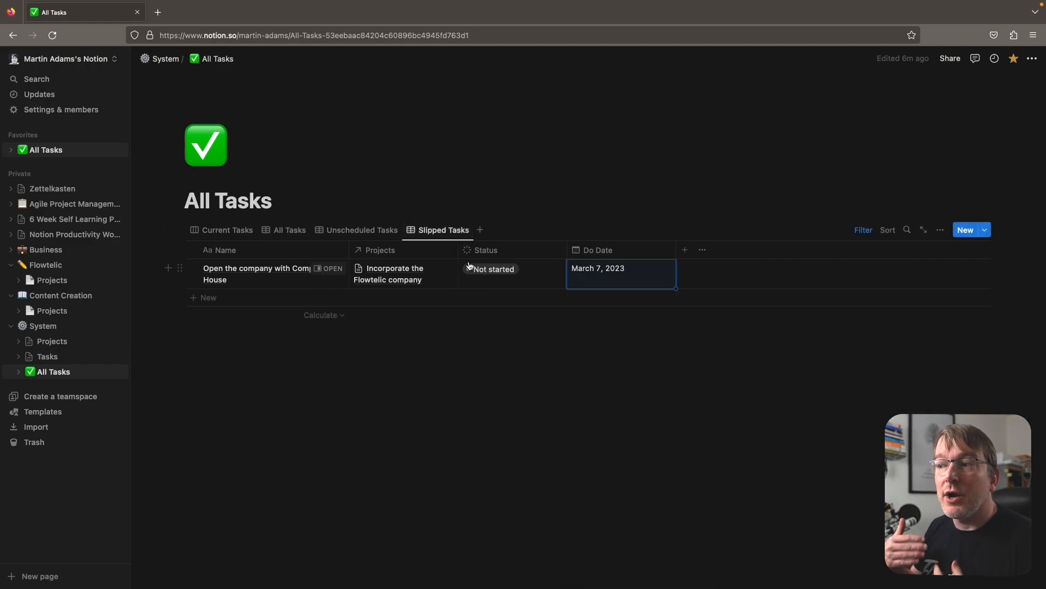
{"action": "left_click", "coordinate": [232, 370]}
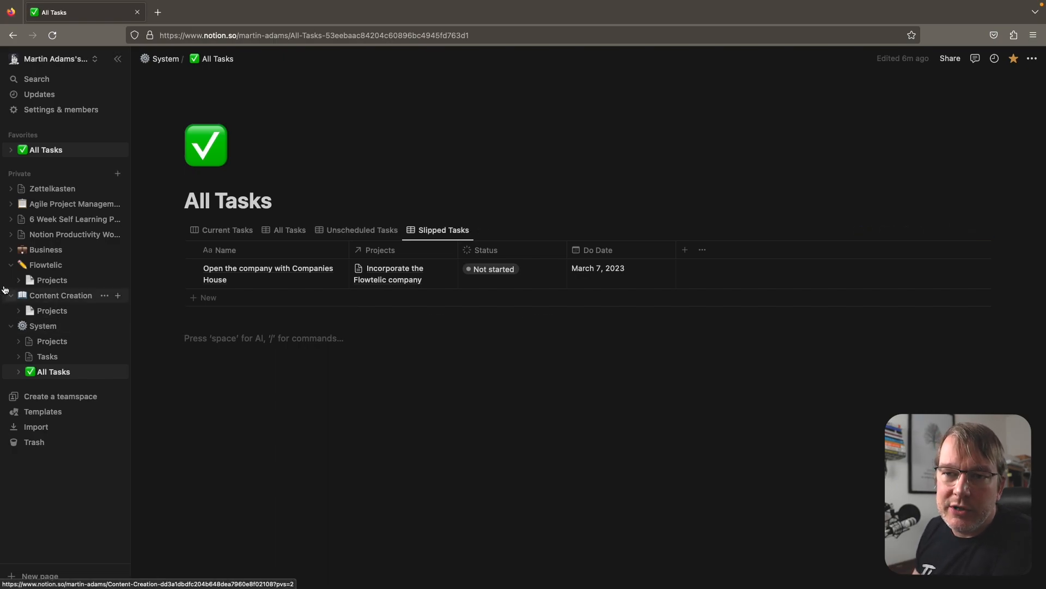
- Collapse the Flowtelic and Content Creation pages in the page tree
{"action": "left_click", "coordinate": [11, 266]}
{"action": "left_click", "coordinate": [12, 281]}
{"action": "left_click", "coordinate": [11, 281]}
{"action": "left_click", "coordinate": [12, 281]}
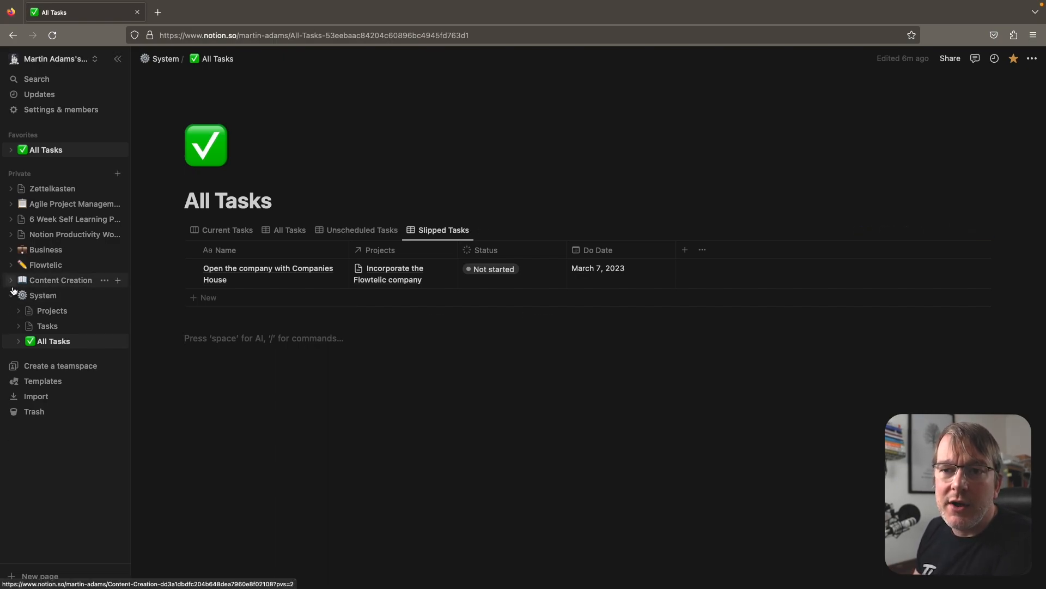
- Create a new table database as a subpage of System and title it "Daily Focus"
{"action": "left_click", "coordinate": [43, 296]}
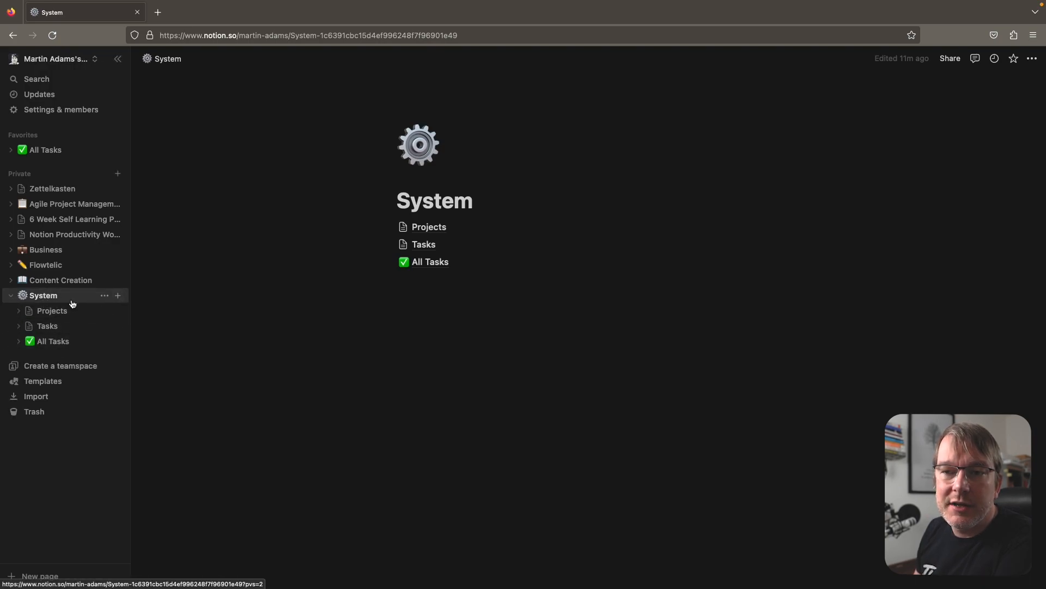
{"action": "left_click", "coordinate": [118, 297]}
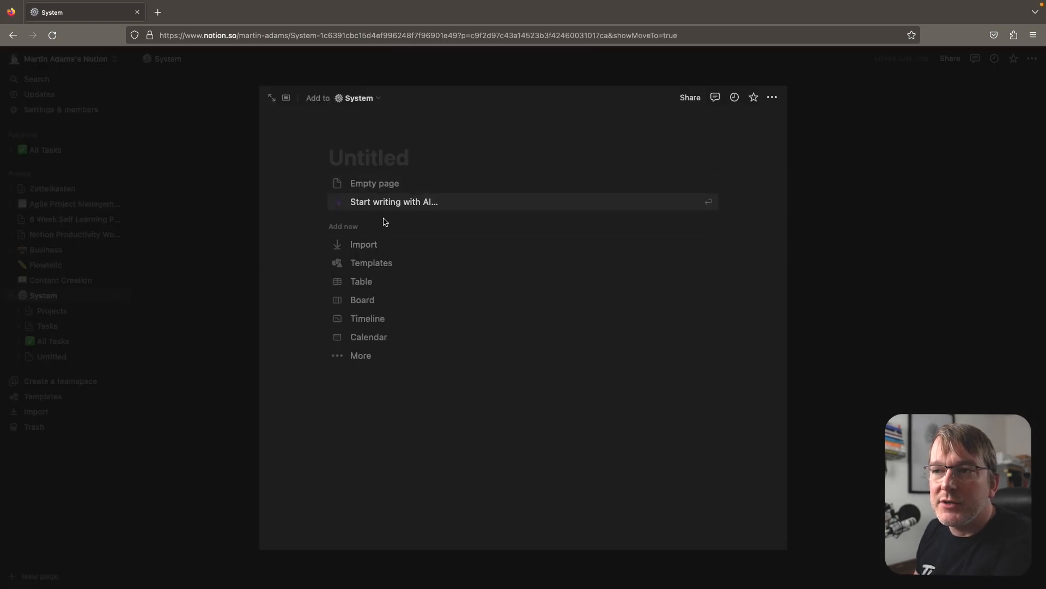
{"action": "left_click", "coordinate": [365, 287]}
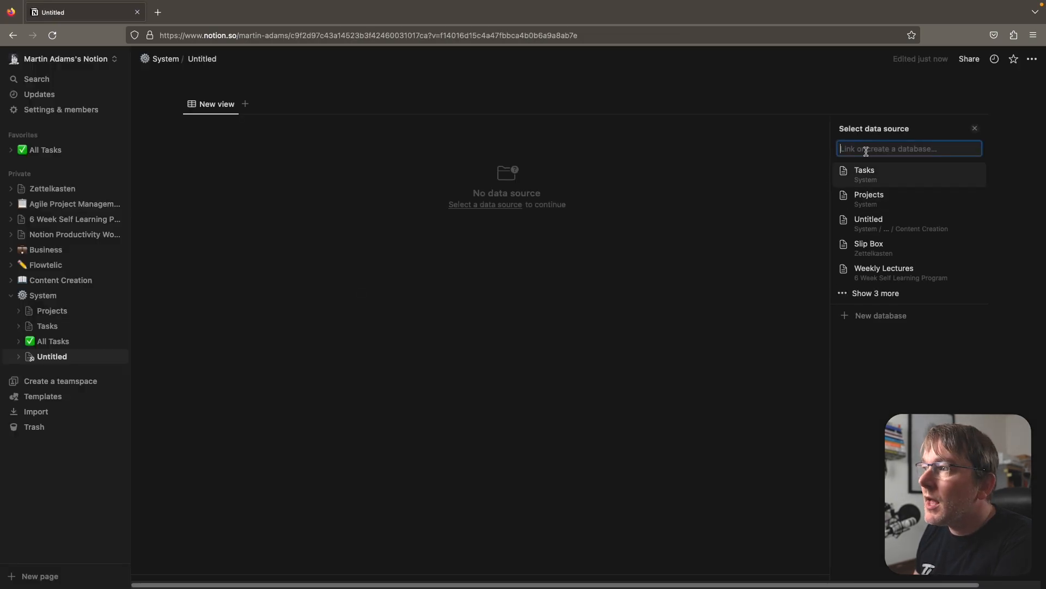
{"action": "left_click", "coordinate": [872, 319]}
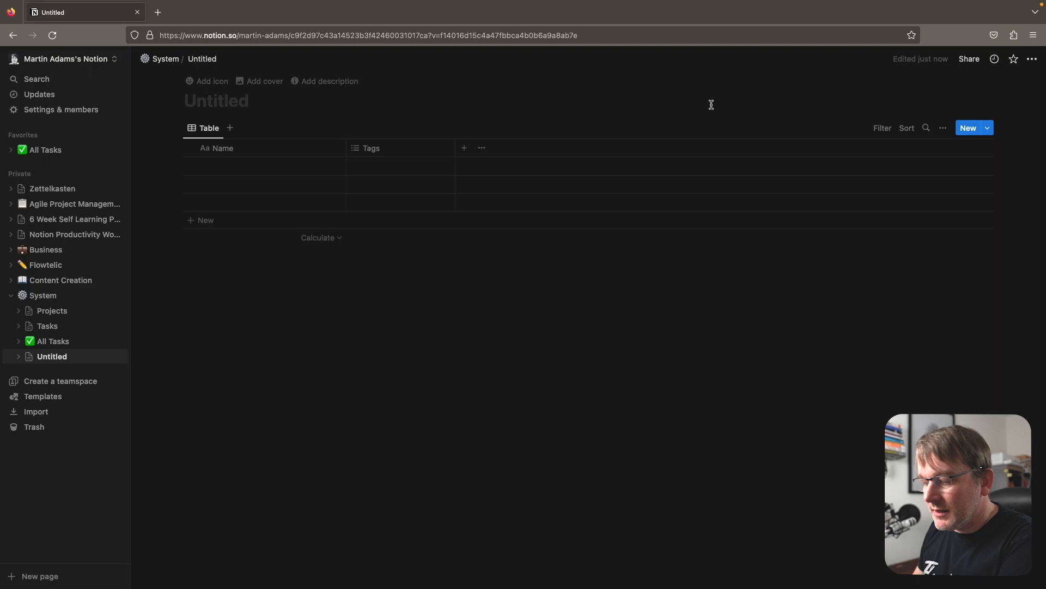
{"action": "type", "text": "Daily Foucs"}
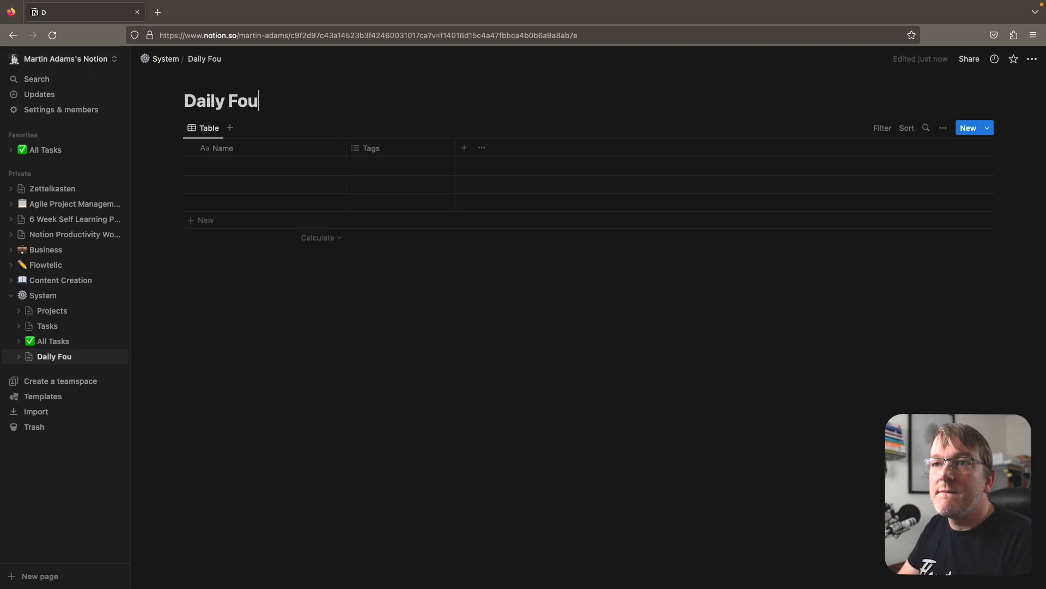
{"action": "key", "text": "BackSpace"}
{"action": "key", "text": "BackSpace"}
{"action": "type", "text": "cus"}
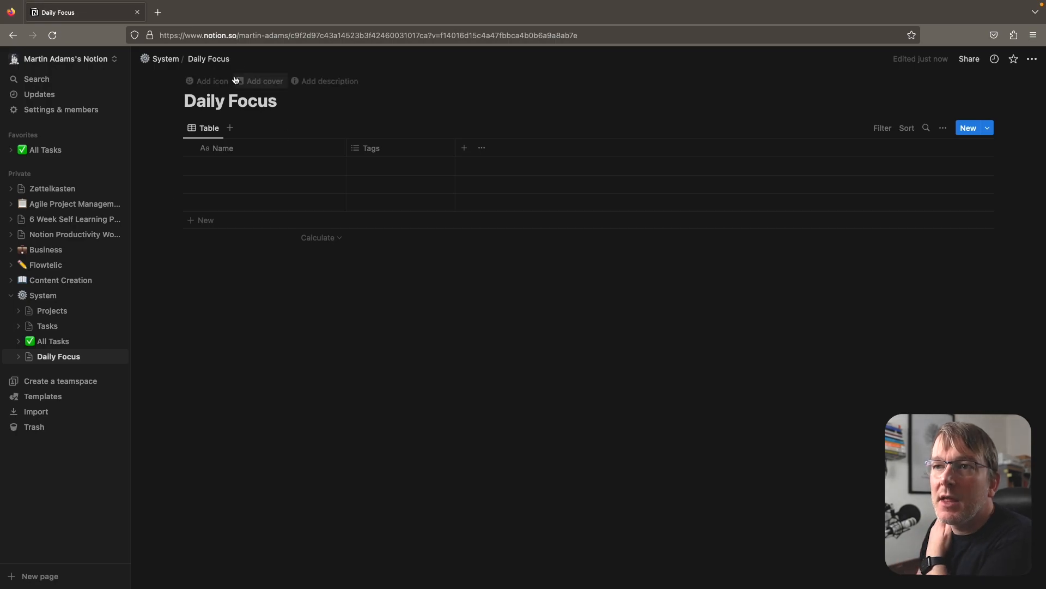
- Give the Daily Focus database a blue circle emoji as its icon
{"action": "left_click", "coordinate": [218, 82]}
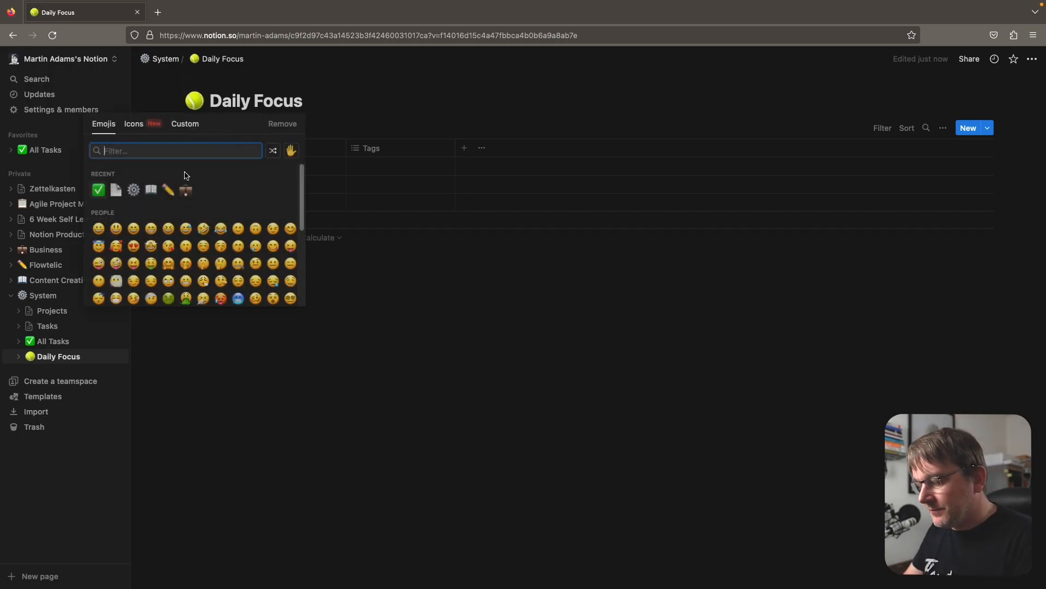
{"action": "type", "text": "dot"}
{"action": "key", "text": "BackSpace"}
{"action": "key", "text": "BackSpace"}
{"action": "key", "text": "BackSpace"}
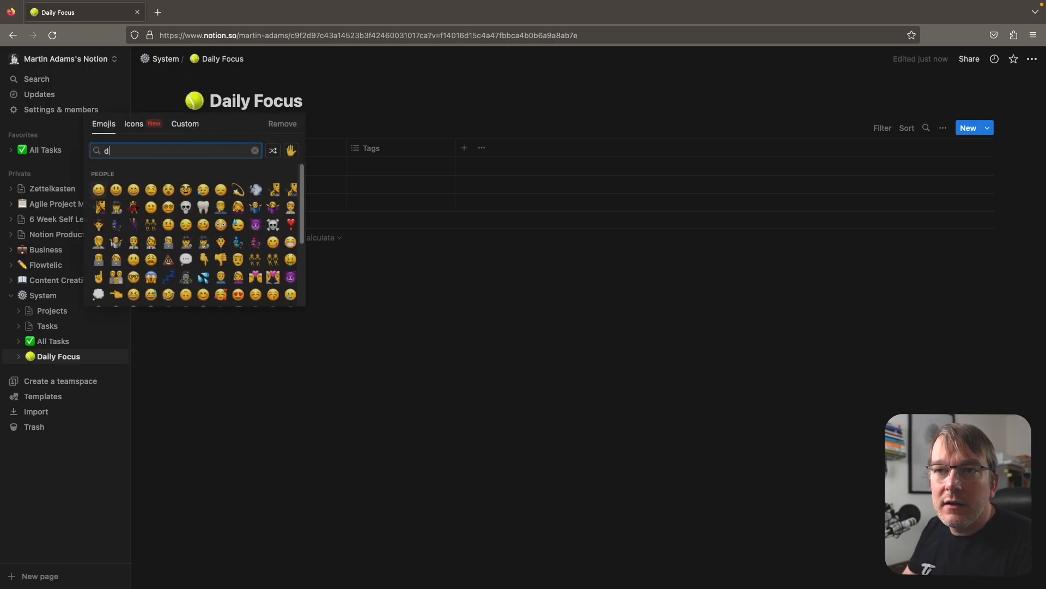
{"action": "type", "text": "circle"}
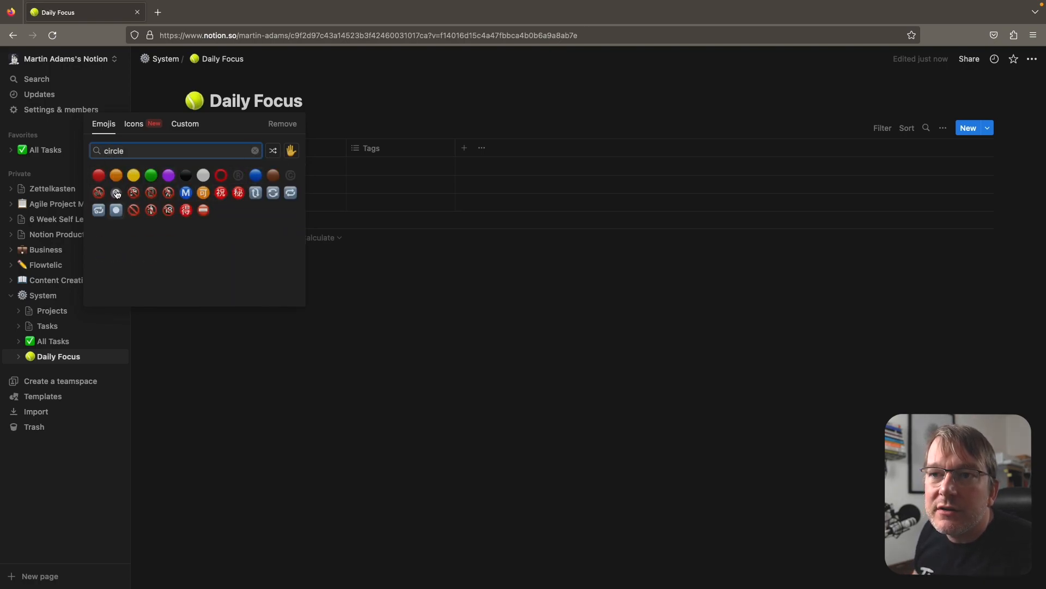
{"action": "left_click", "coordinate": [257, 176]}
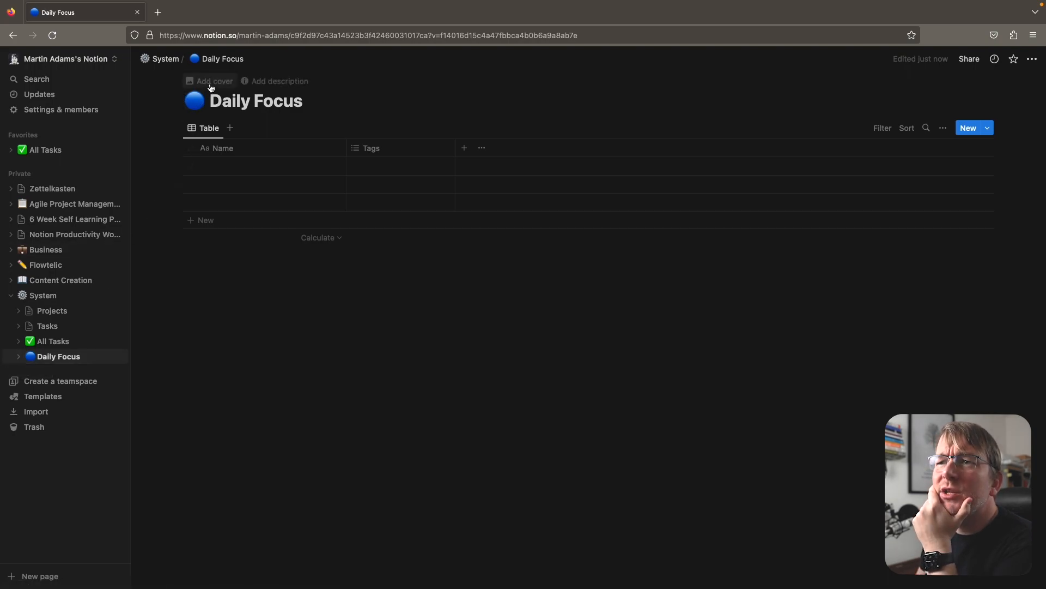
{"action": "left_click", "coordinate": [191, 104]}
{"action": "left_click", "coordinate": [134, 124]}
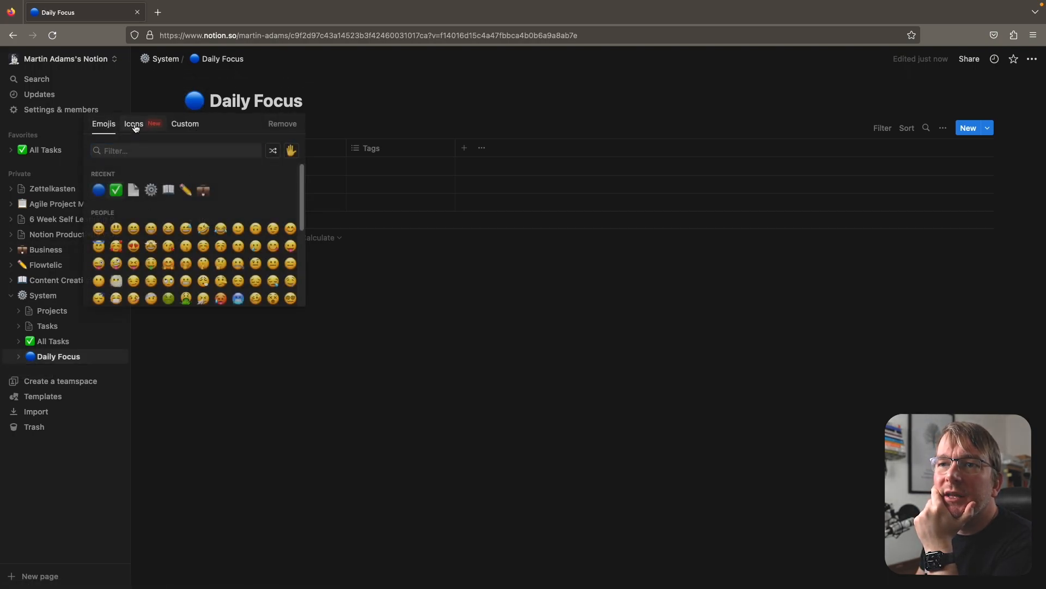
{"action": "type", "text": "cir"}
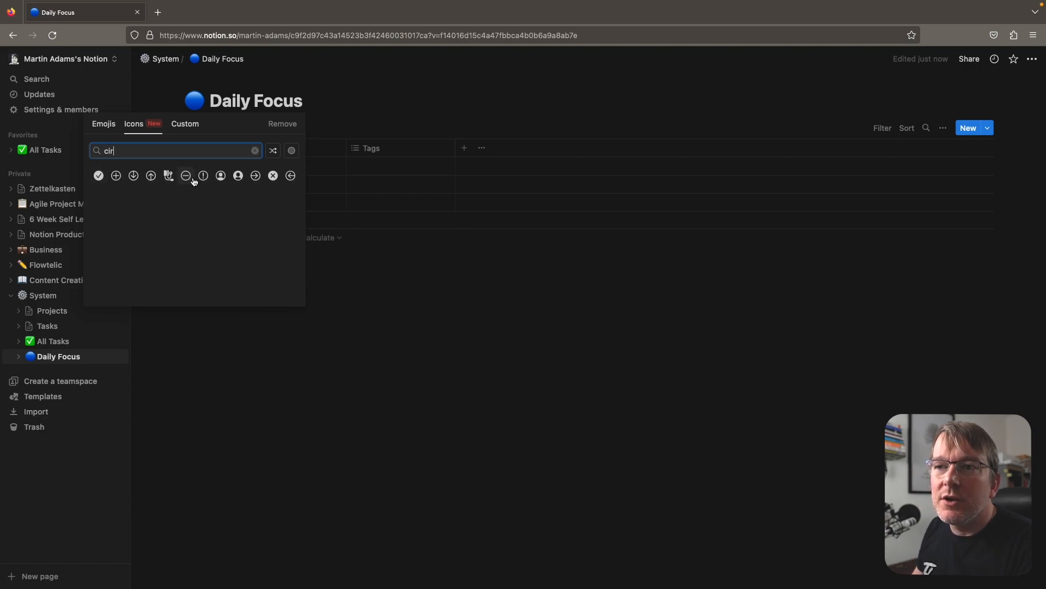
{"action": "left_click", "coordinate": [408, 343]}
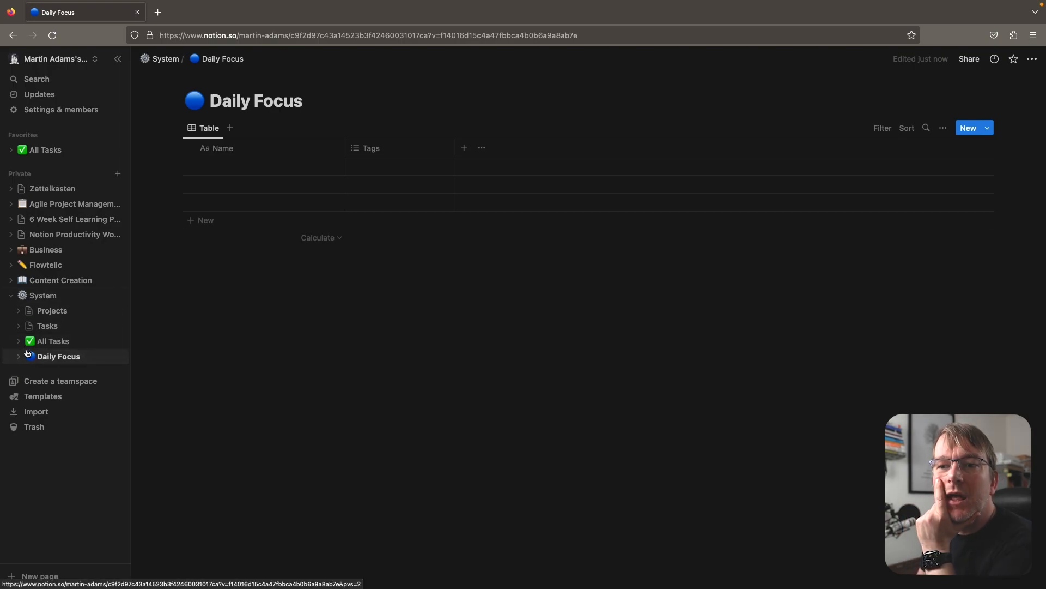
{"action": "left_click", "coordinate": [59, 361]}
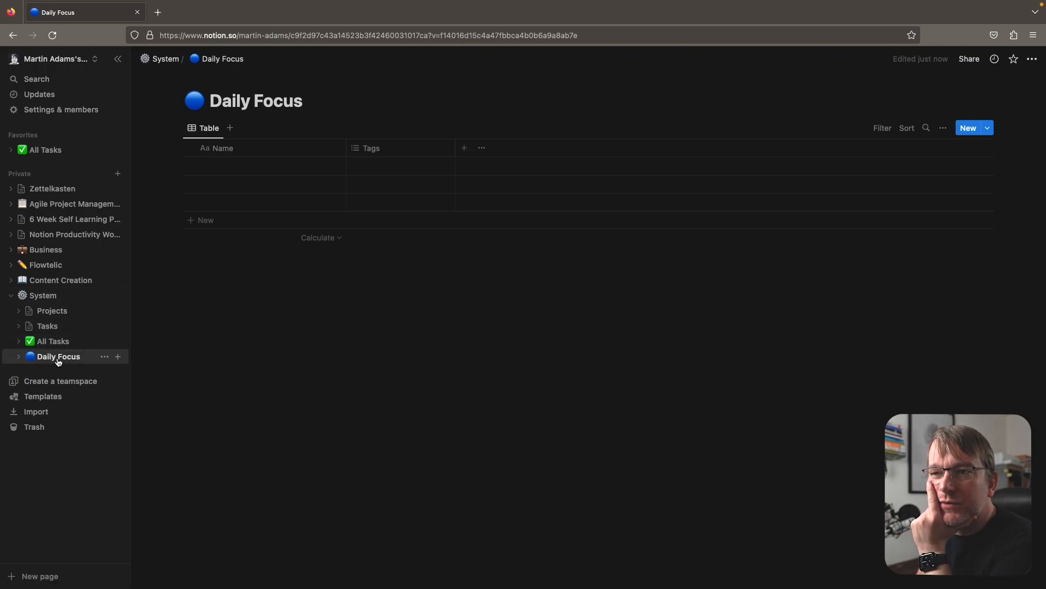
- Rename the Daily Focus table view to "Focus Days"
{"action": "left_click", "coordinate": [206, 129]}
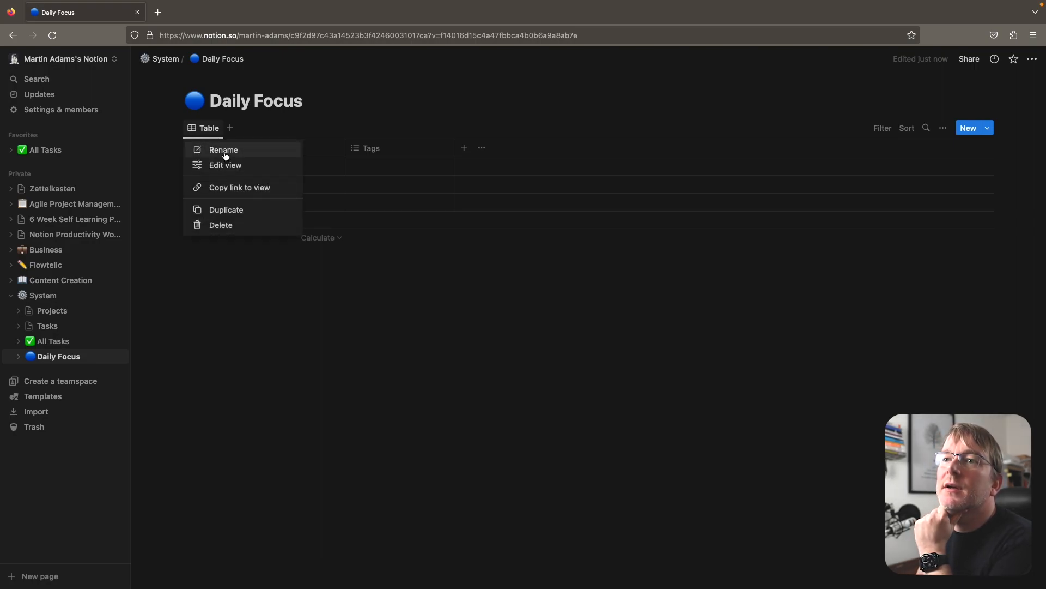
{"action": "left_click", "coordinate": [225, 155]}
{"action": "type", "text": "Focus Days"}
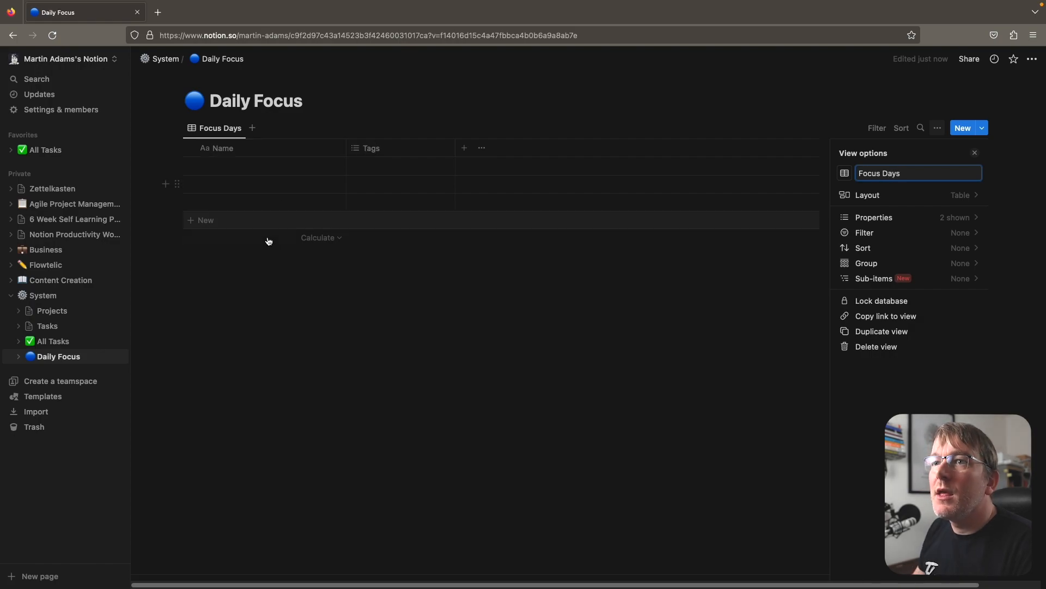
{"action": "left_click", "coordinate": [337, 310]}
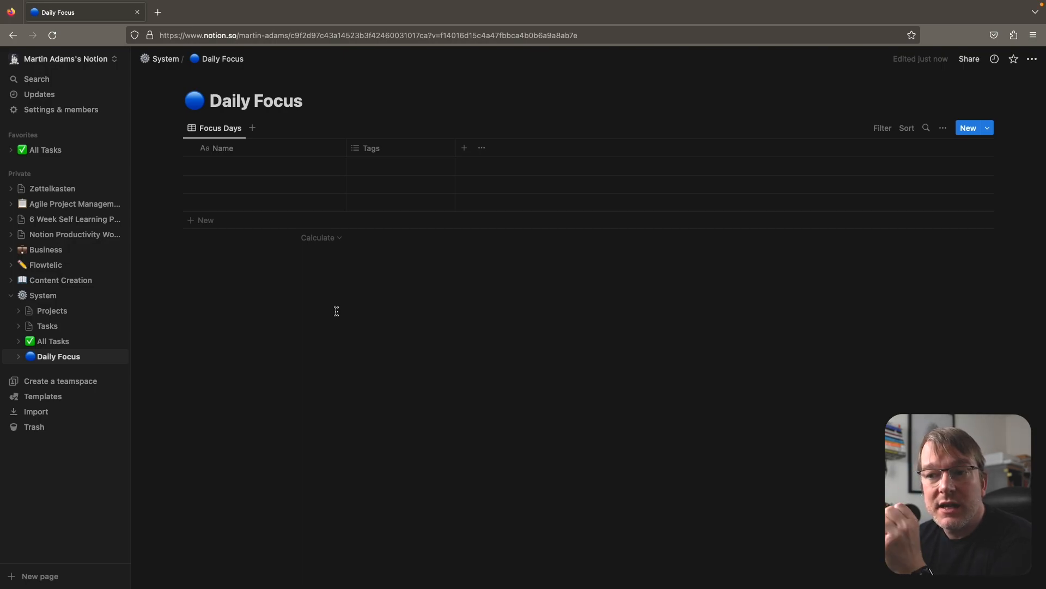
- Delete all the empty rows from the Focus Days table
{"action": "left_click", "coordinate": [272, 166]}
{"action": "left_click", "coordinate": [293, 200]}
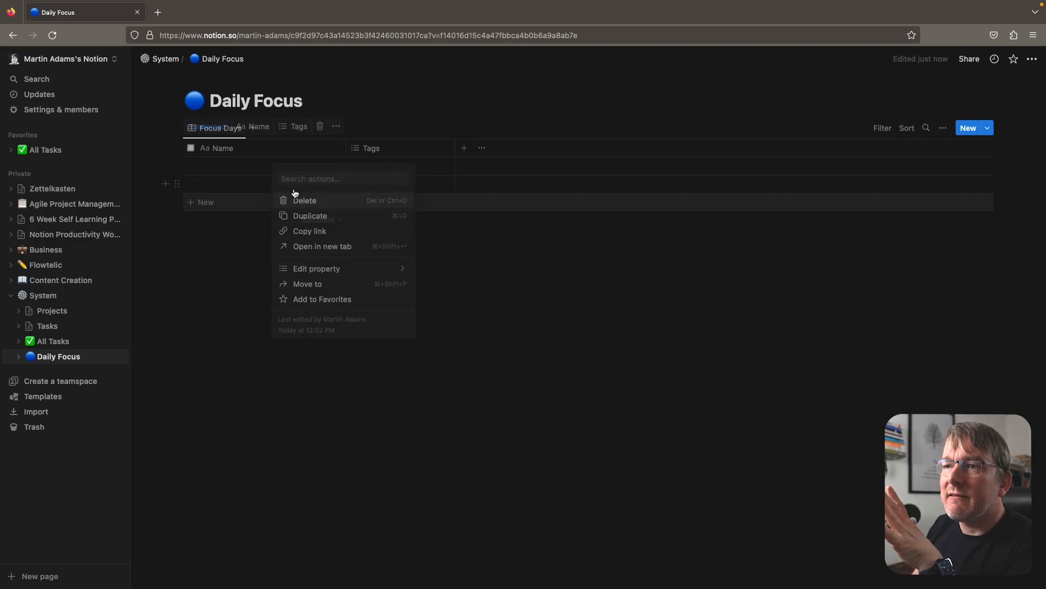
{"action": "right_click", "coordinate": [249, 168]}
{"action": "left_click", "coordinate": [286, 202]}
{"action": "right_click", "coordinate": [242, 170]}
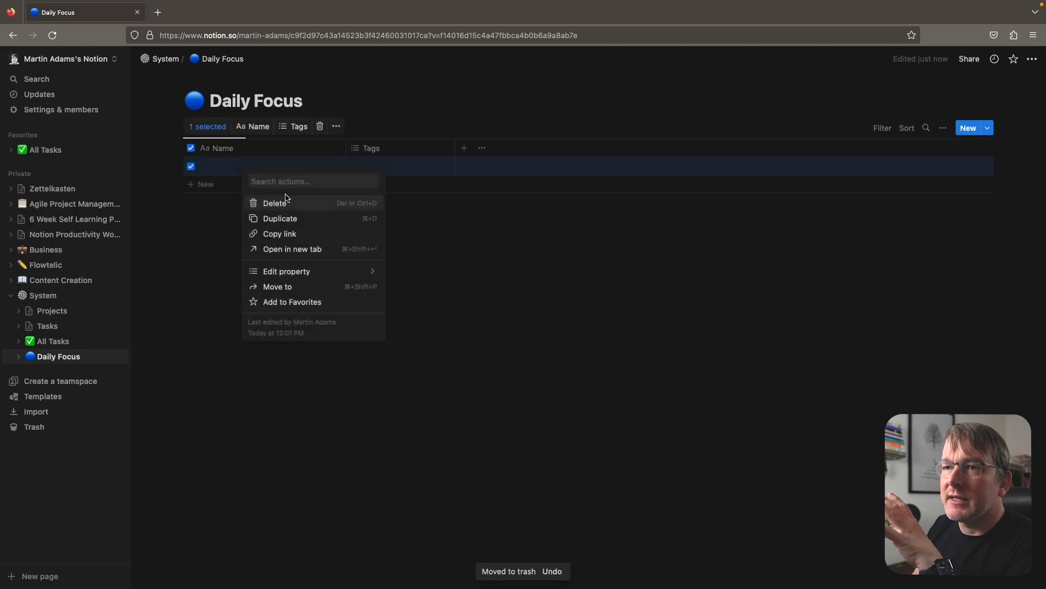
{"action": "left_click", "coordinate": [282, 203]}
- Create a new template for the Daily Focus database and title it "Daily Focus"
{"action": "left_click", "coordinate": [944, 130]}
{"action": "left_click", "coordinate": [943, 130]}
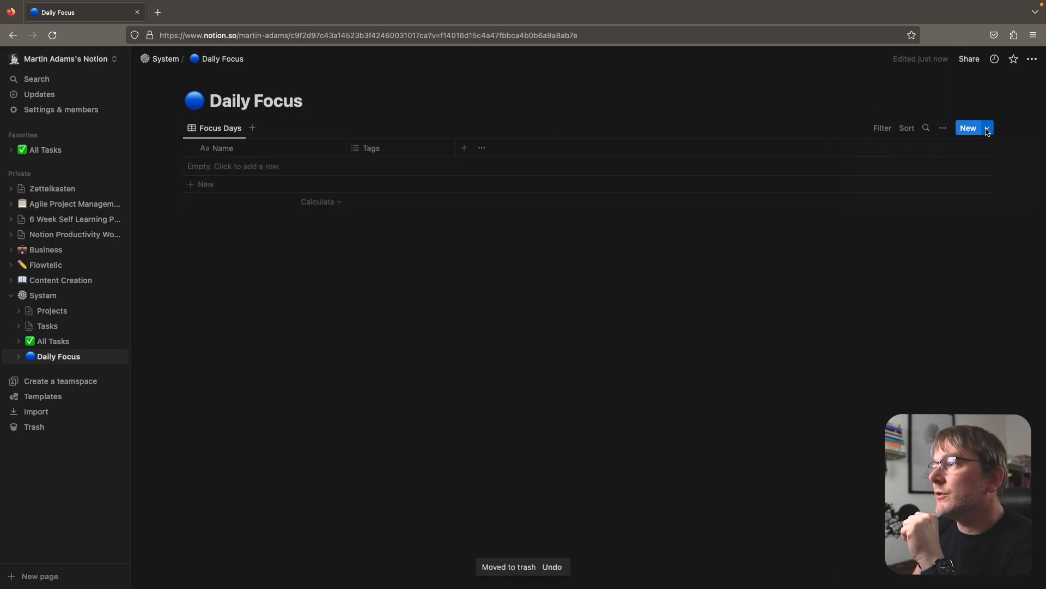
{"action": "left_click", "coordinate": [988, 129]}
{"action": "left_click", "coordinate": [889, 200]}
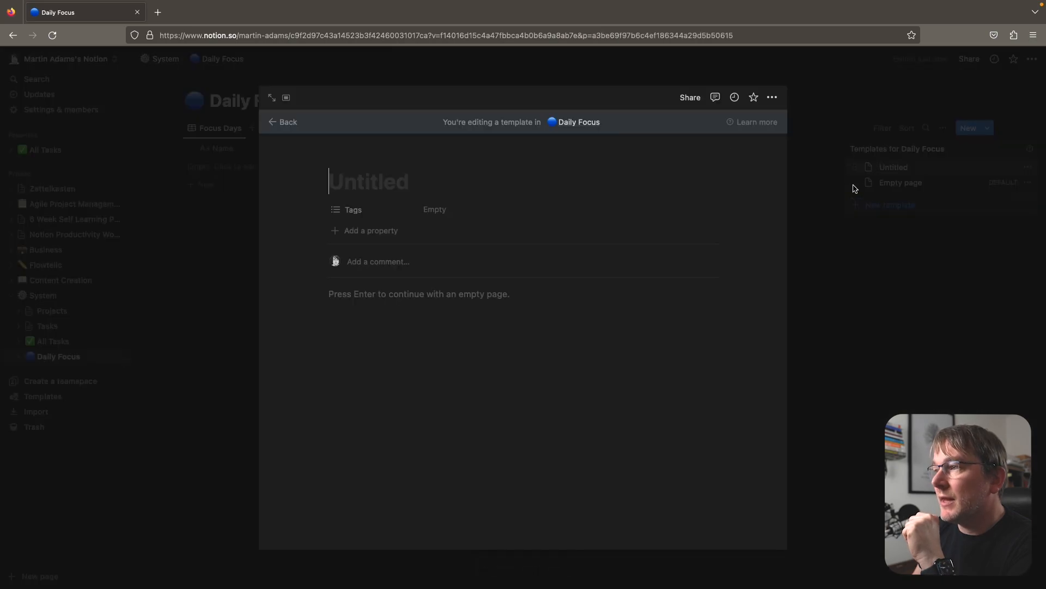
{"action": "type", "text": "Daily Focus"}
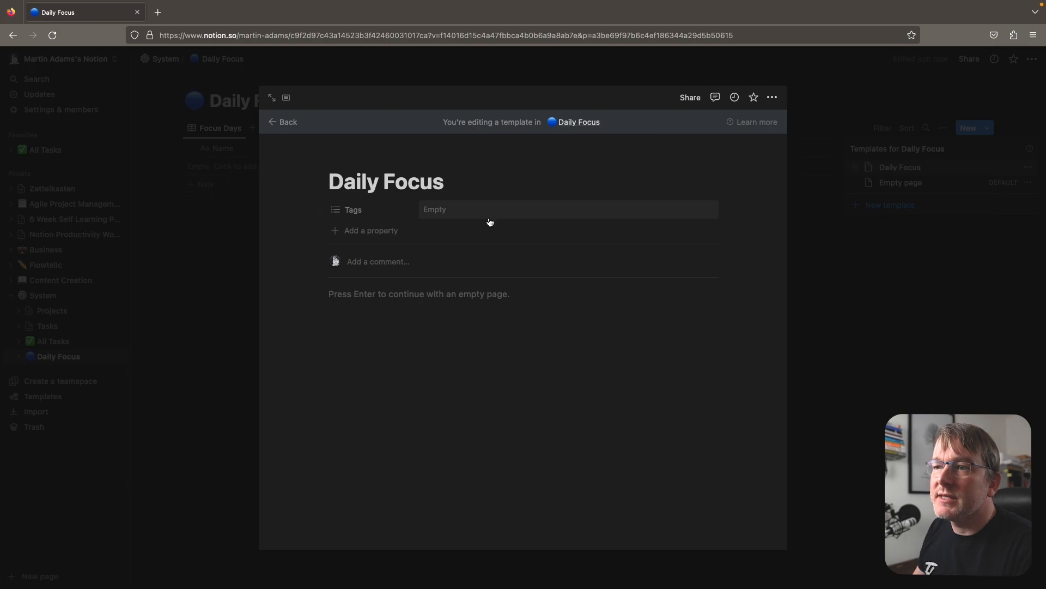
- Delete the Tags property from the Daily Focus template and confirm the deletion
{"action": "left_click", "coordinate": [383, 320]}
{"action": "right_click", "coordinate": [358, 213]}
{"action": "left_click", "coordinate": [374, 207]}
{"action": "left_click", "coordinate": [371, 209]}
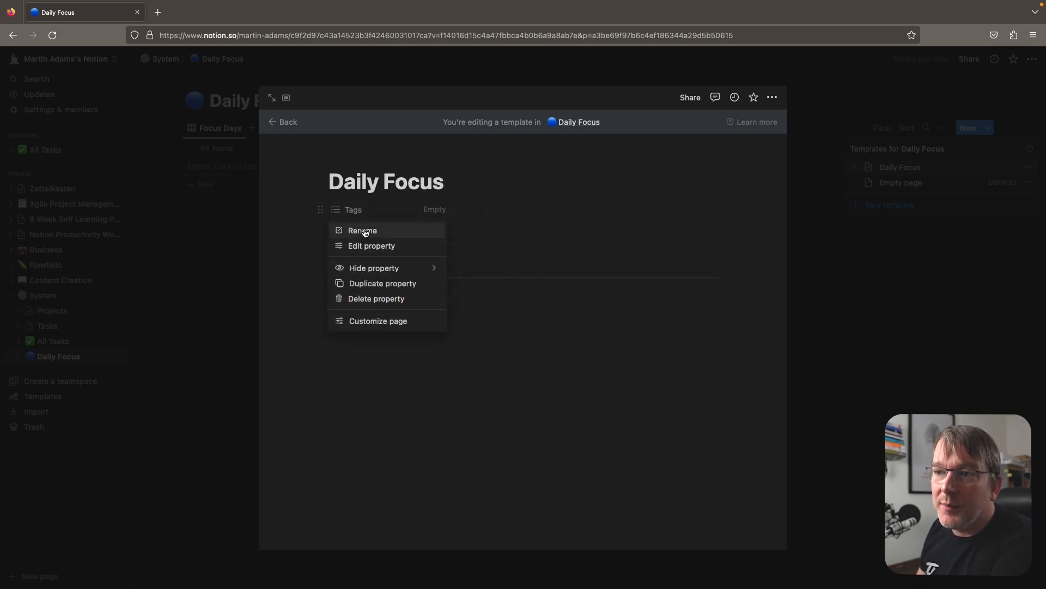
{"action": "left_click", "coordinate": [361, 298]}
{"action": "left_click", "coordinate": [512, 323]}
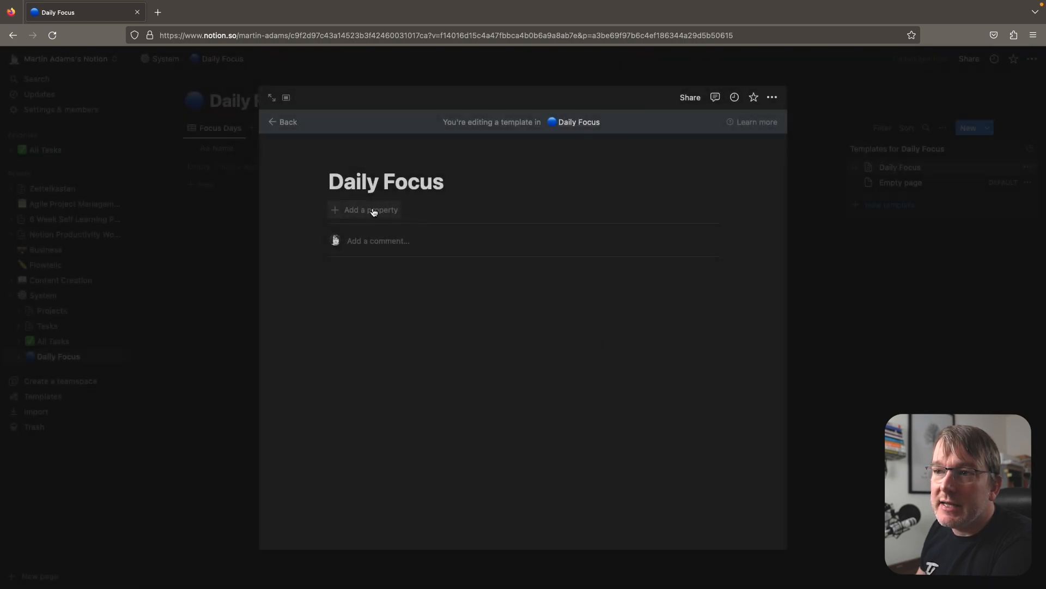
- Add a Created time property to the Daily Focus template, keeping its default name and formats
{"action": "left_click", "coordinate": [362, 213]}
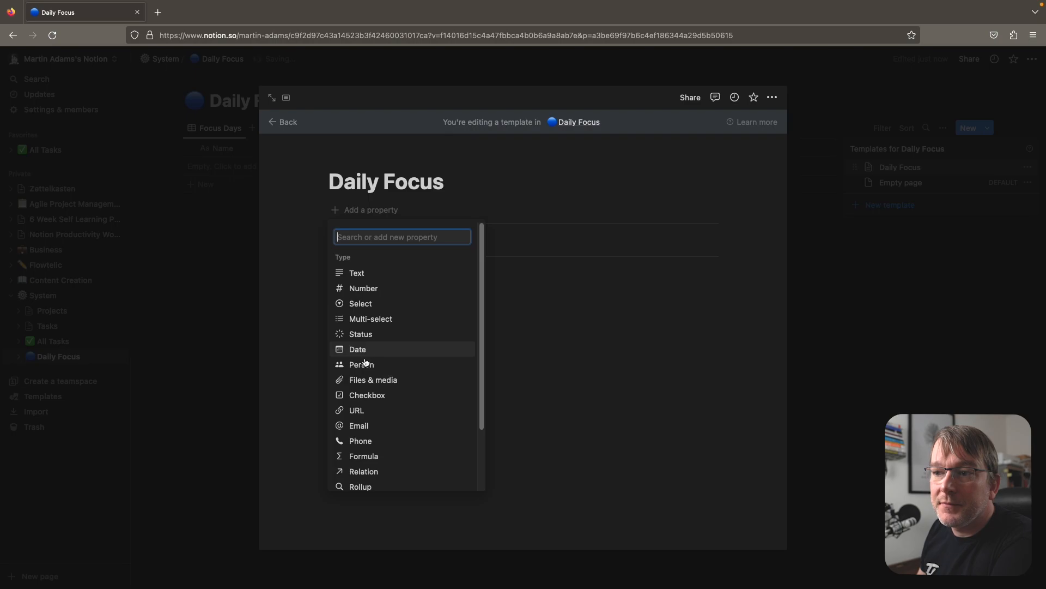
{"action": "scroll", "coordinate": [354, 404], "scroll_direction": "down", "scroll_amount": 2}
{"action": "scroll", "coordinate": [369, 283], "scroll_direction": "up", "scroll_amount": 1}
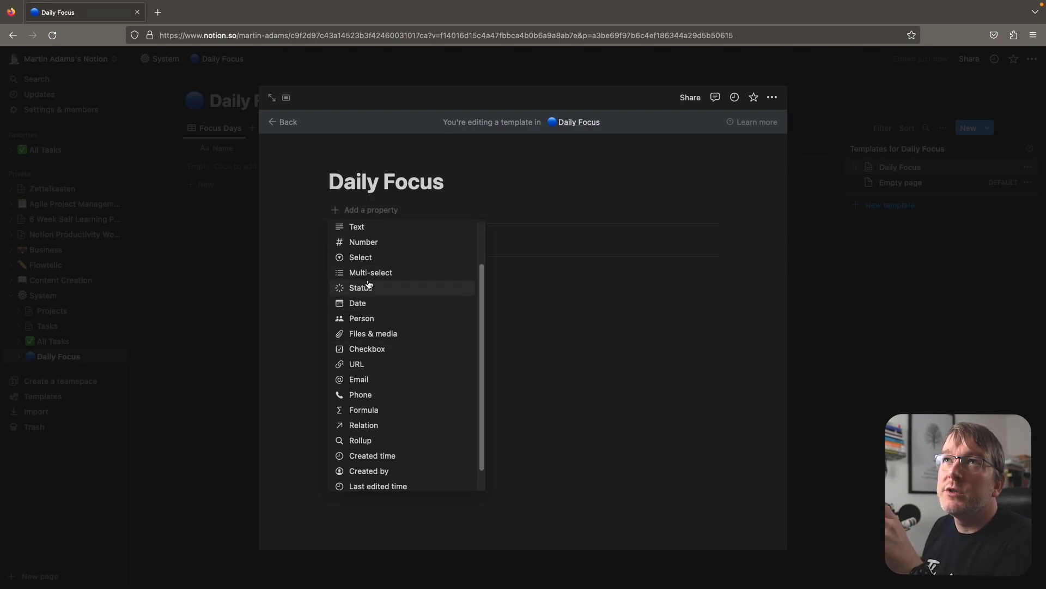
{"action": "scroll", "coordinate": [402, 365], "scroll_direction": "down", "scroll_amount": 2}
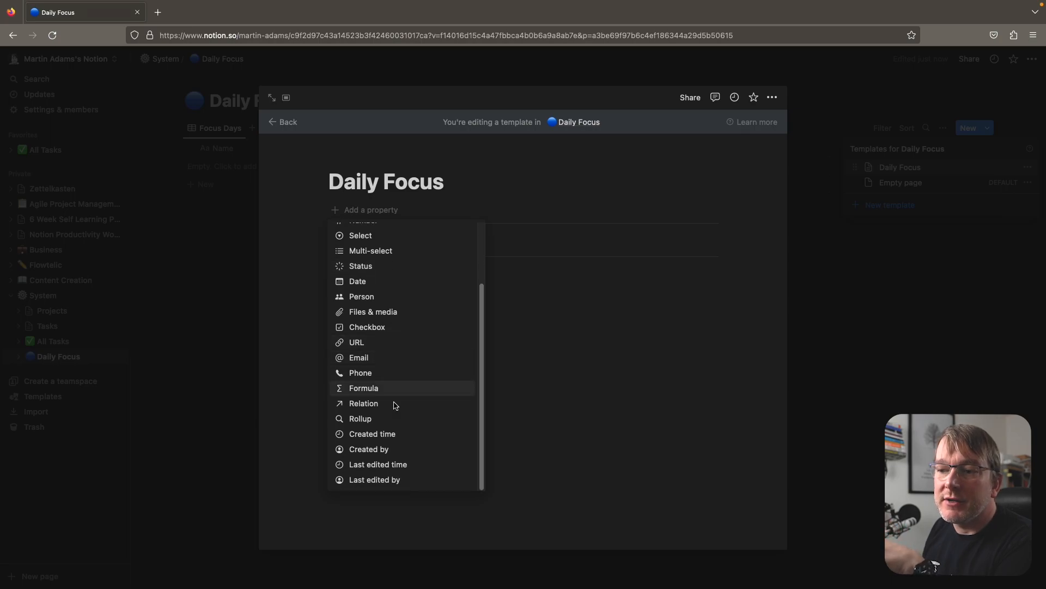
{"action": "left_click", "coordinate": [392, 435]}
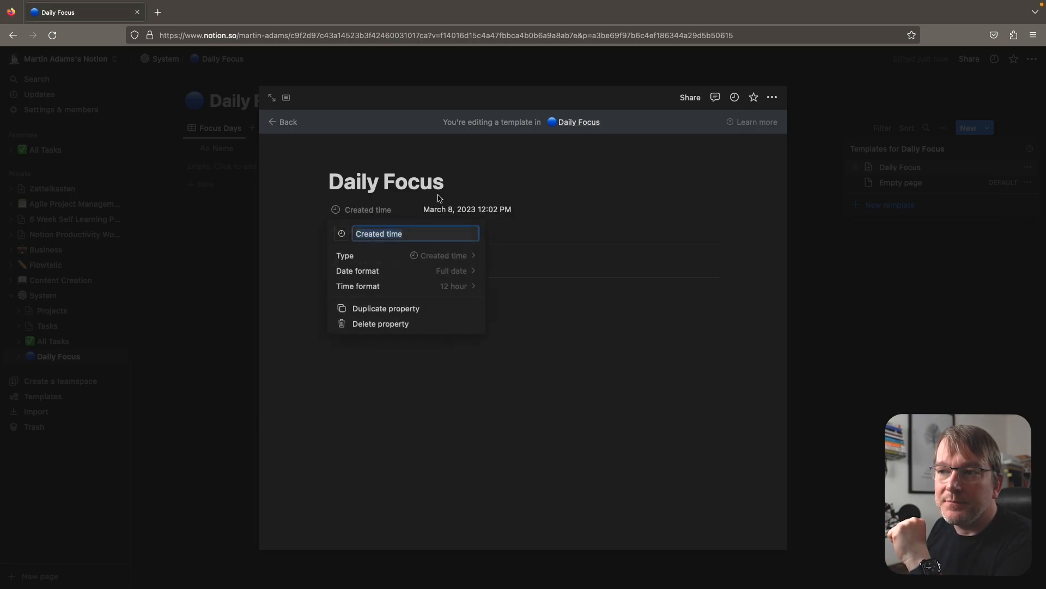
{"action": "left_click", "coordinate": [416, 408]}
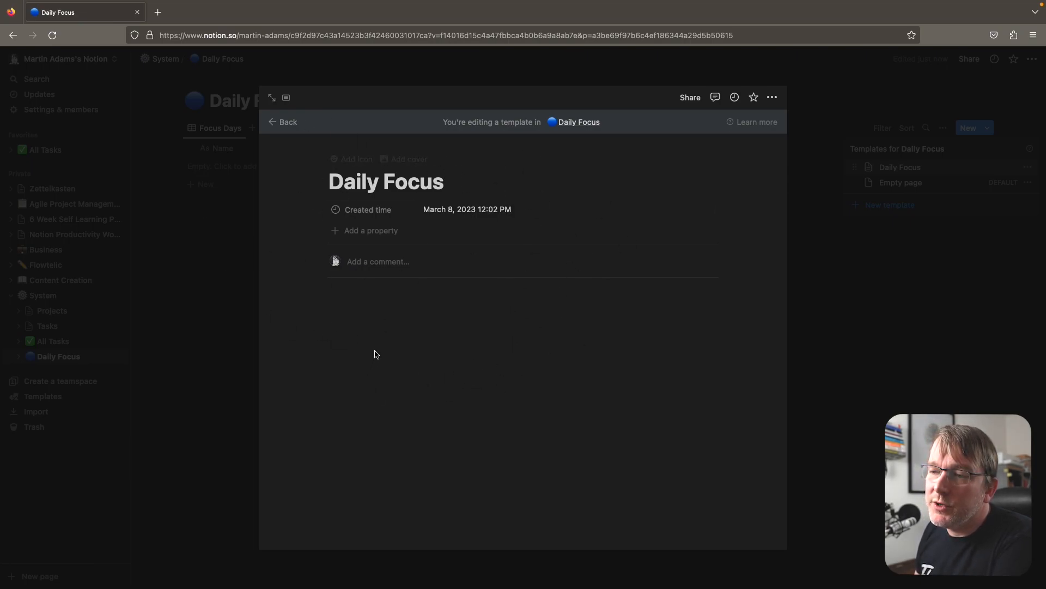
- Add the level 1 heading "Write about what you want to achieve today" to the template body
{"action": "left_click", "coordinate": [385, 297]}
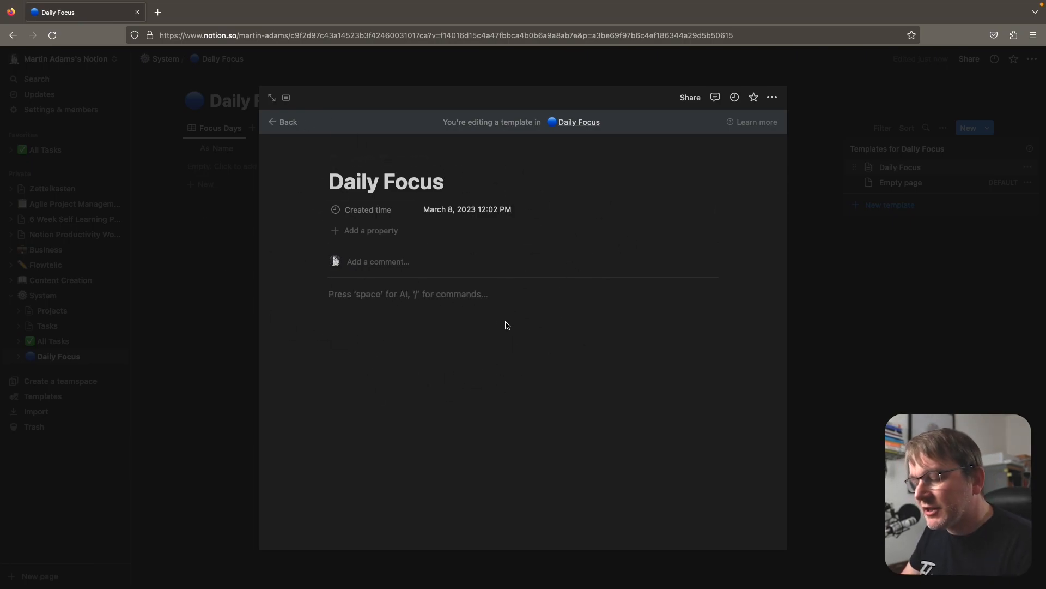
{"action": "type", "text": "#"}
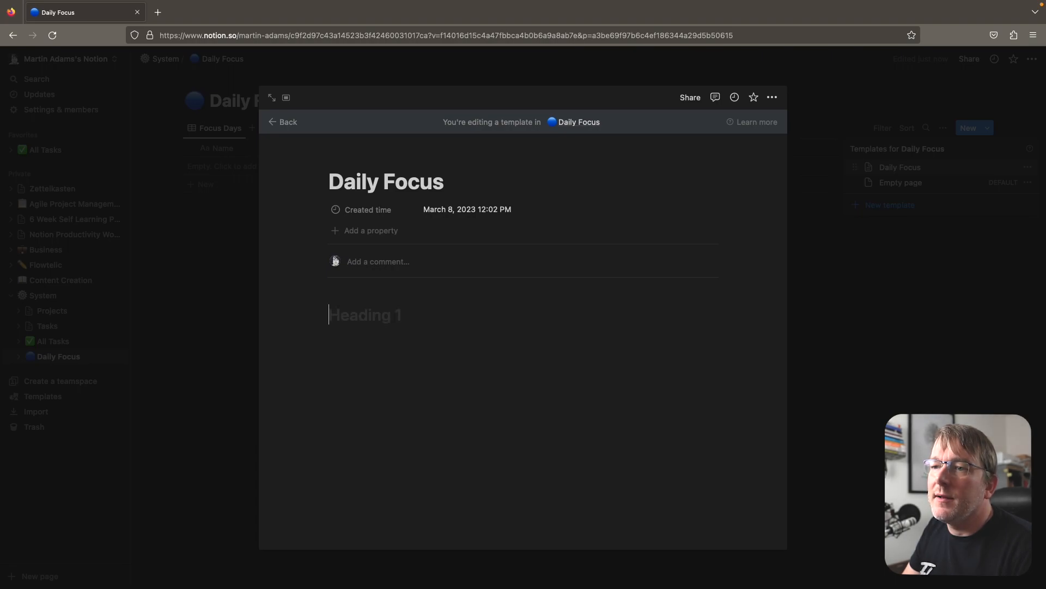
{"action": "type", "text": " Write about"}
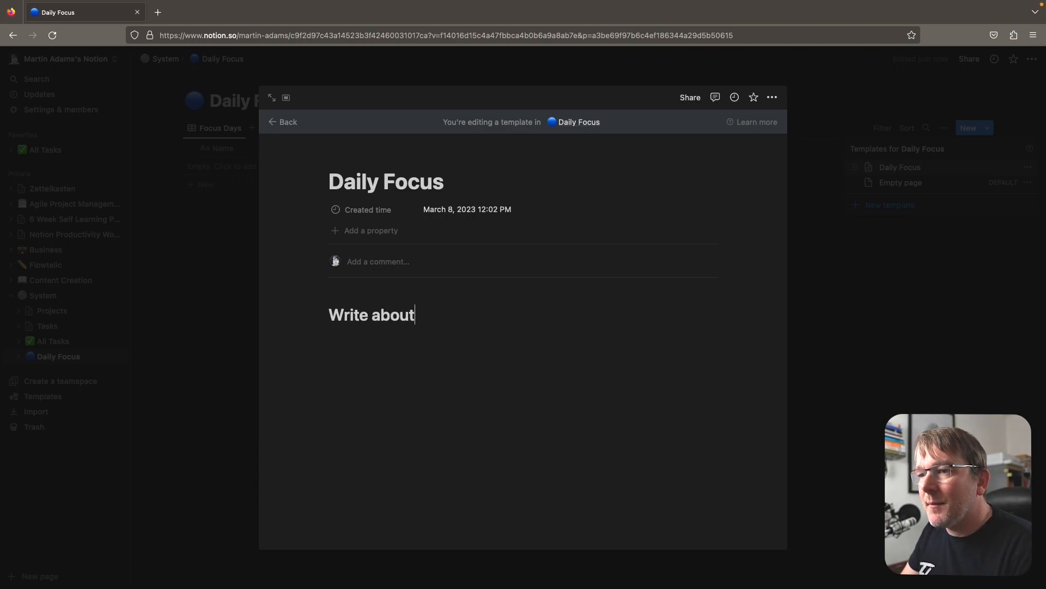
{"action": "type", "text": " what you want"}
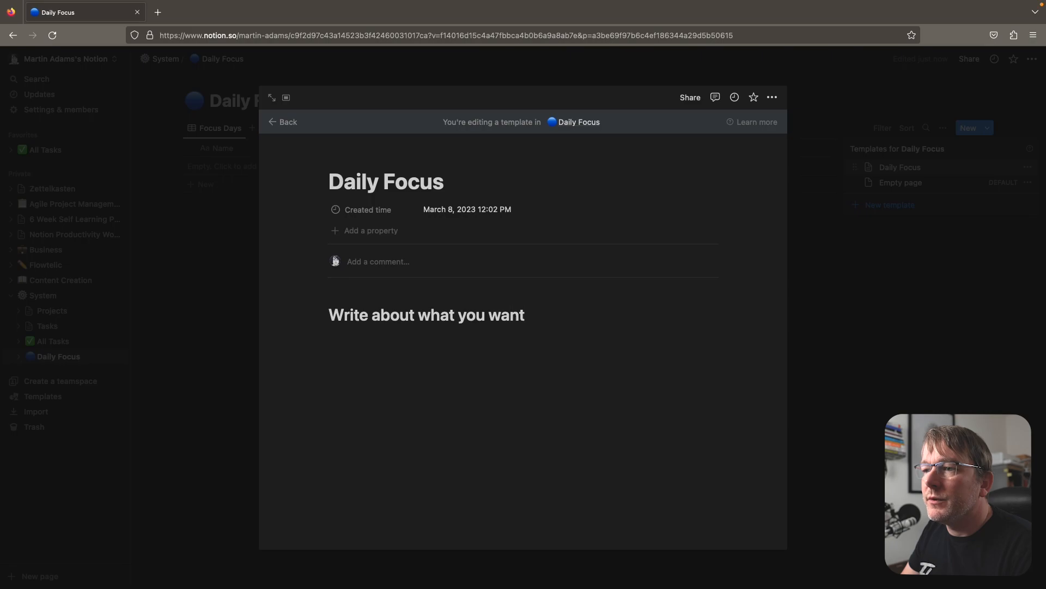
{"action": "type", "text": " to achieve today"}
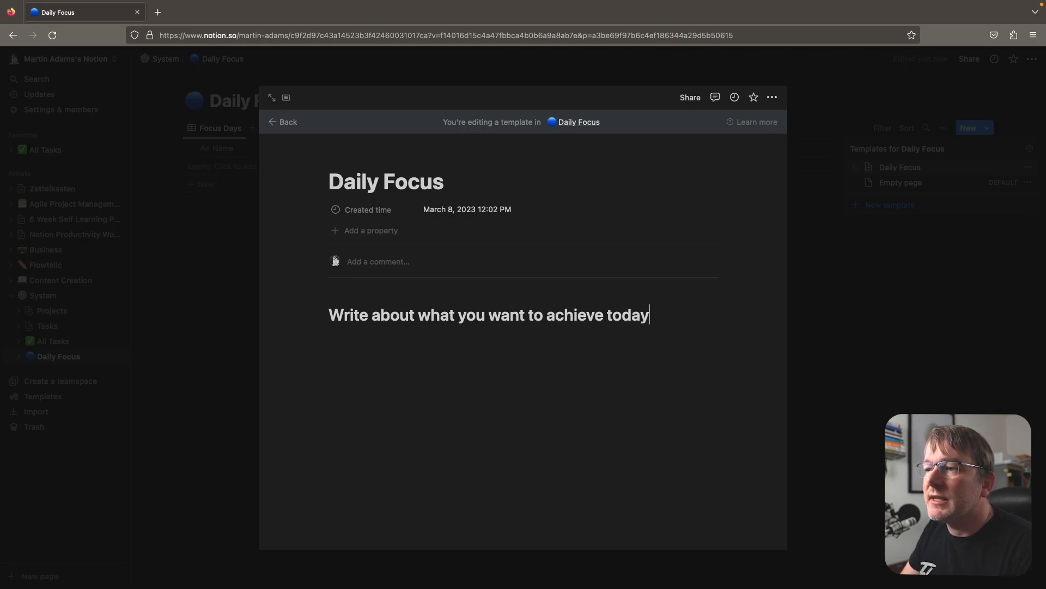
- Add a second level 1 heading, "What is blocking you from achieving your goals?", and end the first heading with a question mark
{"action": "key", "text": "Return"}
{"action": "key", "text": "Return"}
{"action": "type", "text": "##"}
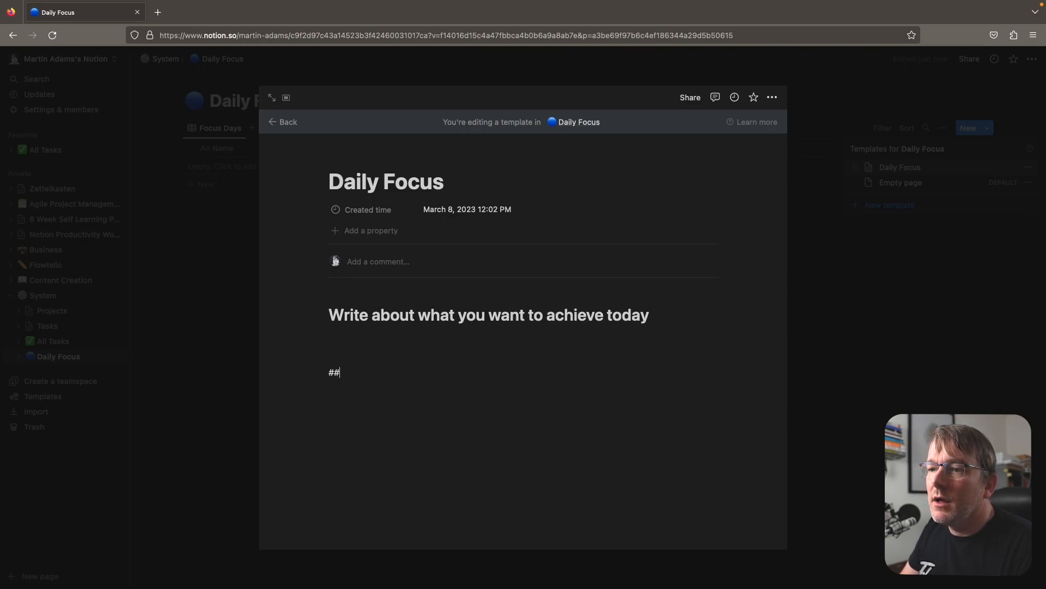
{"action": "key", "text": "BackSpace"}
{"action": "type", "text": "What is blocking"}
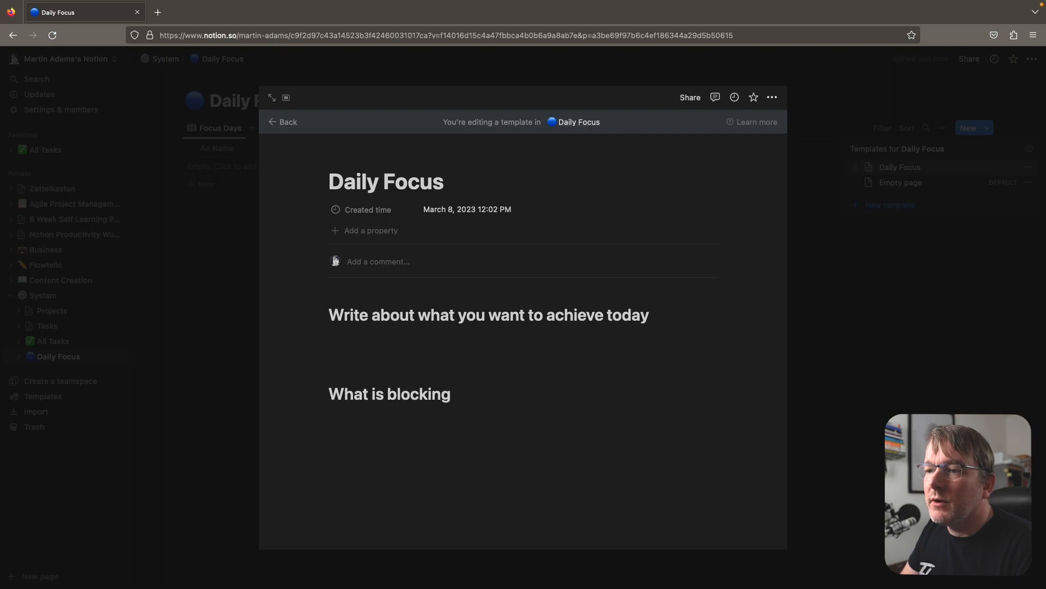
{"action": "type", "text": " you from achieving your goals?"}
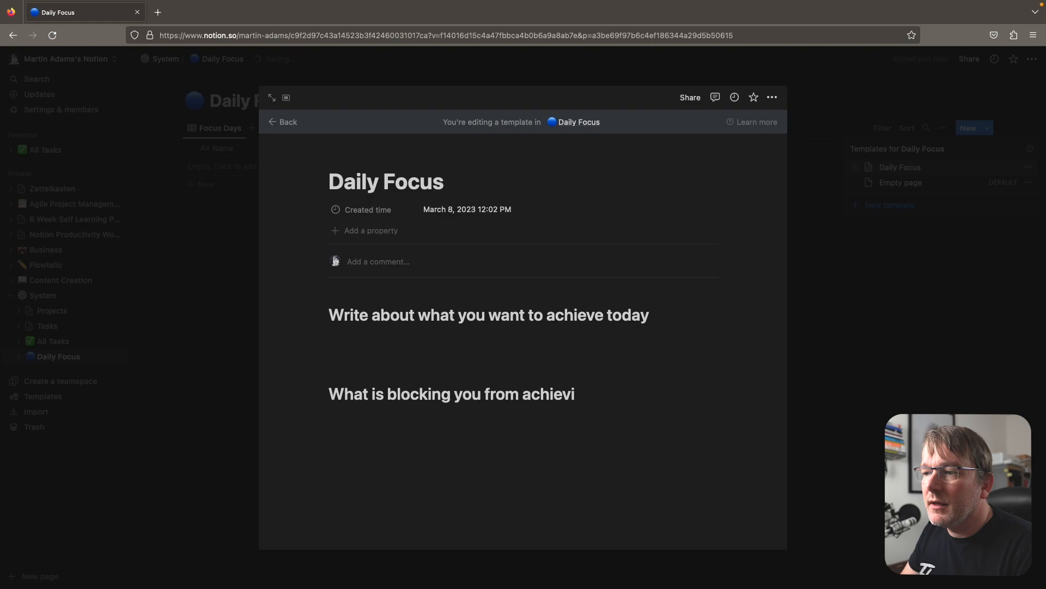
{"action": "left_click", "coordinate": [680, 313]}
{"action": "type", "text": "?"}
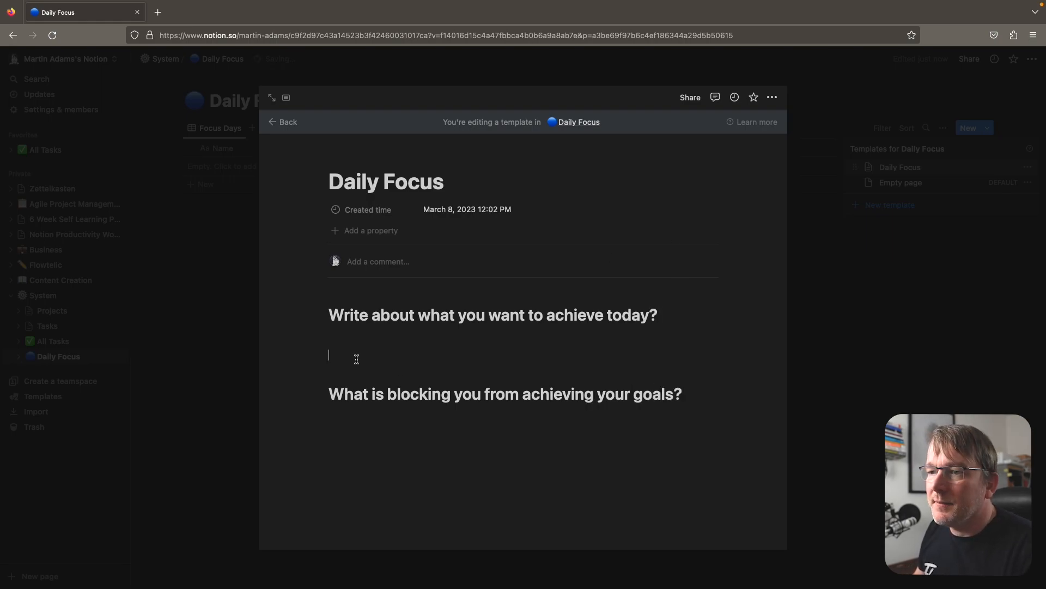
- Add blank lines beneath the second heading and remove the extra blank line between the two headings
{"action": "left_click", "coordinate": [341, 397]}
{"action": "left_click", "coordinate": [335, 450]}
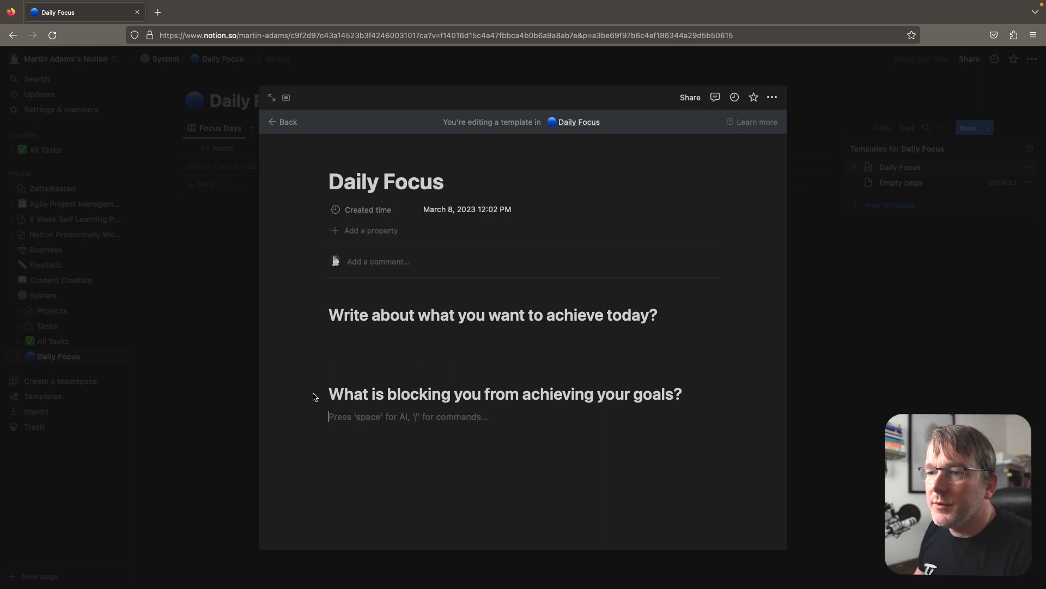
{"action": "left_click", "coordinate": [328, 397]}
{"action": "left_click_drag", "start_coordinate": [316, 395], "coordinate": [567, 382]}
{"action": "left_click", "coordinate": [509, 450]}
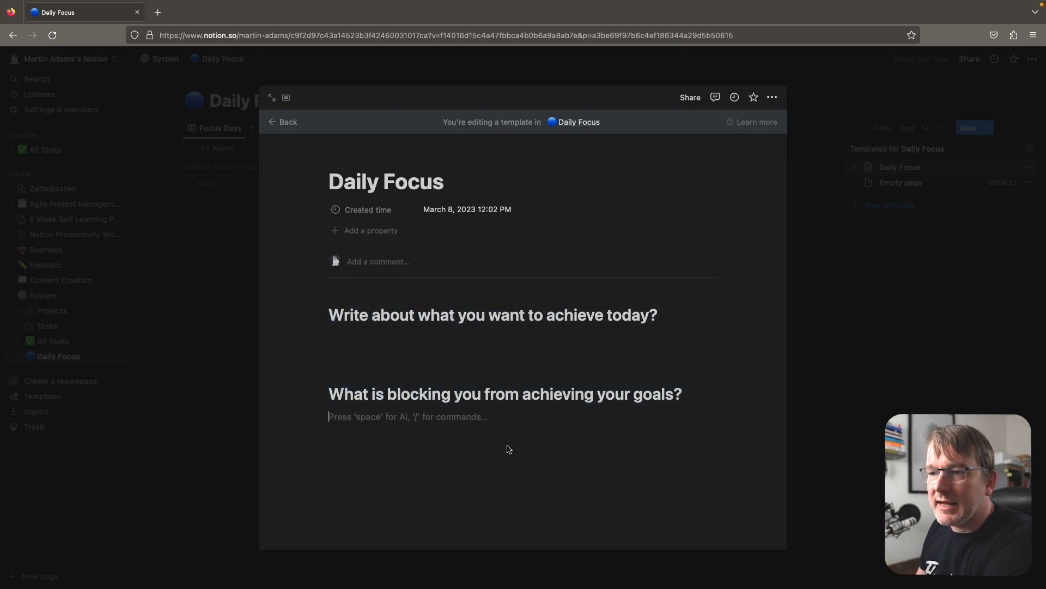
{"action": "key", "text": "Return"}
{"action": "key", "text": "Return"}
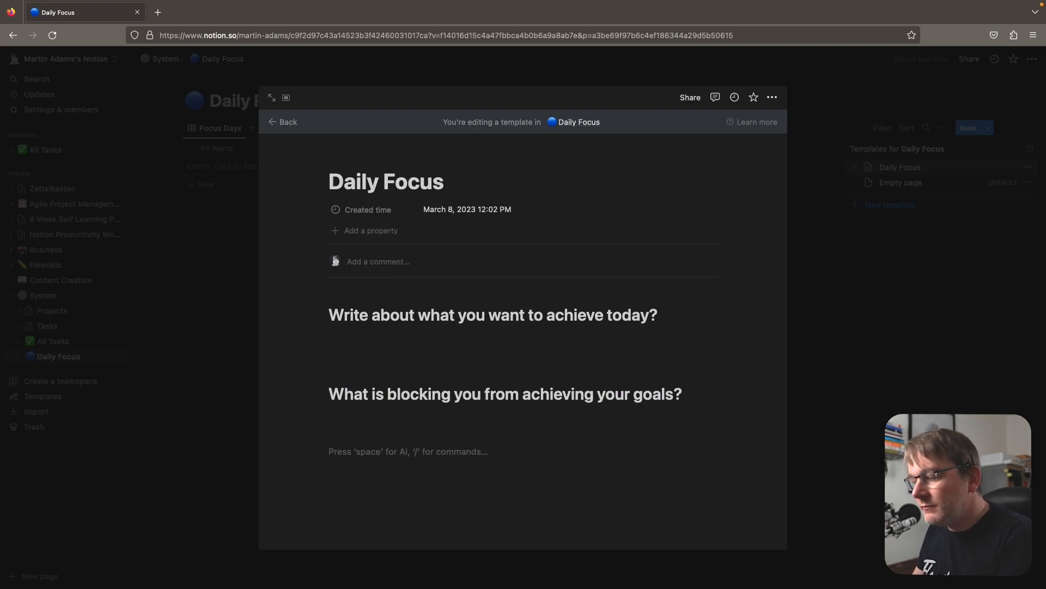
{"action": "left_click", "coordinate": [403, 377]}
{"action": "key", "text": "BackSpace"}
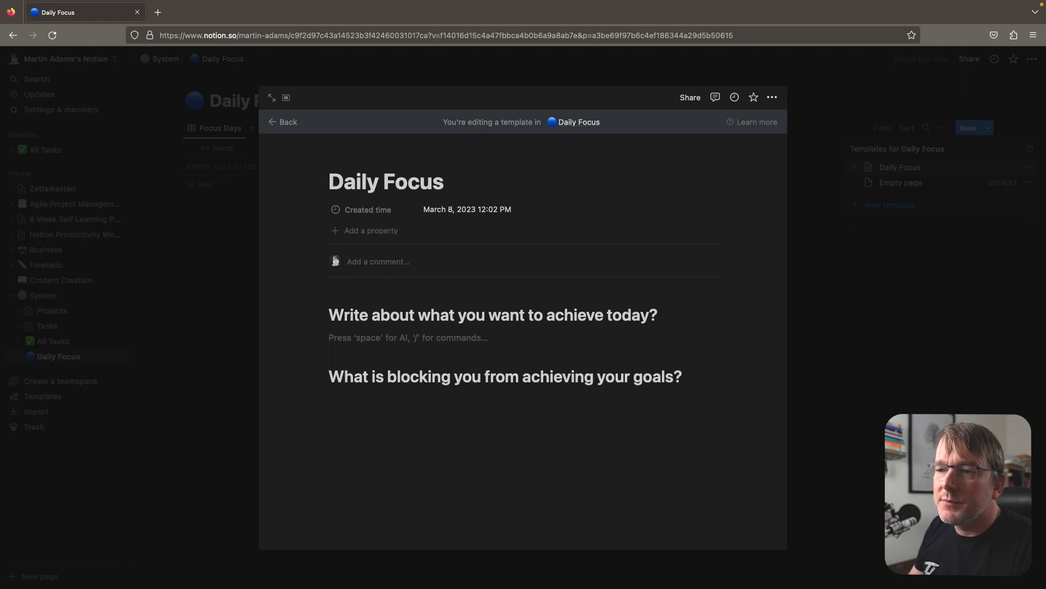
- Insert a table view of the Tasks database below the headings, copied from its All Tasks view, and hide the database title
{"action": "left_click", "coordinate": [374, 415]}
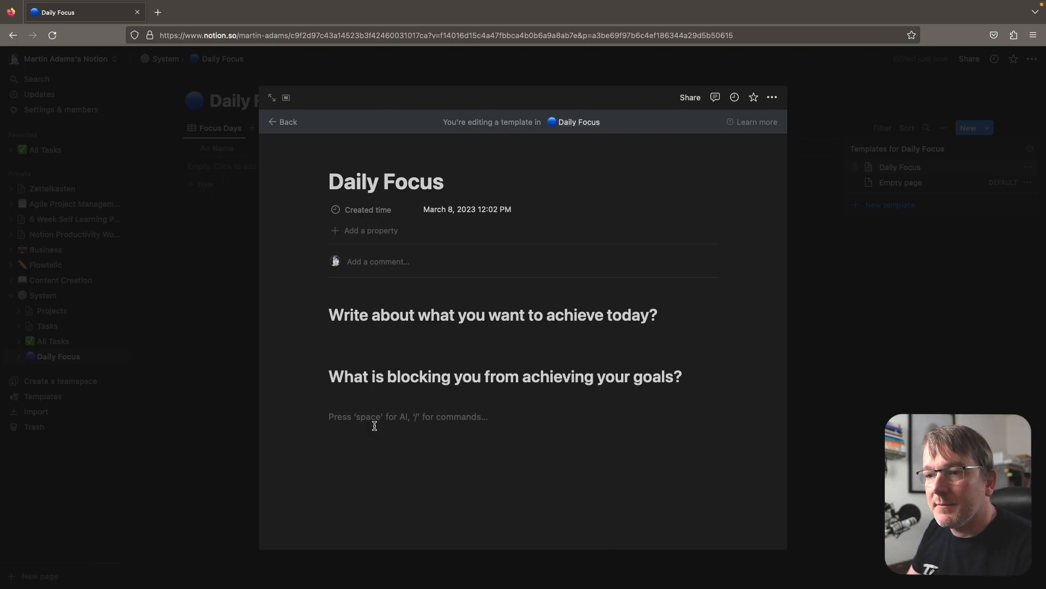
{"action": "type", "text": "/table"}
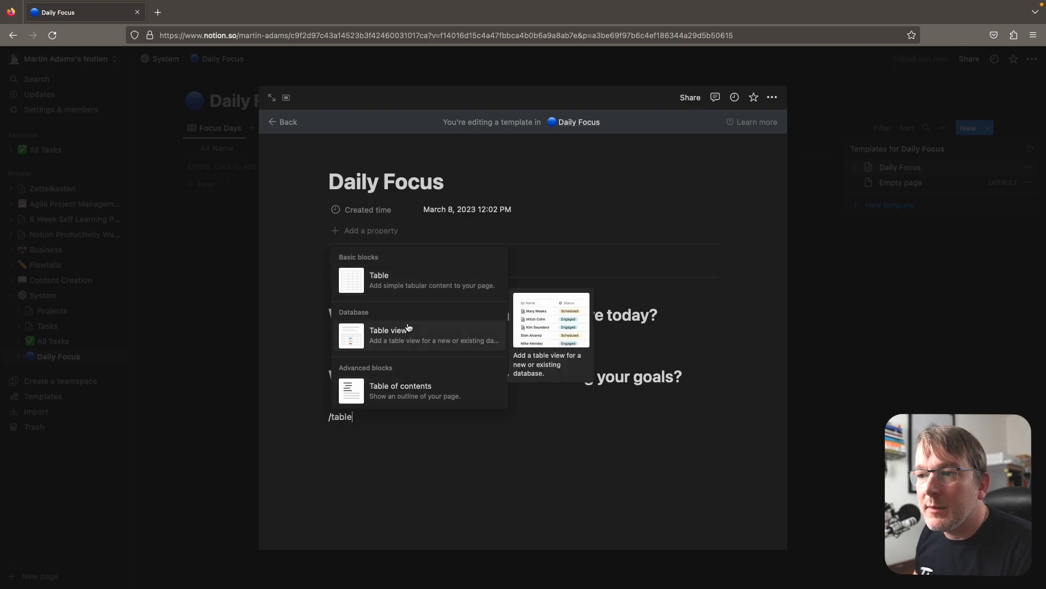
{"action": "left_click", "coordinate": [374, 334]}
{"action": "left_click", "coordinate": [584, 410]}
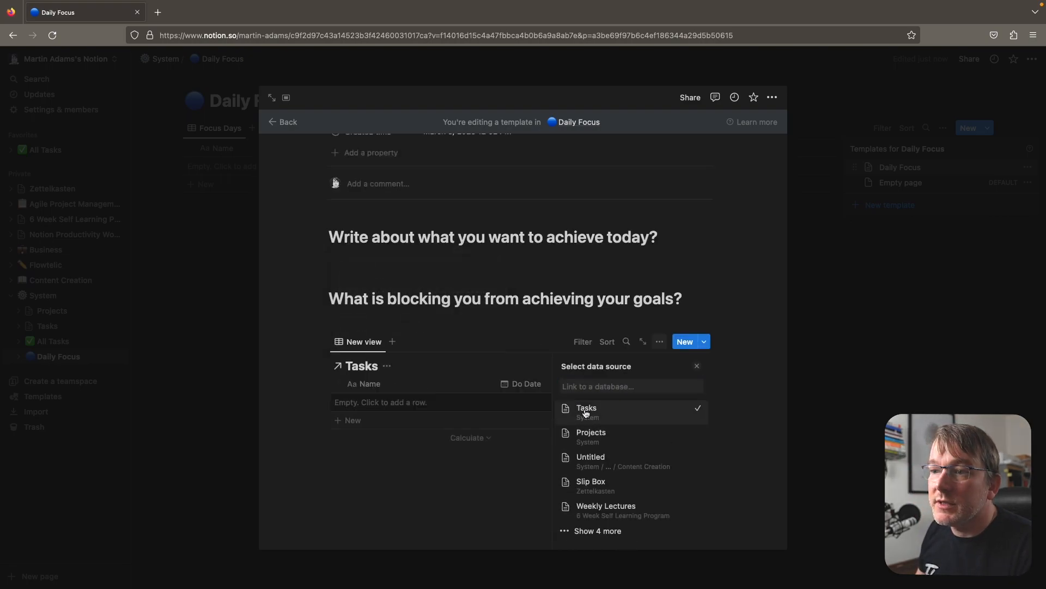
{"action": "left_click", "coordinate": [593, 386]}
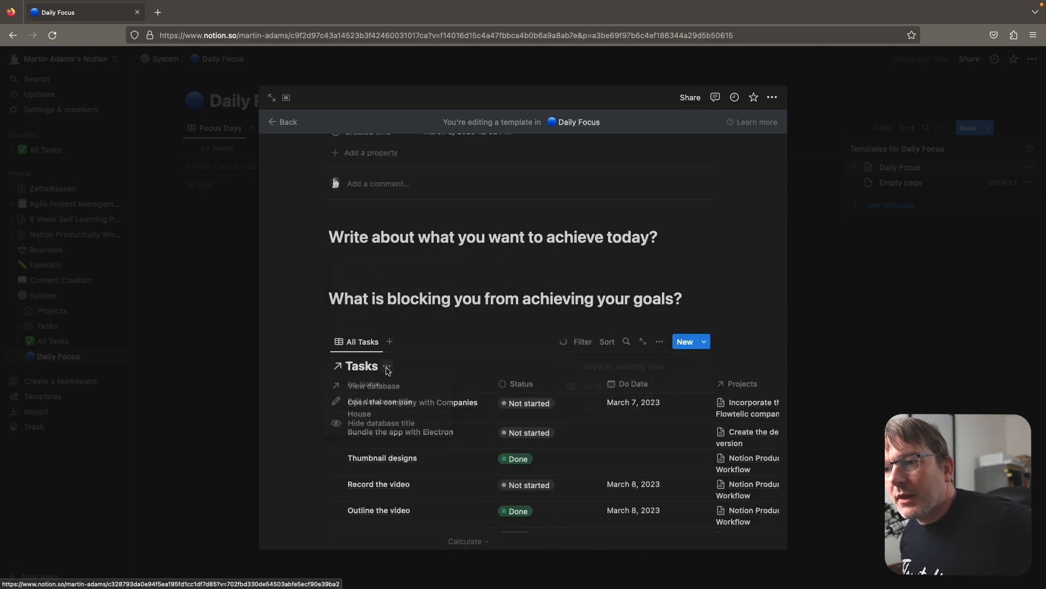
{"action": "left_click", "coordinate": [387, 366]}
{"action": "left_click", "coordinate": [381, 422]}
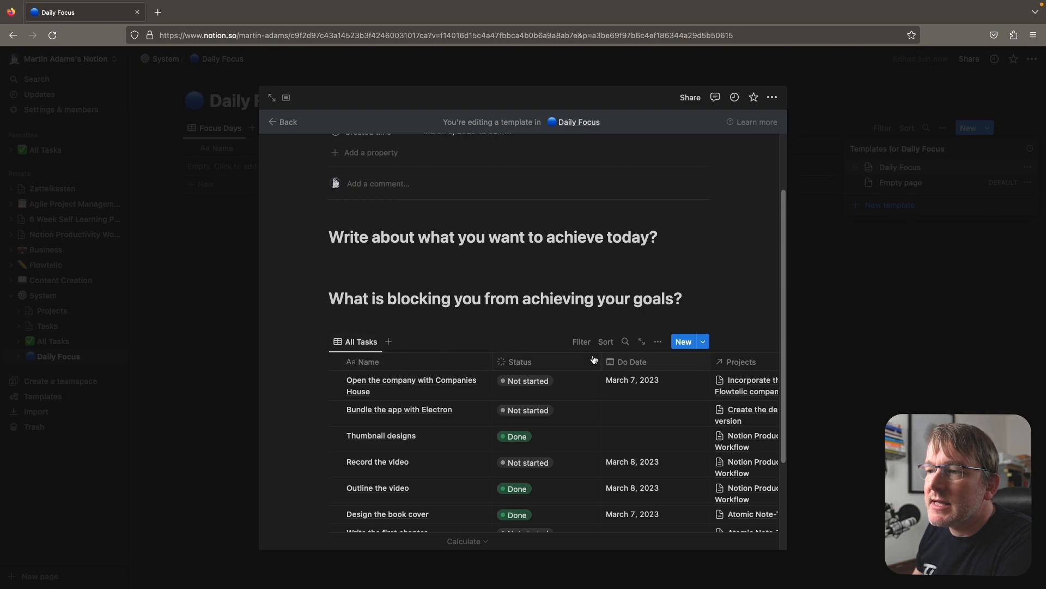
- Filter the embedded tasks table to Do Date relative to today, This day, and convert the rule to an advanced filter
{"action": "left_click", "coordinate": [582, 342]}
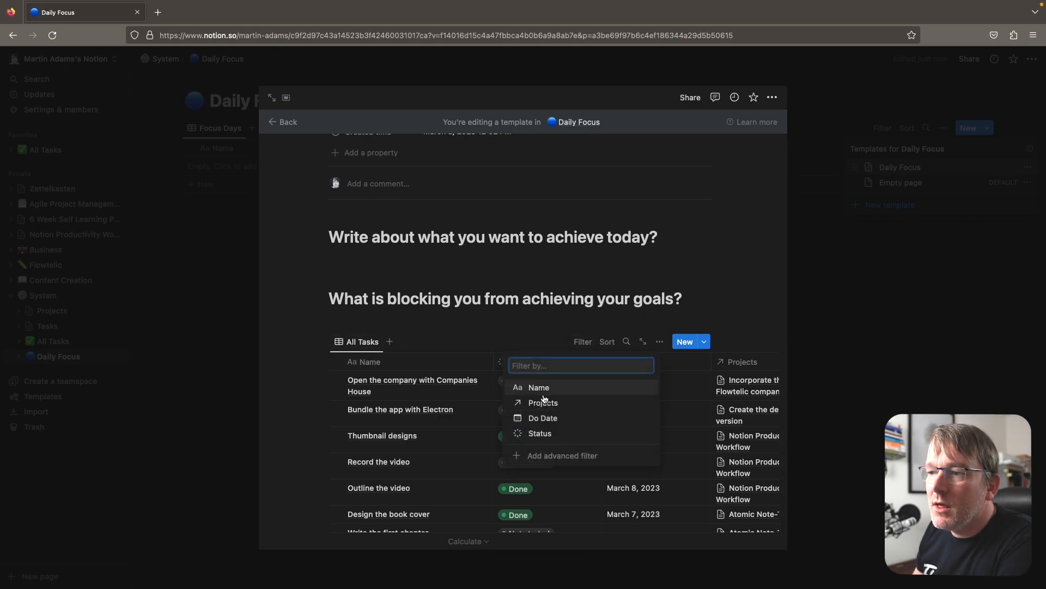
{"action": "left_click", "coordinate": [539, 418]}
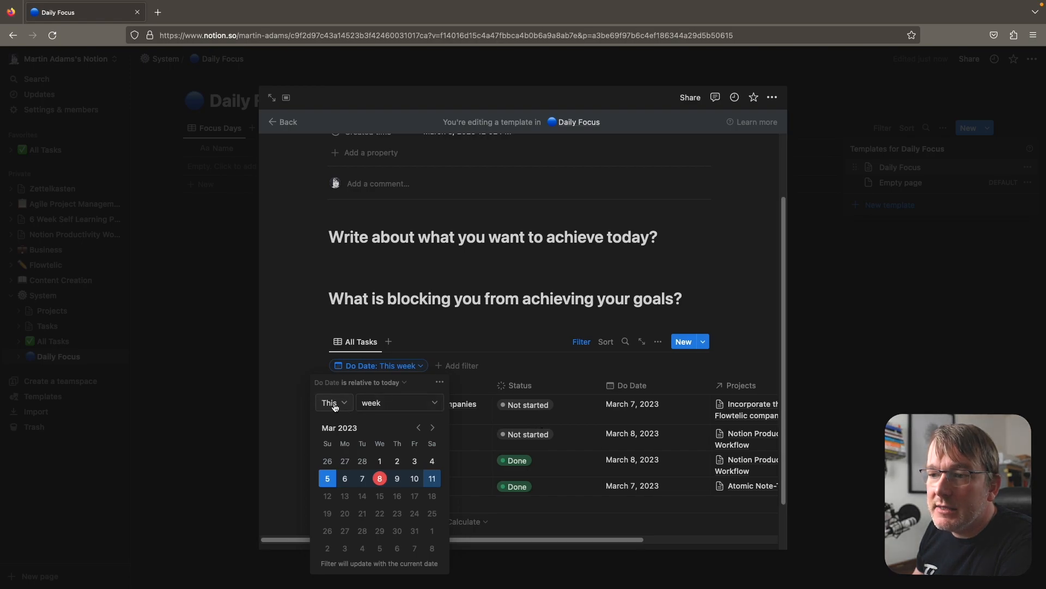
{"action": "left_click", "coordinate": [393, 404]}
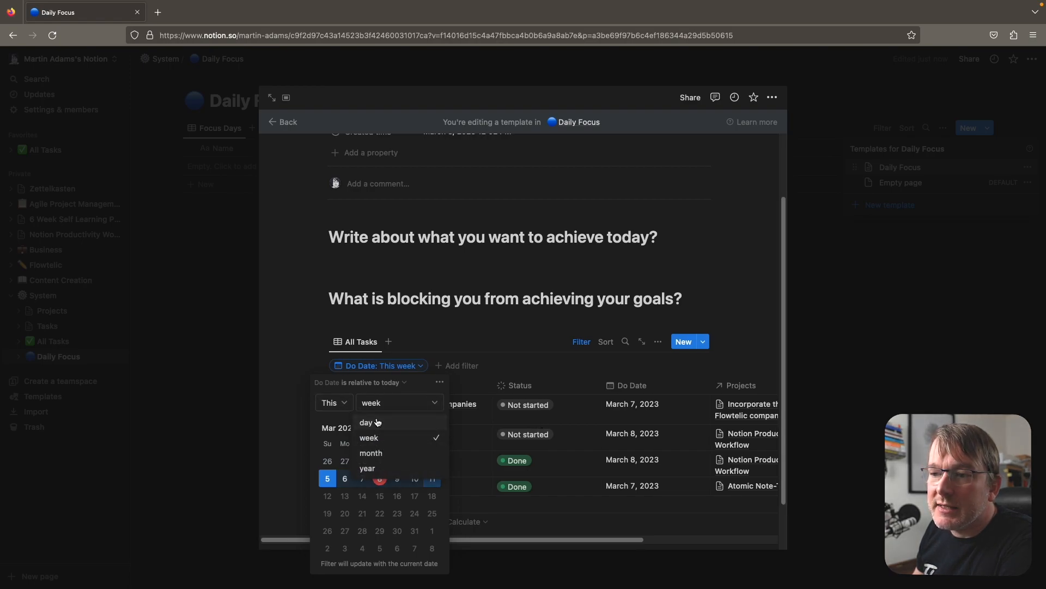
{"action": "left_click", "coordinate": [377, 421]}
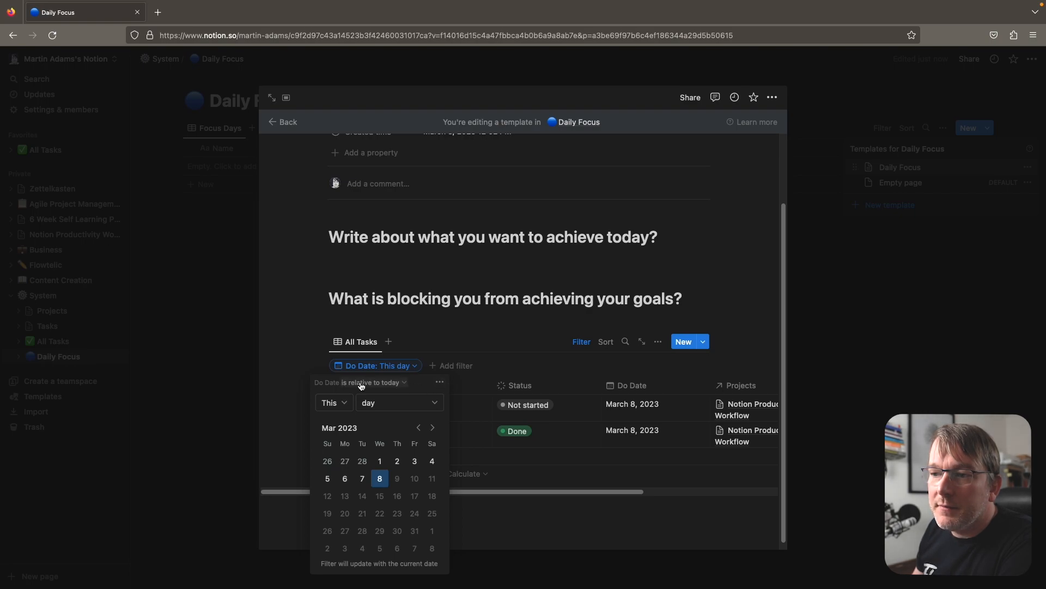
{"action": "left_click", "coordinate": [439, 382]}
{"action": "left_click", "coordinate": [496, 403]}
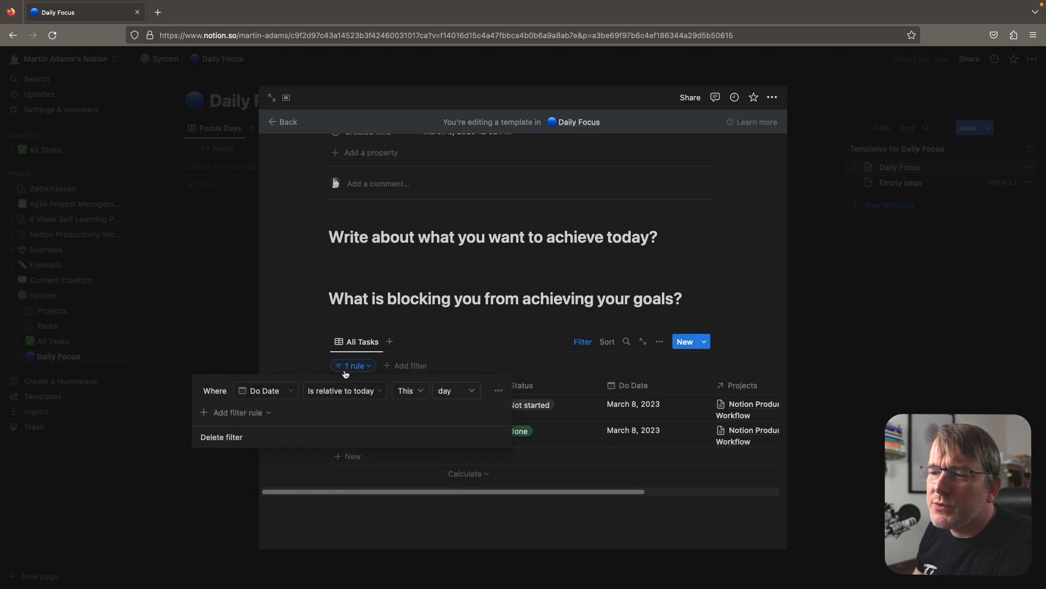
- Change the Do Date filter rule of the embedded tasks view to Is on or before Today
{"action": "left_click", "coordinate": [344, 391]}
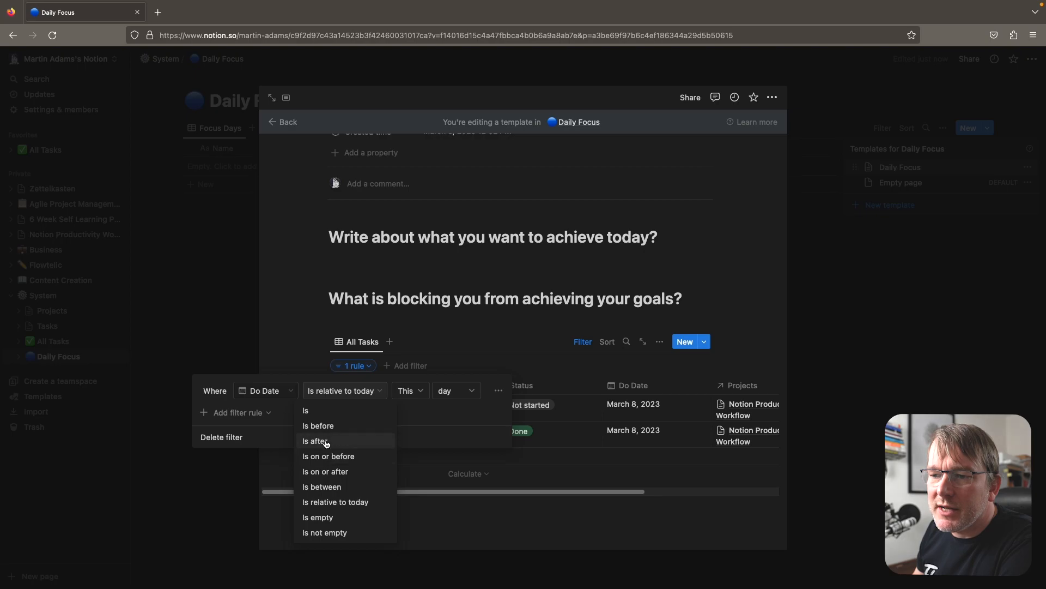
{"action": "left_click", "coordinate": [343, 456]}
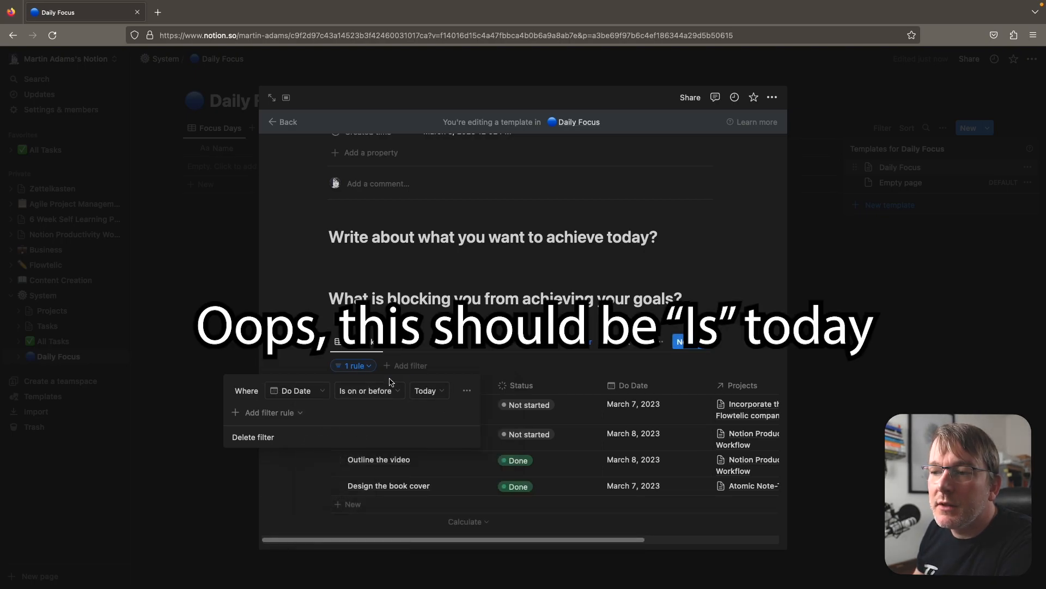
{"action": "left_click", "coordinate": [306, 345]}
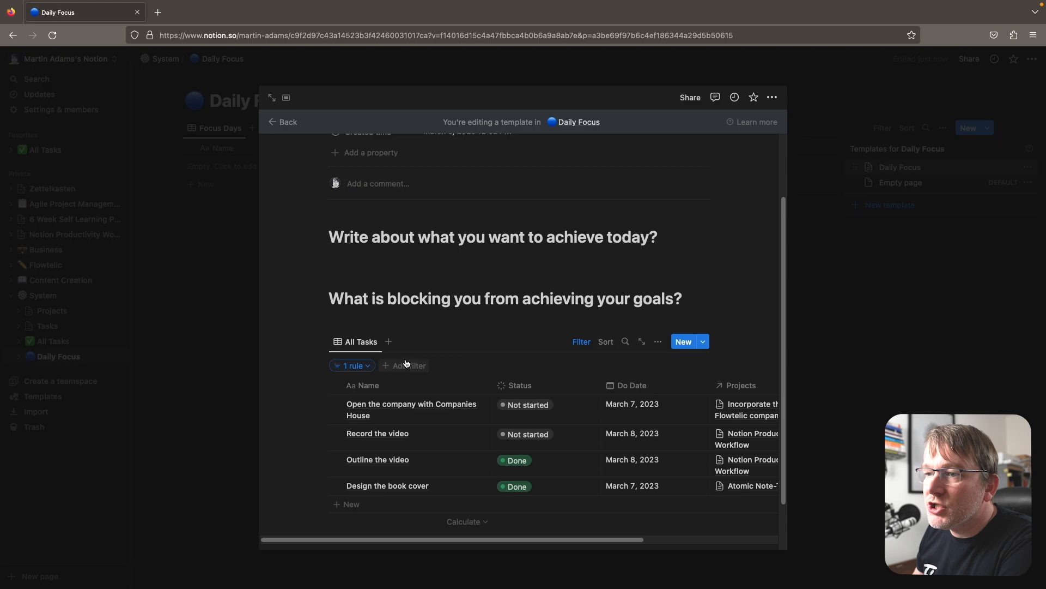
- Switch the embedded All Tasks view to the Board layout and group it by Status
{"action": "left_click", "coordinate": [660, 342]}
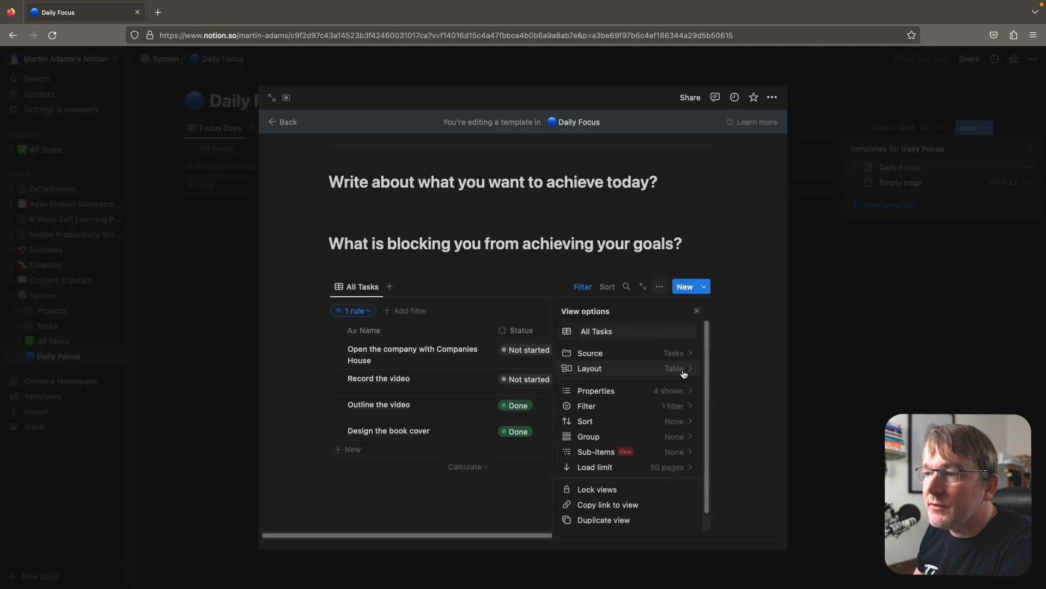
{"action": "left_click", "coordinate": [671, 369]}
{"action": "left_click", "coordinate": [627, 341]}
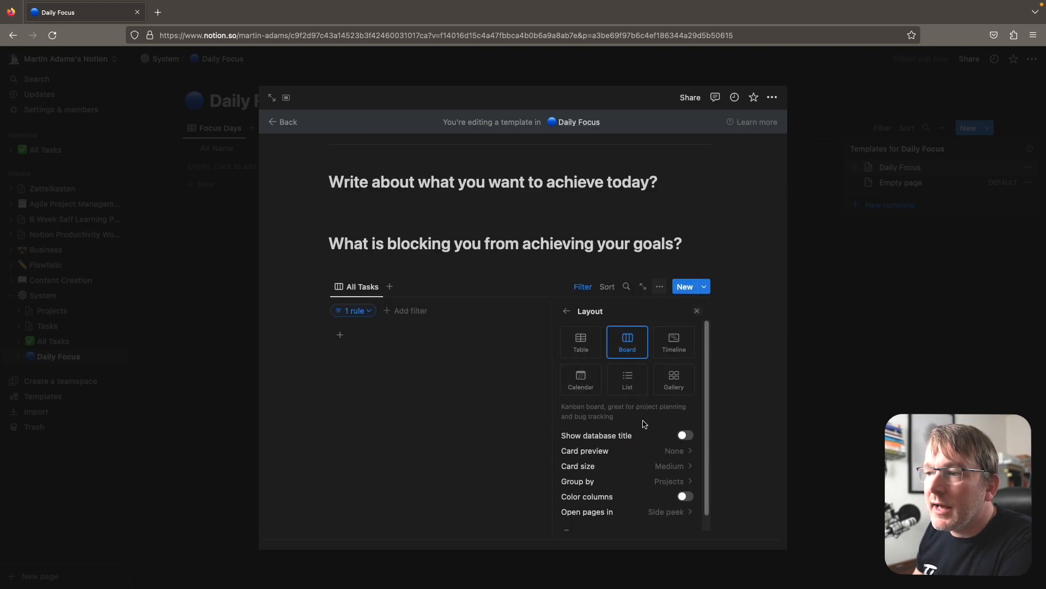
{"action": "left_click", "coordinate": [668, 481]}
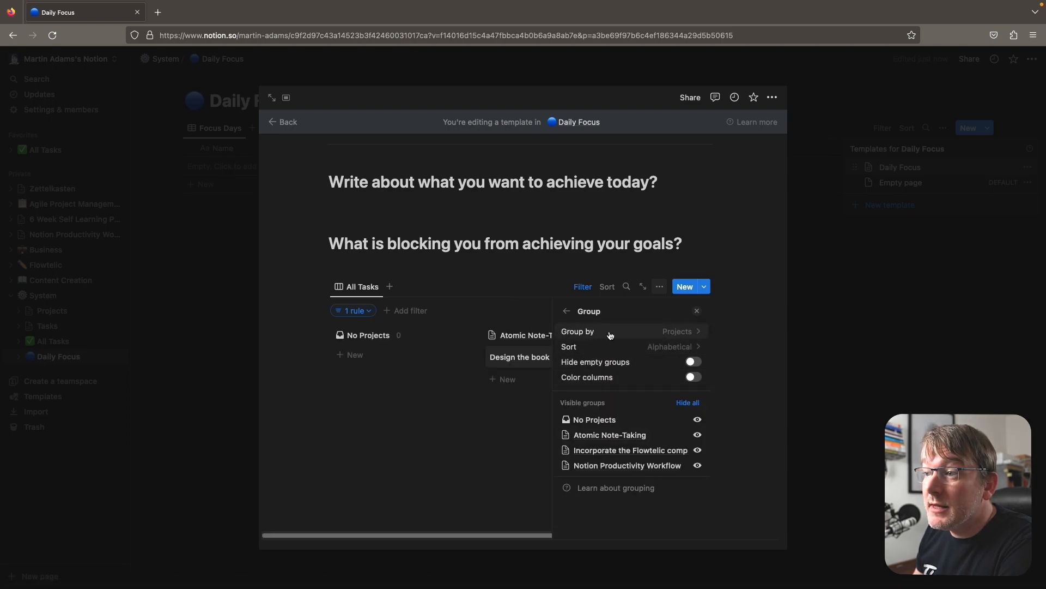
{"action": "left_click", "coordinate": [673, 331]}
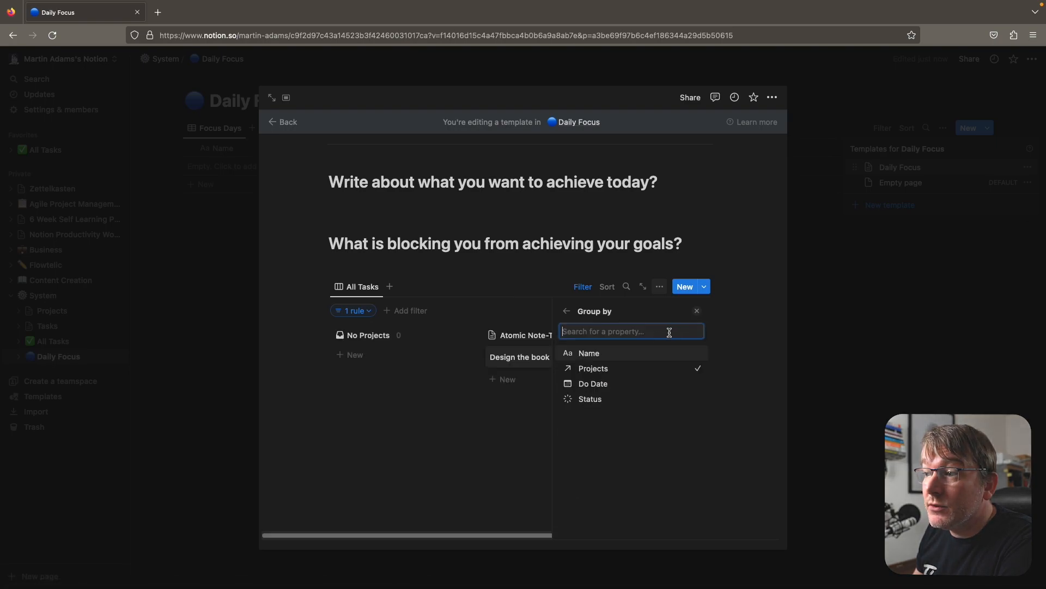
{"action": "left_click", "coordinate": [593, 400]}
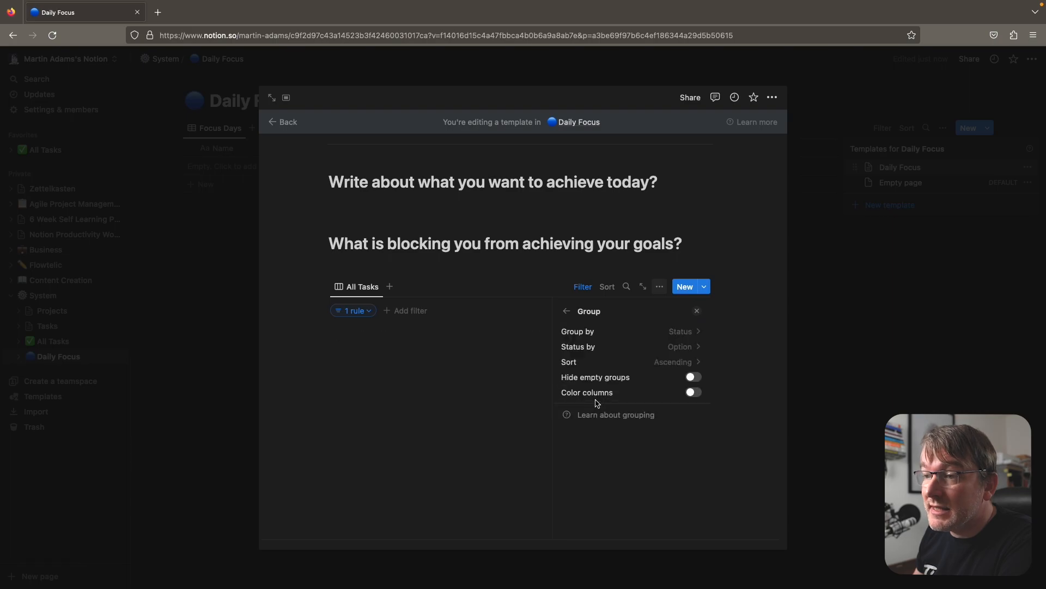
{"action": "left_click", "coordinate": [309, 310]}
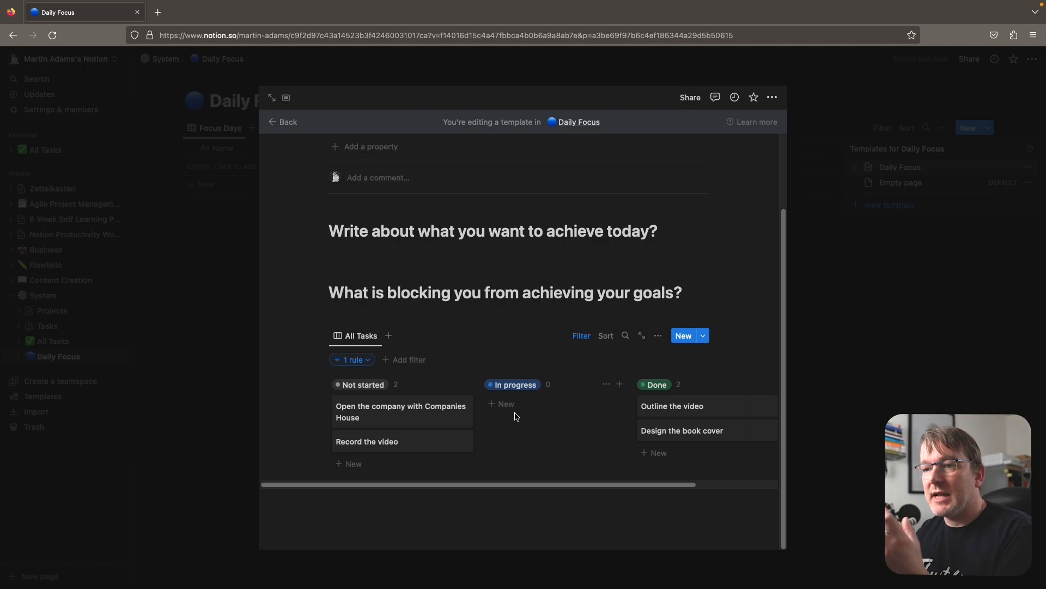
- Add a blank line between the second heading and the embedded tasks board
{"action": "left_click", "coordinate": [401, 307]}
{"action": "key", "text": "Return"}
{"action": "left_click", "coordinate": [375, 247]}
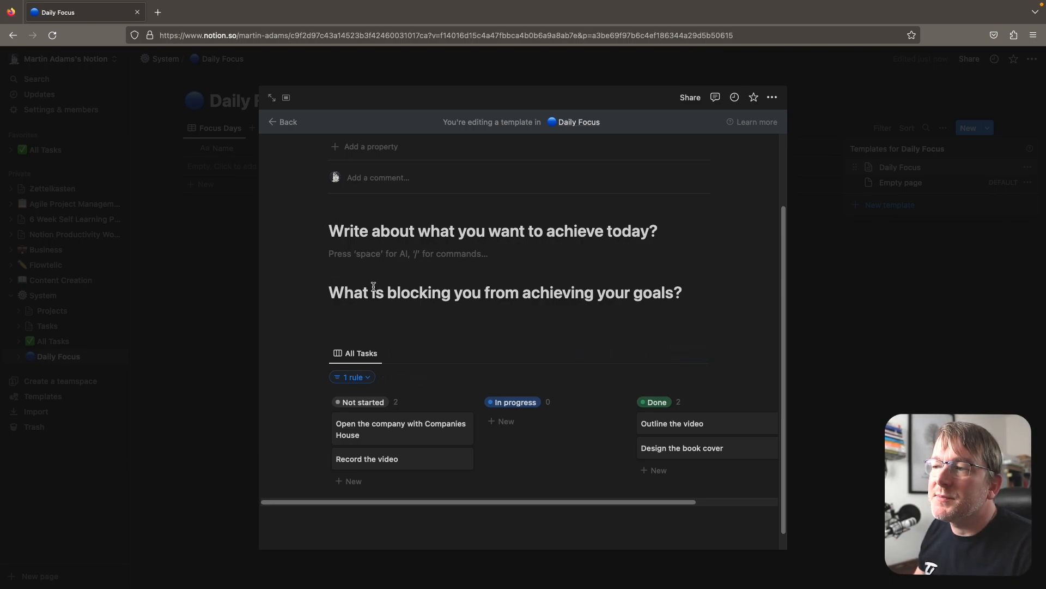
- Insert an empty Toggle heading 1 above the heading "Write about what you want to achieve today?"
{"action": "left_click_drag", "start_coordinate": [330, 222], "coordinate": [544, 326]}
{"action": "left_click", "coordinate": [341, 214]}
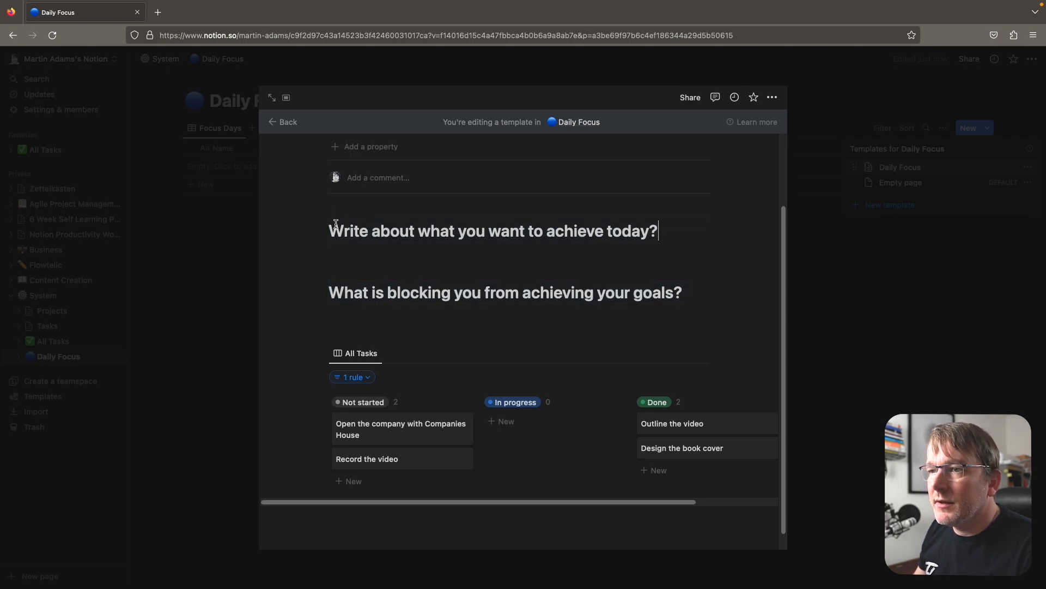
{"action": "key", "text": "Return"}
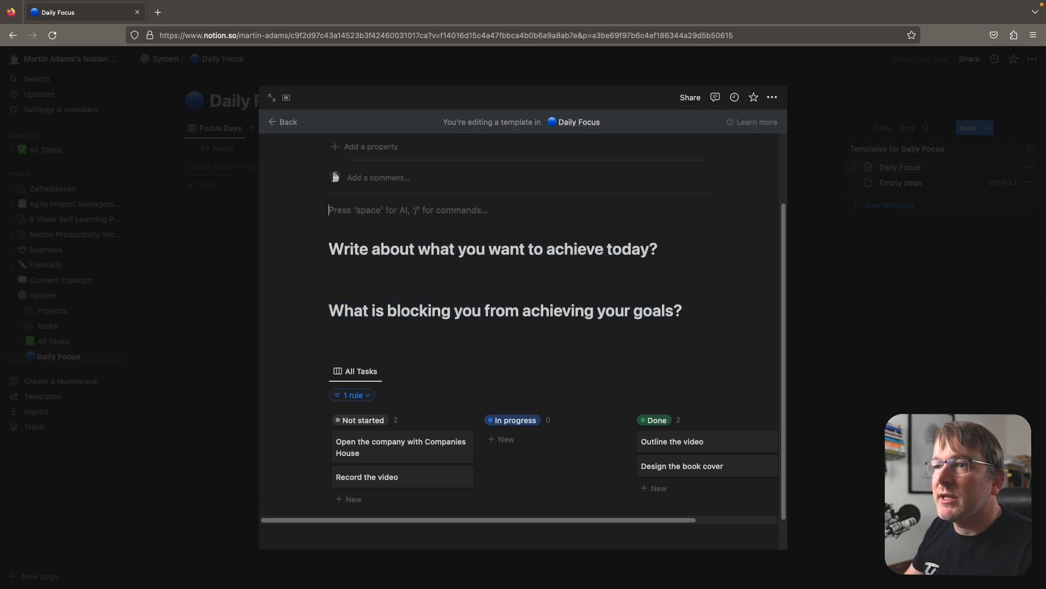
{"action": "type", "text": "/tog"}
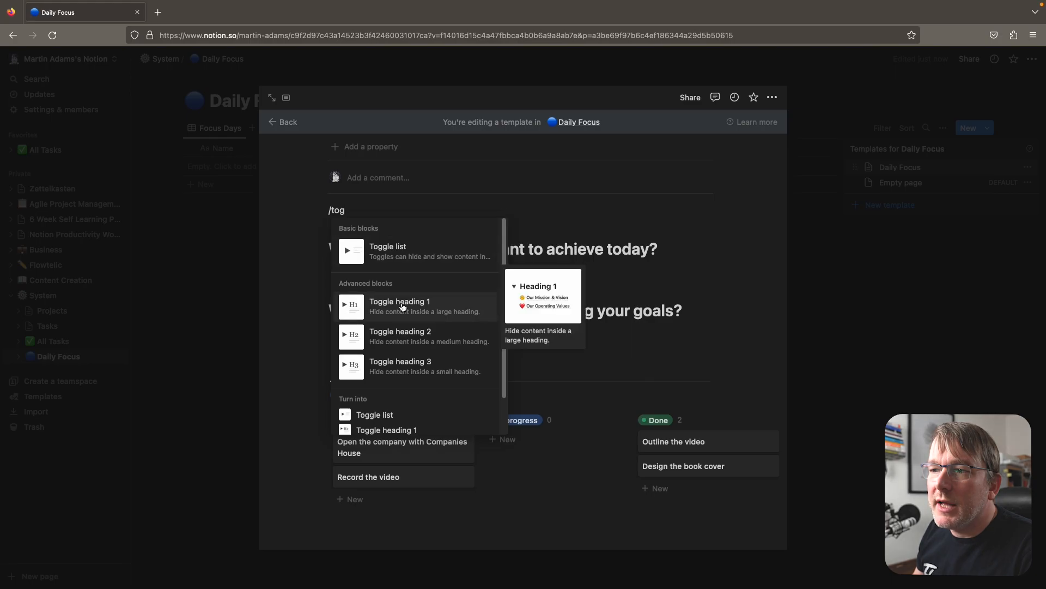
{"action": "left_click", "coordinate": [378, 308]}
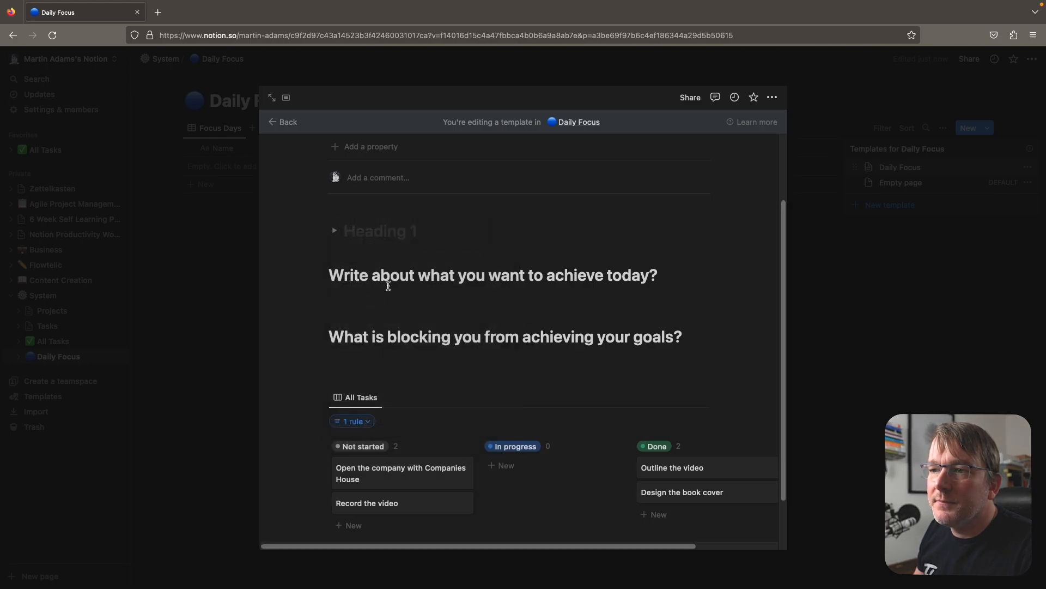
- Expand the empty toggle heading and move the text "Write about what you want to achieve today?" into it from the plain heading
{"action": "left_click_drag", "start_coordinate": [307, 279], "coordinate": [327, 276]}
{"action": "key", "text": "super+x"}
{"action": "left_click", "coordinate": [368, 237]}
{"action": "key", "text": "super+v"}
{"action": "left_click", "coordinate": [336, 234]}
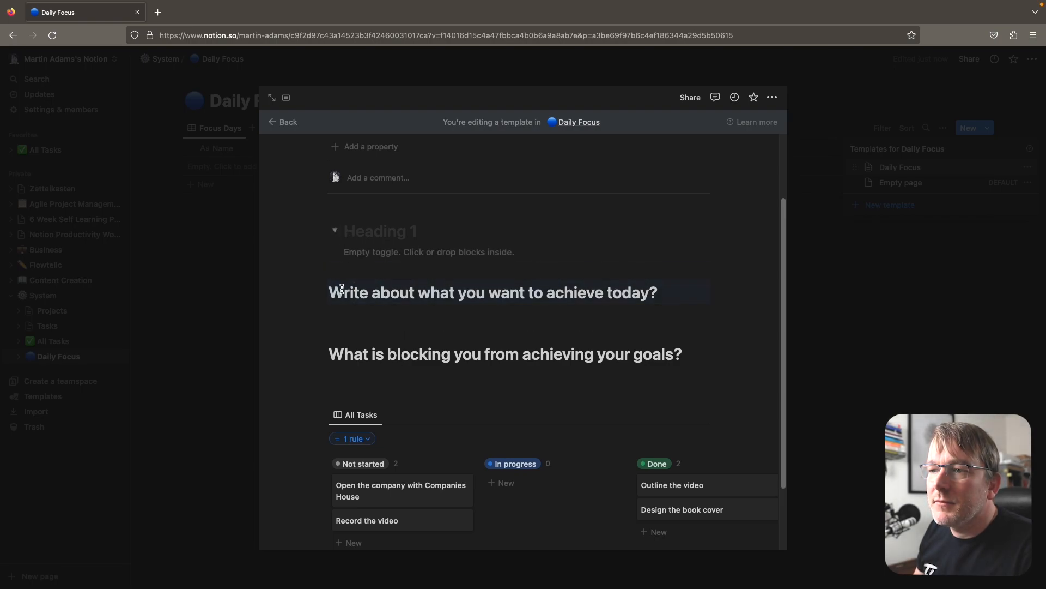
{"action": "left_click_drag", "start_coordinate": [330, 293], "coordinate": [687, 291]}
{"action": "key", "text": "super+x"}
{"action": "left_click", "coordinate": [380, 233]}
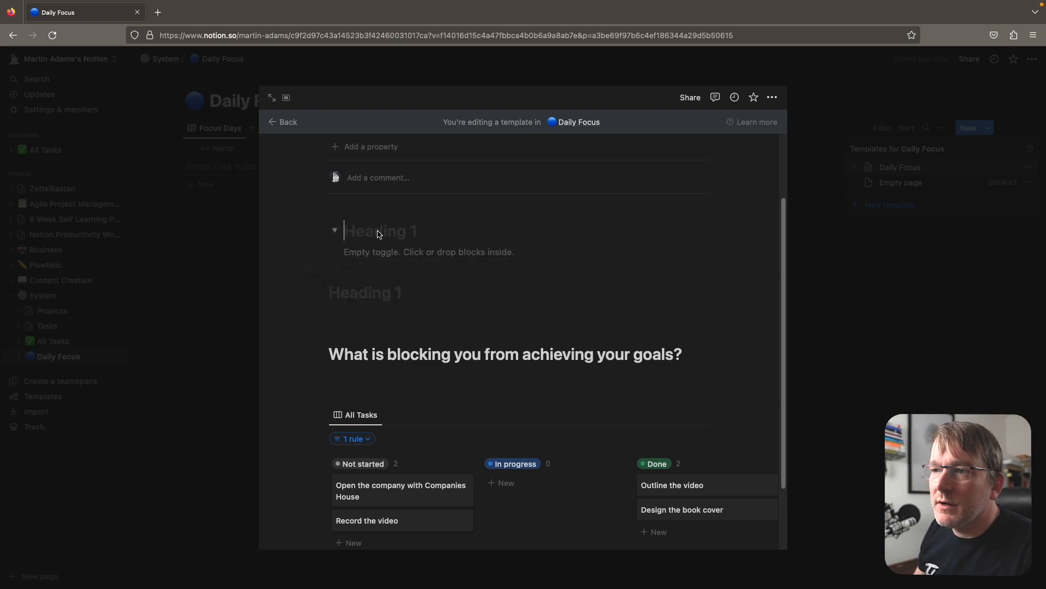
{"action": "key", "text": "super+v"}
{"action": "left_click", "coordinate": [378, 252]}
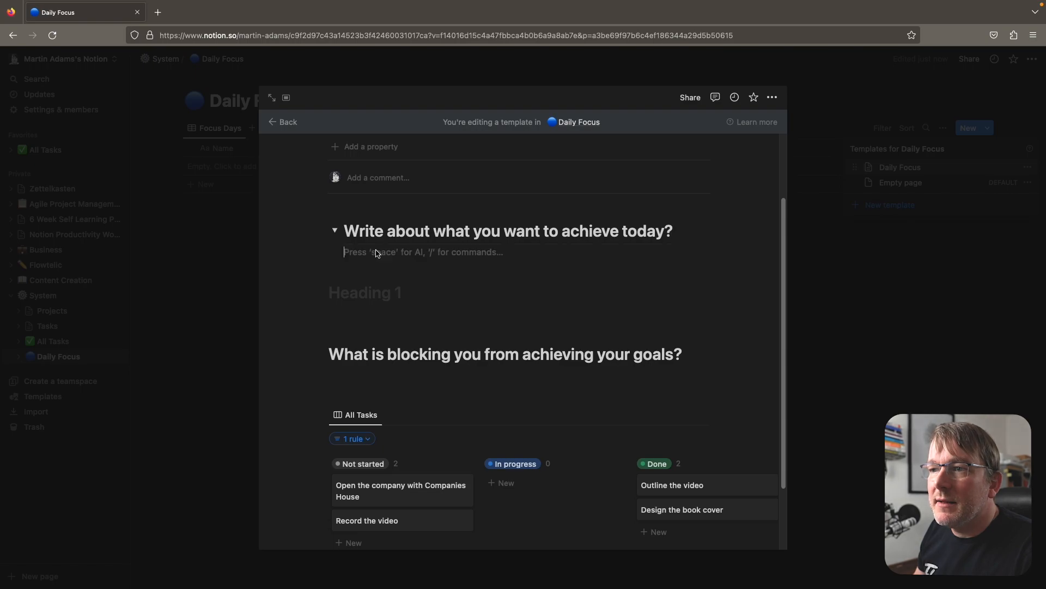
- Delete the leftover empty heading and the blank line above "What is blocking you from achieving your goals?"
{"action": "left_click", "coordinate": [334, 292]}
{"action": "key", "text": "BackSpace"}
{"action": "left_click", "coordinate": [341, 293]}
{"action": "key", "text": "BackSpace"}
{"action": "key", "text": "BackSpace"}
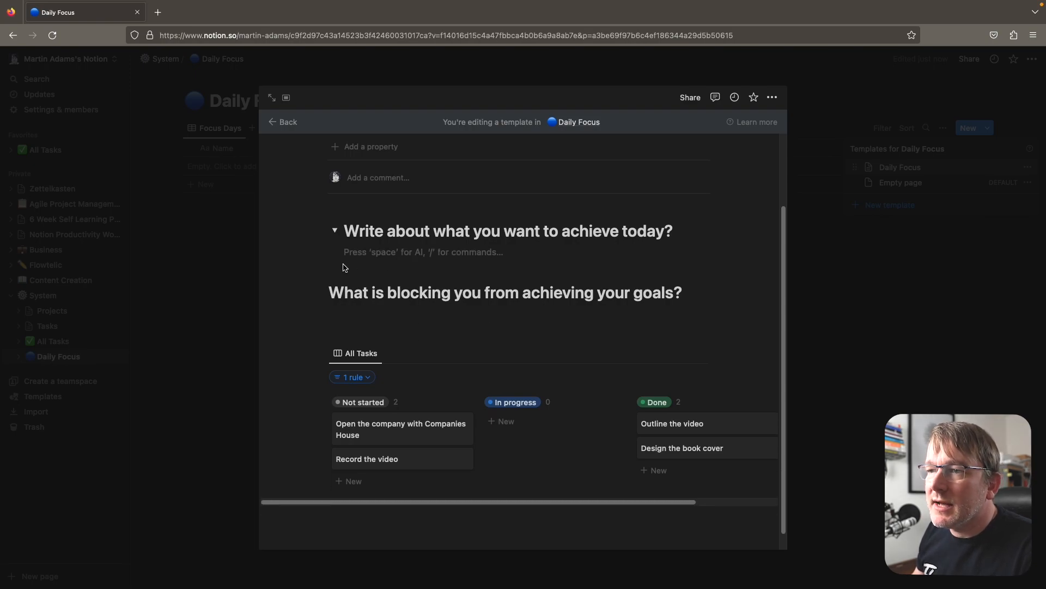
- Insert an empty Toggle heading 1 between the first toggle and the heading "What is blocking you from achieving your goals?"
{"action": "left_click", "coordinate": [330, 293]}
{"action": "left_click", "coordinate": [353, 327]}
{"action": "mouse_move", "coordinate": [320, 294]}
{"action": "left_mouse_down"}
{"action": "mouse_move", "coordinate": [352, 288]}
{"action": "mouse_move", "coordinate": [306, 297]}
{"action": "left_mouse_up"}
{"action": "left_click", "coordinate": [322, 294]}
{"action": "left_click", "coordinate": [351, 254]}
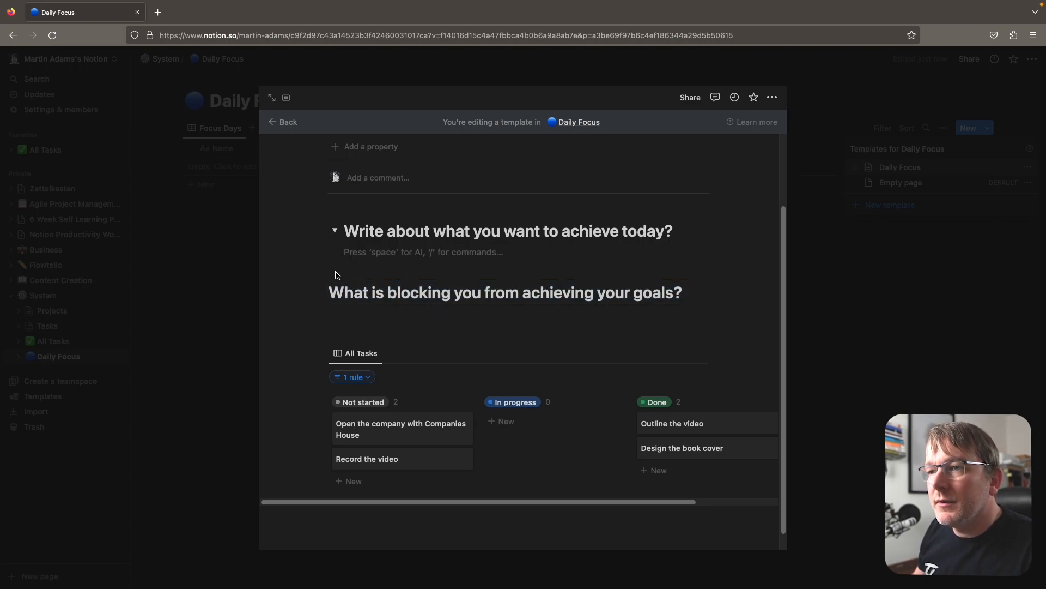
{"action": "key", "text": "Down"}
{"action": "key", "text": "Return"}
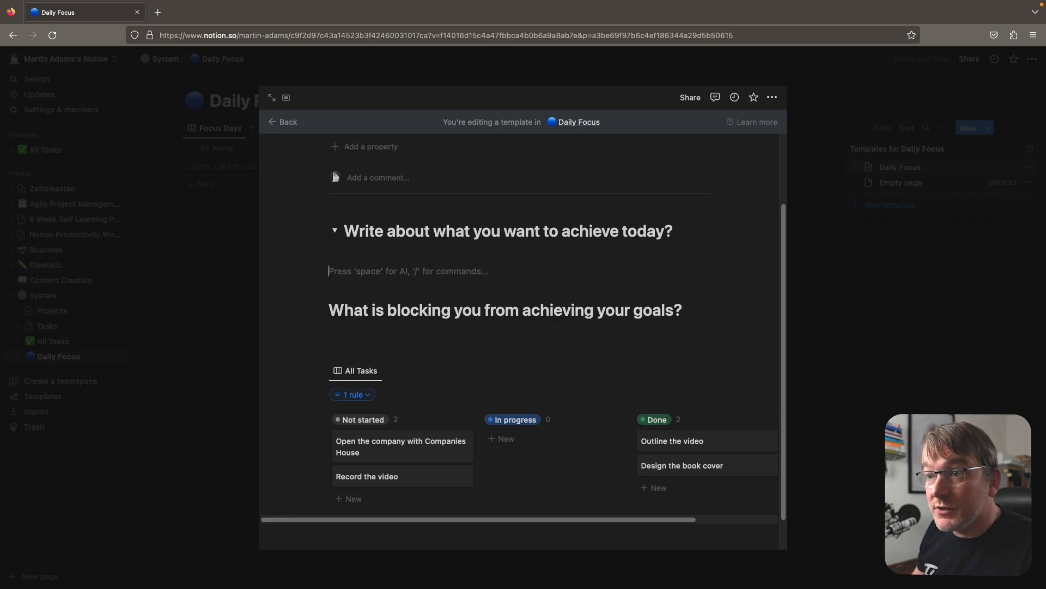
{"action": "type", "text": "/"}
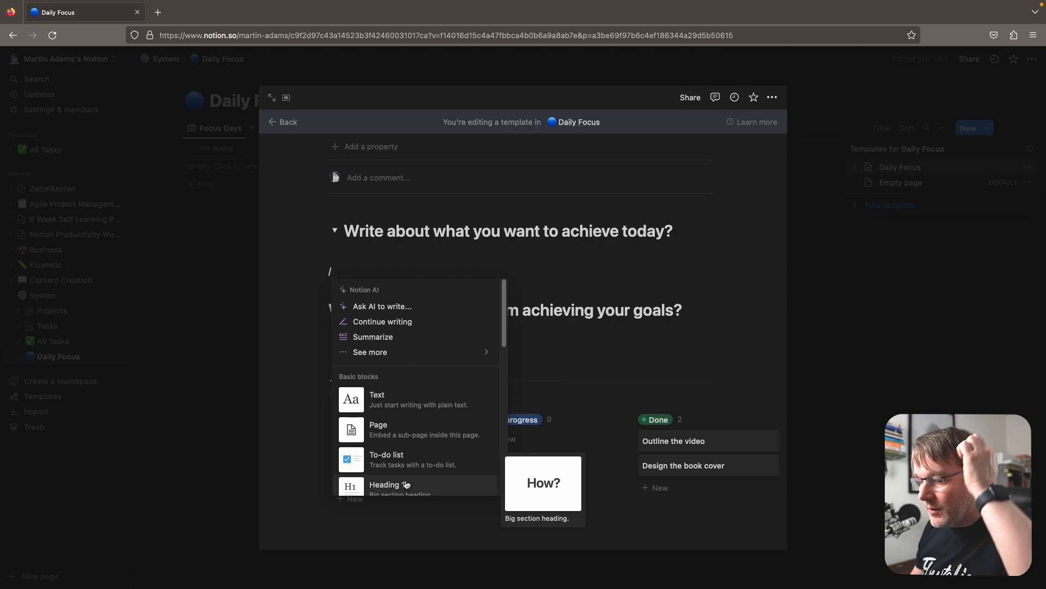
{"action": "type", "text": "togg"}
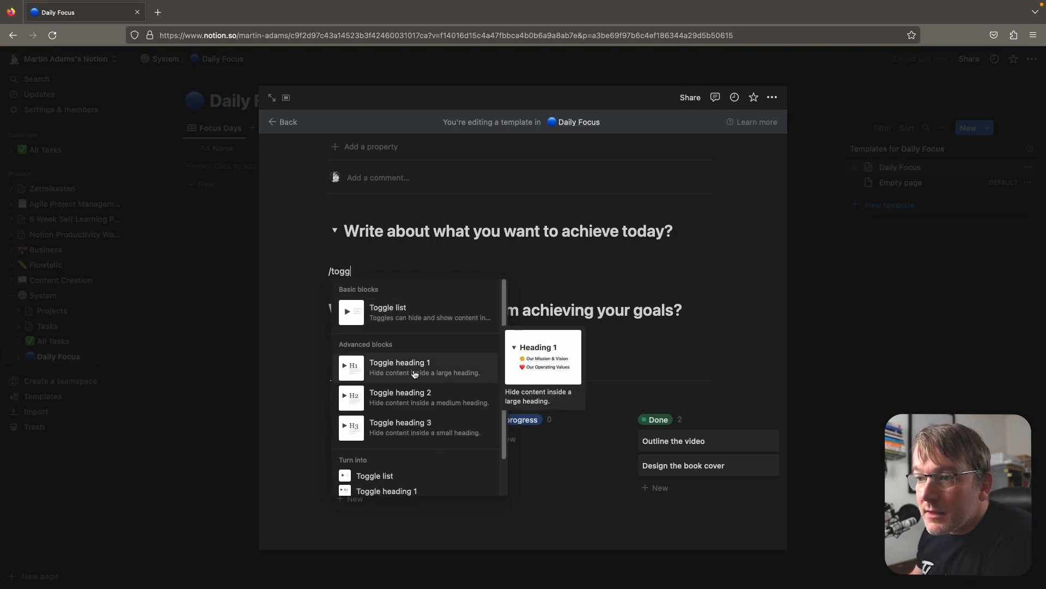
{"action": "left_click", "coordinate": [415, 374]}
- Move "What is blocking you from achieving your goals?" into the new toggle heading and clear the leftover heading format beneath it
{"action": "left_click_drag", "start_coordinate": [684, 334], "coordinate": [328, 345]}
{"action": "key", "text": "BackSpace"}
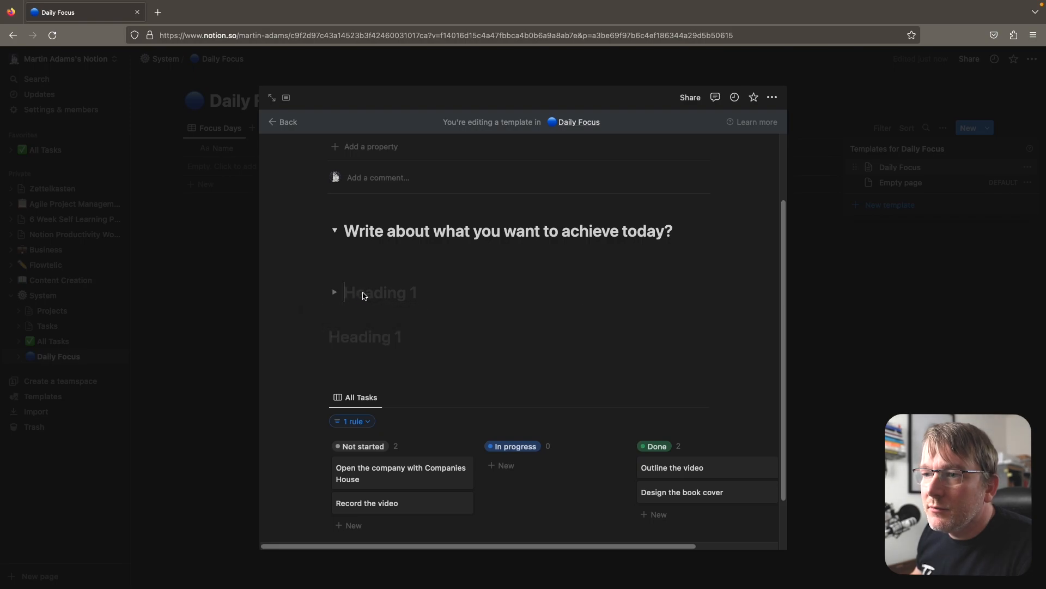
{"action": "key", "text": "ctrl+v"}
{"action": "left_click", "coordinate": [383, 335]}
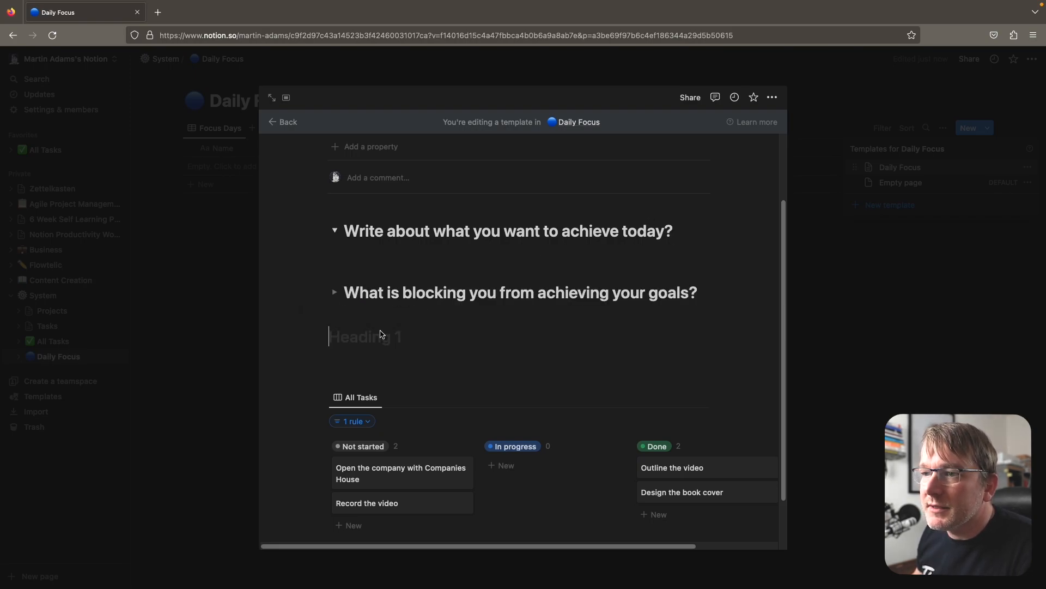
{"action": "key", "text": "BackSpace"}
- Remove the blank line inside the first toggle heading and leave both toggle headings collapsed
{"action": "left_click", "coordinate": [404, 267]}
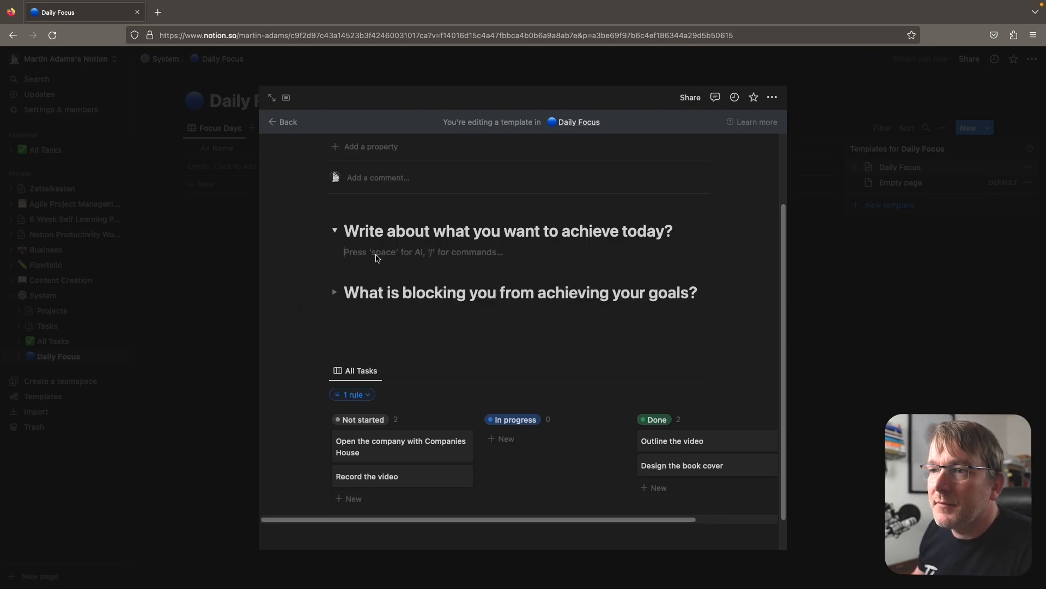
{"action": "key", "text": "BackSpace"}
{"action": "left_click", "coordinate": [361, 329]}
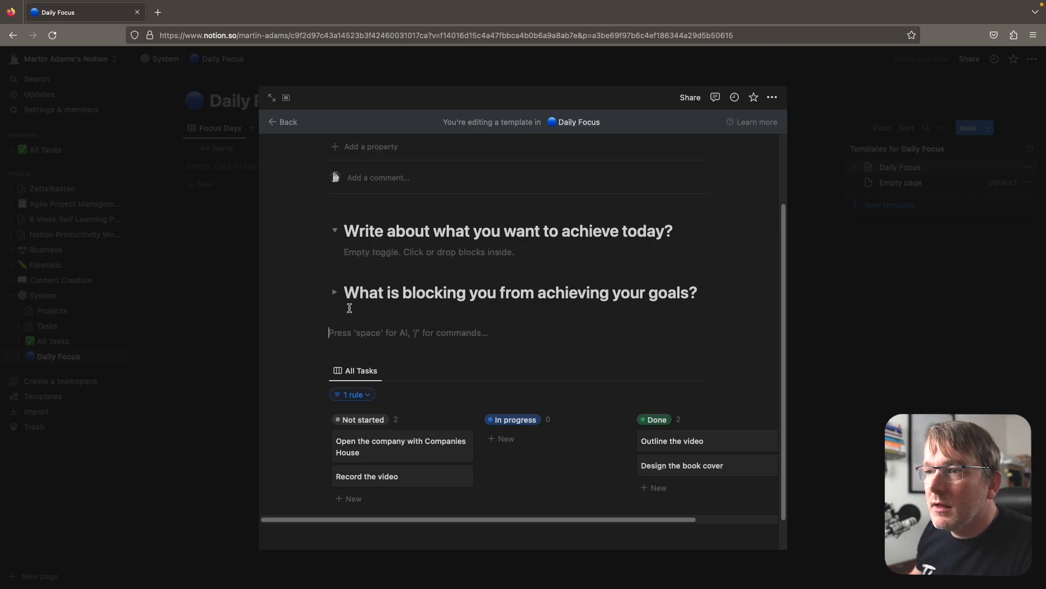
{"action": "left_click", "coordinate": [335, 293]}
{"action": "left_click", "coordinate": [337, 294]}
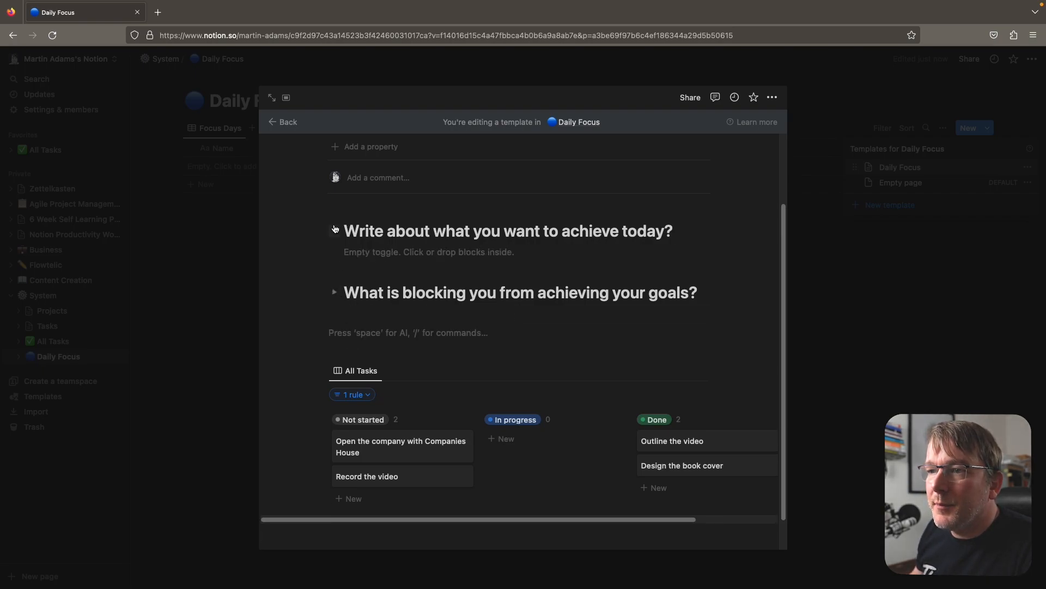
{"action": "left_click", "coordinate": [334, 232]}
{"action": "left_click_drag", "start_coordinate": [360, 275], "coordinate": [421, 313]}
{"action": "left_click", "coordinate": [420, 314]}
{"action": "left_click_drag", "start_coordinate": [324, 277], "coordinate": [596, 219]}
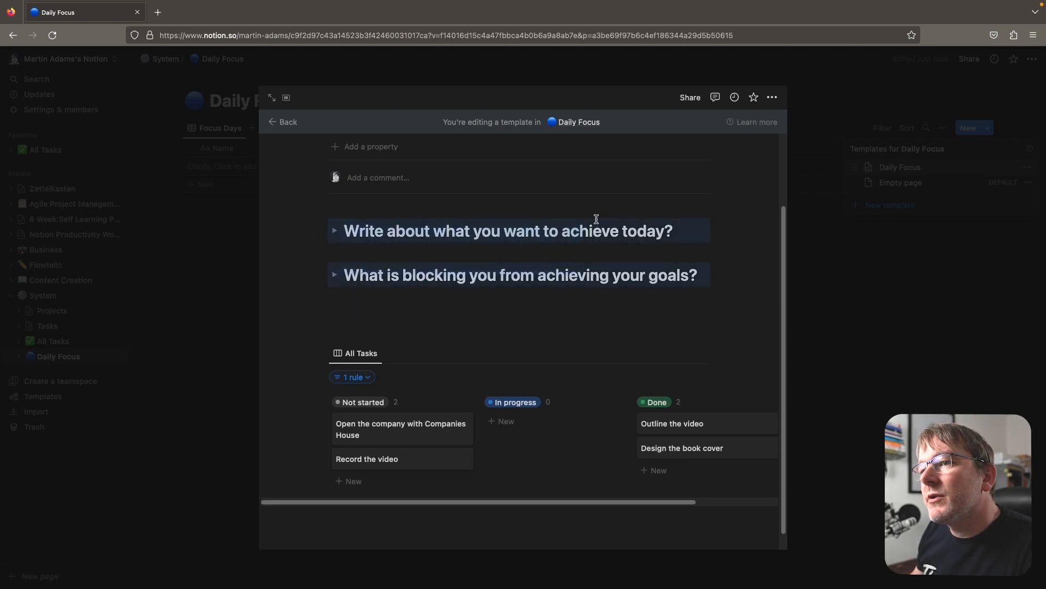
- Browse the block types below the second toggle heading without inserting one, and remove the extra blank line above the tasks board
{"action": "left_click", "coordinate": [719, 294]}
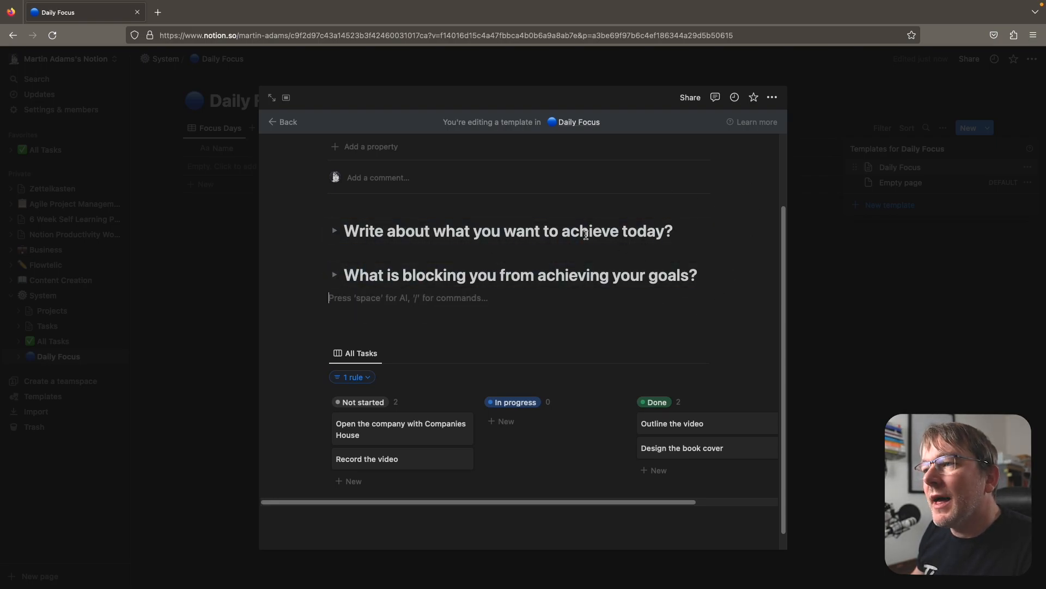
{"action": "key", "text": "Return"}
{"action": "type", "text": "/"}
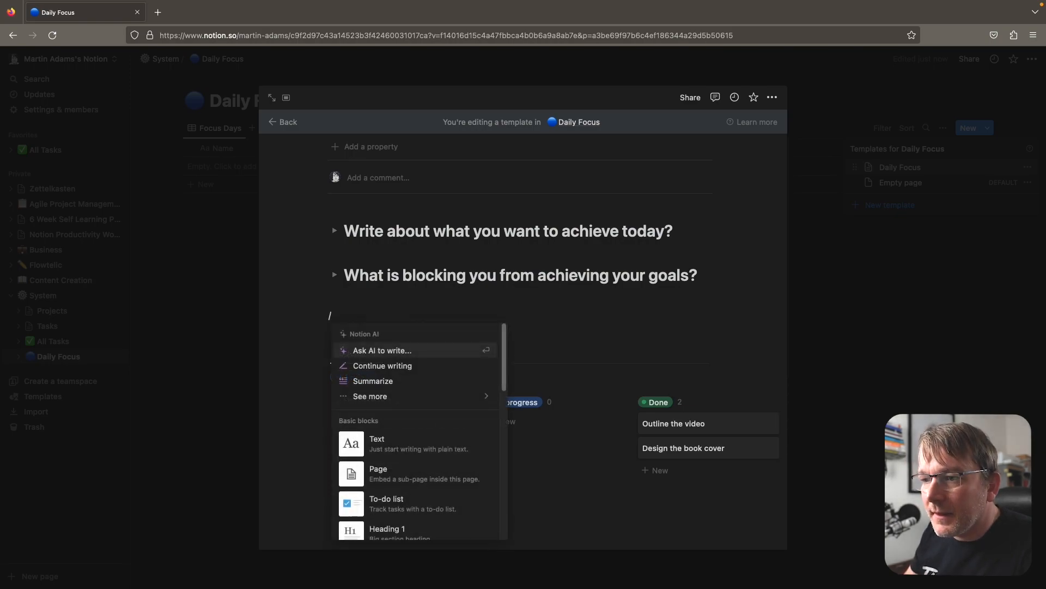
{"action": "scroll", "coordinate": [401, 367], "scroll_direction": "down", "scroll_amount": 10}
{"action": "scroll", "coordinate": [440, 402], "scroll_direction": "up", "scroll_amount": 8}
{"action": "key", "text": "BackSpace"}
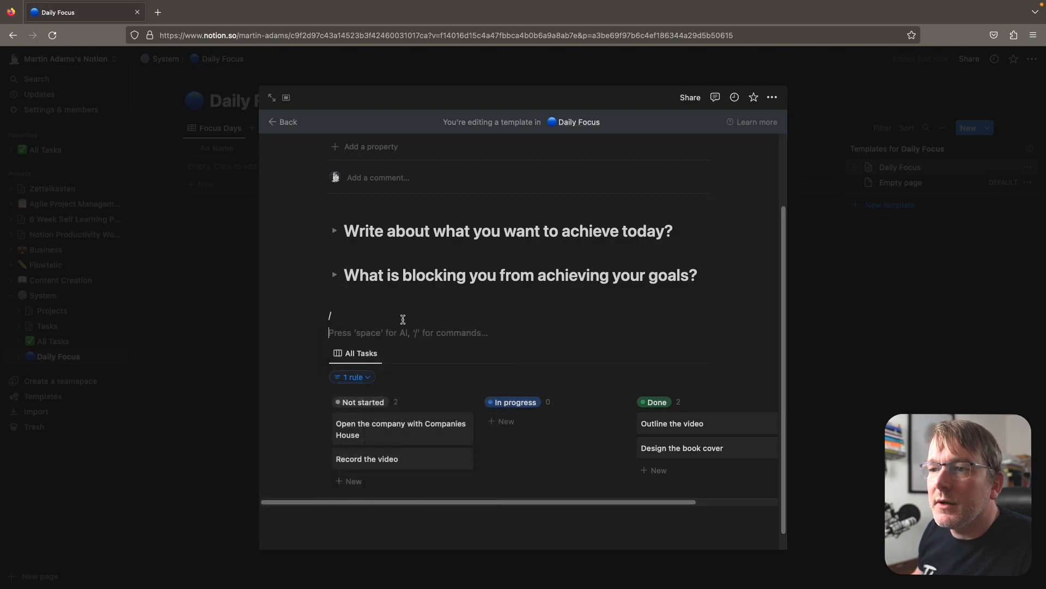
{"action": "key", "text": "BackSpace"}
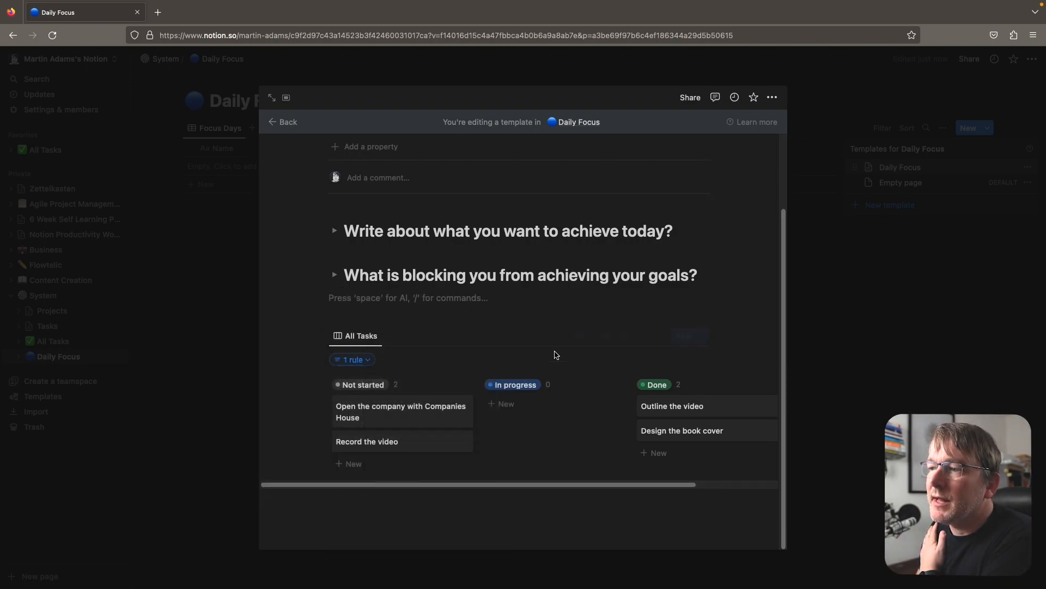
- Leave the finished Daily Focus template and return to its database page
{"action": "scroll", "coordinate": [506, 357], "scroll_direction": "up", "scroll_amount": 1}
{"action": "scroll", "coordinate": [506, 357], "scroll_direction": "up", "scroll_amount": 2}
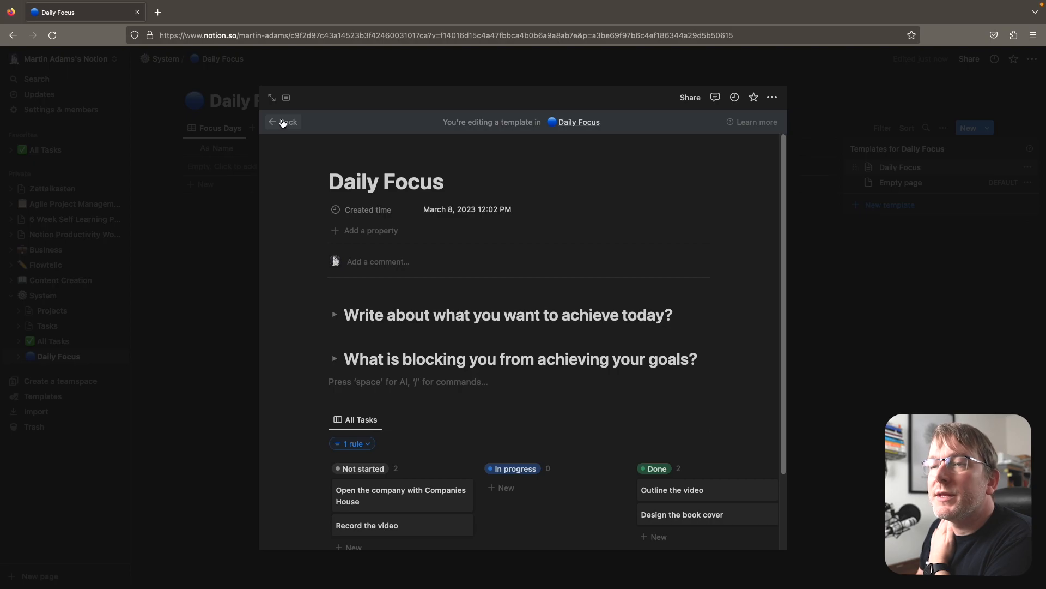
{"action": "left_click", "coordinate": [282, 123]}
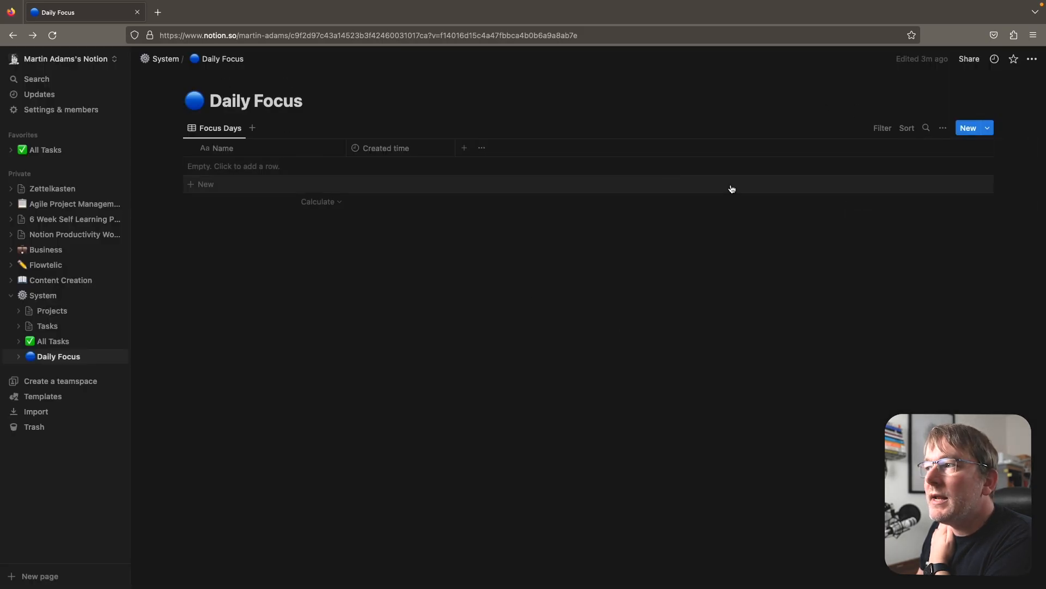
- Schedule the Daily Focus template to repeat weekly on Monday, Tuesday, Wednesday, Thursday and Friday, and save the schedule
{"action": "left_click", "coordinate": [987, 129]}
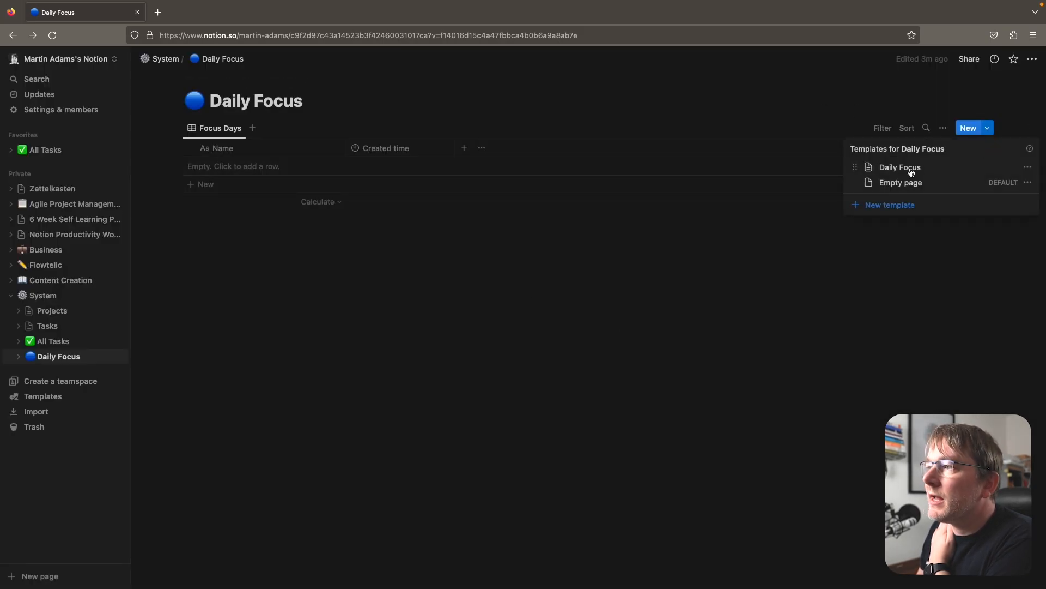
{"action": "left_click", "coordinate": [1027, 167]}
{"action": "left_click", "coordinate": [927, 140]}
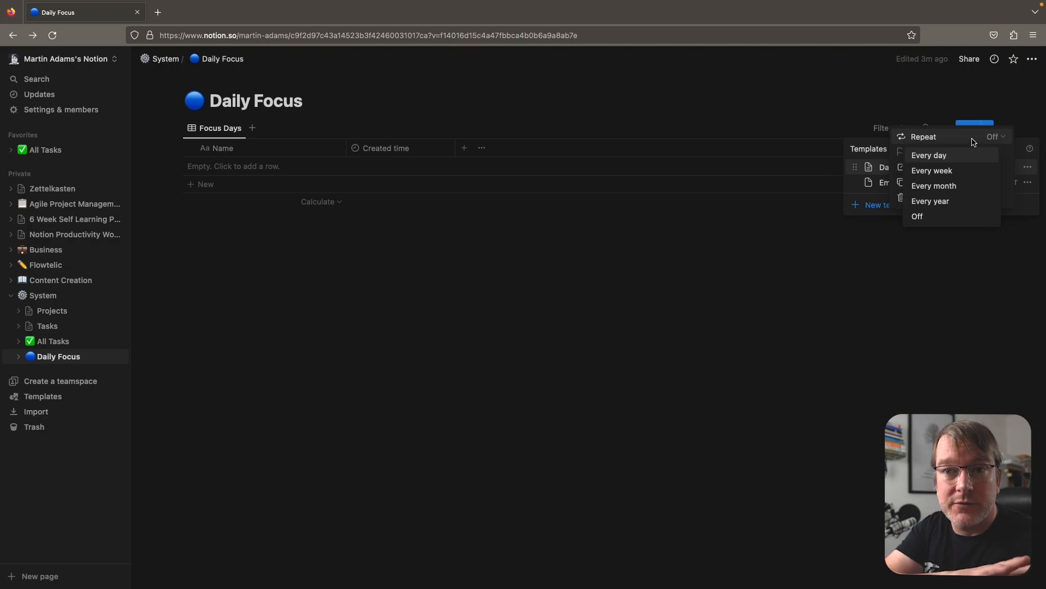
{"action": "left_click", "coordinate": [934, 172]}
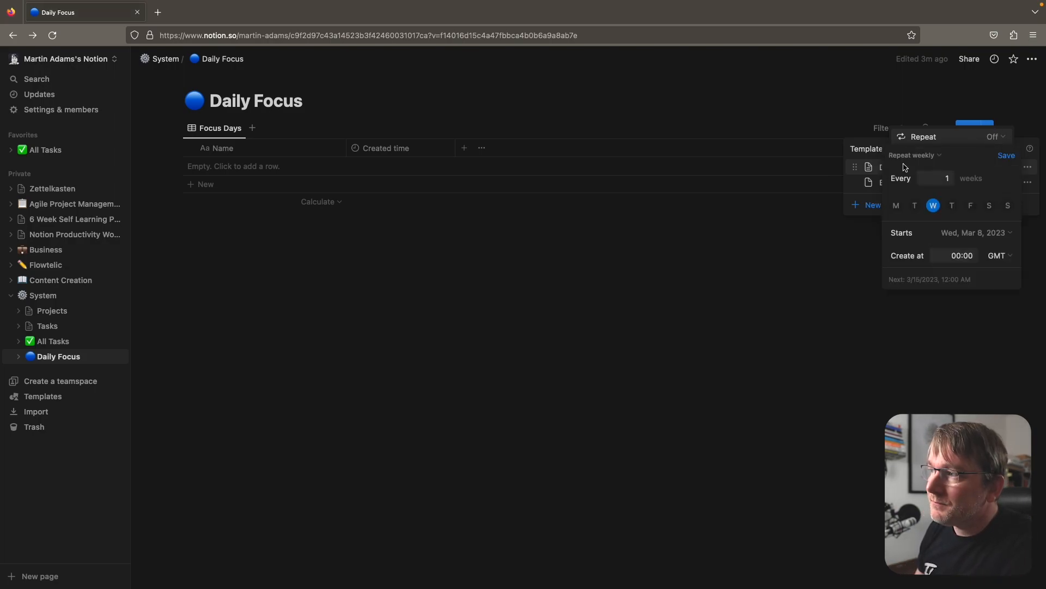
{"action": "left_click", "coordinate": [896, 206]}
{"action": "left_click", "coordinate": [916, 205]}
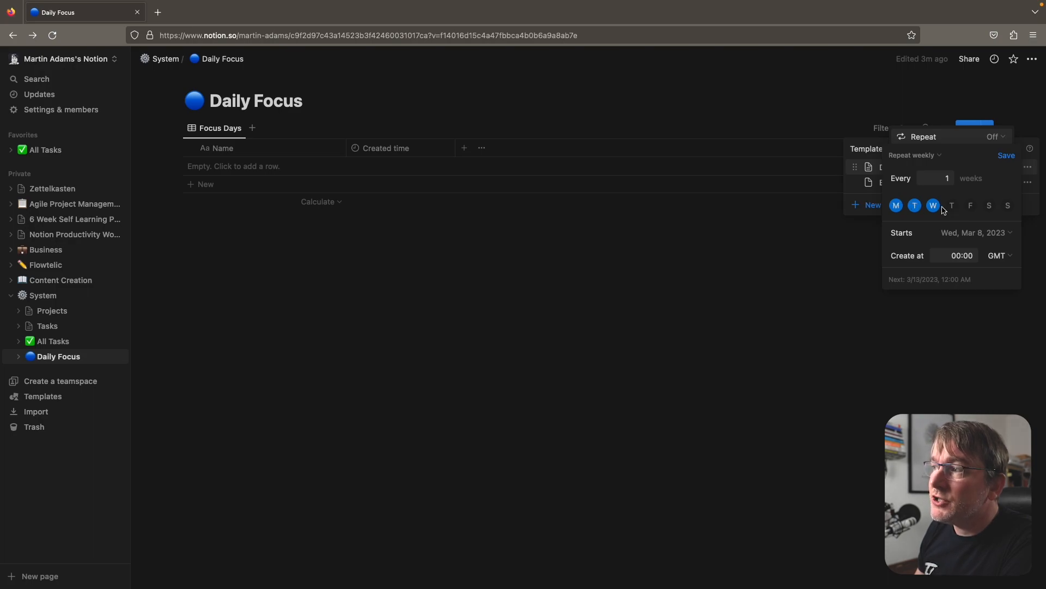
{"action": "left_click", "coordinate": [953, 207]}
{"action": "left_click", "coordinate": [970, 206]}
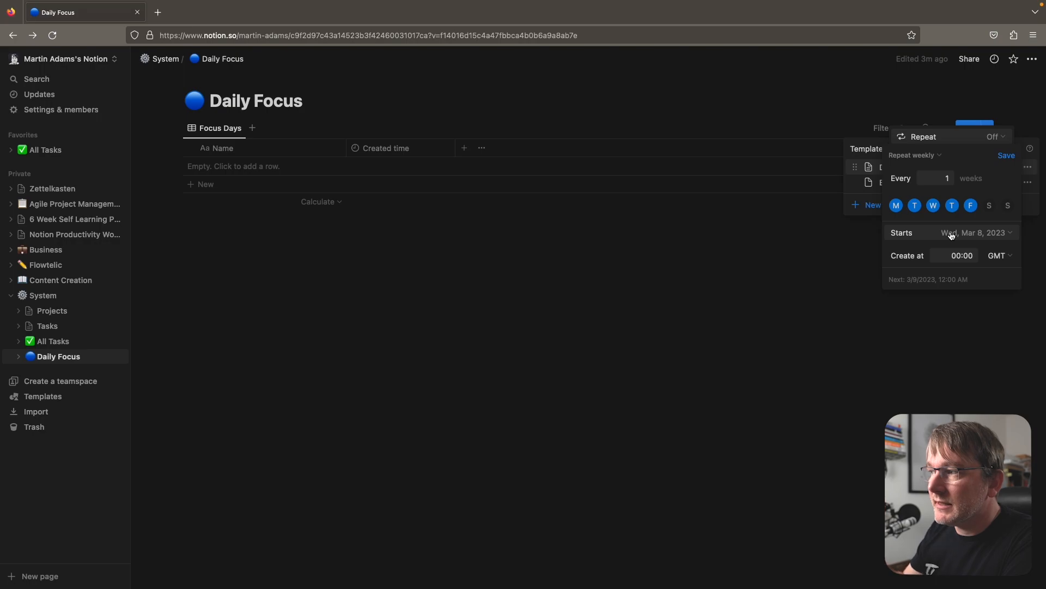
{"action": "left_click", "coordinate": [1006, 157]}
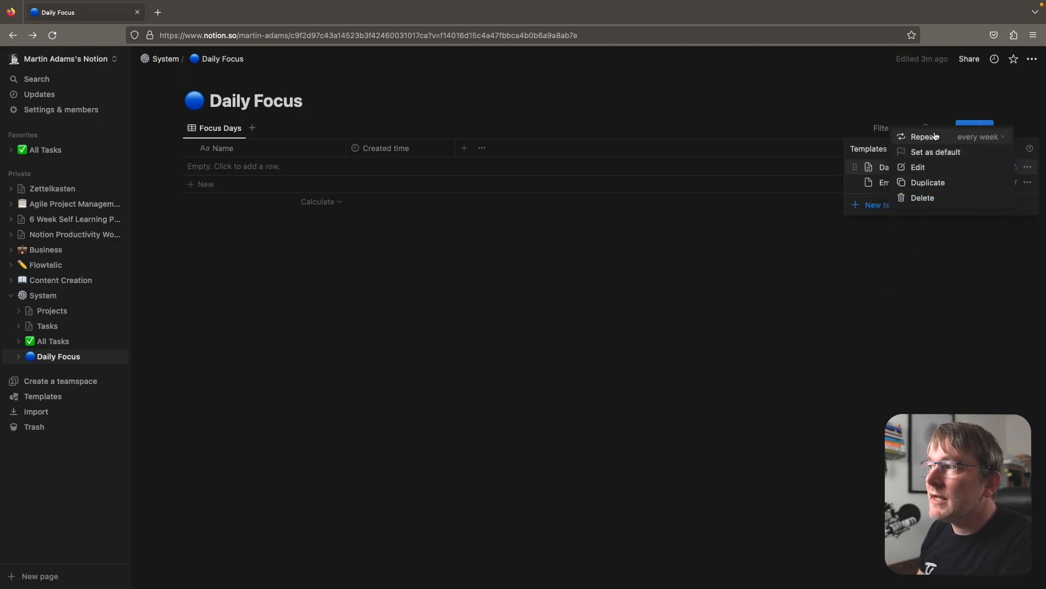
{"action": "left_click", "coordinate": [755, 307]}
{"action": "left_click", "coordinate": [790, 289]}
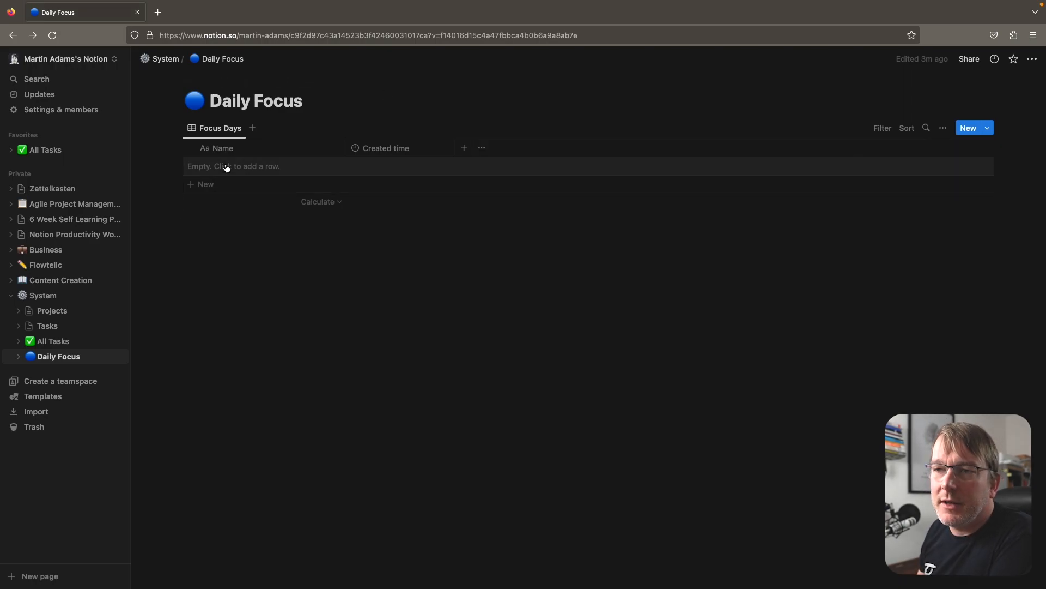
- Create a new entry in the database from the Daily Focus template and close its page
{"action": "left_click", "coordinate": [988, 128]}
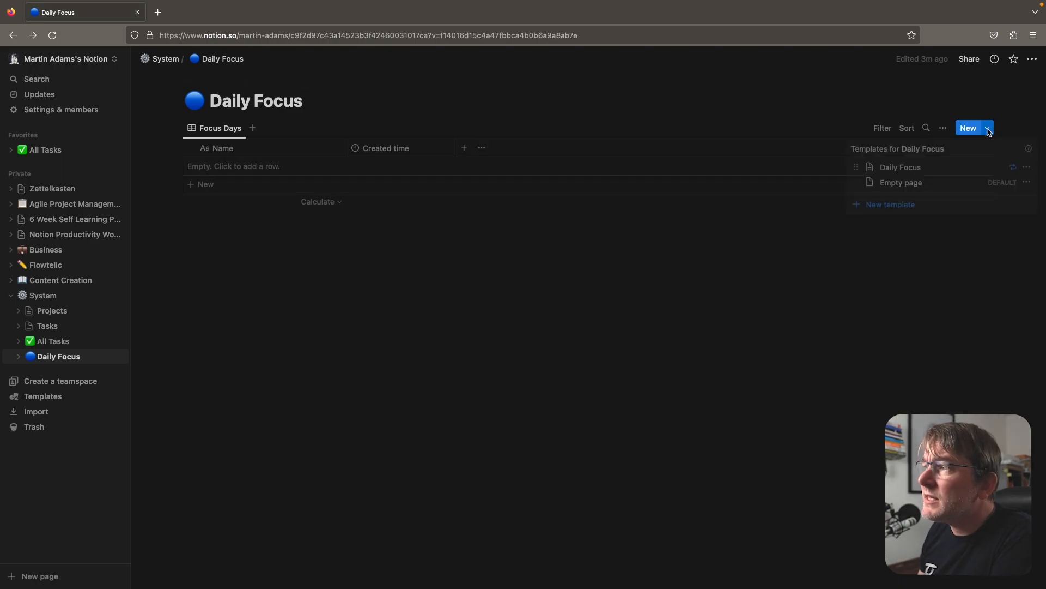
{"action": "left_click", "coordinate": [900, 167]}
{"action": "left_click", "coordinate": [350, 297]}
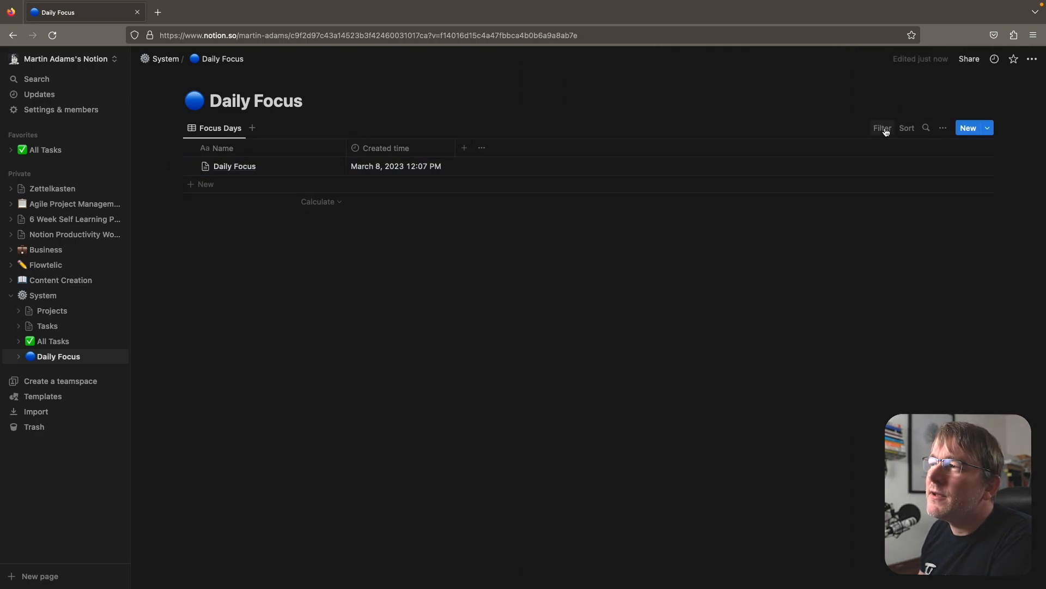
- Sort the Focus Days view by Created time in descending order
{"action": "left_click", "coordinate": [909, 131]}
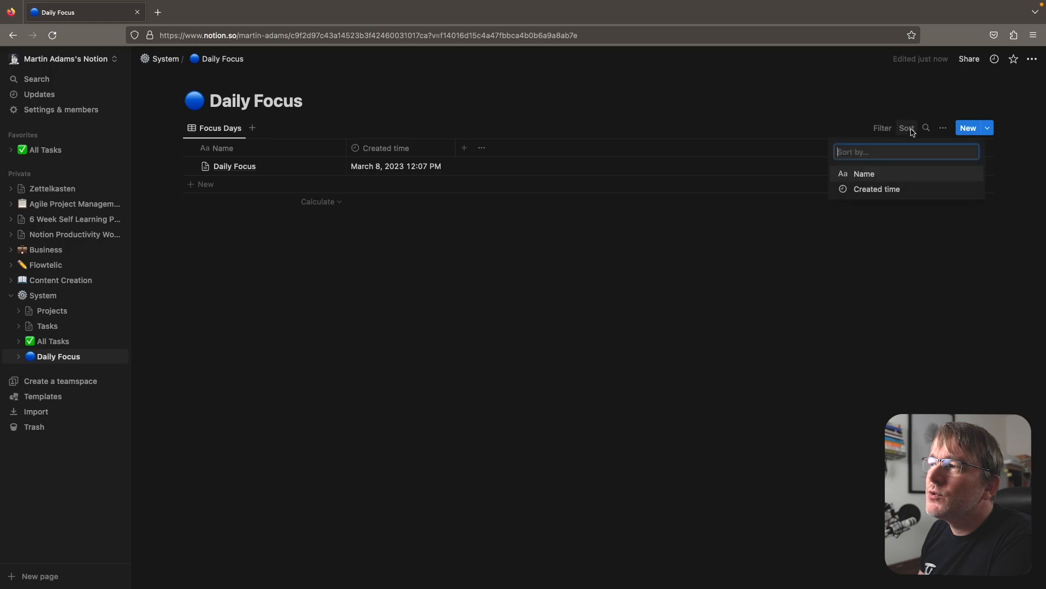
{"action": "left_click", "coordinate": [867, 190]}
{"action": "left_click", "coordinate": [275, 176]}
{"action": "left_click", "coordinate": [256, 213]}
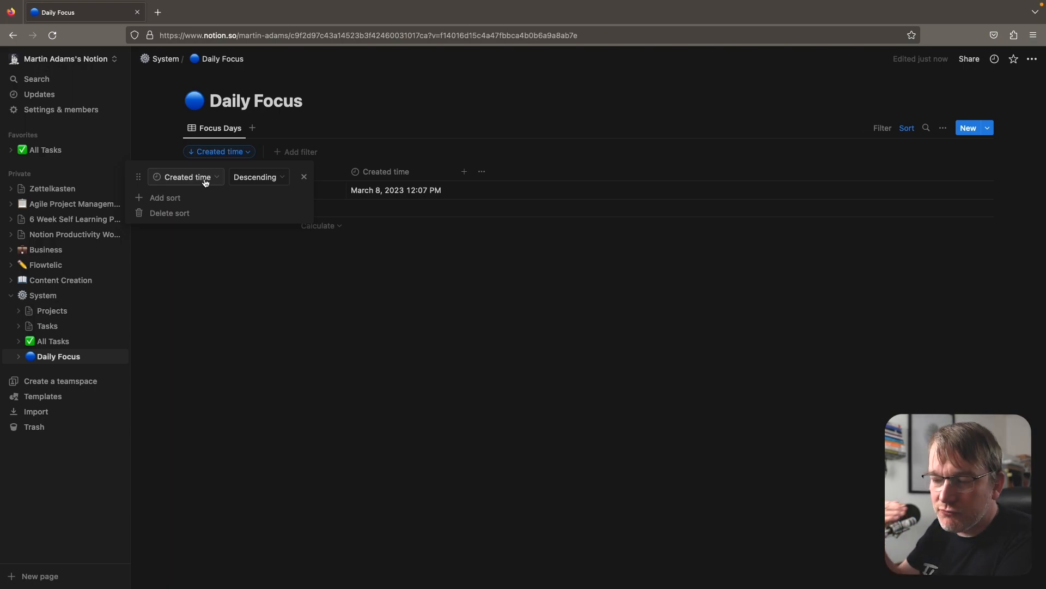
{"action": "left_click", "coordinate": [418, 283]}
- Try the List layout for the Focus Days view, and settle on the Gallery layout
{"action": "left_click", "coordinate": [988, 129]}
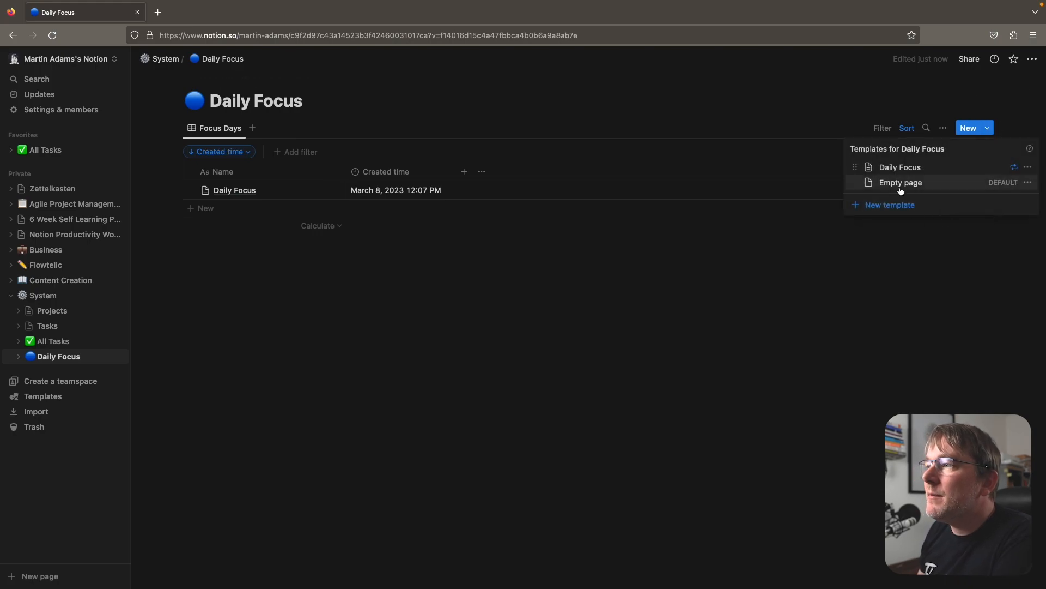
{"action": "left_click", "coordinate": [944, 128]}
{"action": "left_click", "coordinate": [944, 128]}
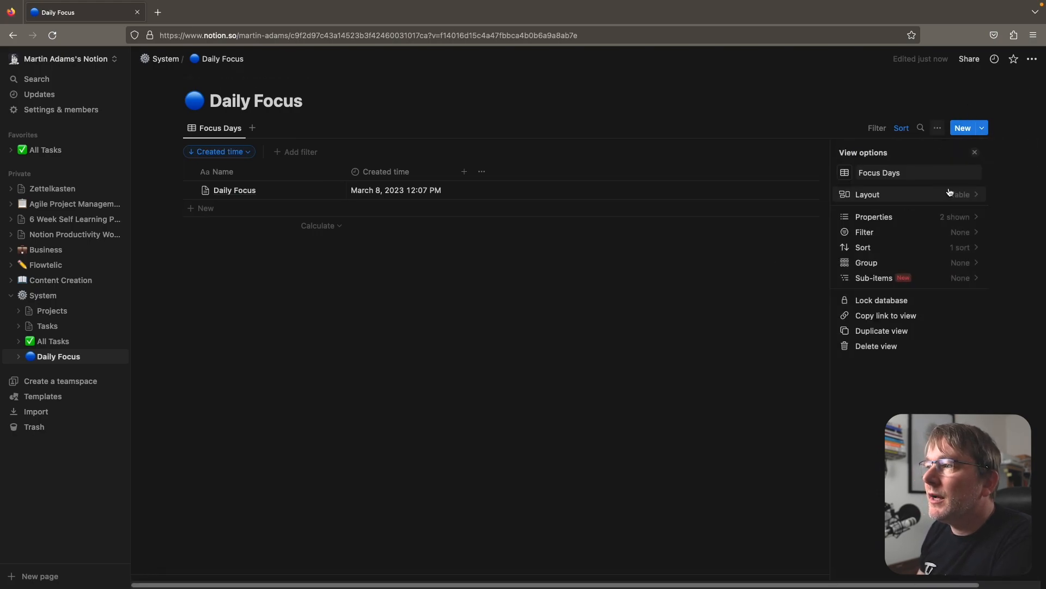
{"action": "left_click", "coordinate": [926, 194]}
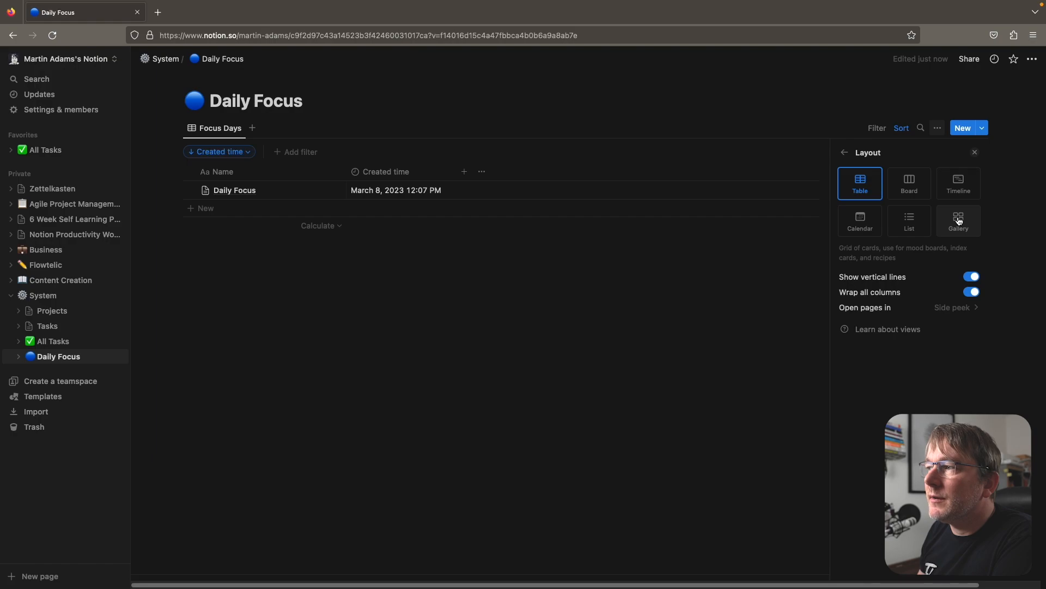
{"action": "left_click", "coordinate": [920, 224]}
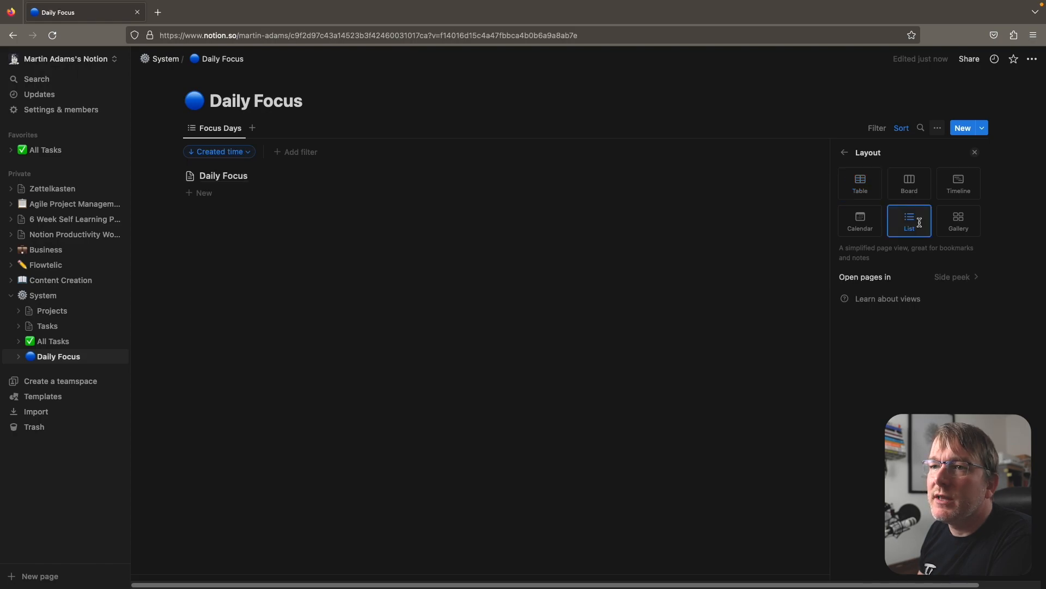
{"action": "left_click", "coordinate": [965, 219]}
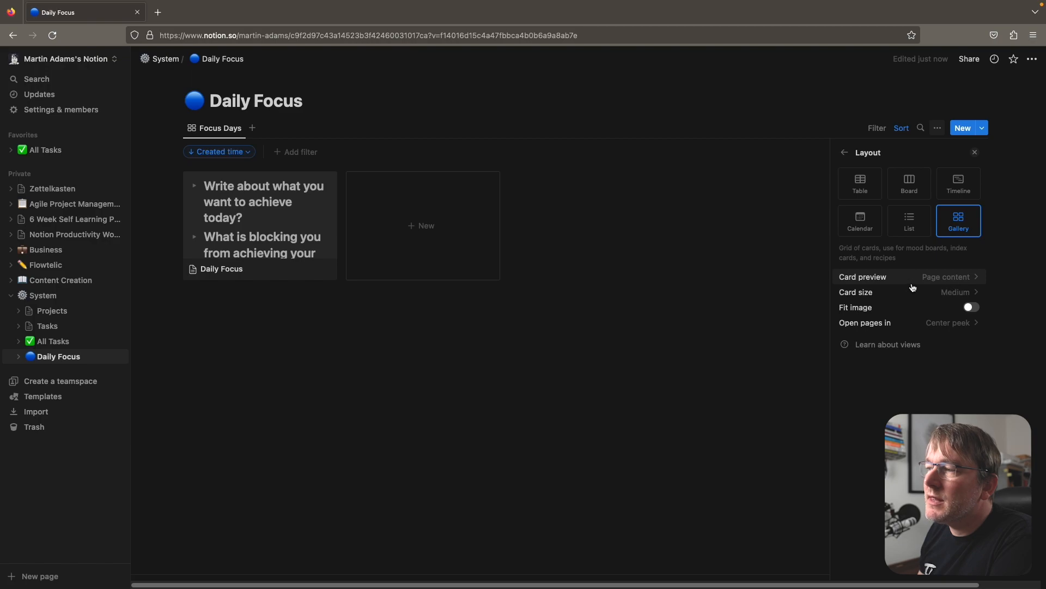
- Set the gallery's card preview to Page cover and close the view options
{"action": "left_click", "coordinate": [947, 279]}
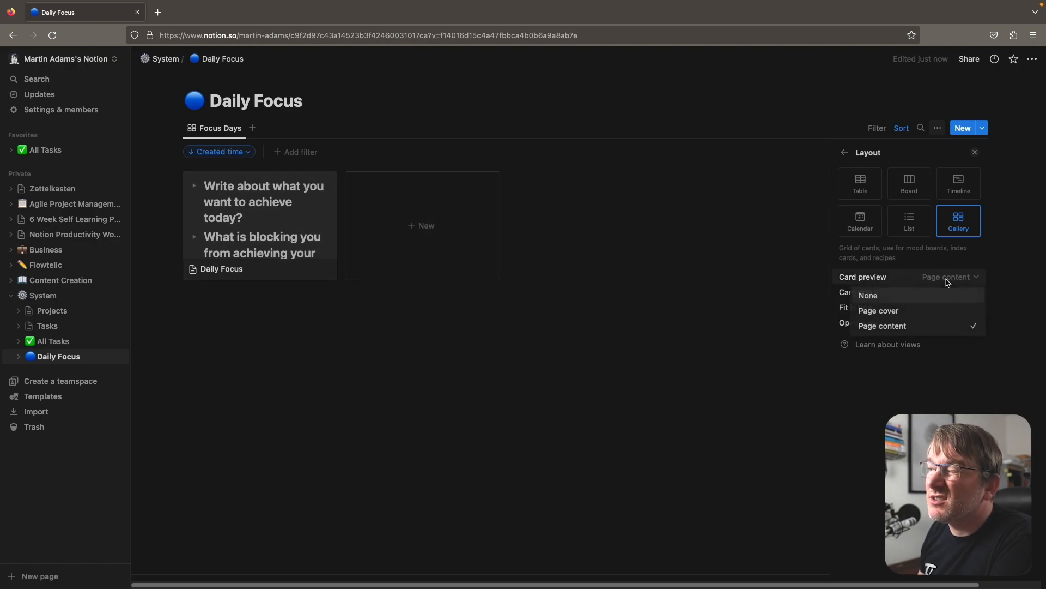
{"action": "left_click", "coordinate": [890, 312]}
{"action": "left_click", "coordinate": [481, 322]}
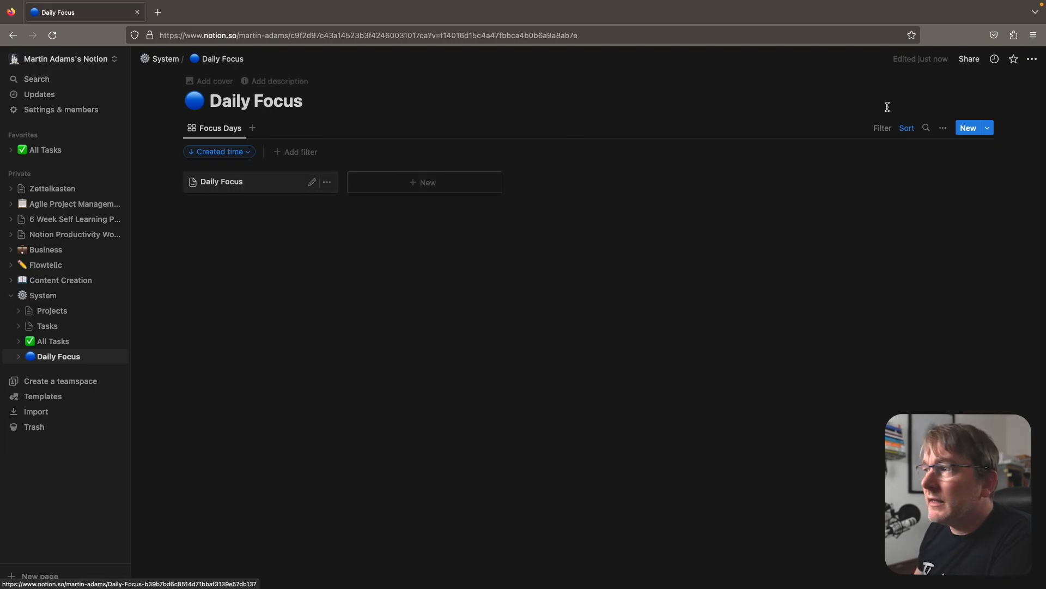
- Show the Created time property on the gallery cards
{"action": "left_click", "coordinate": [988, 128]}
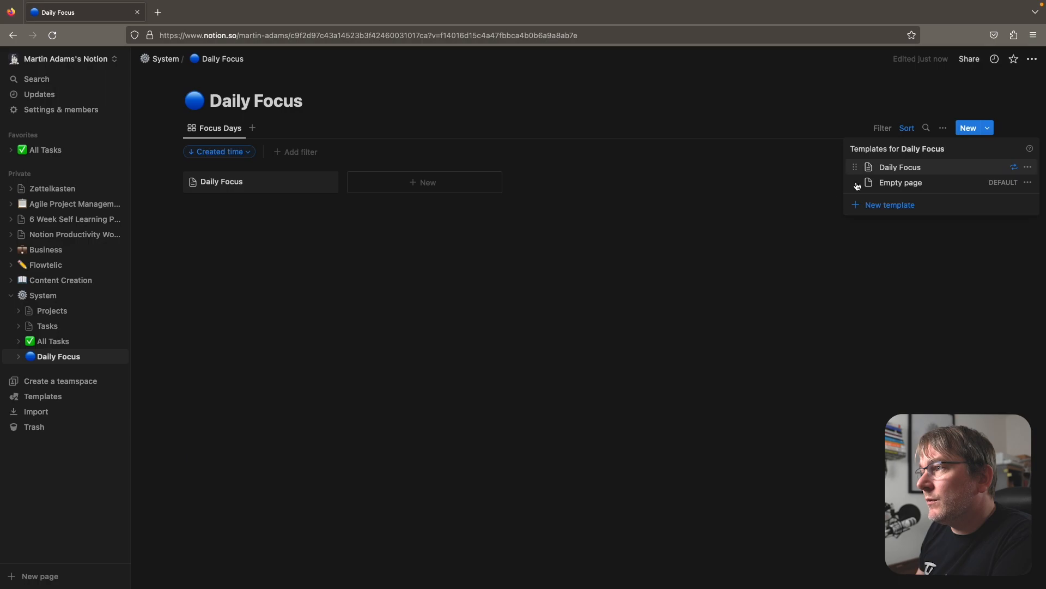
{"action": "left_click", "coordinate": [943, 128]}
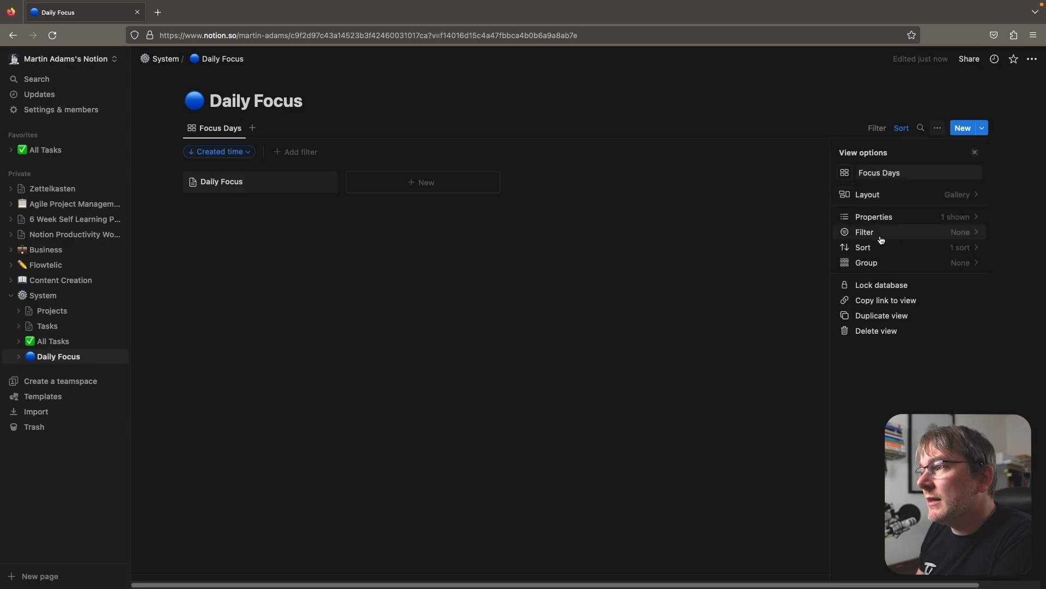
{"action": "left_click", "coordinate": [969, 215]}
{"action": "left_click", "coordinate": [963, 246]}
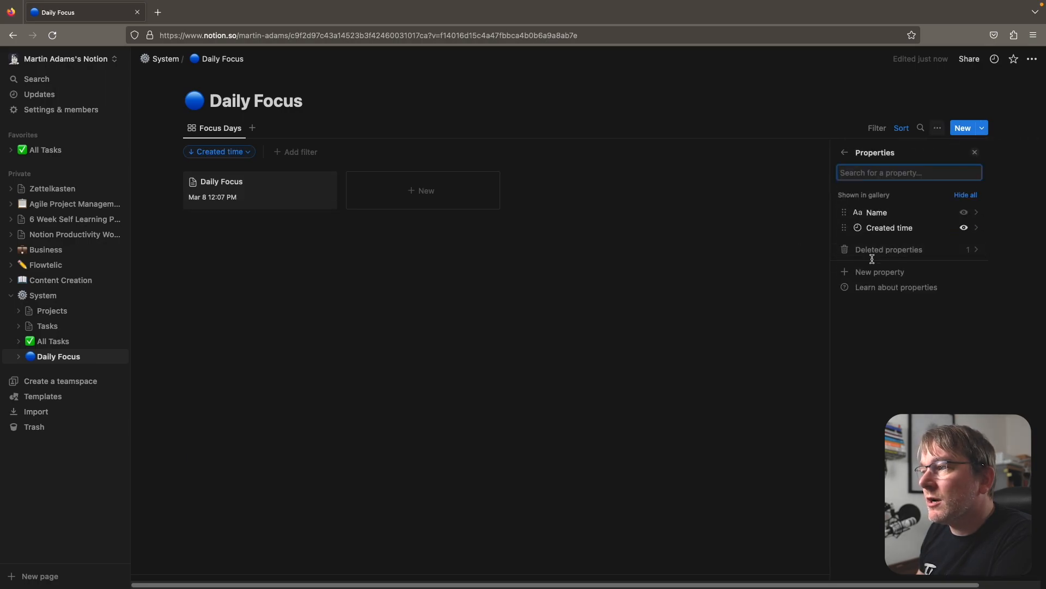
- Set the date format of the Created time property to Relative and close the property settings
{"action": "left_click", "coordinate": [976, 228]}
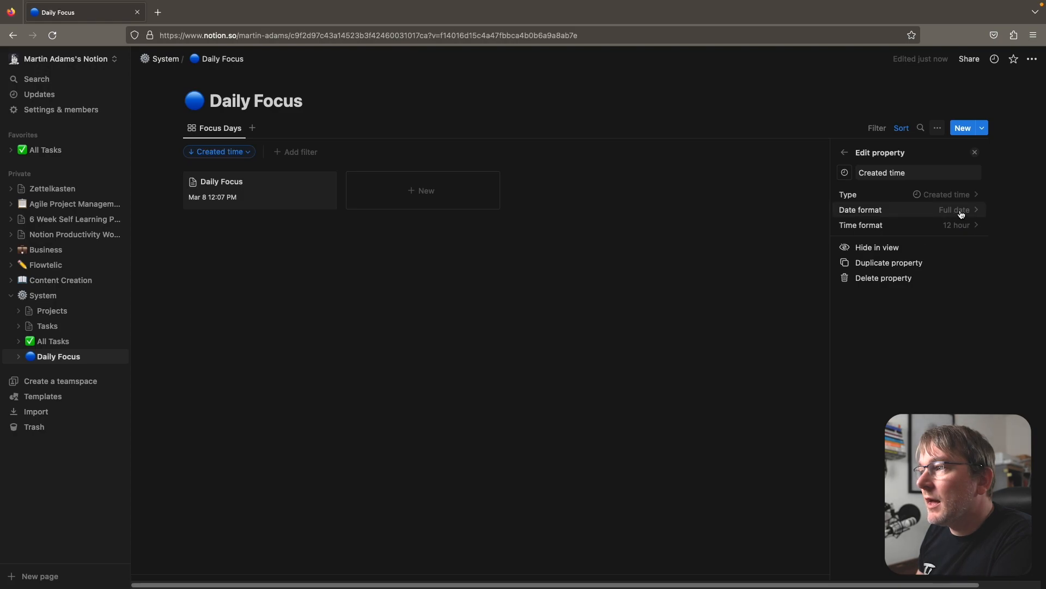
{"action": "left_click", "coordinate": [962, 214]}
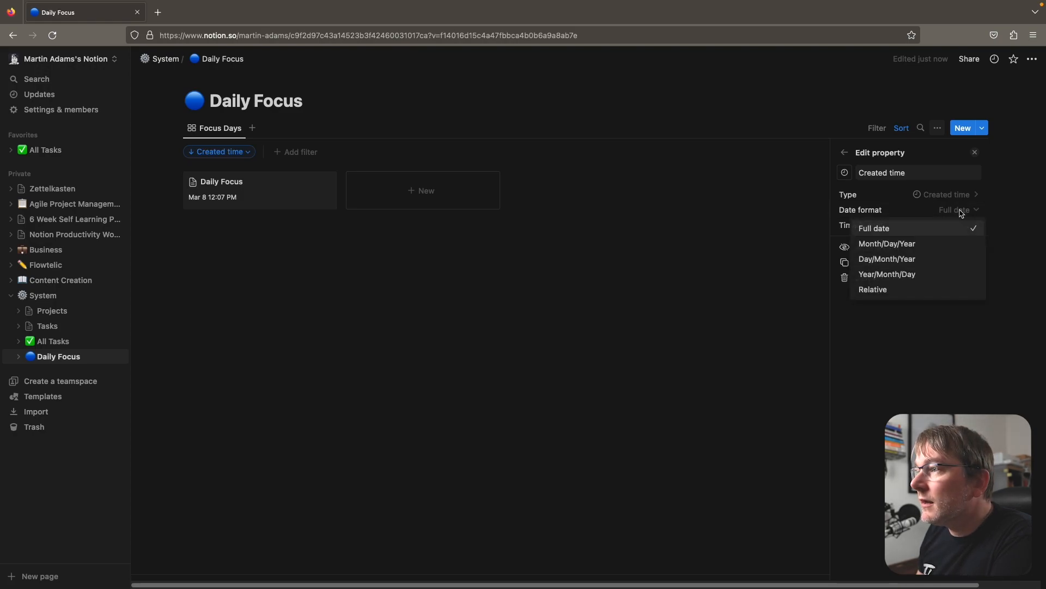
{"action": "left_click", "coordinate": [878, 289]}
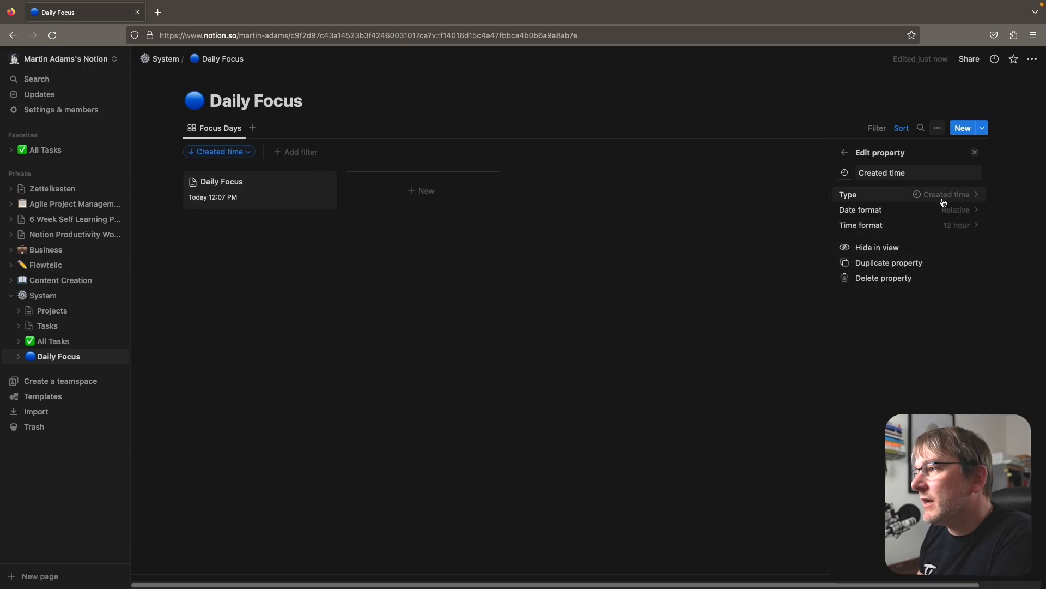
{"action": "left_click", "coordinate": [490, 292]}
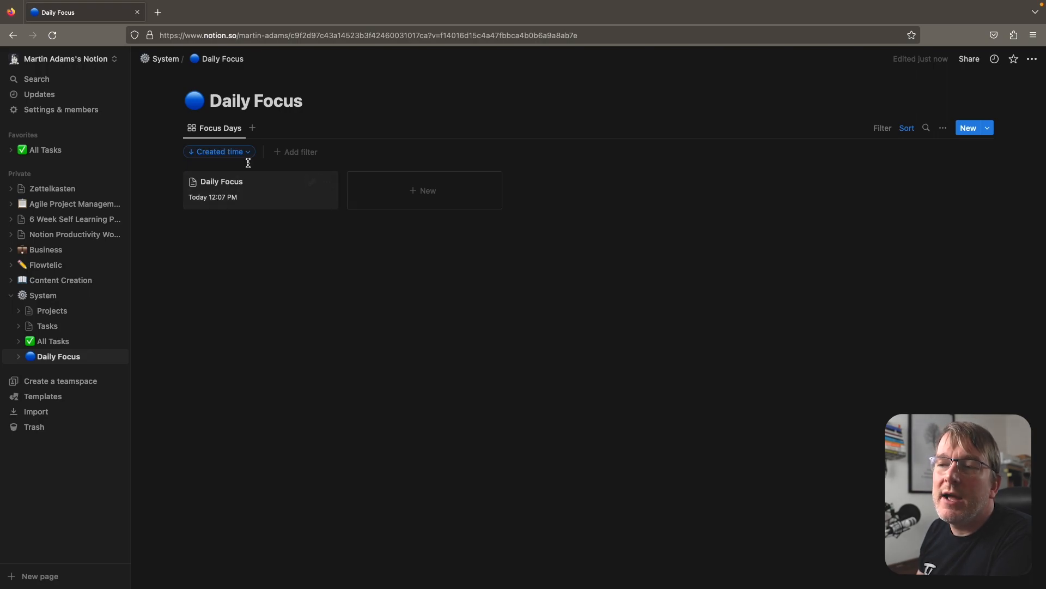
- Group the Focus Days gallery by Created time and close the view options
{"action": "left_click", "coordinate": [943, 129]}
{"action": "left_click", "coordinate": [870, 263]}
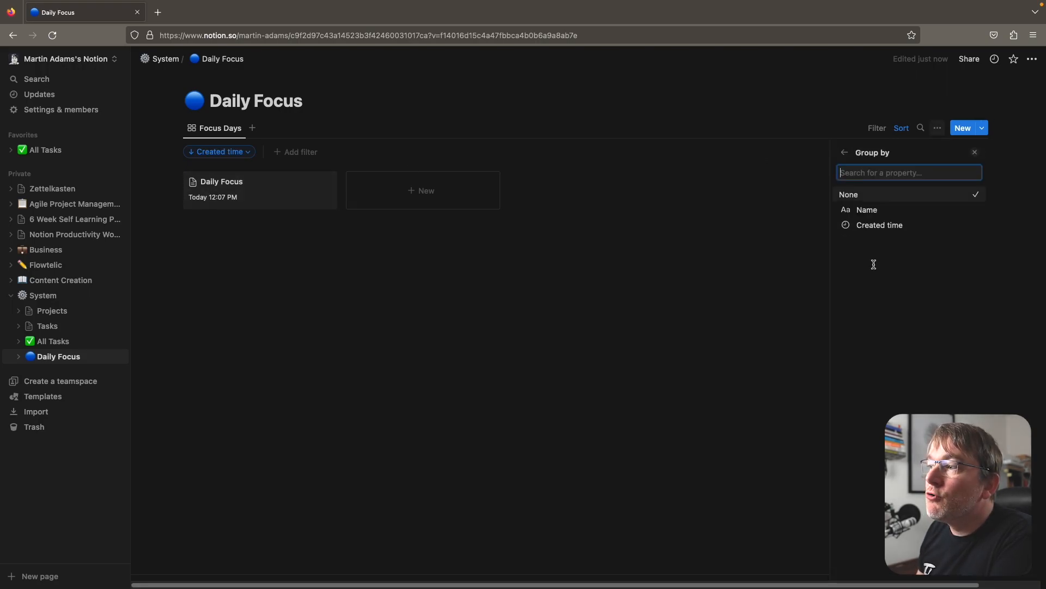
{"action": "left_click", "coordinate": [877, 226]}
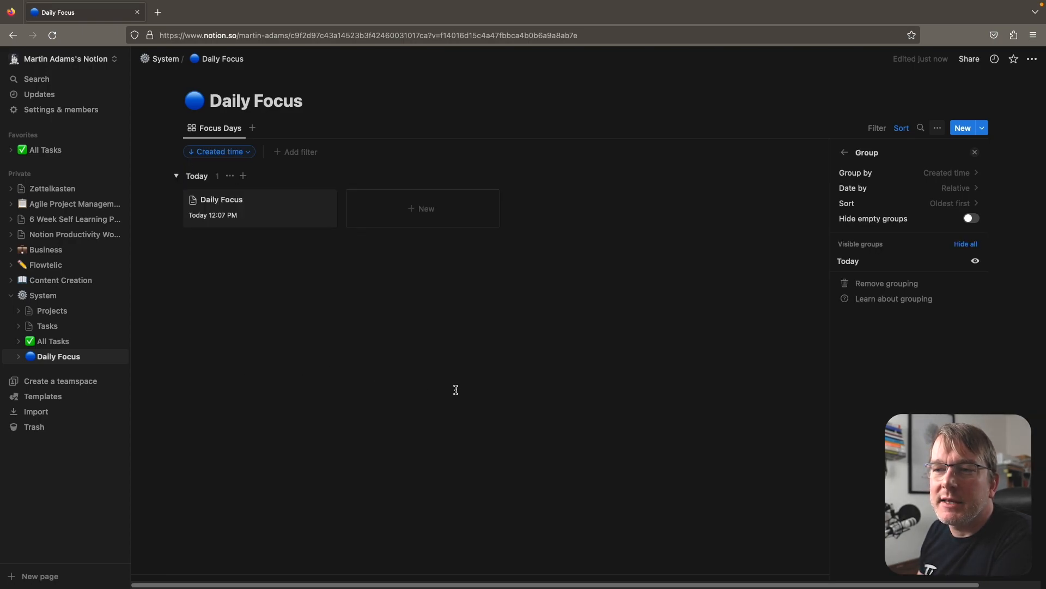
{"action": "left_click", "coordinate": [375, 317]}
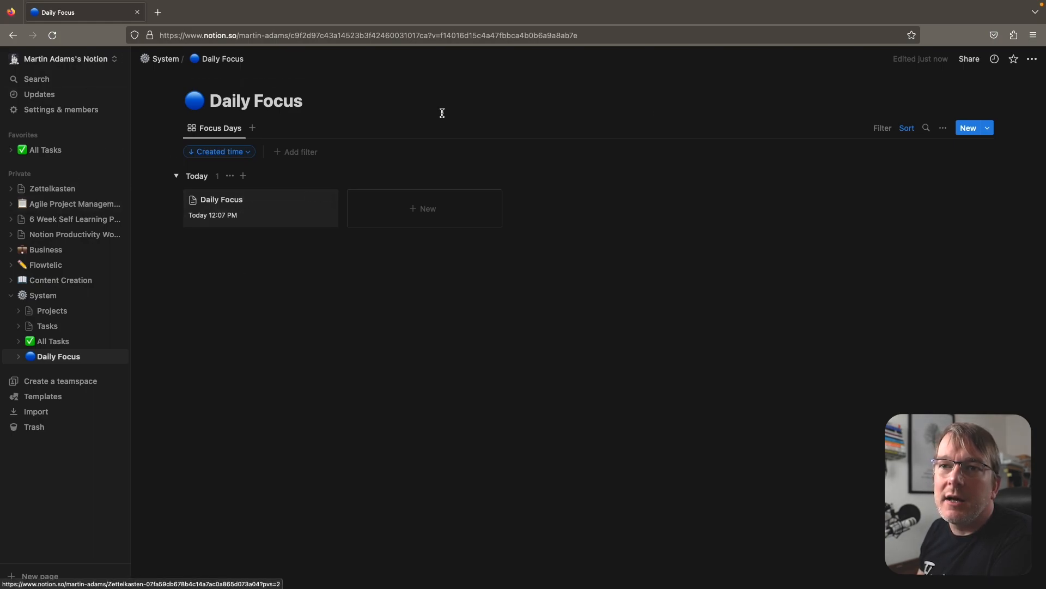
- Add the Daily Focus database to Favorites, and try out the All Tasks and Daily Focus favorites and today's entry
{"action": "left_click", "coordinate": [1013, 59]}
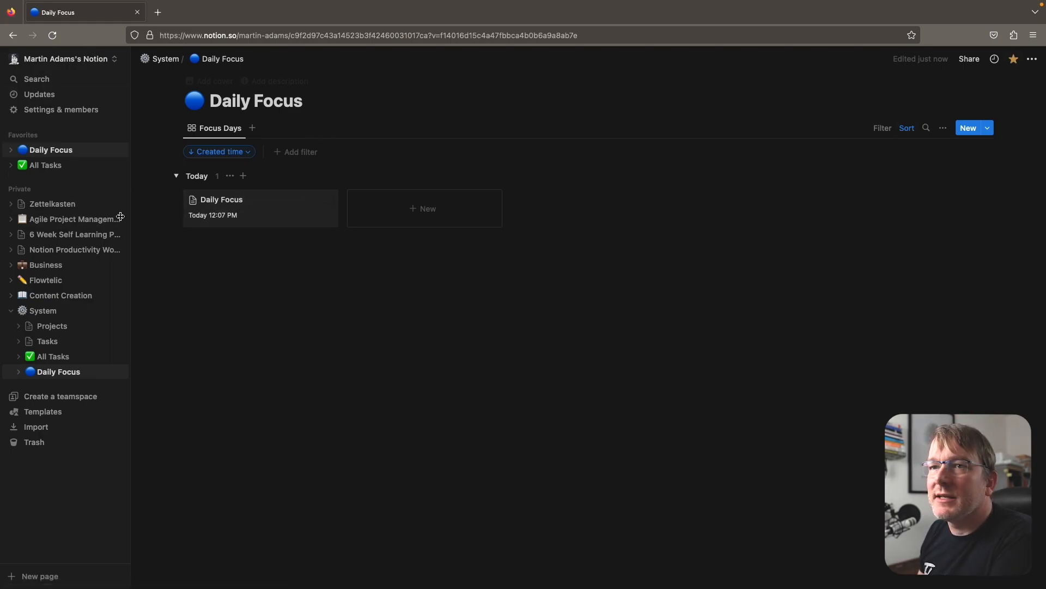
{"action": "left_click", "coordinate": [46, 165]}
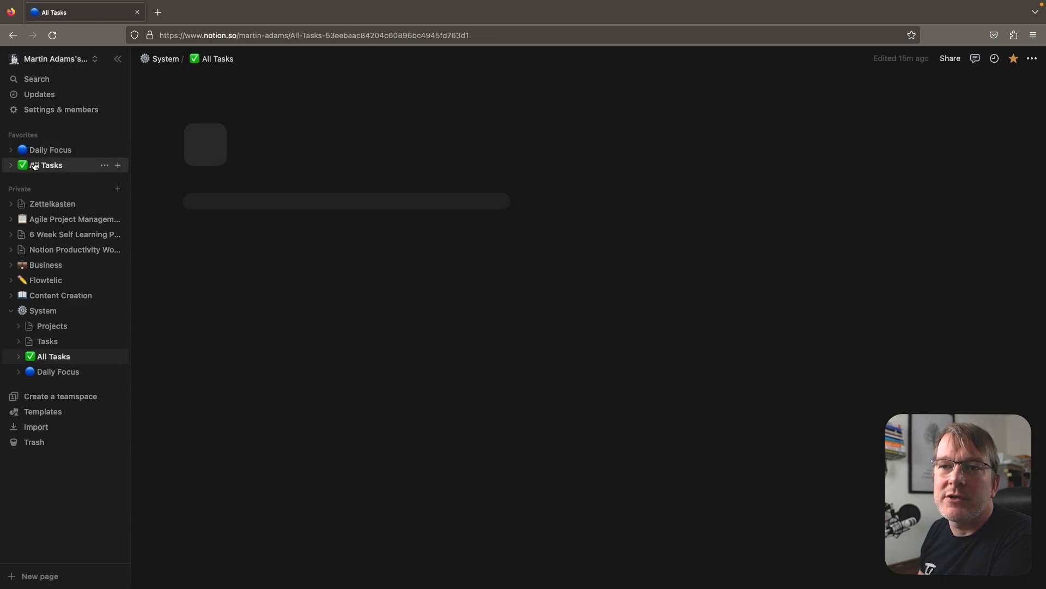
{"action": "left_click", "coordinate": [39, 149]}
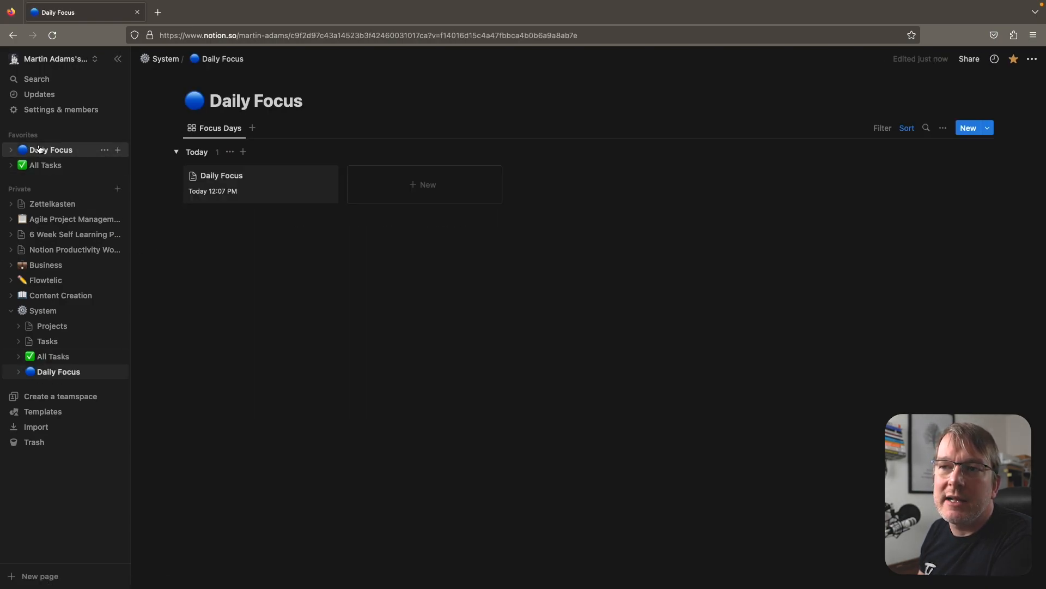
{"action": "left_click", "coordinate": [224, 175]}
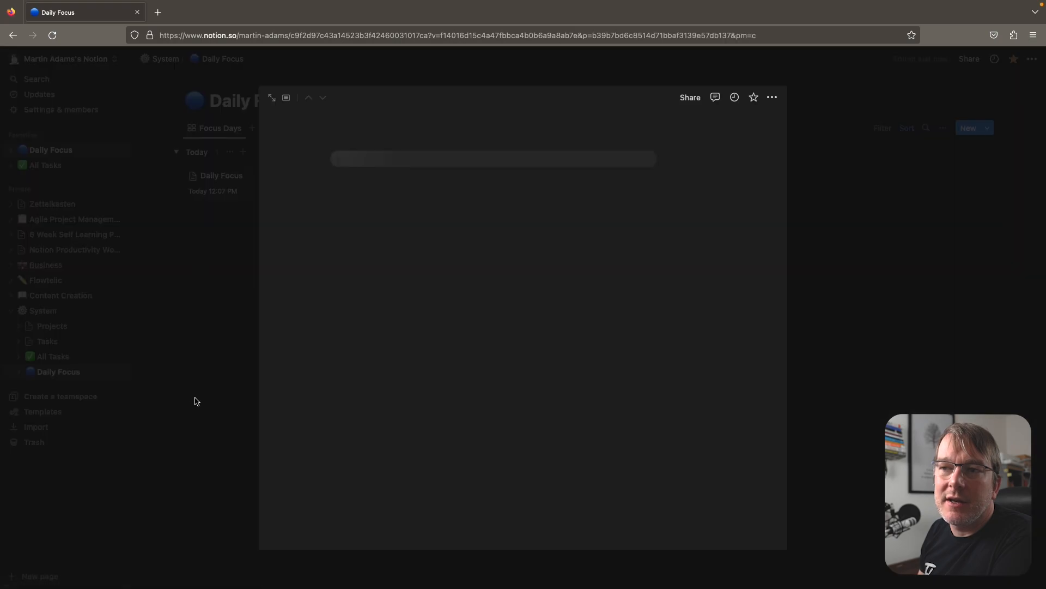
{"action": "left_click", "coordinate": [187, 253]}
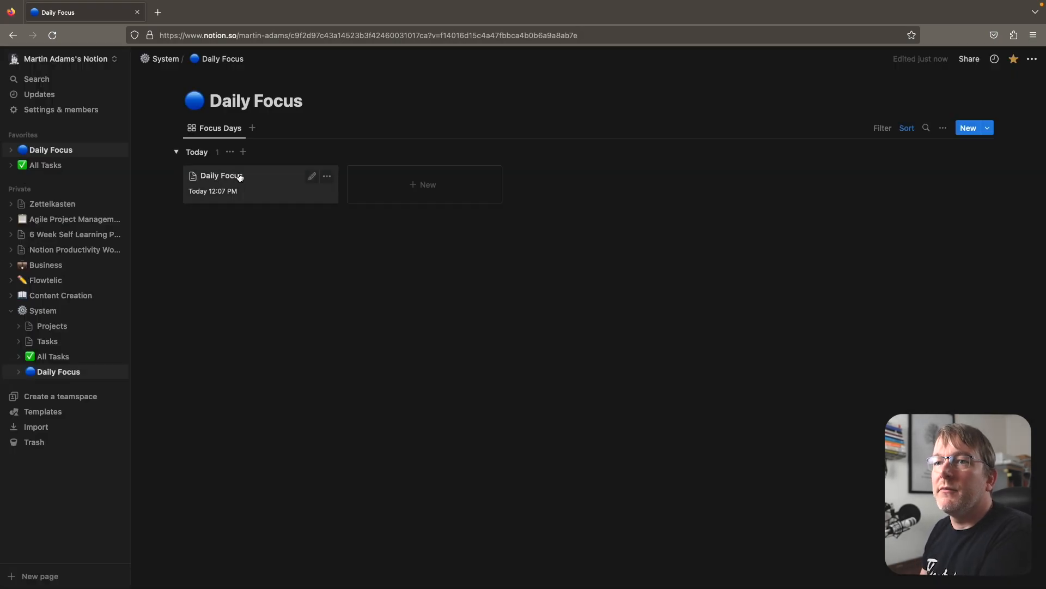
- Set the Focus Days gallery layout to open pages in Full page and close the view options
{"action": "left_click", "coordinate": [946, 130]}
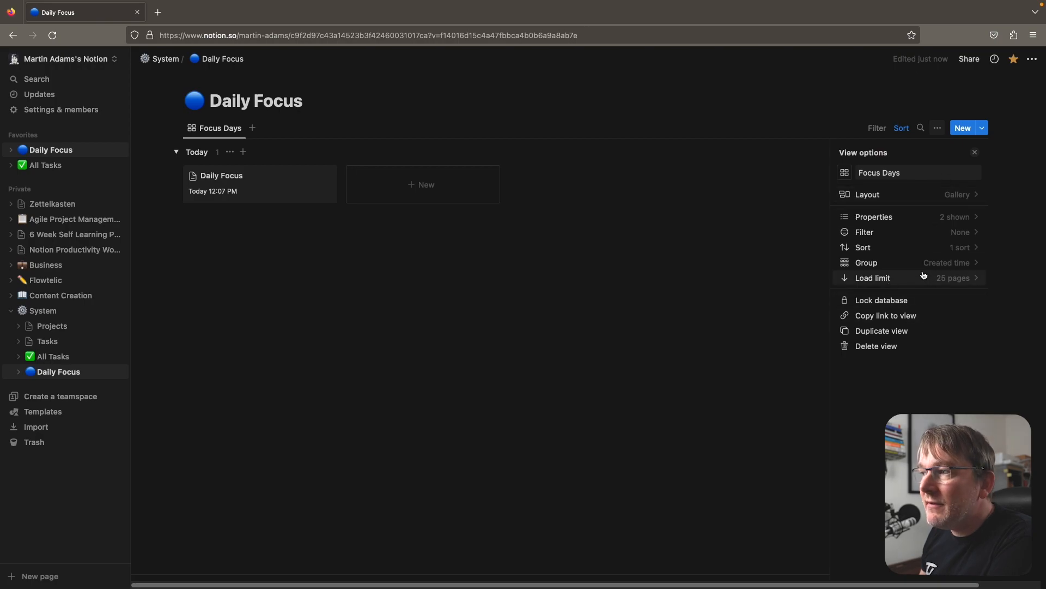
{"action": "left_click", "coordinate": [962, 197]}
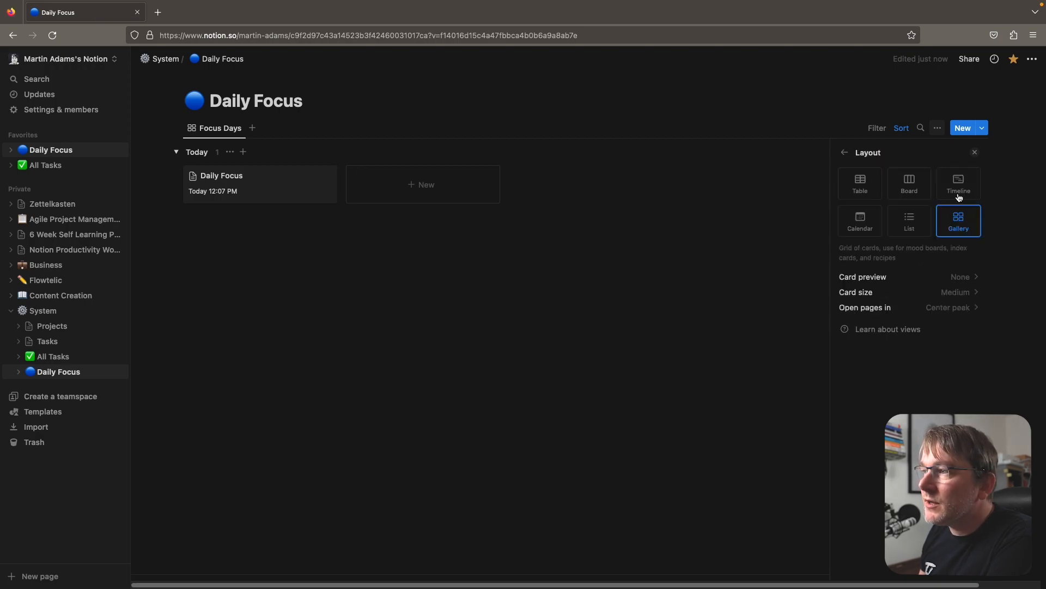
{"action": "left_click", "coordinate": [950, 306]}
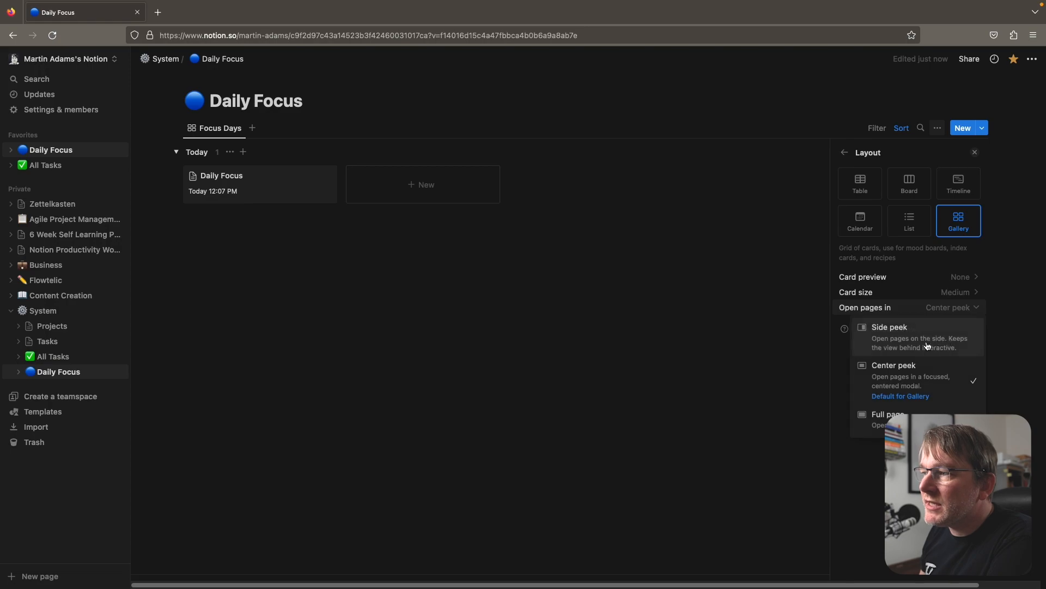
{"action": "left_click", "coordinate": [888, 417]}
{"action": "left_click", "coordinate": [808, 381]}
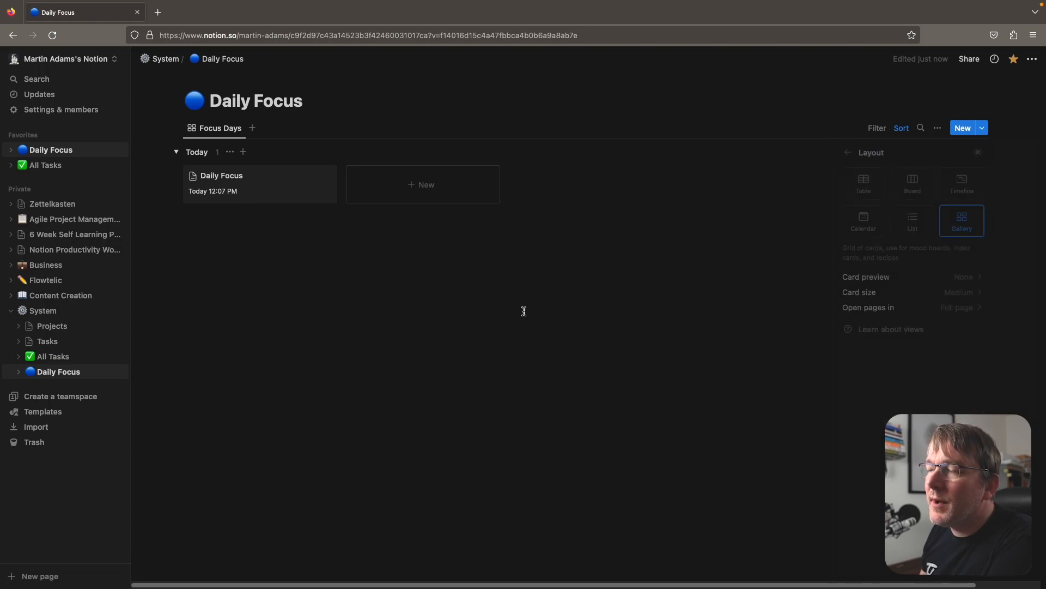
- Open today's Daily Focus entry, view All Tasks alongside it in a second browser tab, and close that tab
{"action": "left_click", "coordinate": [220, 176]}
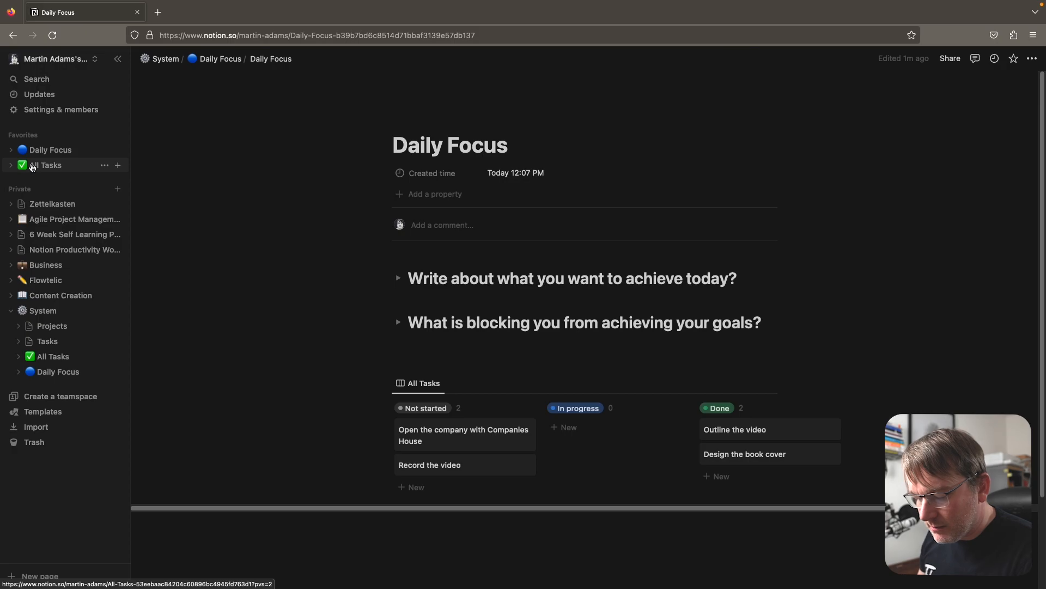
{"action": "middle_click", "coordinate": [33, 167]}
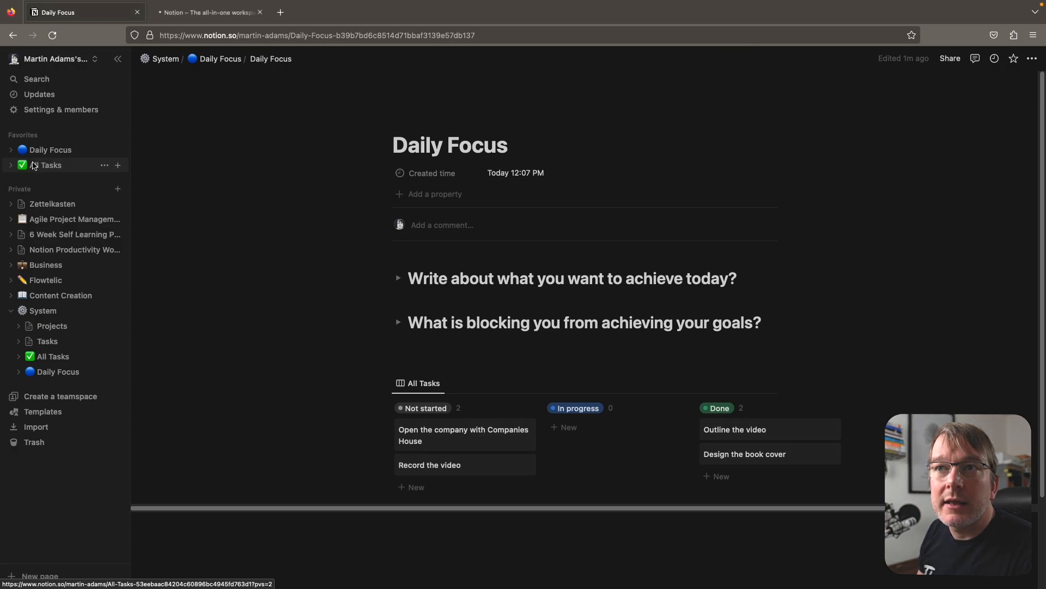
{"action": "left_click", "coordinate": [190, 14]}
{"action": "left_click", "coordinate": [95, 14]}
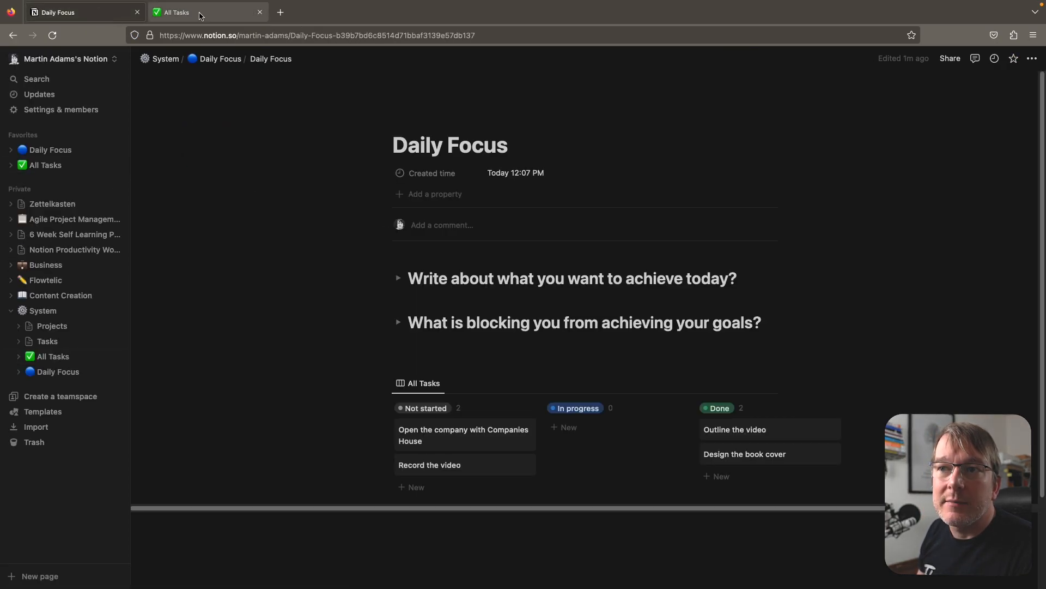
{"action": "left_click", "coordinate": [200, 14]}
{"action": "left_click", "coordinate": [260, 12]}
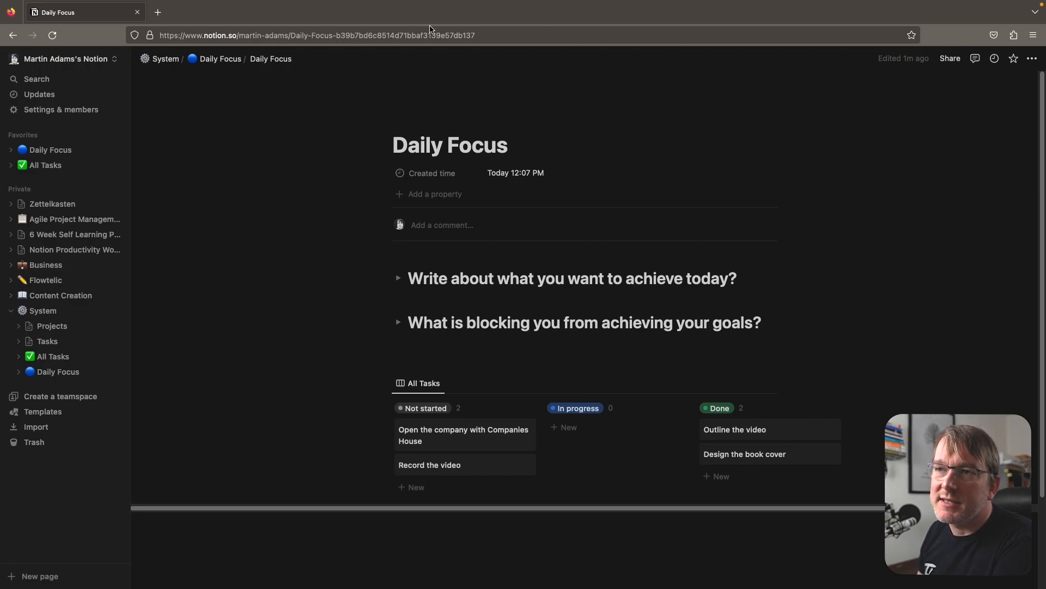
- Review today's entry, expanding the prompt about what to achieve today and checking the All Tasks board's view options
{"action": "scroll", "coordinate": [392, 303], "scroll_direction": "down", "scroll_amount": 2}
{"action": "scroll", "coordinate": [392, 303], "scroll_direction": "up", "scroll_amount": 2}
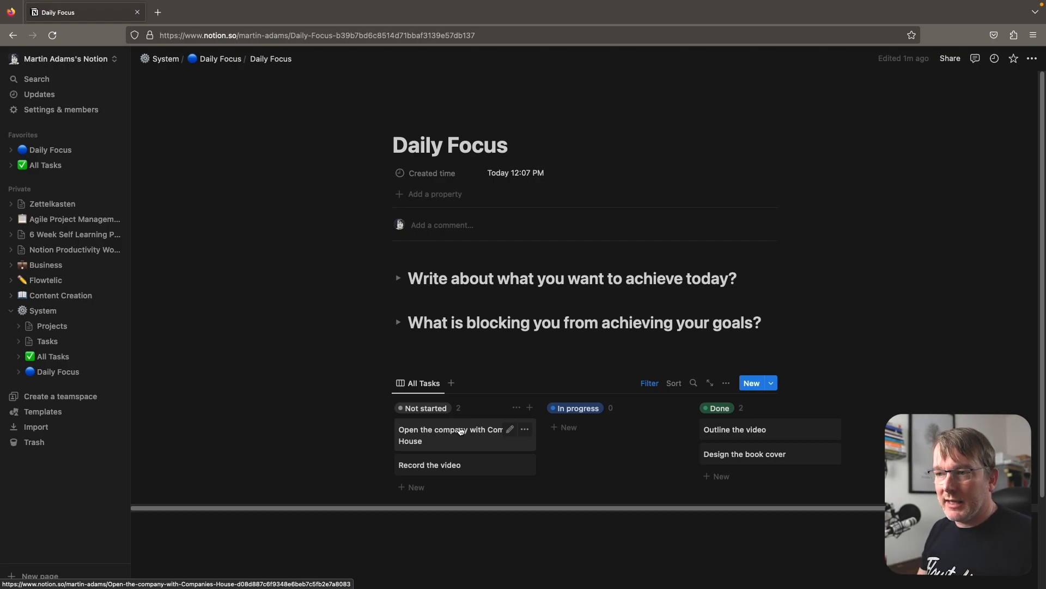
{"action": "left_click", "coordinate": [398, 278]}
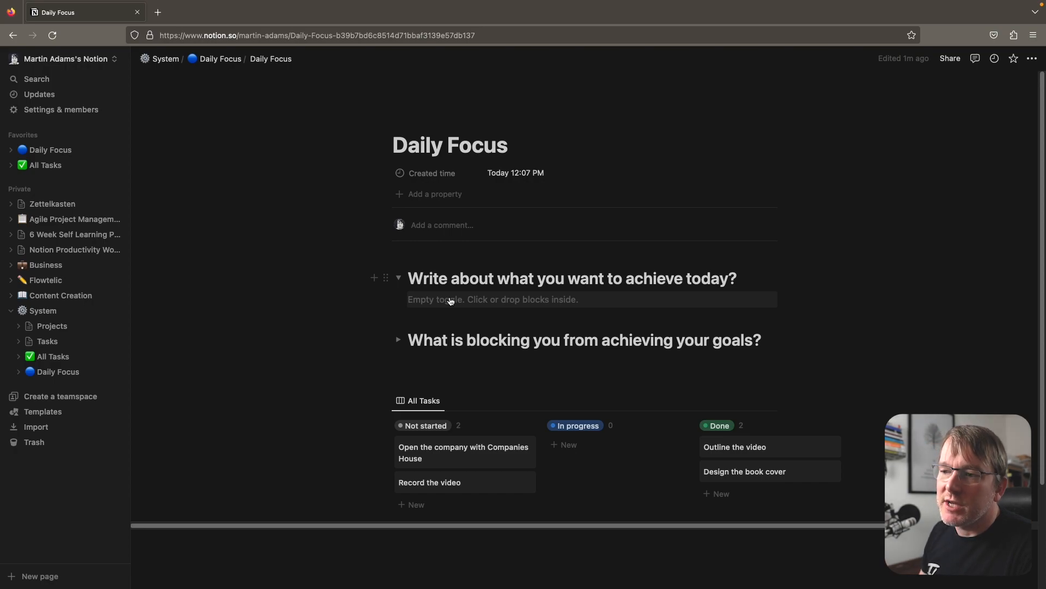
{"action": "scroll", "coordinate": [513, 465], "scroll_direction": "down", "scroll_amount": 3}
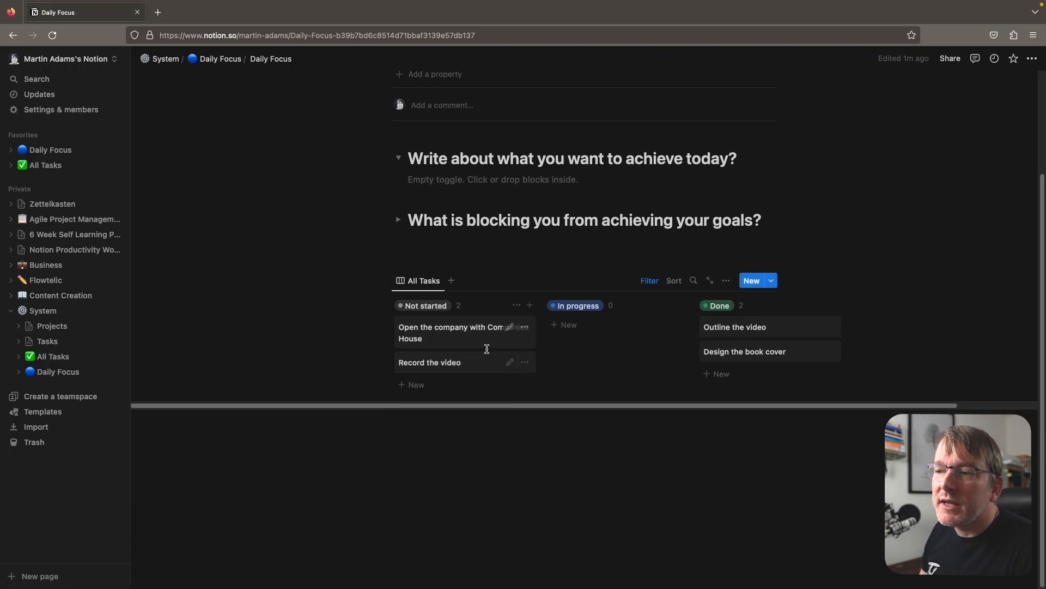
{"action": "left_click", "coordinate": [726, 280]}
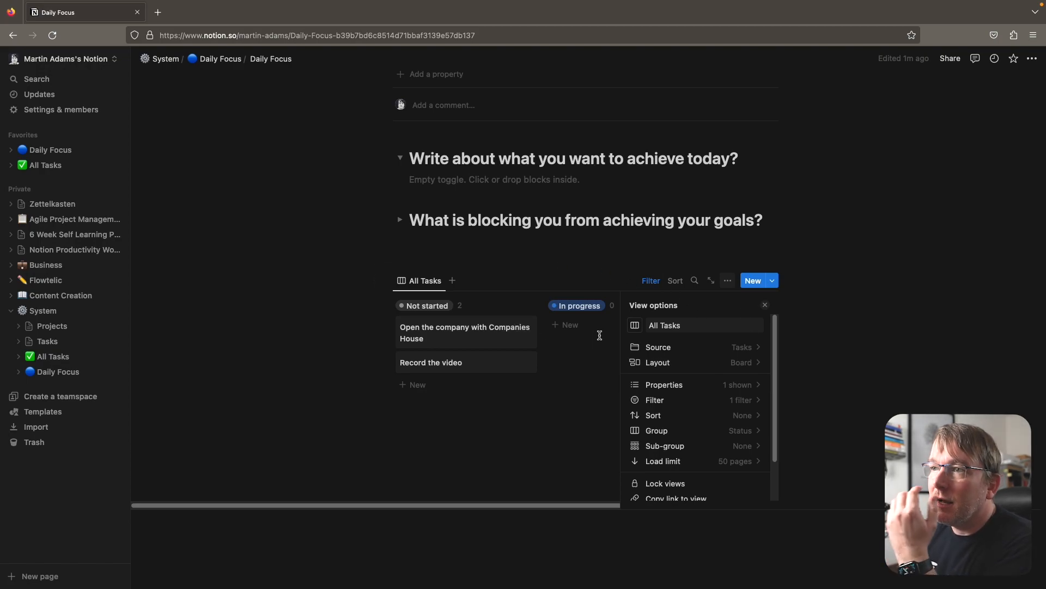
{"action": "left_click", "coordinate": [281, 242]}
{"action": "left_click", "coordinate": [281, 61]}
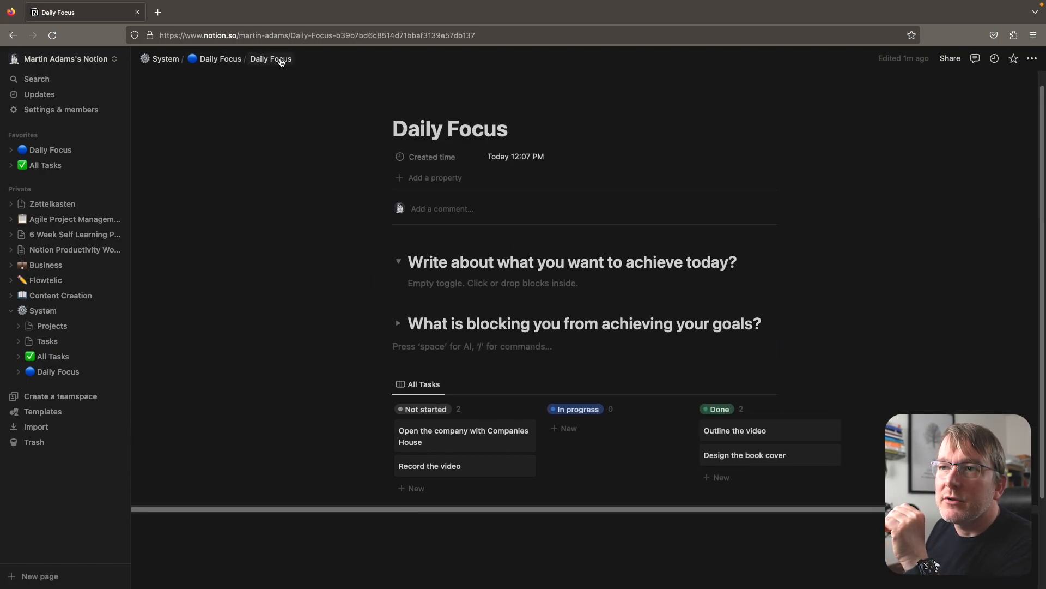
- Return to the Daily Focus database and delete today's entry from the gallery
{"action": "left_click", "coordinate": [220, 60]}
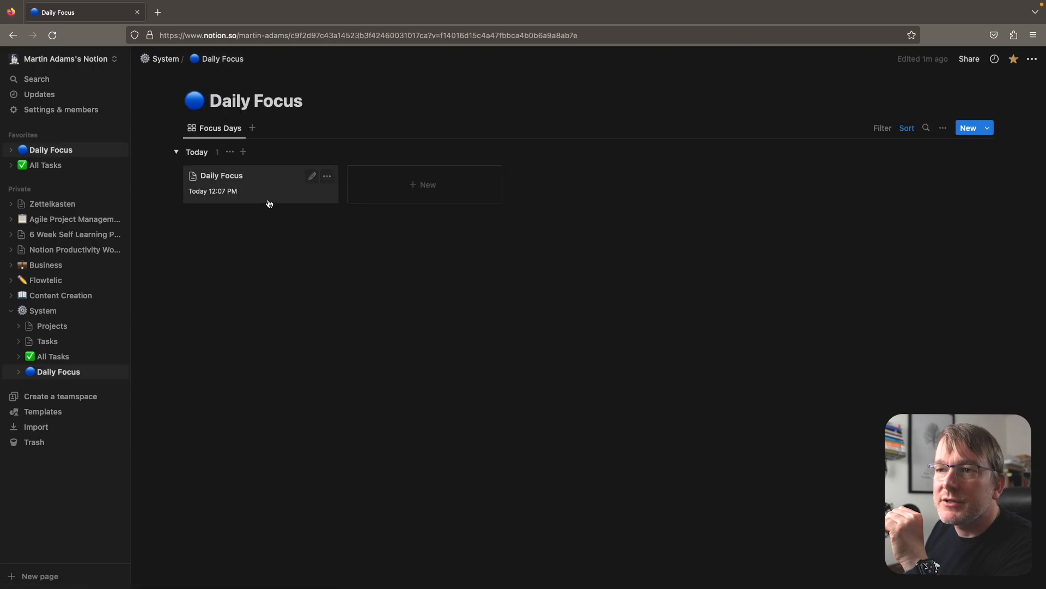
{"action": "left_click", "coordinate": [326, 176]}
{"action": "left_click", "coordinate": [361, 217]}
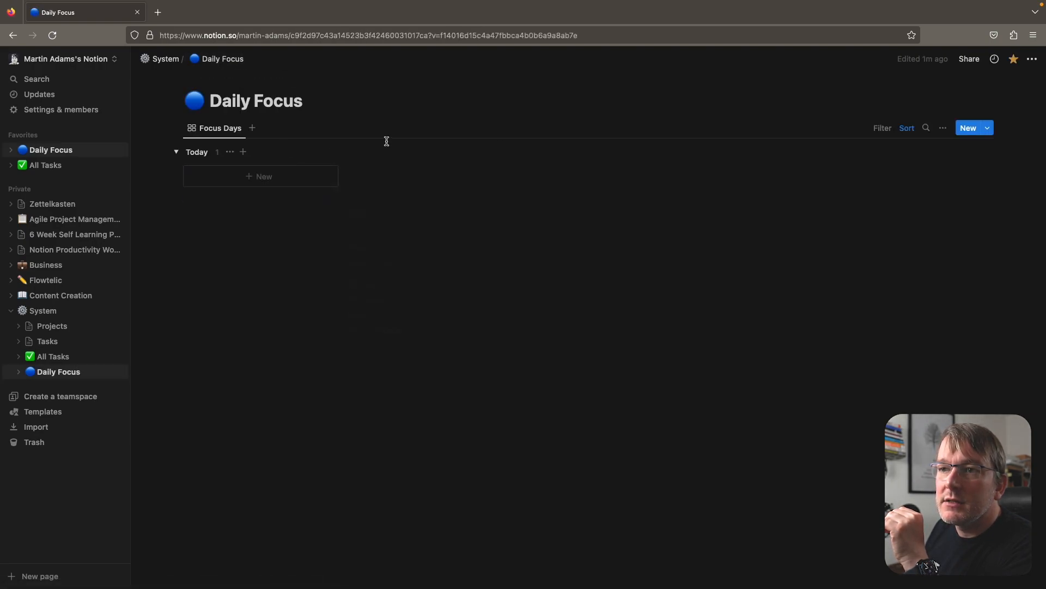
- Open the Daily Focus template of the database for editing
{"action": "left_click", "coordinate": [943, 129]}
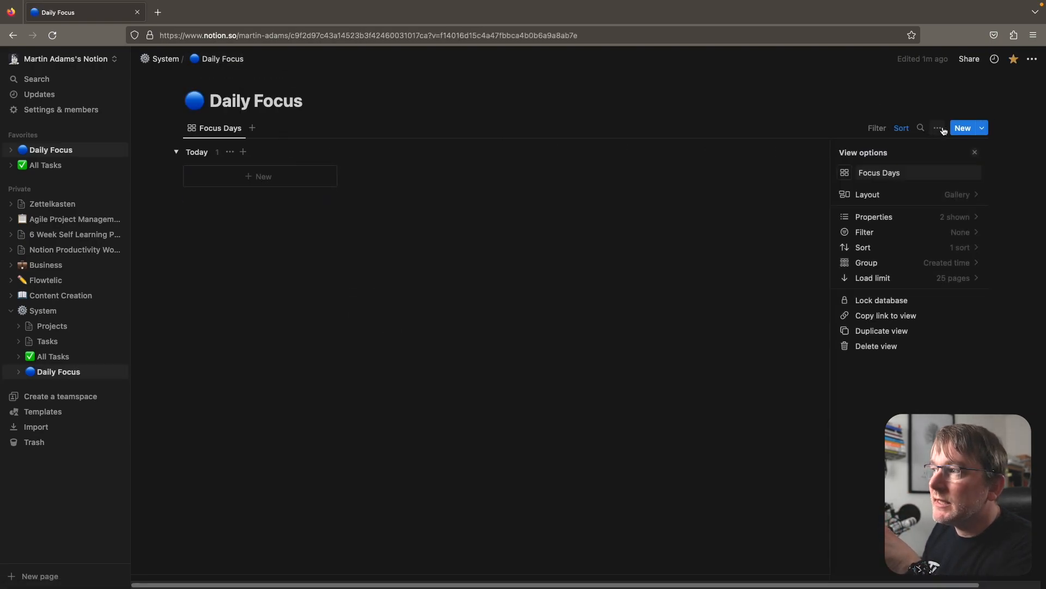
{"action": "left_click", "coordinate": [983, 131]}
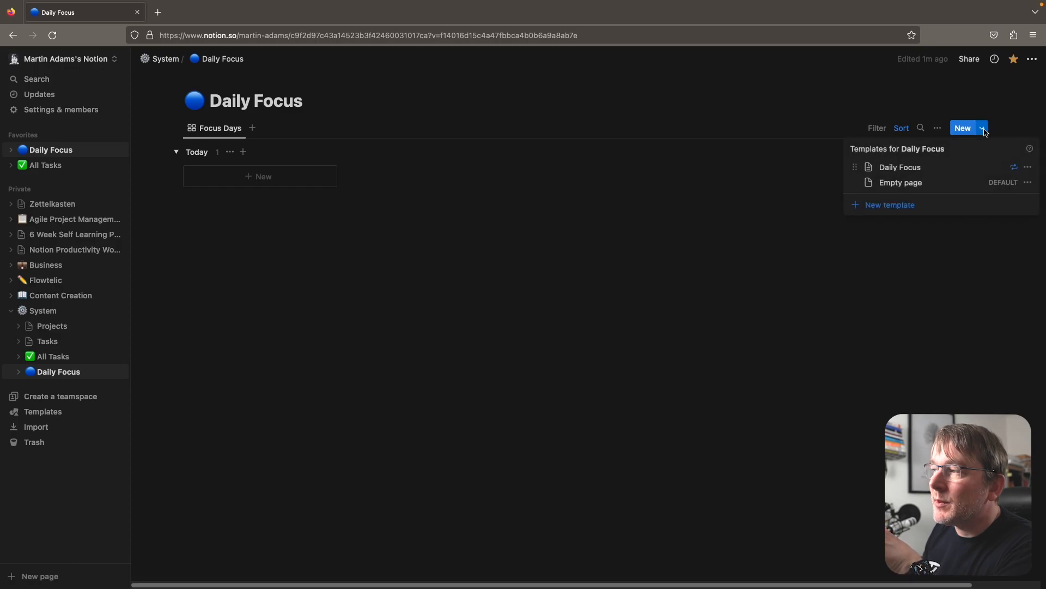
{"action": "left_click", "coordinate": [1028, 166]}
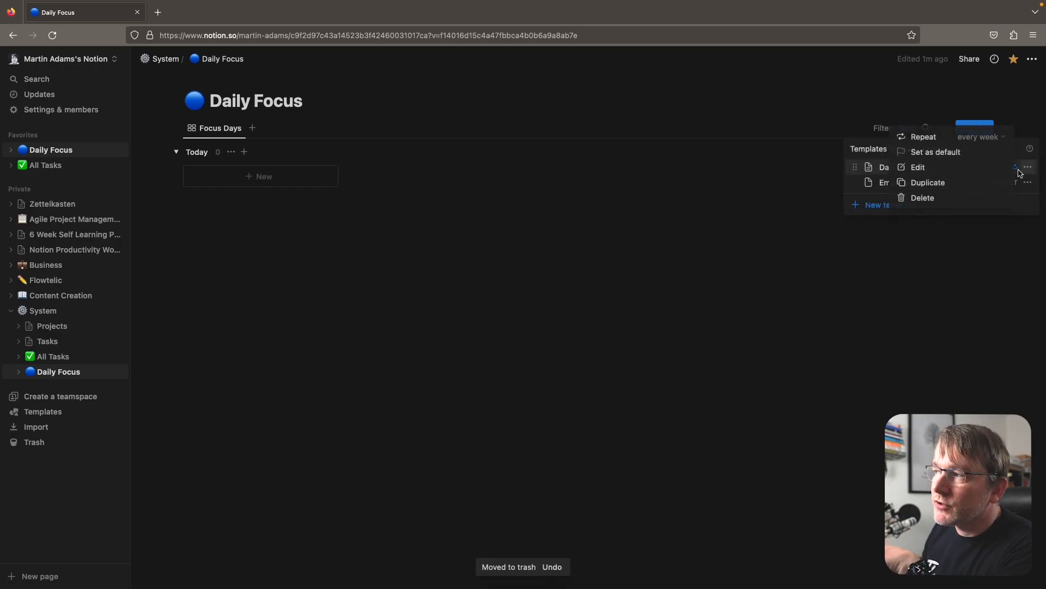
{"action": "left_click", "coordinate": [921, 169]}
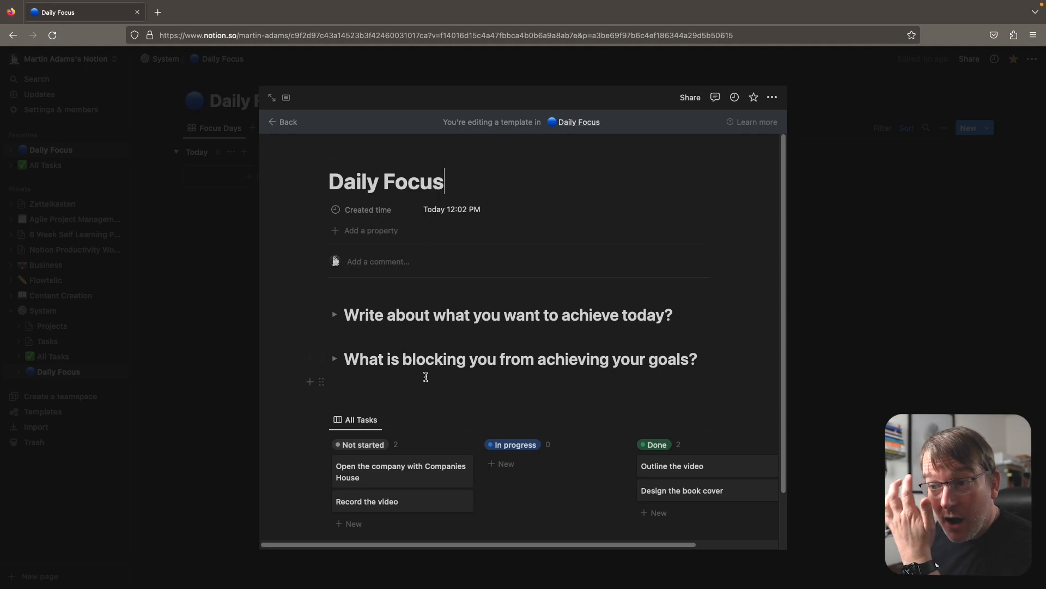
- Show the Projects and Do Date properties on the template's All Tasks board, keeping Status hidden, and close the template
{"action": "scroll", "coordinate": [415, 381], "scroll_direction": "down", "scroll_amount": 2}
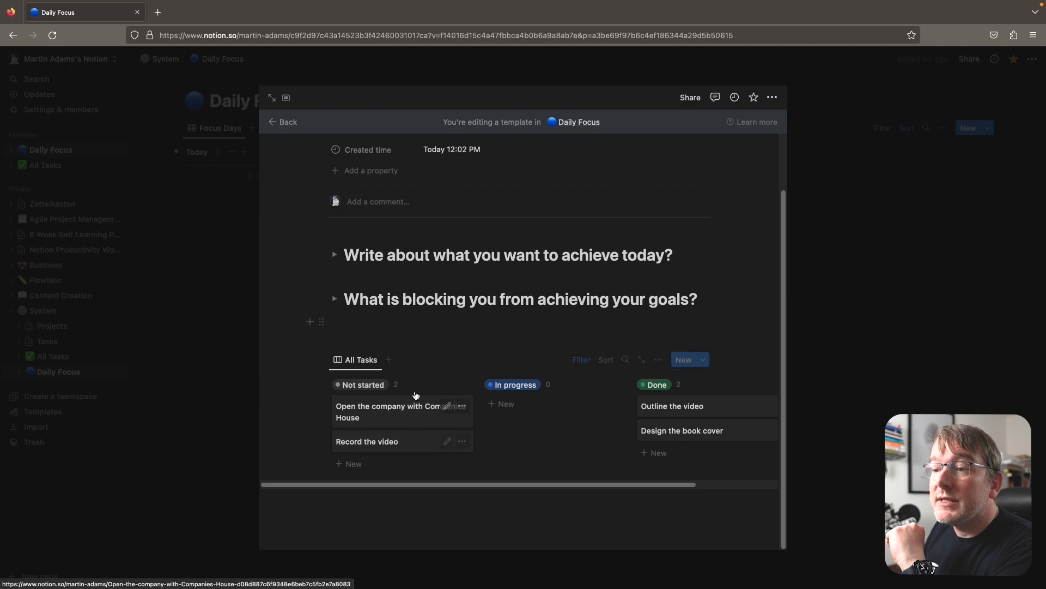
{"action": "left_click", "coordinate": [659, 359]}
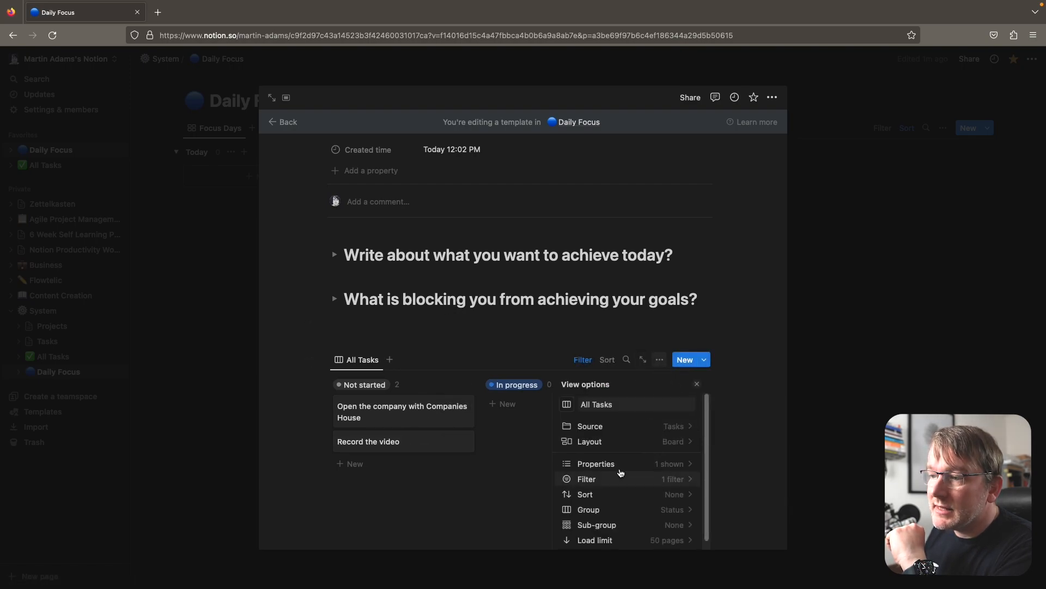
{"action": "left_click", "coordinate": [684, 464]}
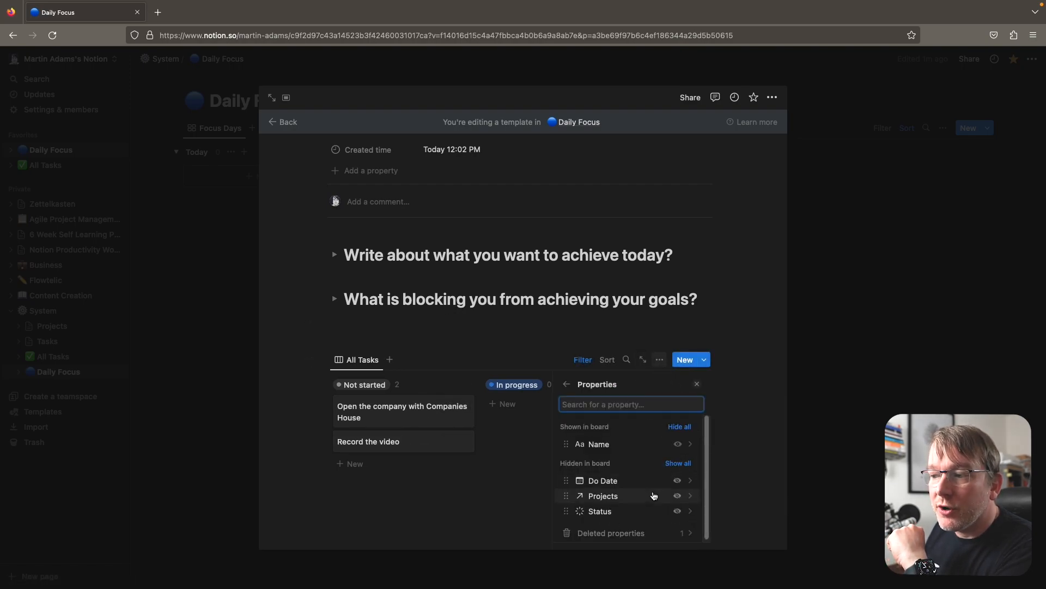
{"action": "left_click", "coordinate": [678, 496]}
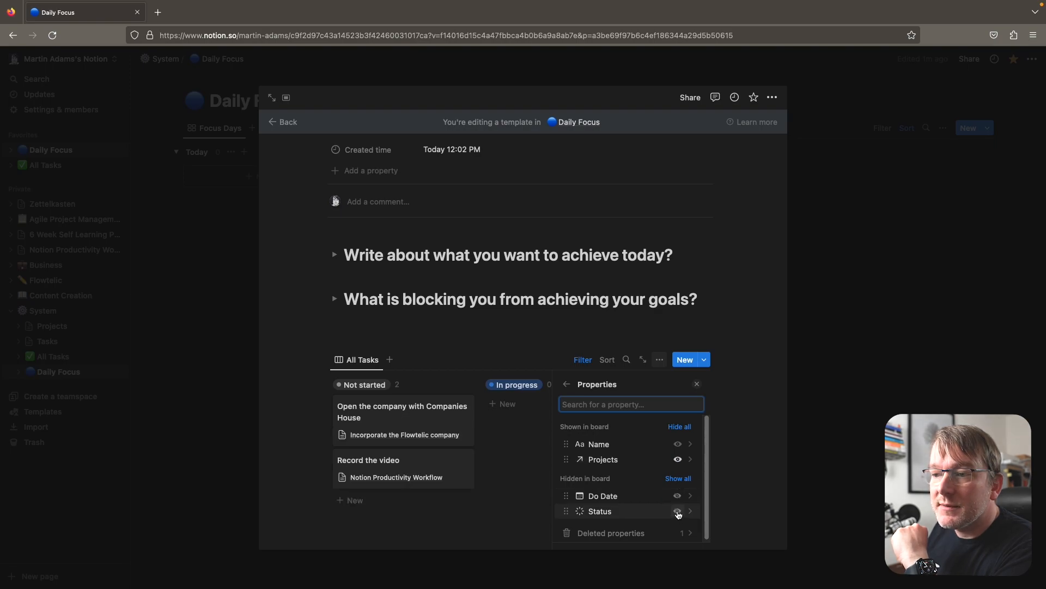
{"action": "left_click", "coordinate": [678, 511]}
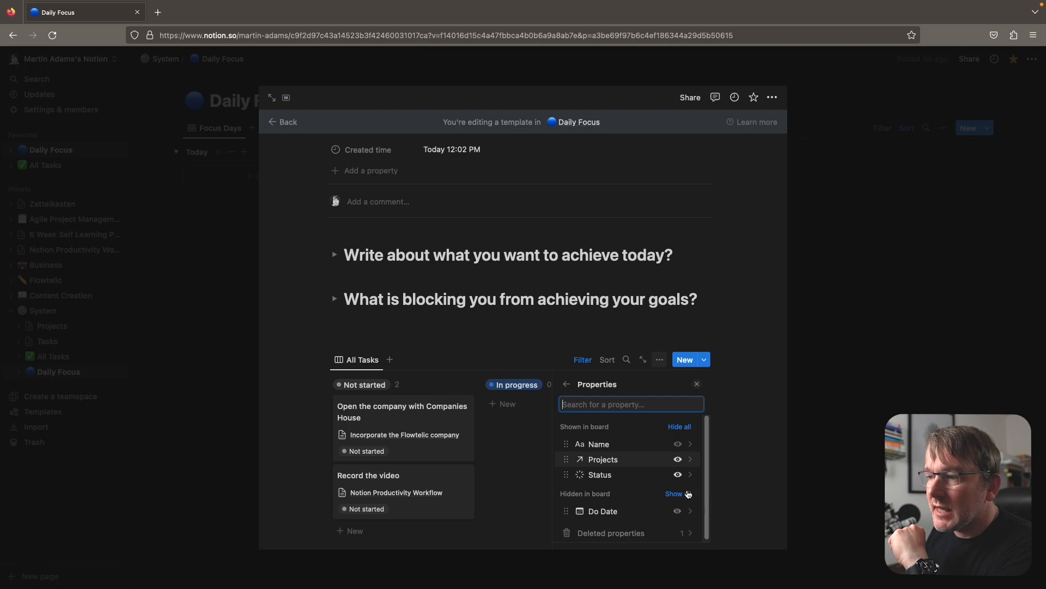
{"action": "left_click", "coordinate": [678, 475]}
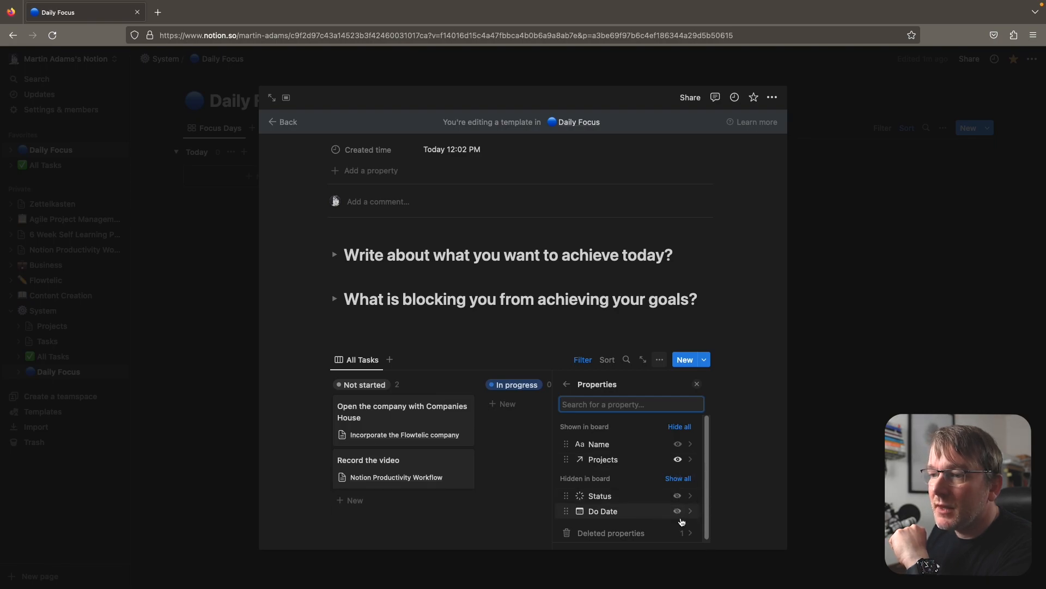
{"action": "left_click", "coordinate": [678, 512]}
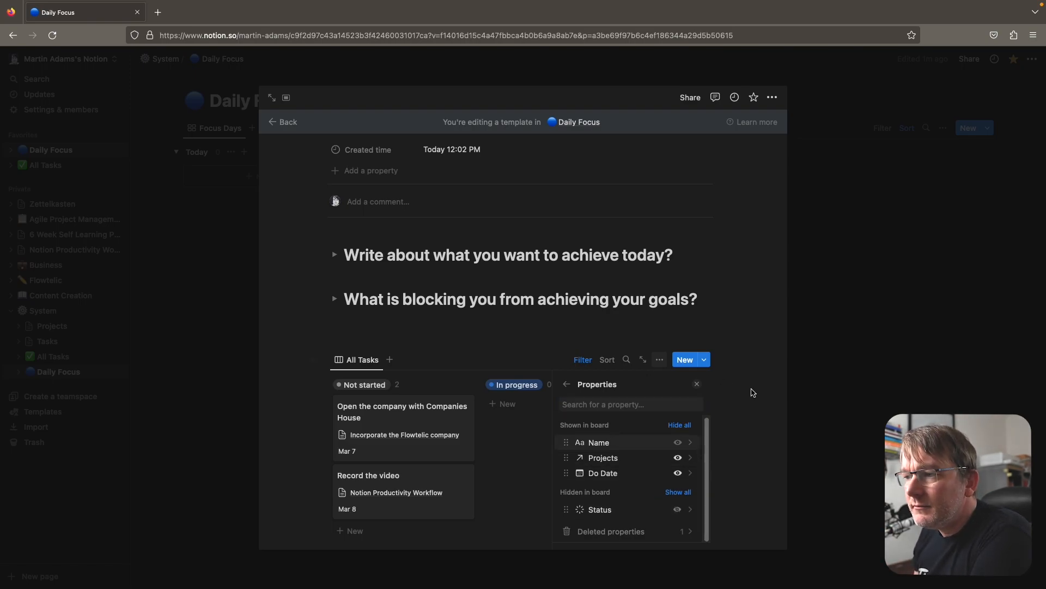
{"action": "left_click", "coordinate": [737, 315]}
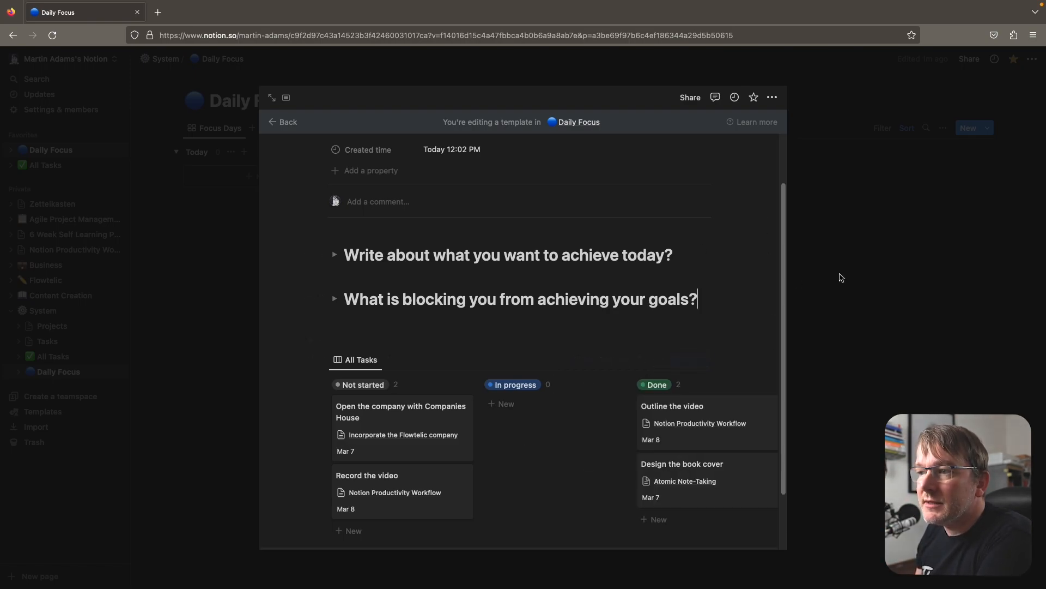
{"action": "left_click", "coordinate": [842, 278]}
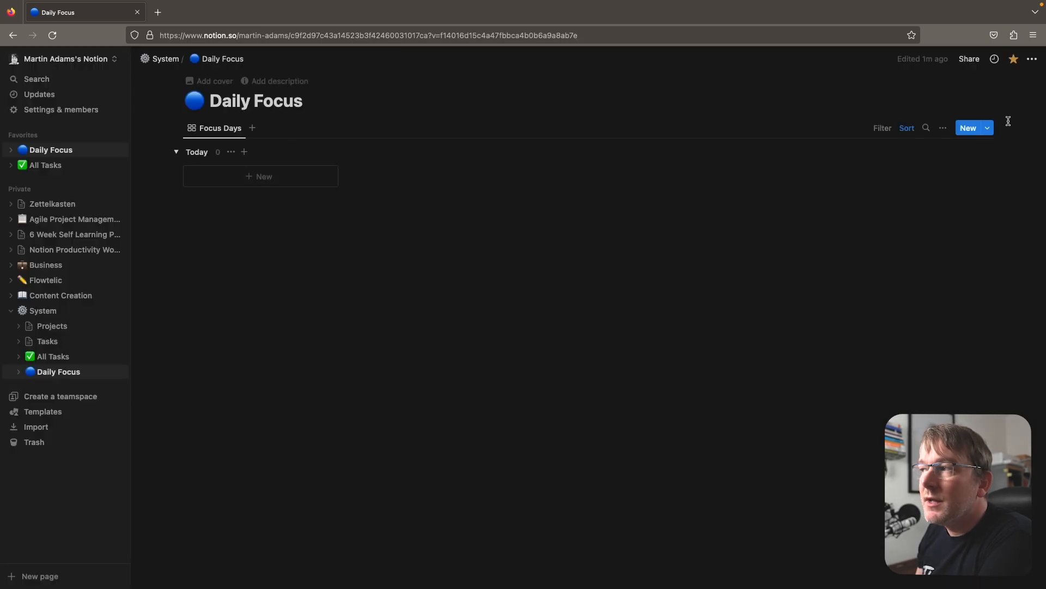
- Create a new entry from the Daily Focus template and preview the Incorporate the Flowtelic company project linked to its task
{"action": "left_click", "coordinate": [988, 127]}
{"action": "left_click", "coordinate": [894, 168]}
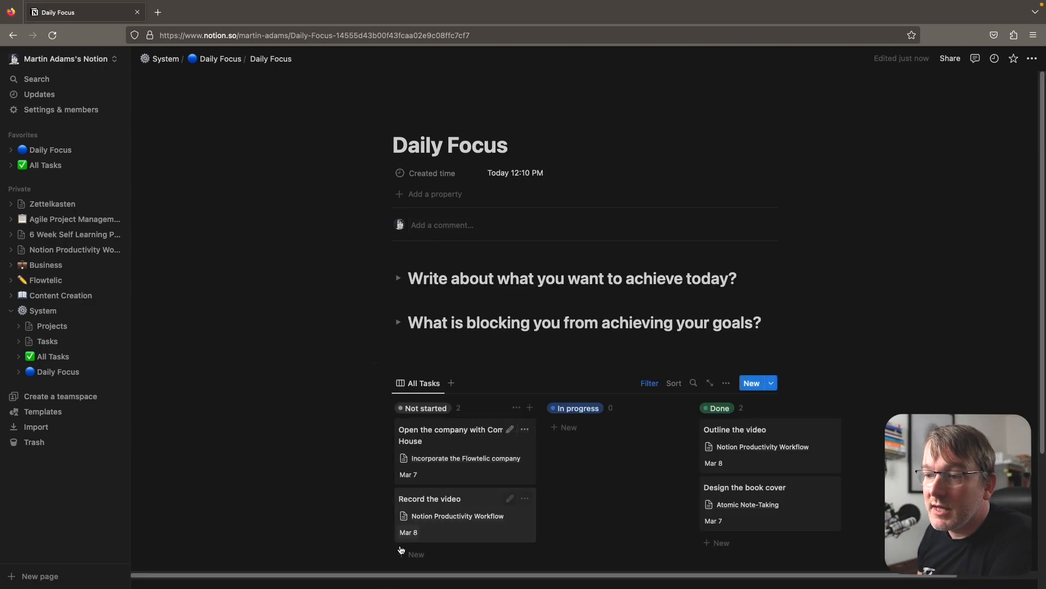
{"action": "left_click", "coordinate": [450, 458]}
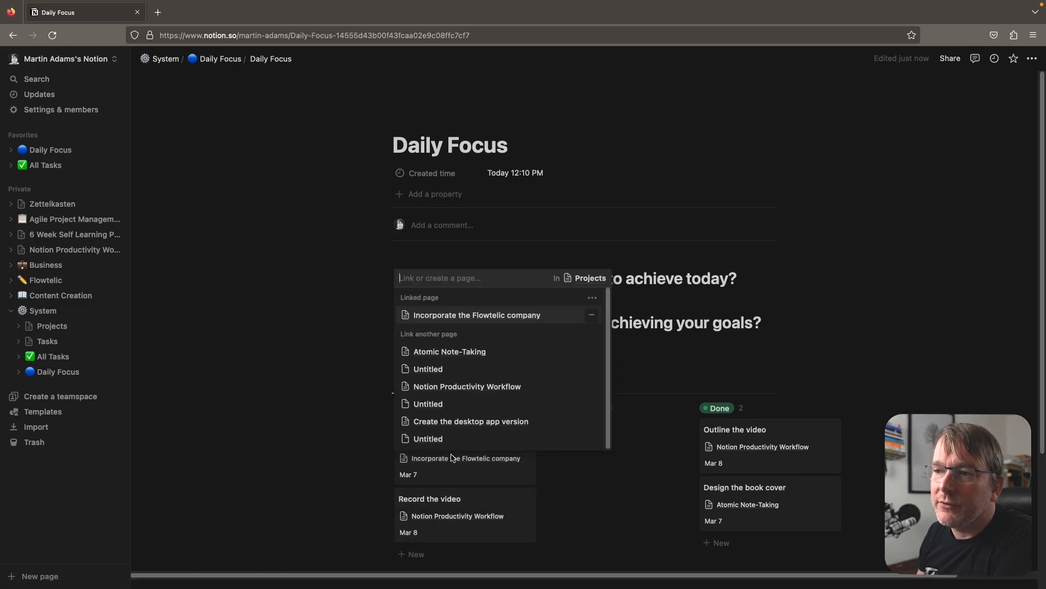
{"action": "left_click", "coordinate": [495, 316]}
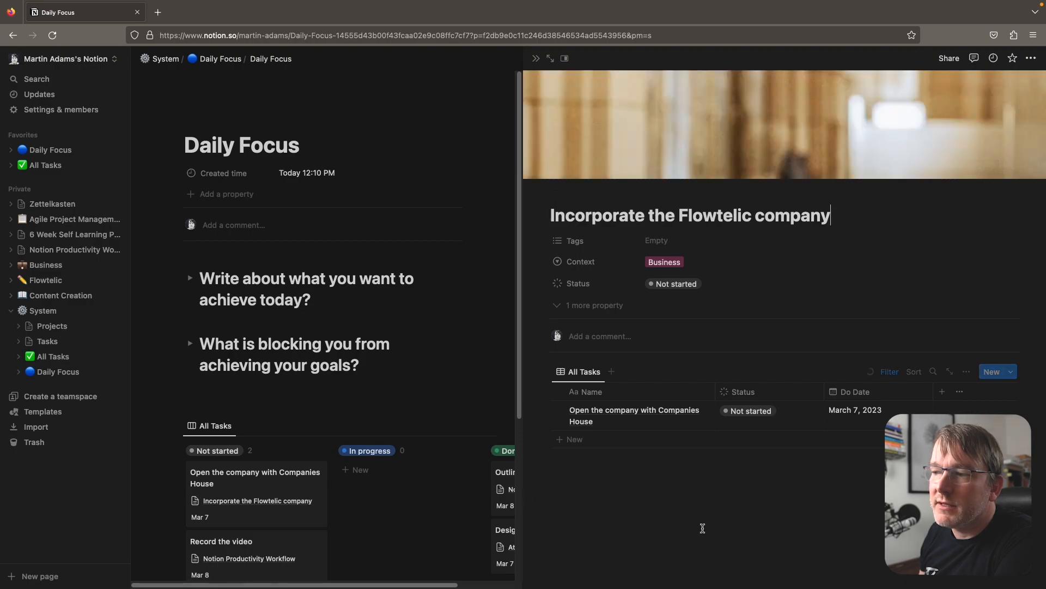
{"action": "left_click", "coordinate": [435, 113]}
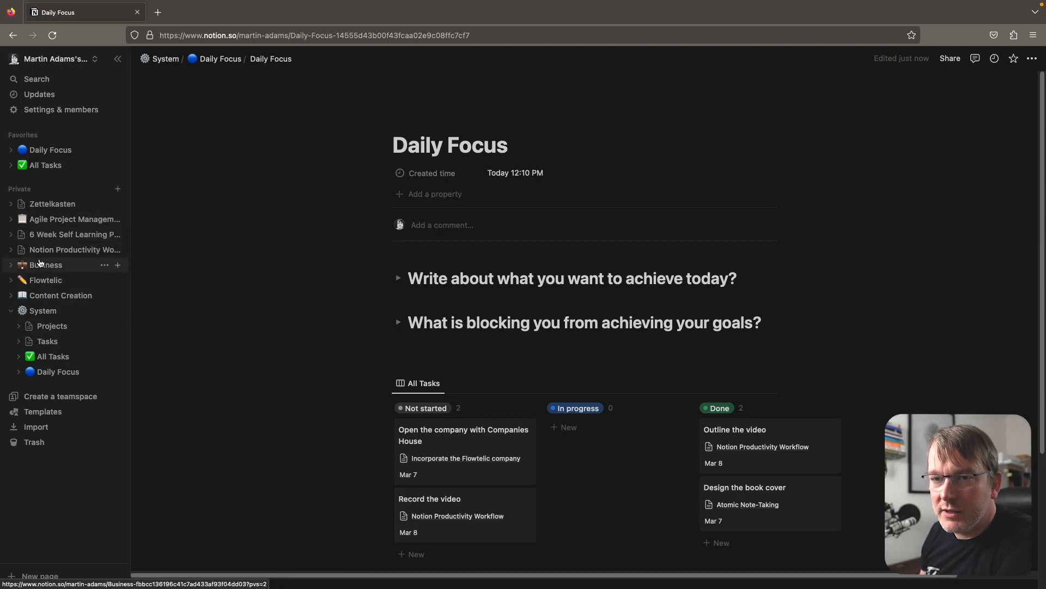
- Open the Projects page under Flowtelic and view the Create the desktop app version project, closing its preview
{"action": "left_click", "coordinate": [46, 280]}
{"action": "left_click", "coordinate": [456, 235]}
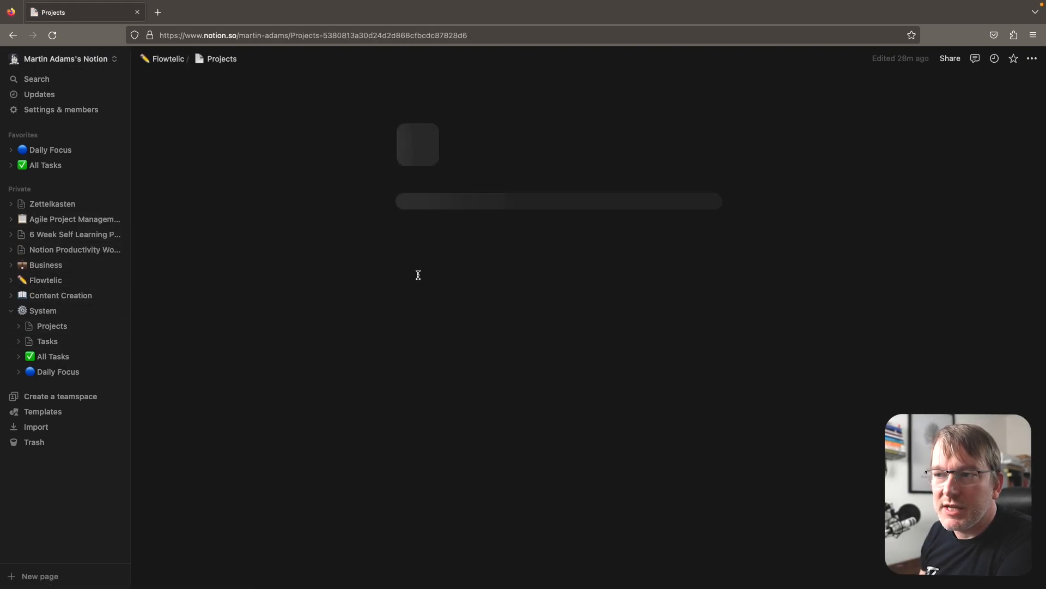
{"action": "left_click", "coordinate": [459, 279]}
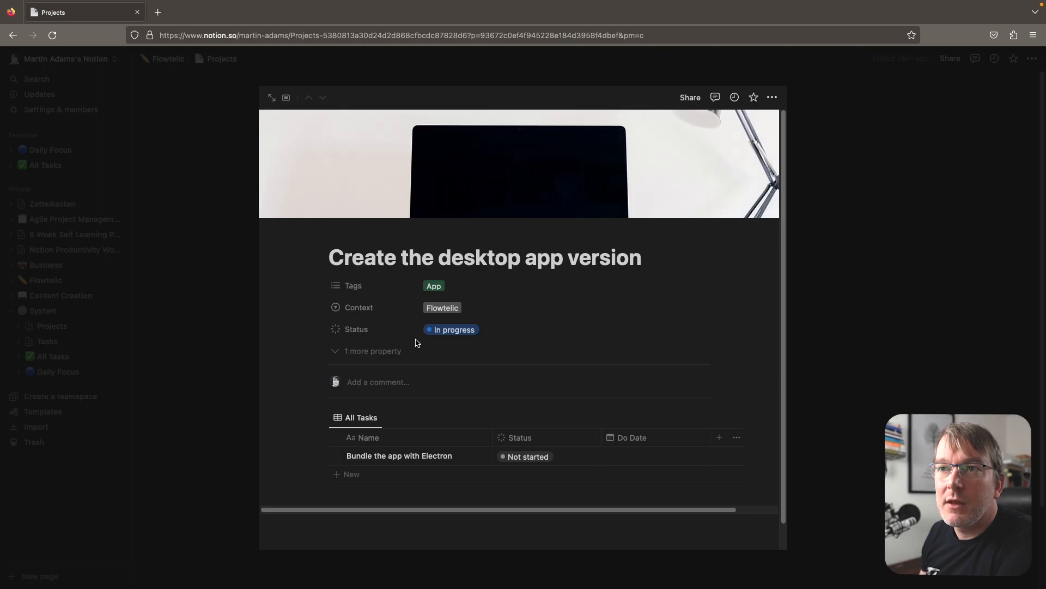
{"action": "left_click", "coordinate": [181, 357]}
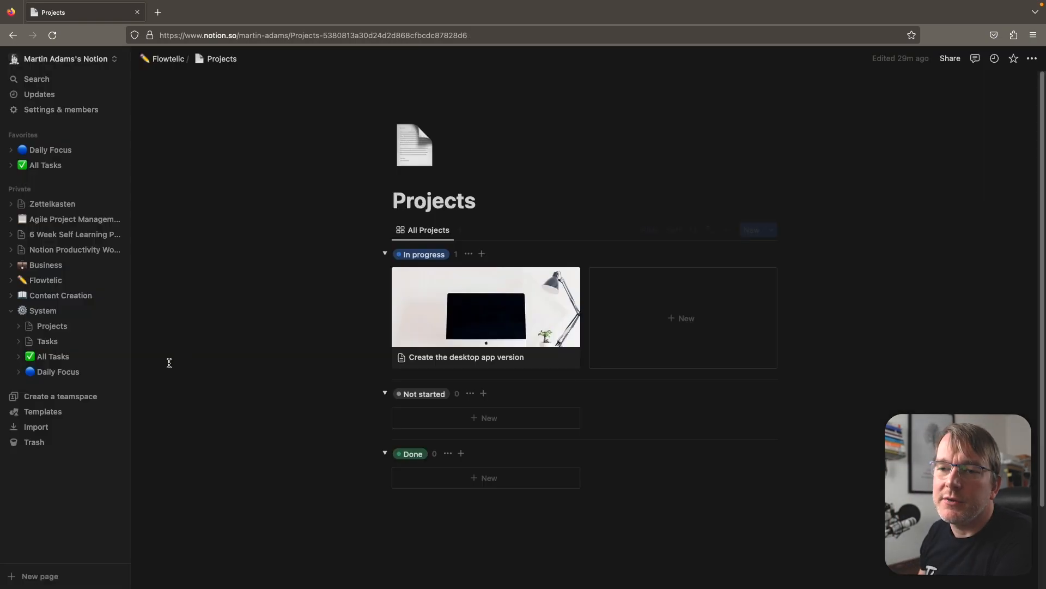
- Look over the Daily Focus, Tasks and All Tasks pages
{"action": "left_click", "coordinate": [51, 150]}
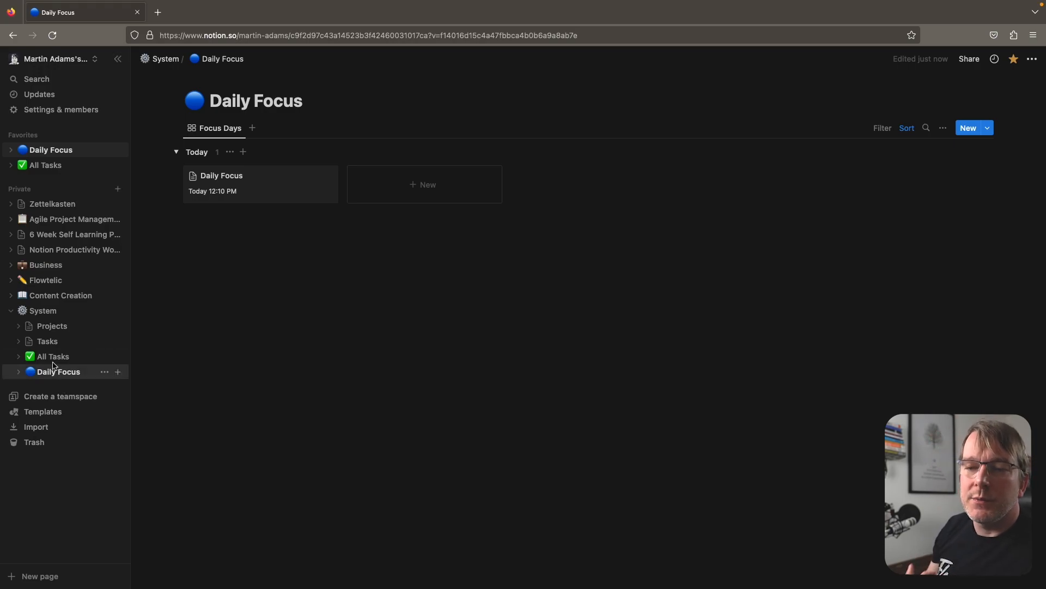
{"action": "left_click", "coordinate": [49, 342]}
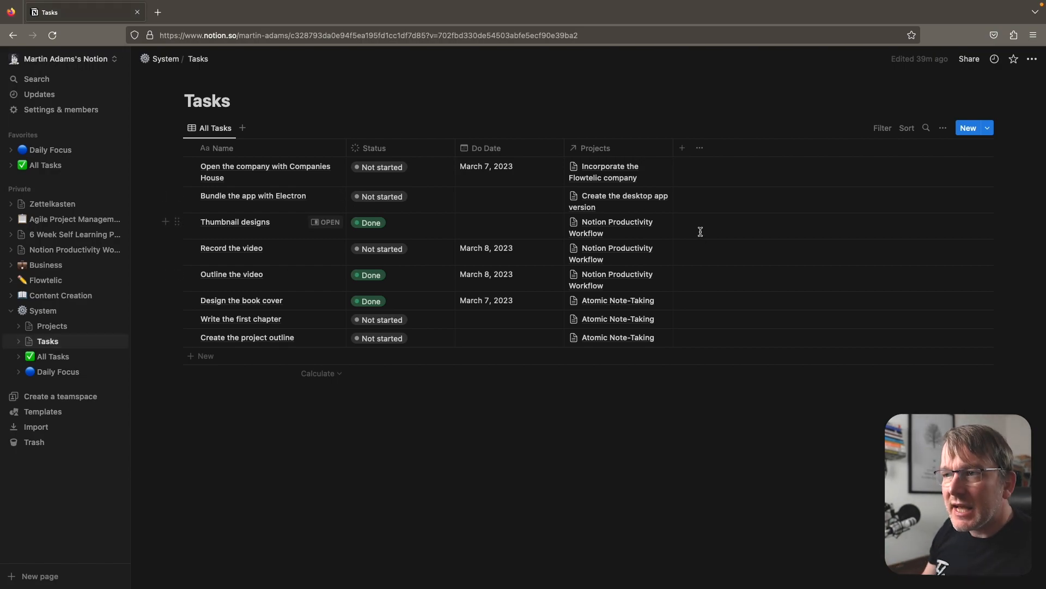
{"action": "left_click", "coordinate": [41, 166]}
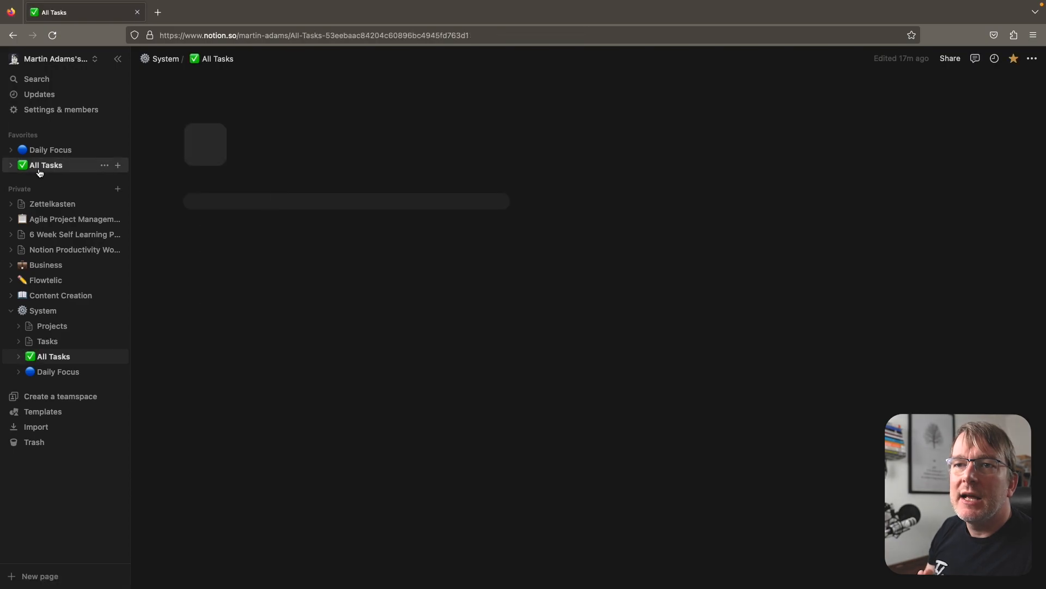
{"action": "left_click", "coordinate": [57, 372]}
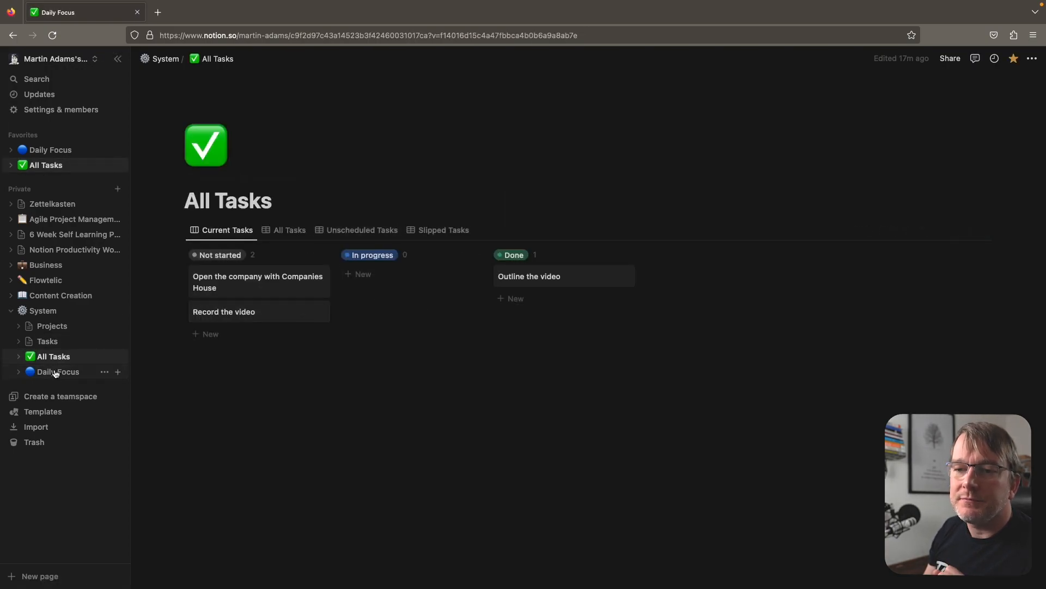
- Create a new template in the Tasks database titled "Plan my tasks for the day"
{"action": "left_click", "coordinate": [52, 342]}
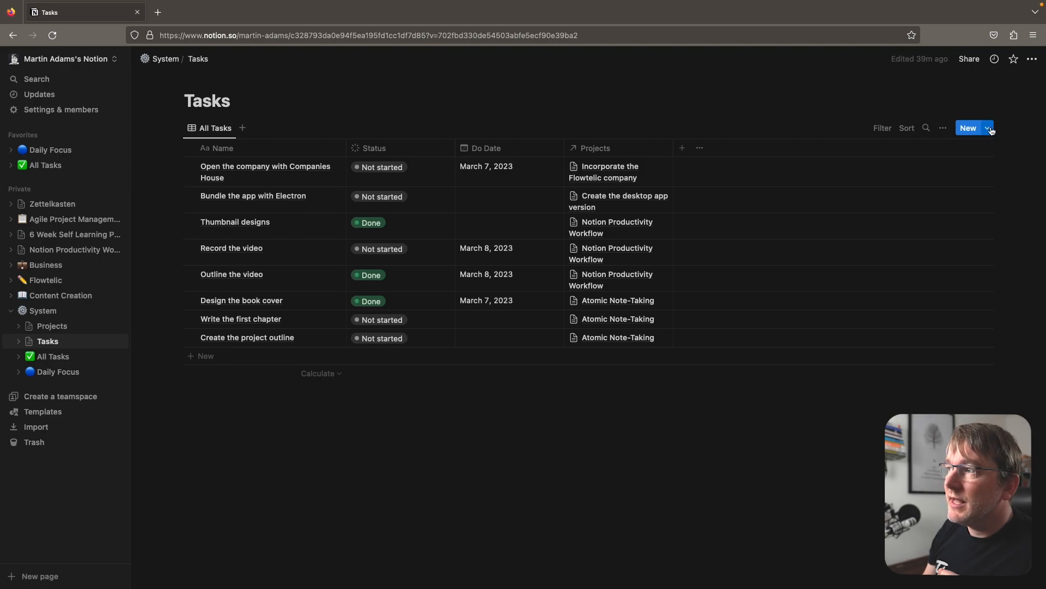
{"action": "left_click", "coordinate": [989, 128]}
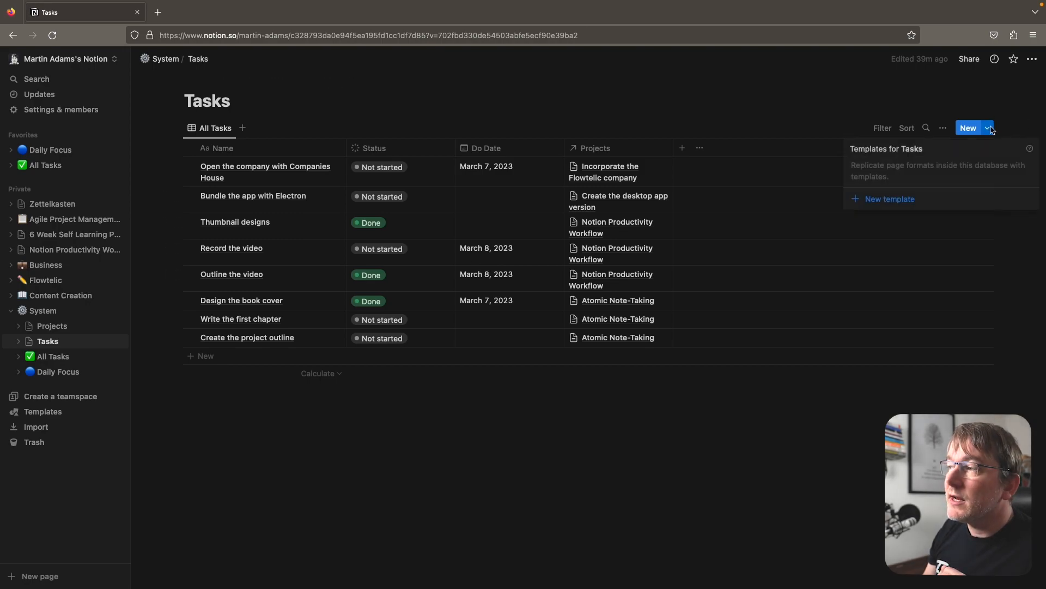
{"action": "left_click", "coordinate": [892, 199]}
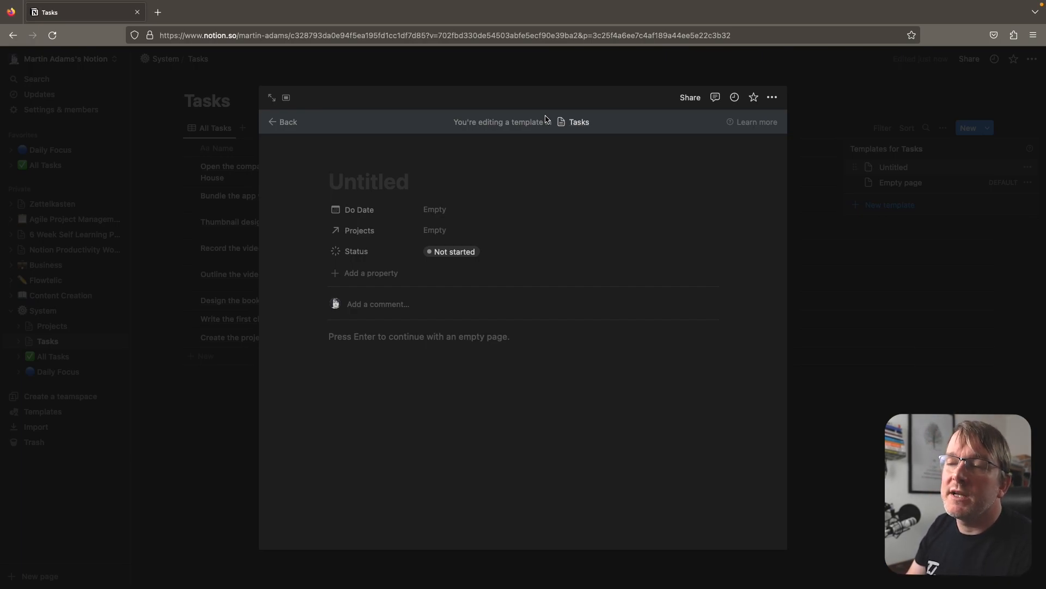
{"action": "type", "text": "Plan "}
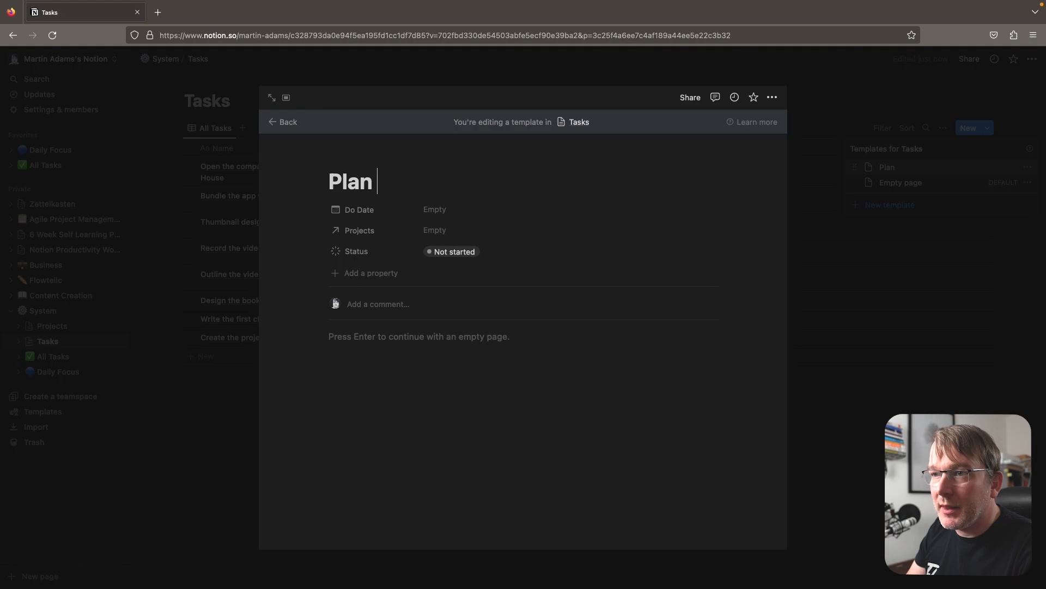
{"action": "type", "text": "my tasks for the day"}
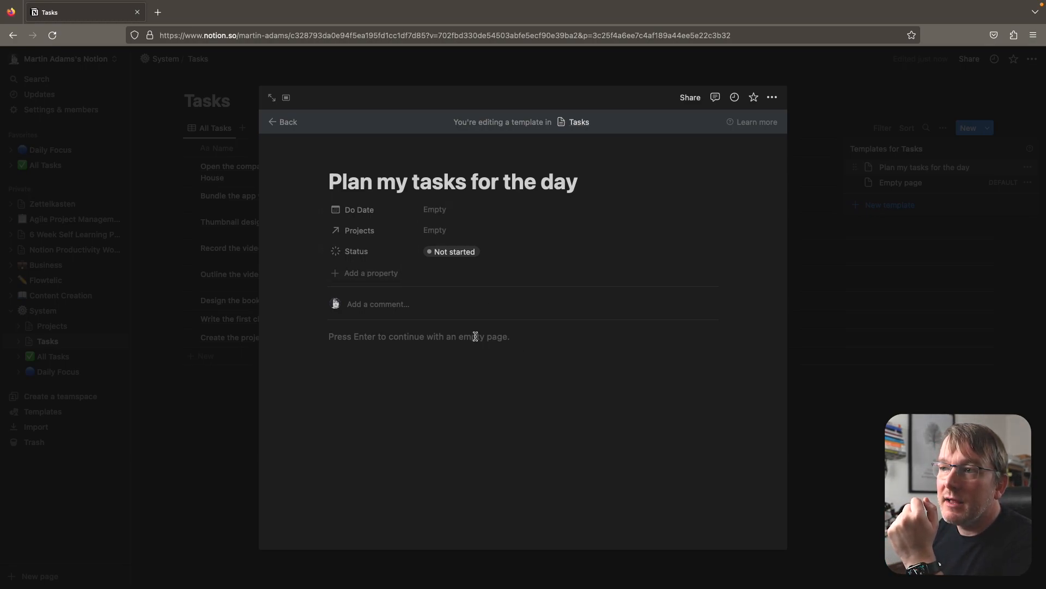
- Add the to-do "Review All Tasks database and correct any slipped tasks" to the template body, with All Tasks as a page link
{"action": "left_click", "coordinate": [420, 340]}
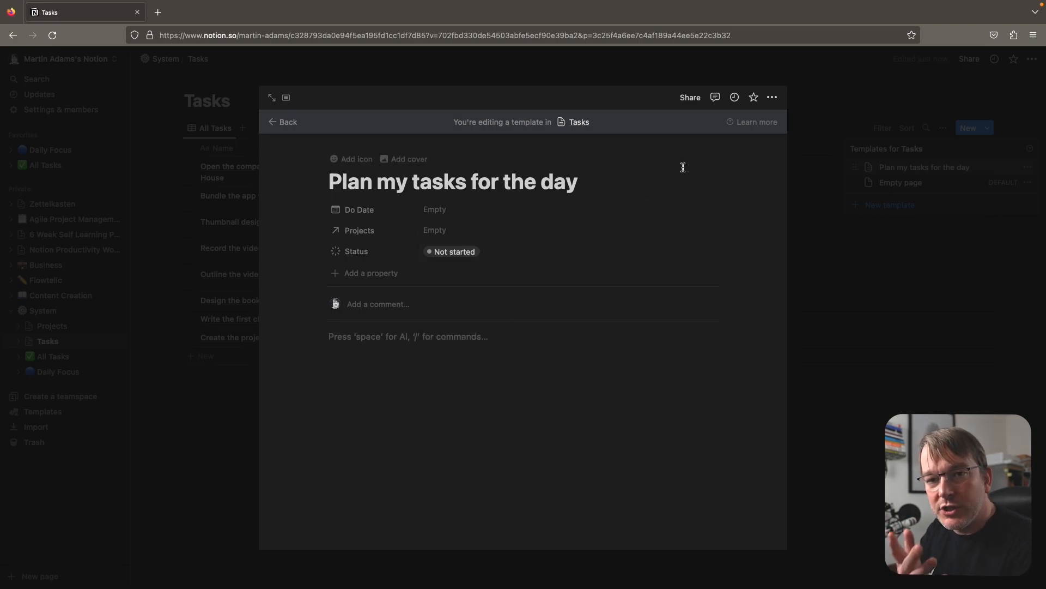
{"action": "type", "text": "/check"}
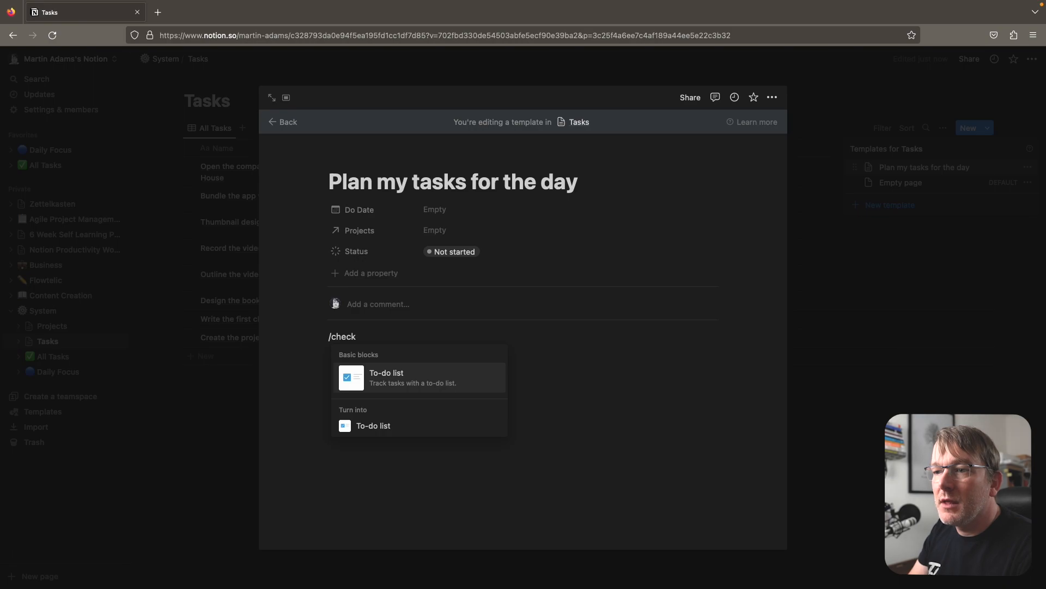
{"action": "key", "text": "Return"}
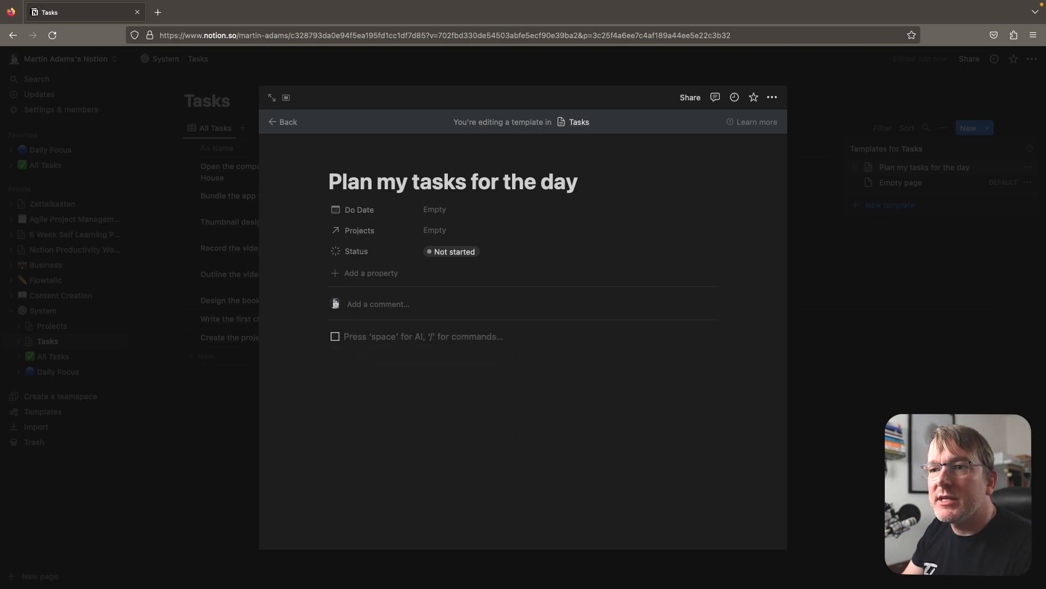
{"action": "type", "text": "Review "}
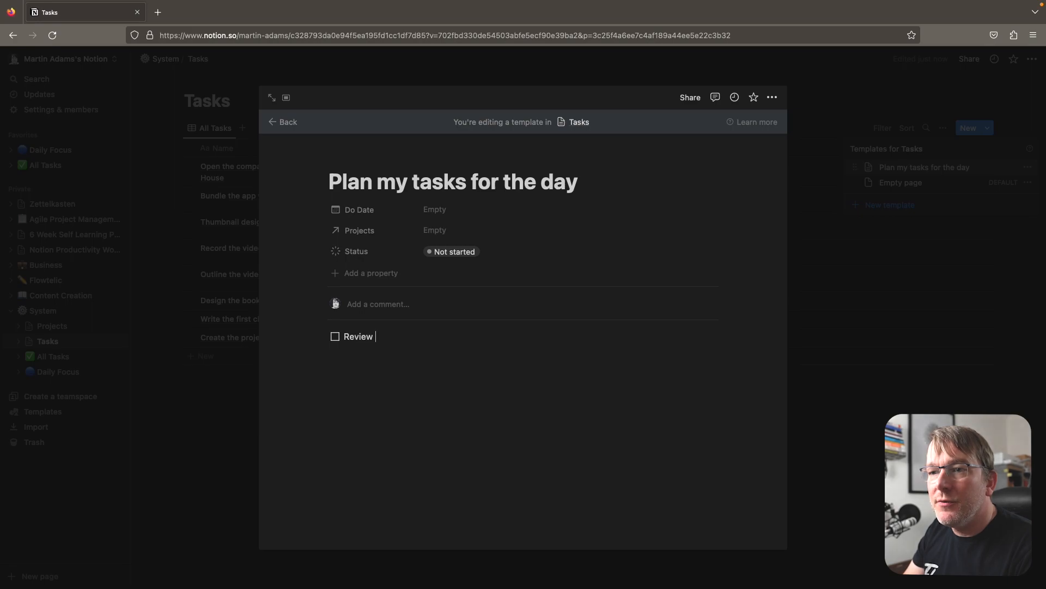
{"action": "type", "text": "[["}
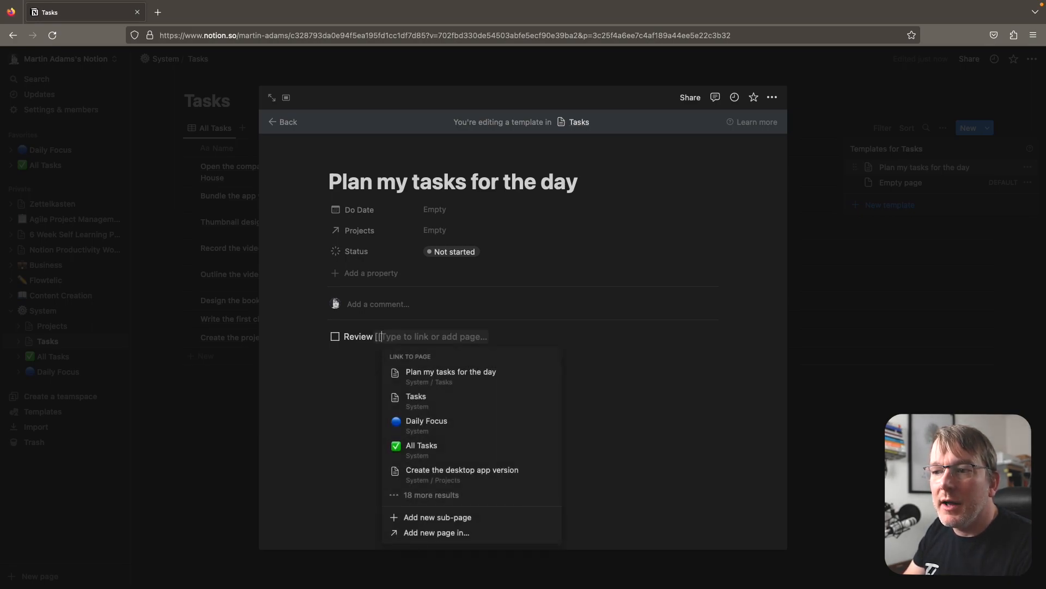
{"action": "left_click", "coordinate": [419, 447]}
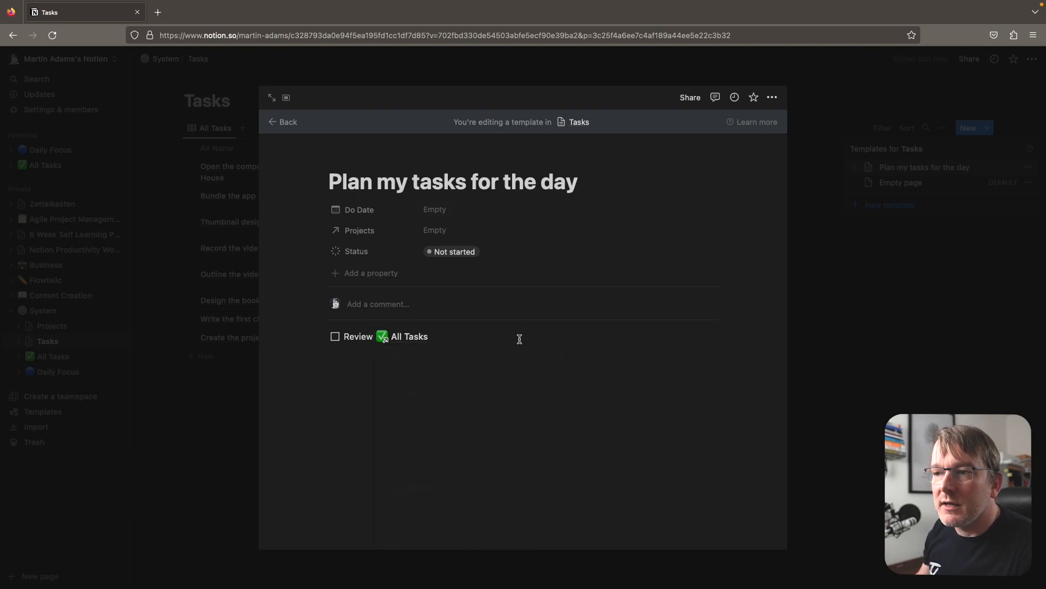
{"action": "type", "text": "database a"}
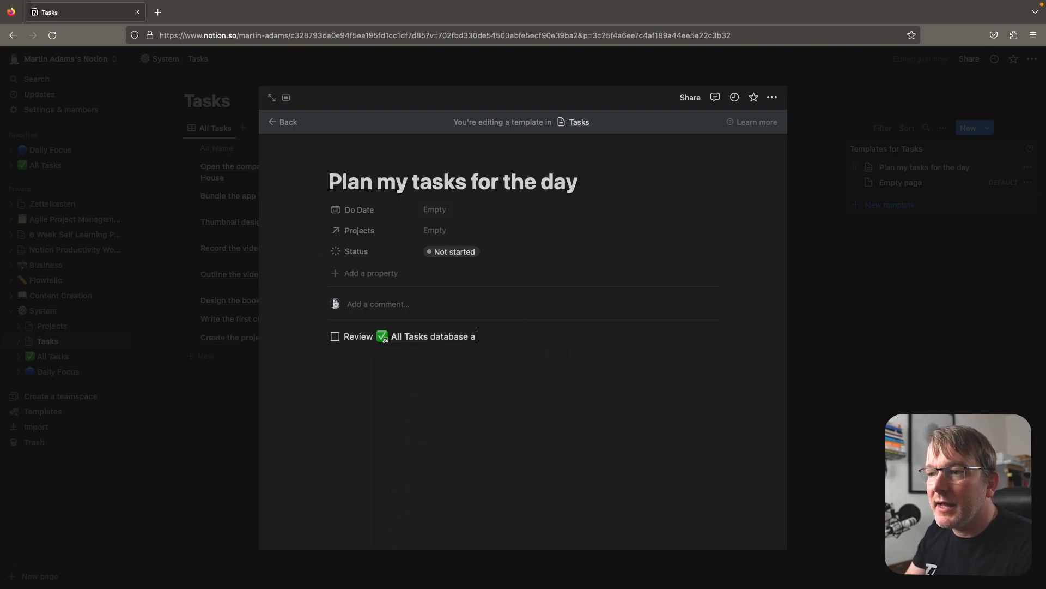
{"action": "type", "text": "nd corr"}
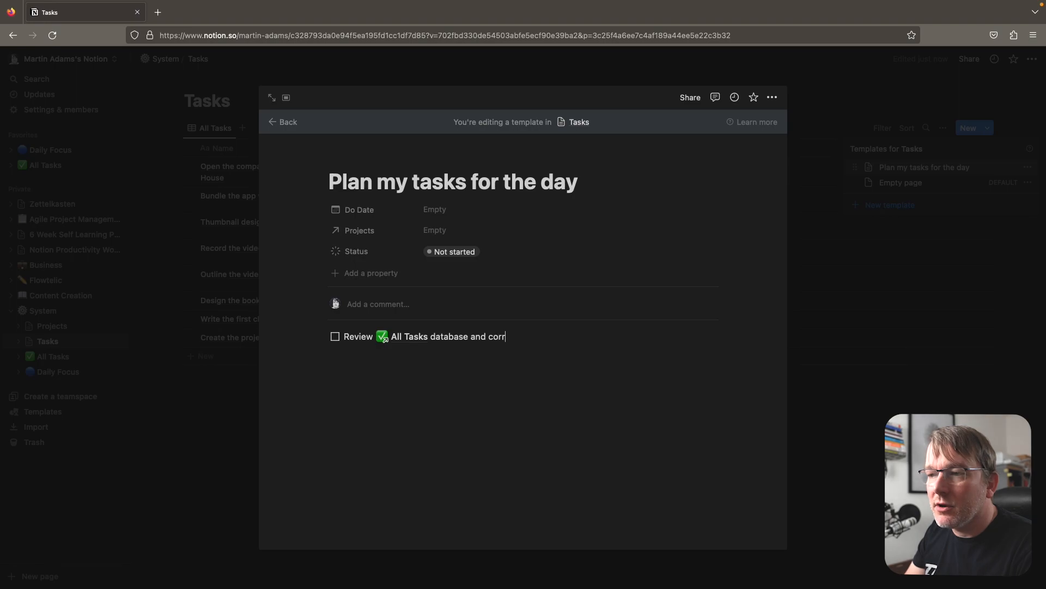
{"action": "type", "text": "ect any slipped tasks"}
{"action": "key", "text": "Return"}
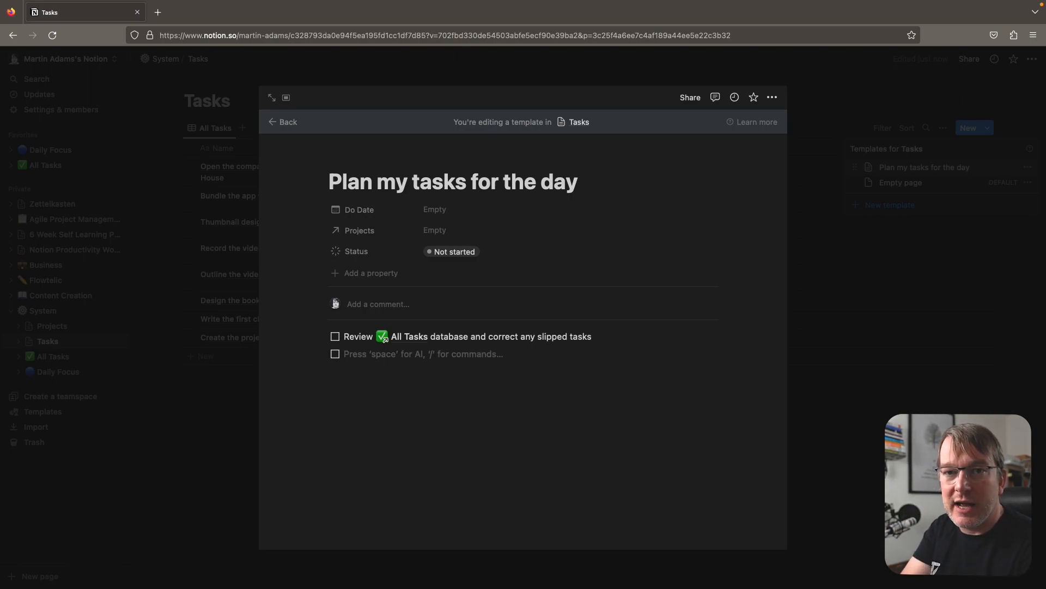
- Add a second to-do, "Review my projects to find the most important tasks to work on", and close the template
{"action": "key", "text": "Up"}
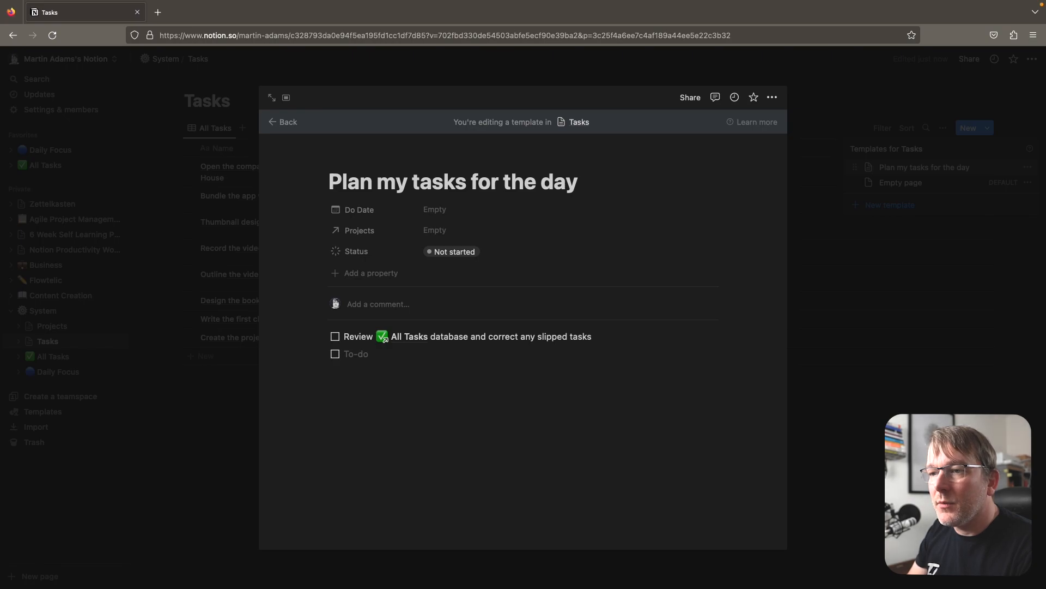
{"action": "left_click", "coordinate": [466, 357]}
{"action": "type", "text": "Re"}
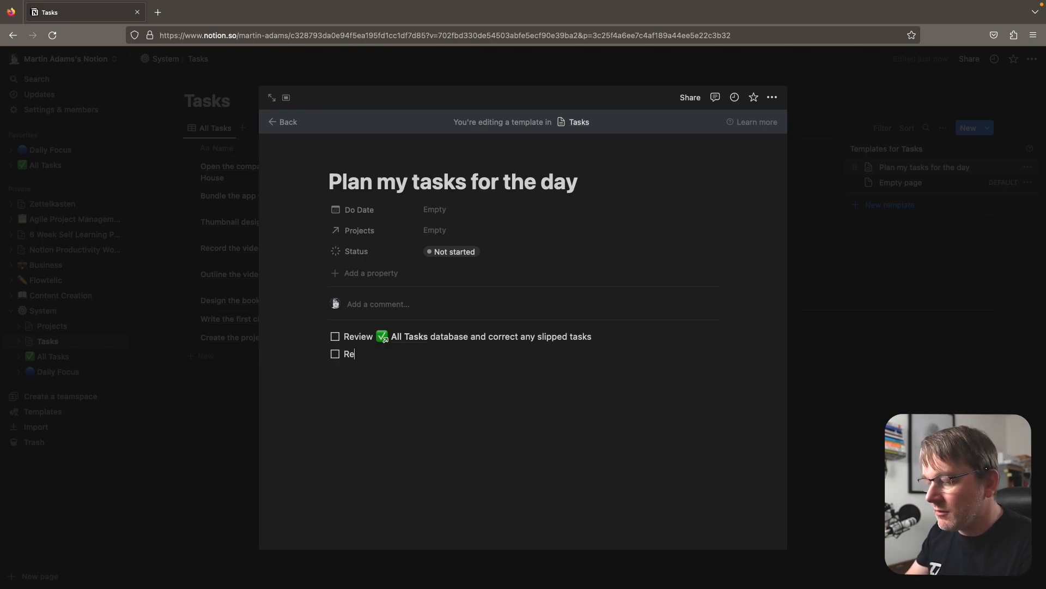
{"action": "type", "text": "view my projects to find out "}
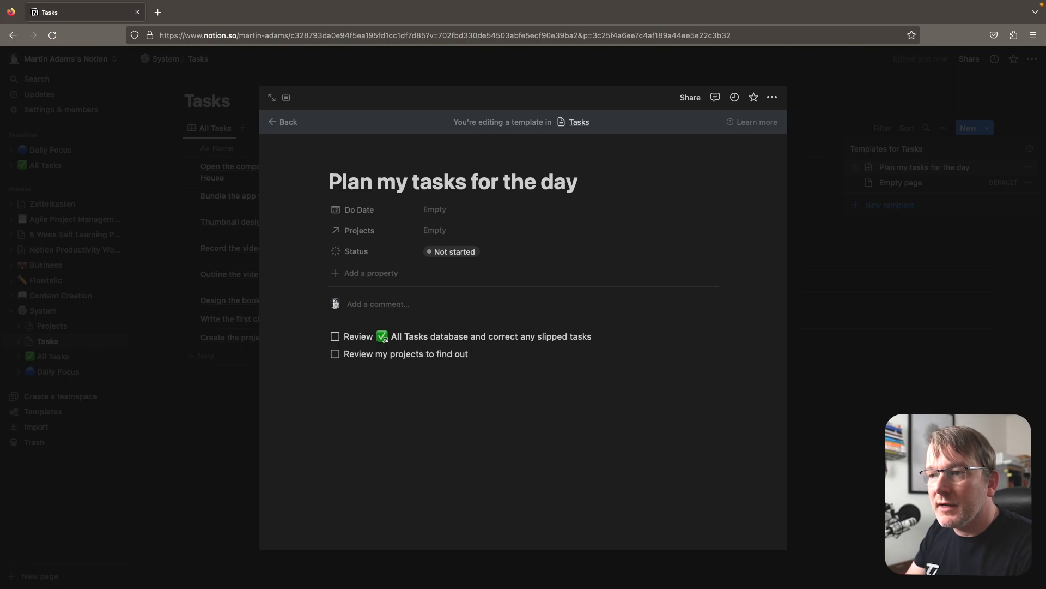
{"action": "type", "text": "nd wha"}
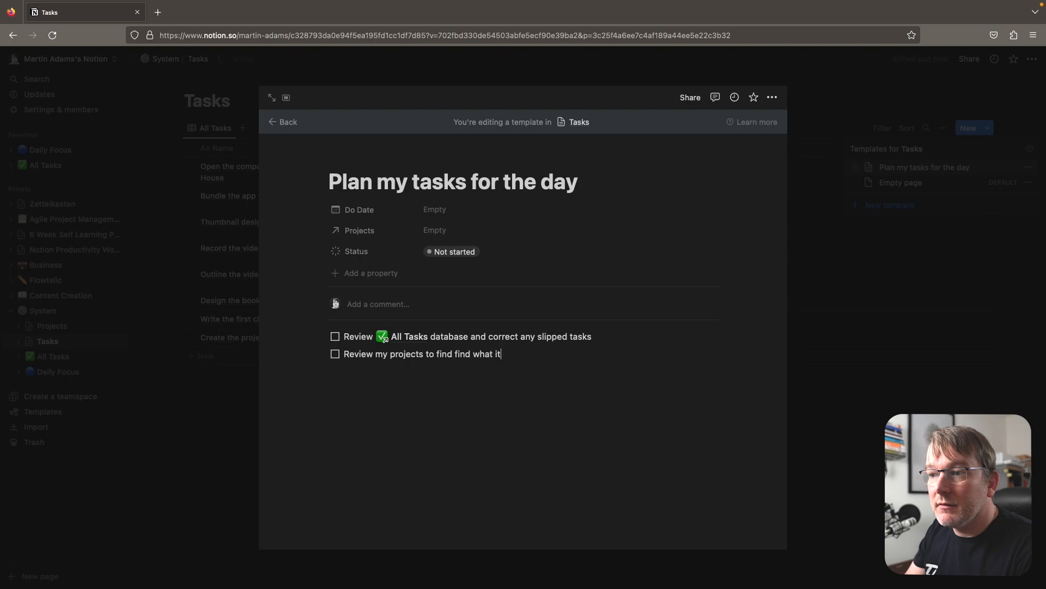
{"action": "type", "text": "t i"}
{"action": "key", "text": "BackSpace"}
{"action": "key", "text": "BackSpace"}
{"action": "key", "text": "BackSpace"}
{"action": "key", "text": "BackSpace"}
{"action": "key", "text": "BackSpace"}
{"action": "key", "text": "BackSpace"}
{"action": "key", "text": "BackSpace"}
{"action": "key", "text": "BackSpace"}
{"action": "key", "text": "BackSpace"}
{"action": "key", "text": "BackSpace"}
{"action": "key", "text": "BackSpace"}
{"action": "type", "text": "the "}
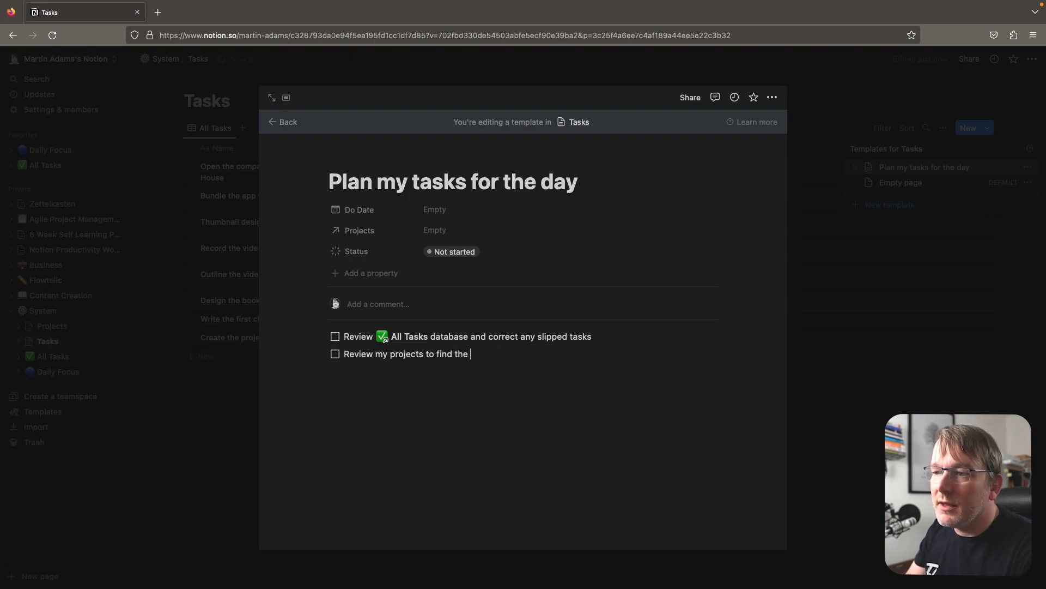
{"action": "type", "text": "most important tas"}
{"action": "type", "text": "ks to work on"}
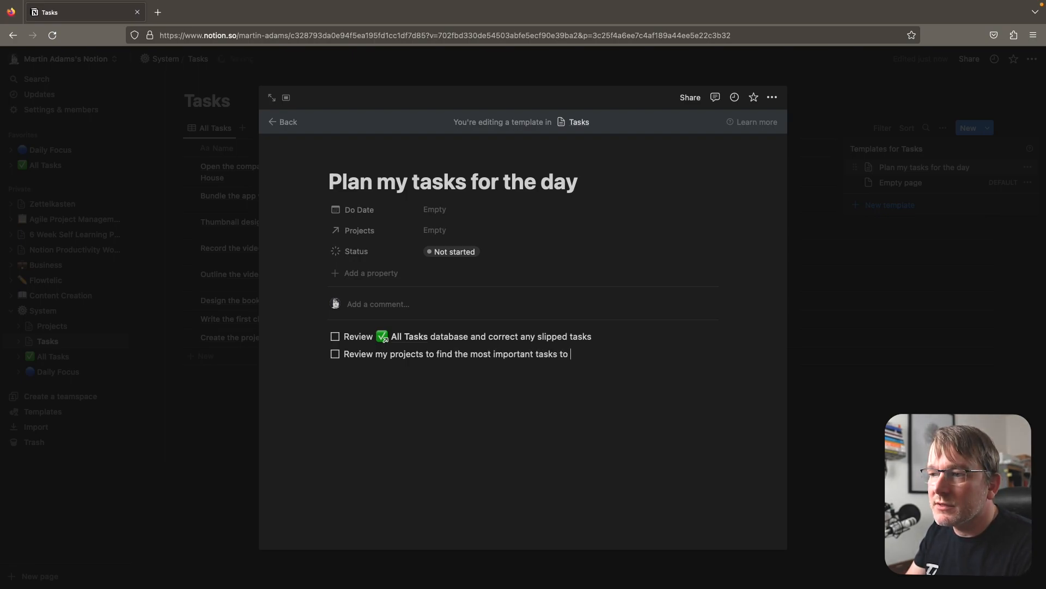
{"action": "key", "text": "Return"}
{"action": "key", "text": "BackSpace"}
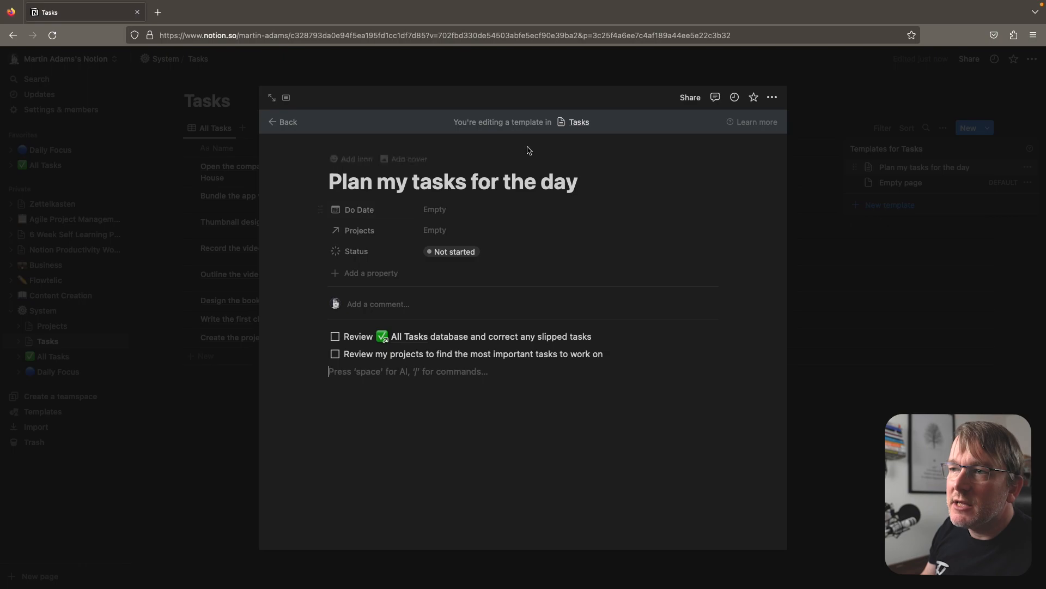
{"action": "left_click", "coordinate": [858, 432]}
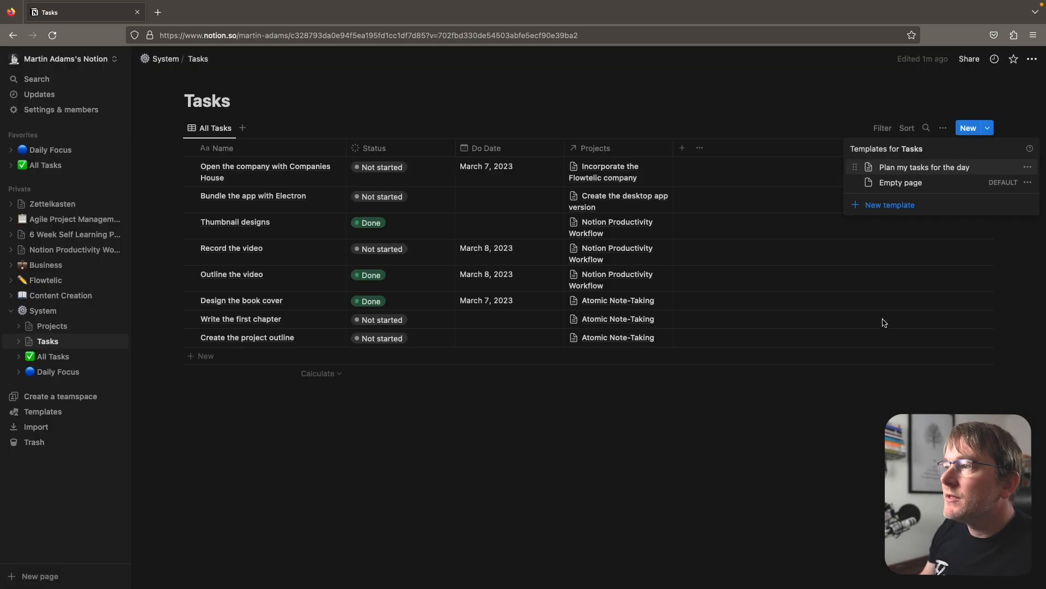
{"action": "left_click", "coordinate": [869, 409]}
- Set the Plan my tasks for the day template to repeat weekly, every 1 week from Monday to Friday, and save the schedule
{"action": "left_click", "coordinate": [994, 131]}
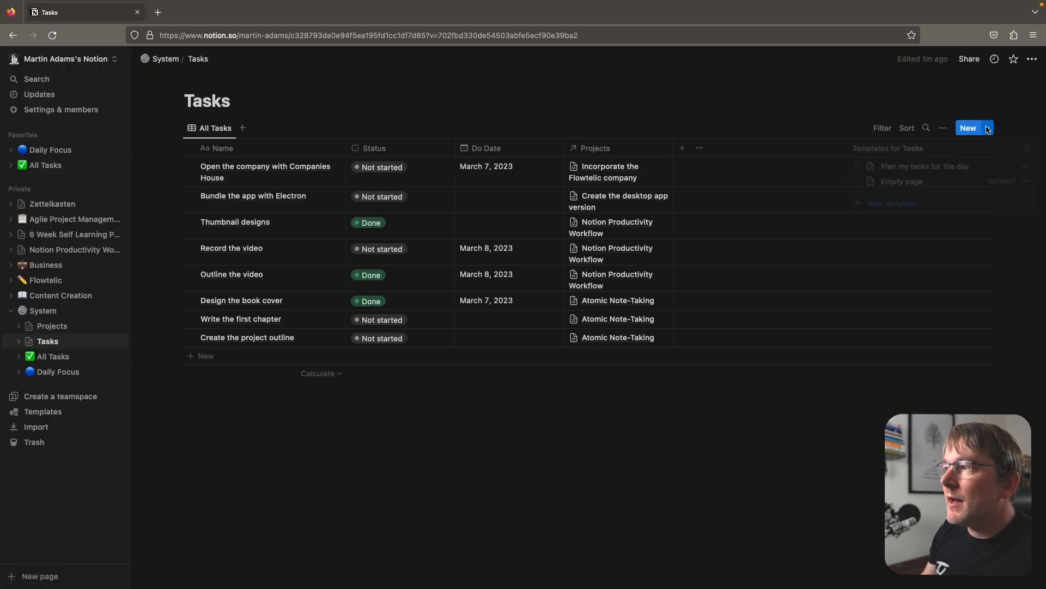
{"action": "left_click", "coordinate": [1028, 167]}
{"action": "left_click", "coordinate": [946, 140]}
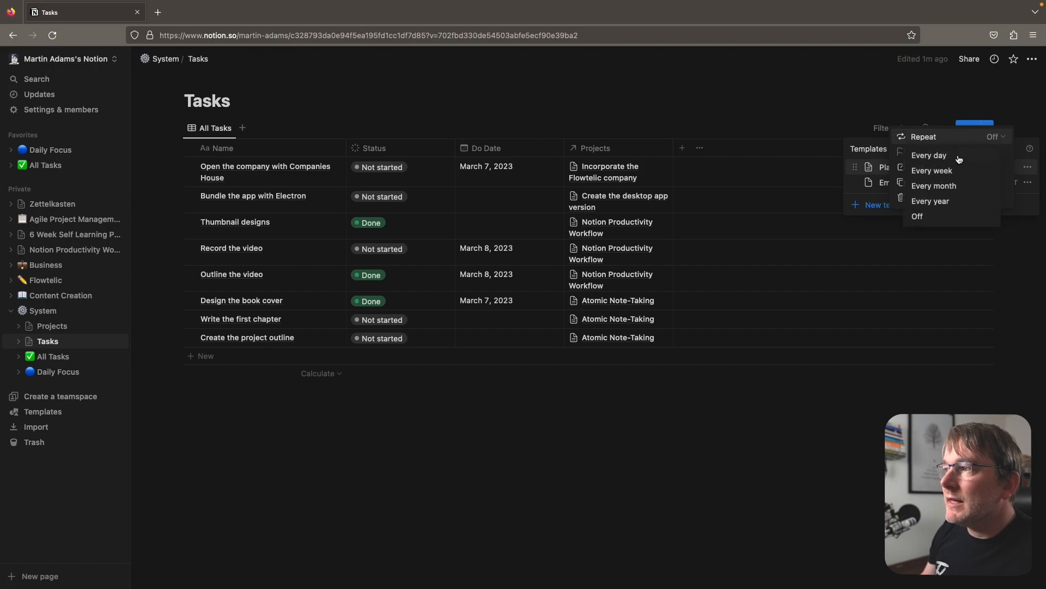
{"action": "left_click", "coordinate": [944, 171]}
{"action": "left_click", "coordinate": [897, 206]}
{"action": "left_click", "coordinate": [915, 205]}
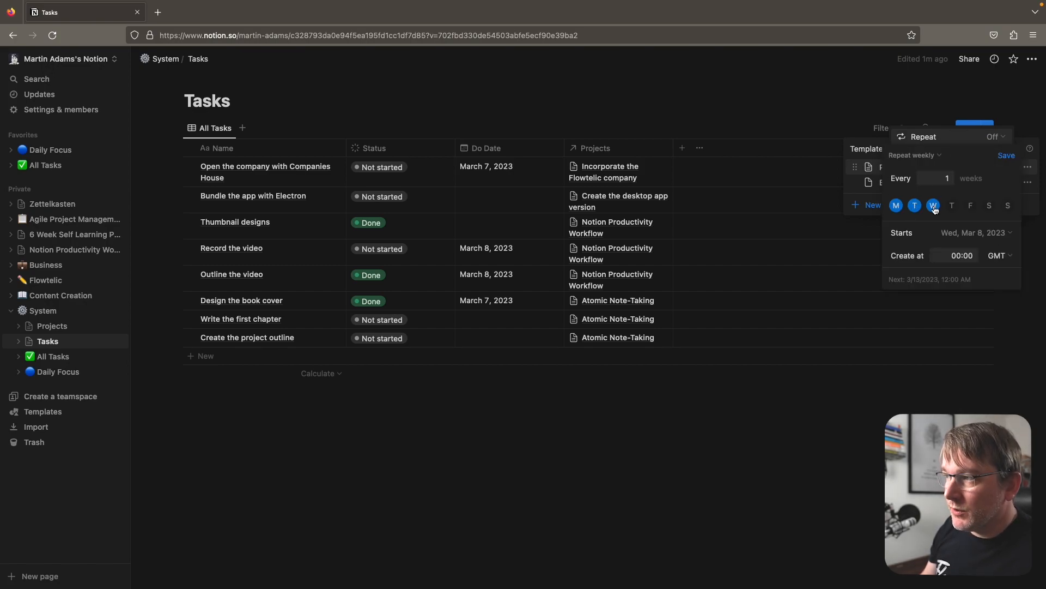
{"action": "left_click", "coordinate": [952, 205]}
{"action": "left_click", "coordinate": [971, 206]}
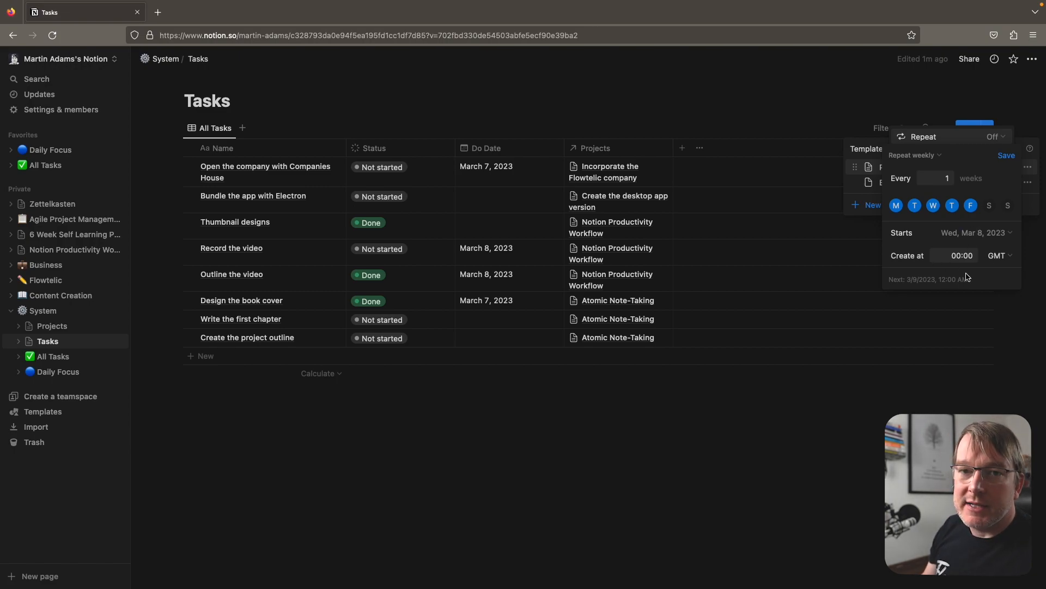
{"action": "left_click", "coordinate": [1006, 156]}
{"action": "left_click", "coordinate": [872, 416]}
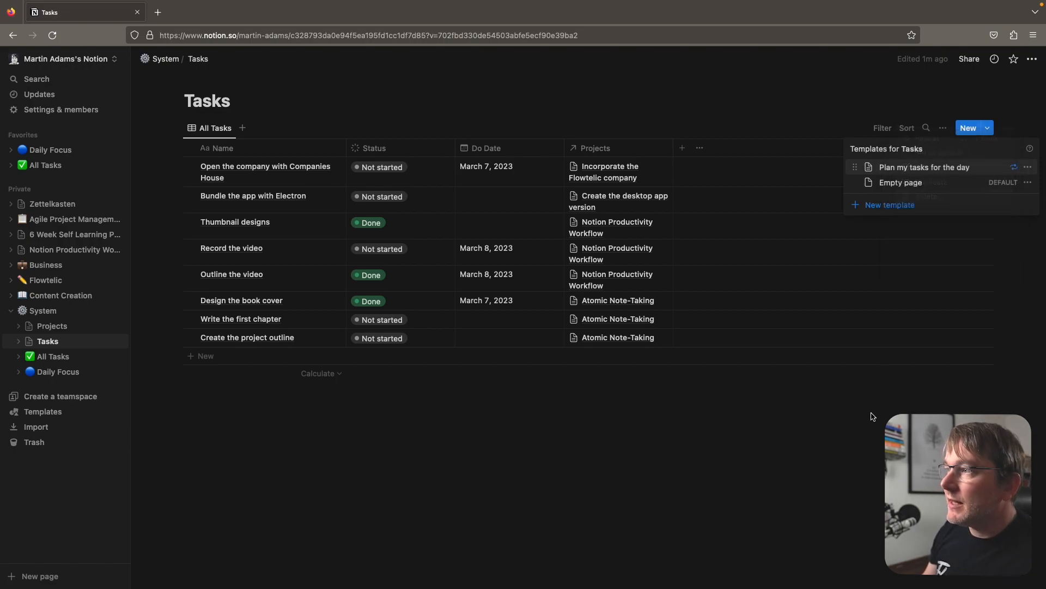
{"action": "left_click", "coordinate": [868, 410]}
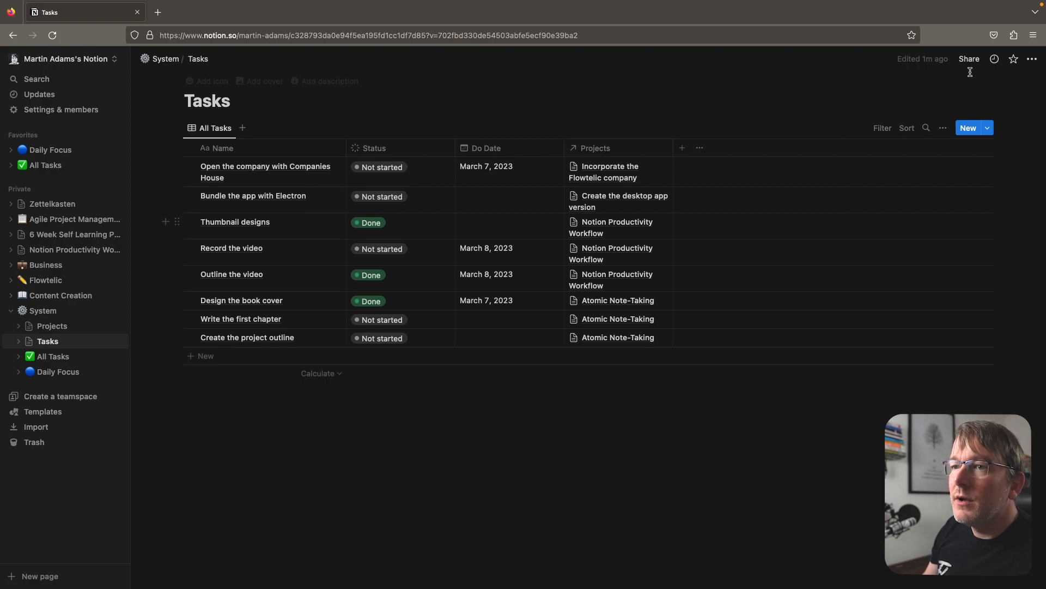
- Create a new task in the Tasks database from the Plan my tasks for the day template
{"action": "left_click", "coordinate": [966, 132]}
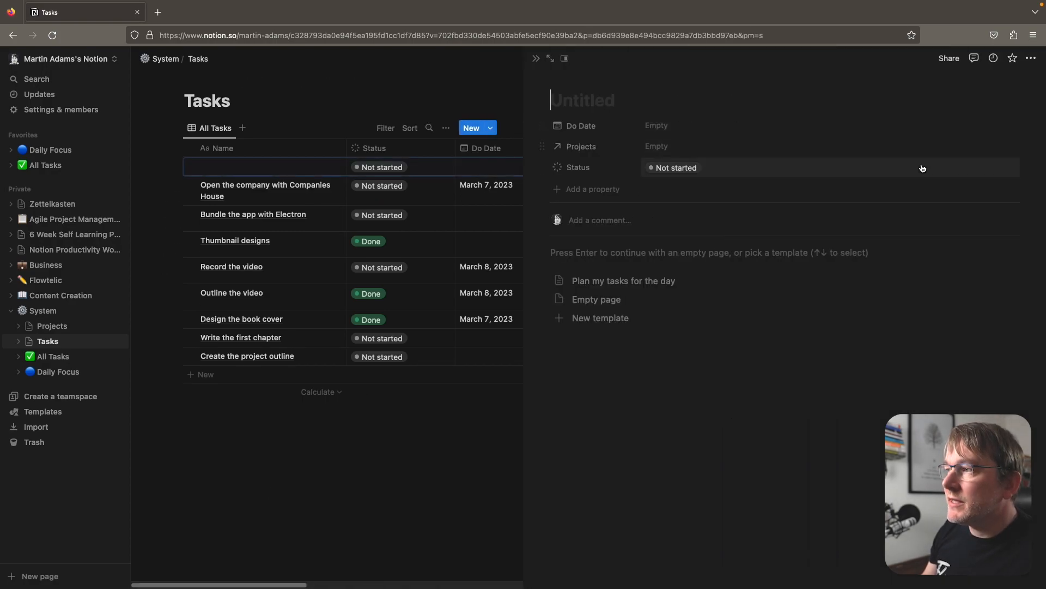
{"action": "key", "text": "Escape"}
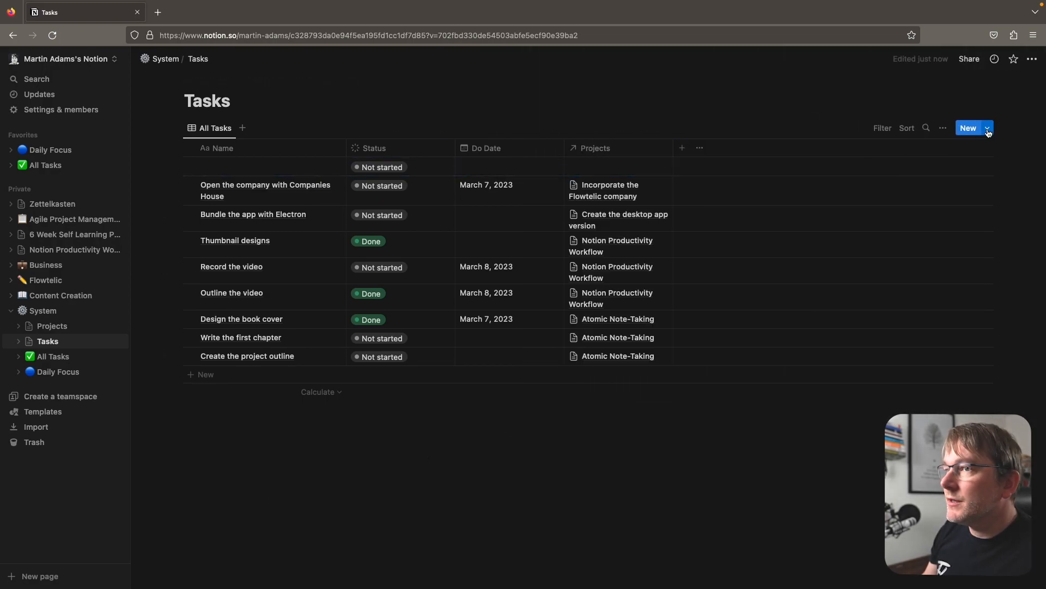
{"action": "left_click", "coordinate": [988, 128]}
{"action": "left_click", "coordinate": [921, 172]}
{"action": "left_click", "coordinate": [362, 472]}
- Delete the unnamed blank task from the Tasks database
{"action": "right_click", "coordinate": [264, 185]}
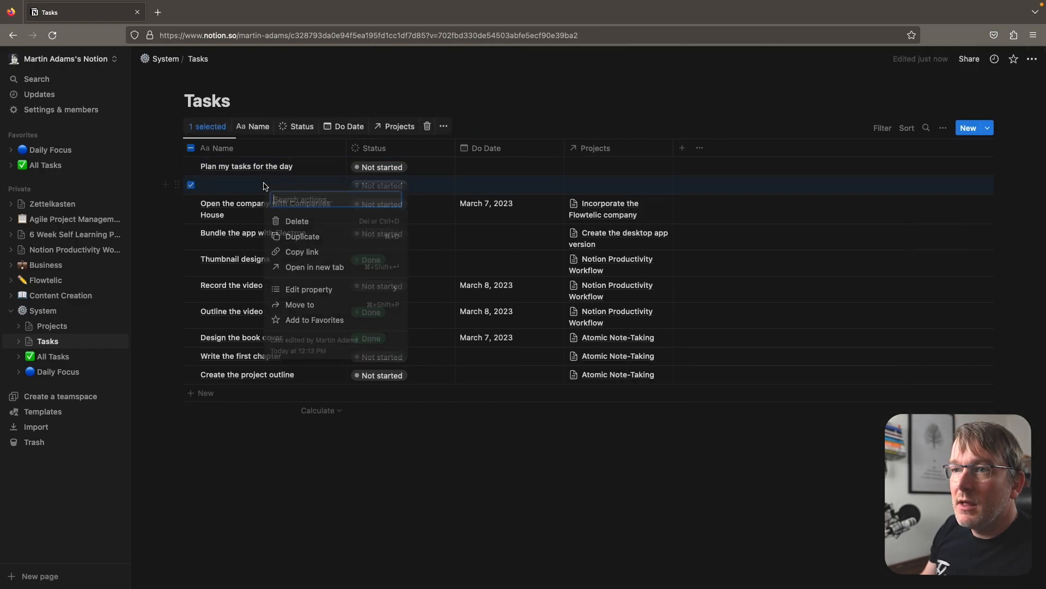
{"action": "left_click", "coordinate": [297, 221]}
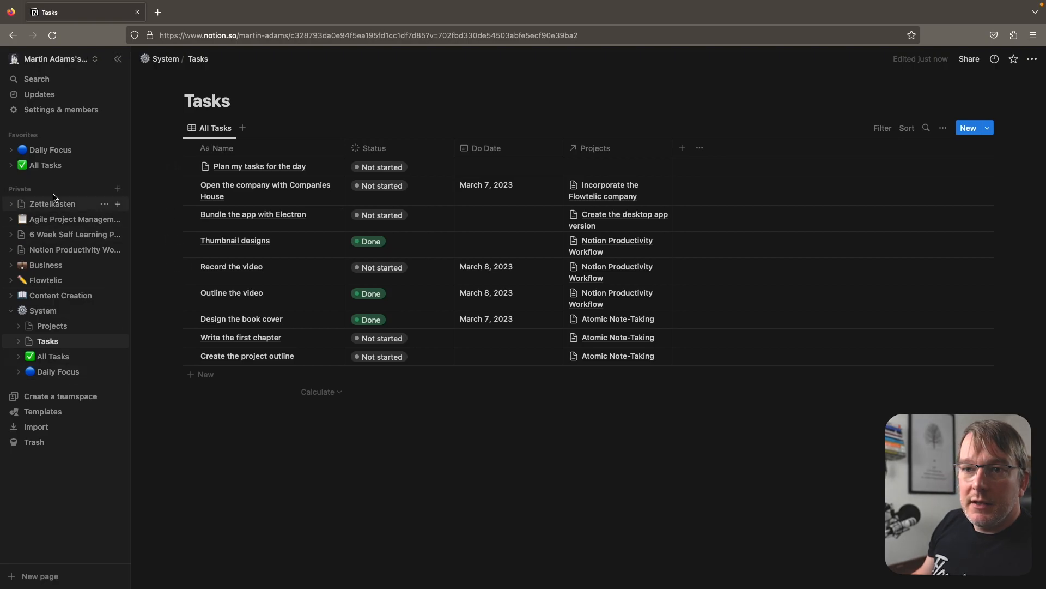
- Check the Daily Focus entry's task board and the All Tasks page's current tasks for the new planning task
{"action": "left_click", "coordinate": [57, 152]}
{"action": "left_click", "coordinate": [239, 189]}
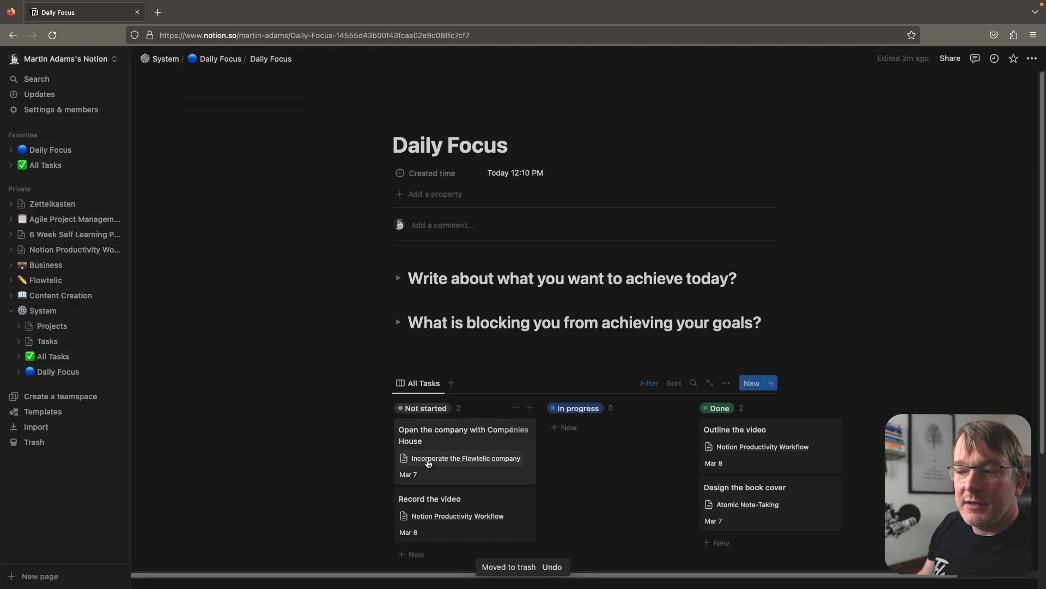
{"action": "scroll", "coordinate": [419, 460], "scroll_direction": "down", "scroll_amount": 3}
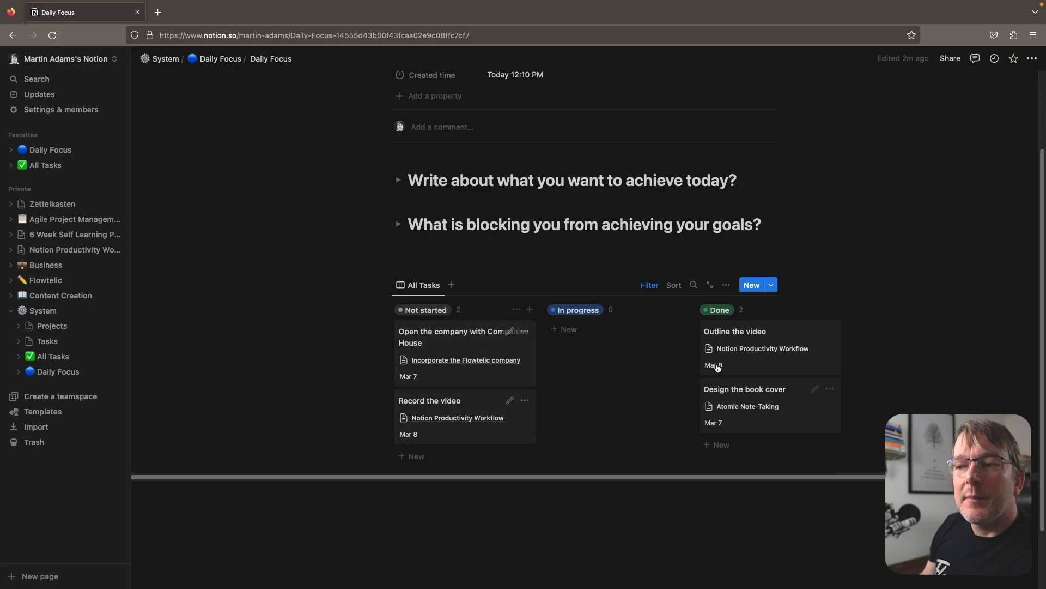
{"action": "left_click", "coordinate": [53, 356]}
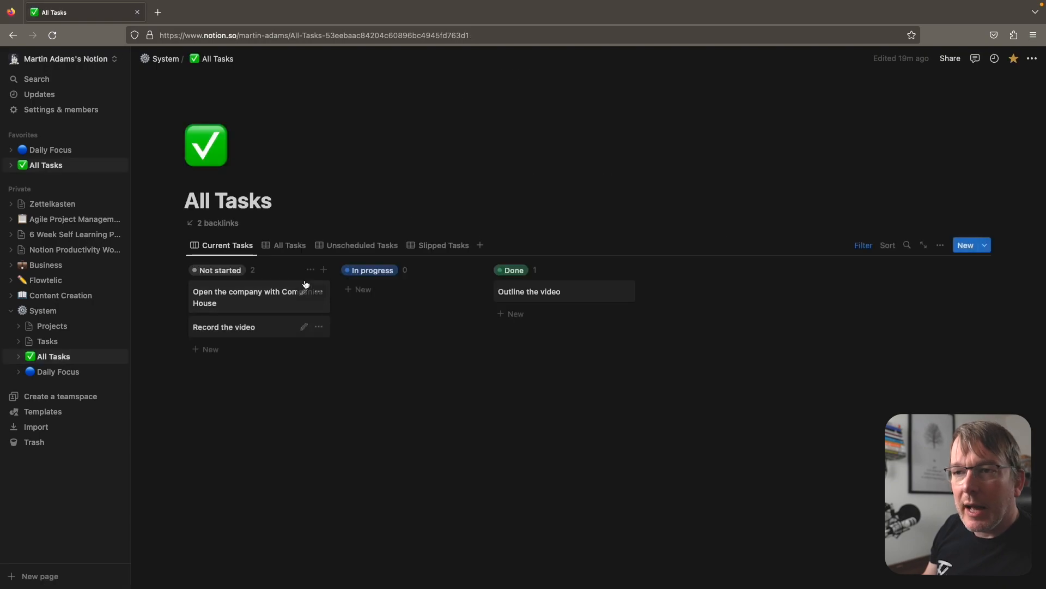
- Return to the Tasks database to check the planning task's Do Date and show the available task templates
{"action": "left_click", "coordinate": [48, 340]}
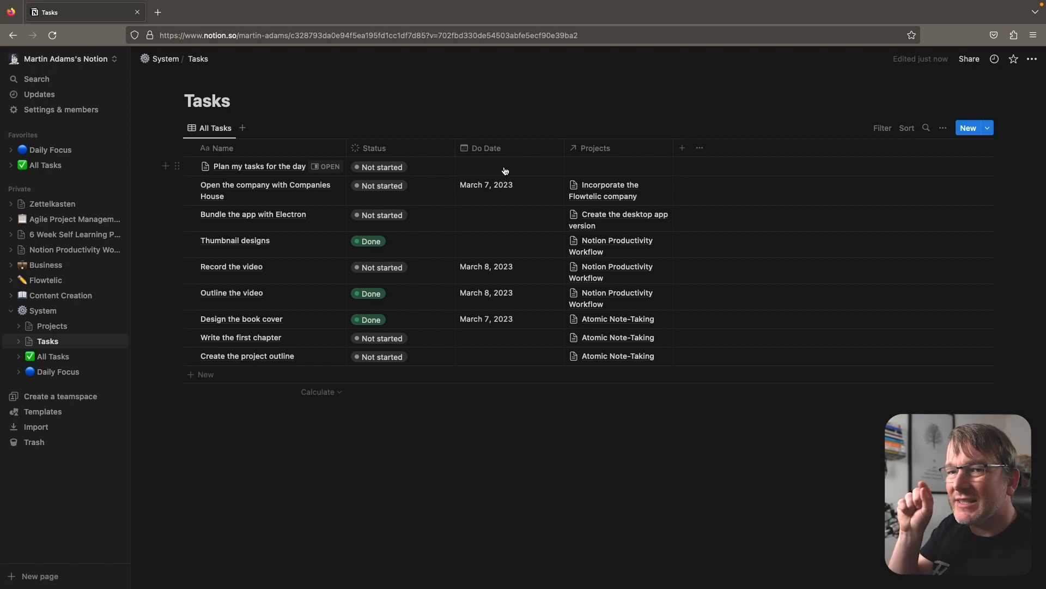
{"action": "left_click", "coordinate": [990, 131]}
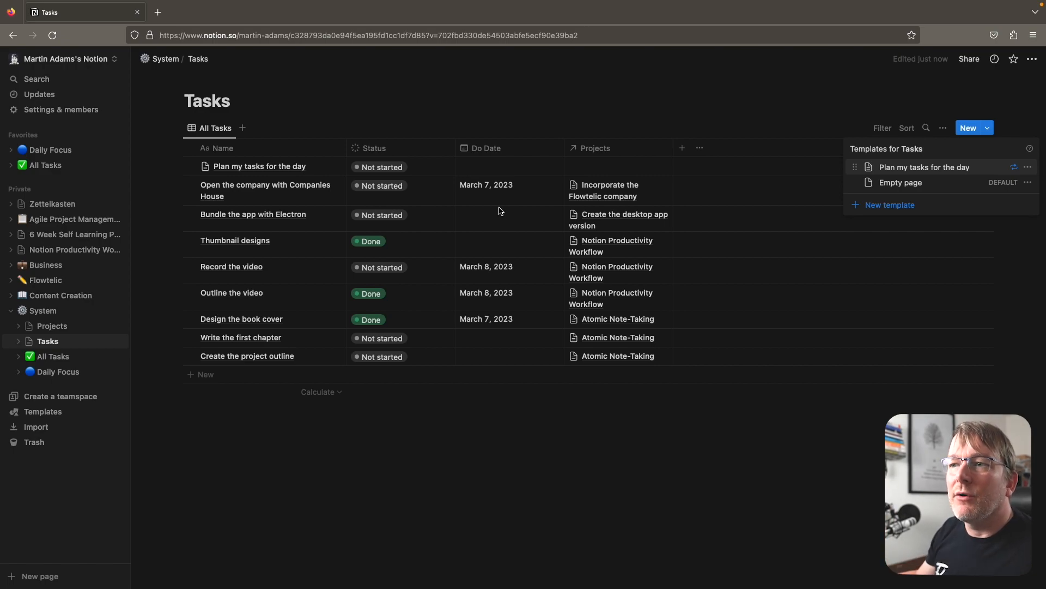
- Open the "Plan my tasks for the day" template of the Tasks database for editing
{"action": "left_click", "coordinate": [1030, 167]}
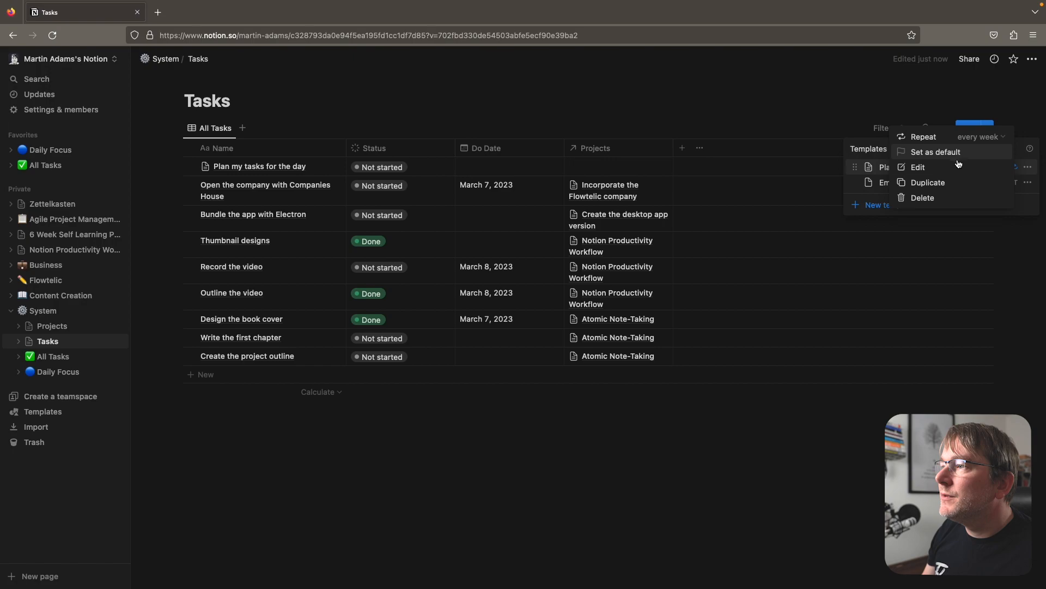
{"action": "left_click", "coordinate": [920, 170]}
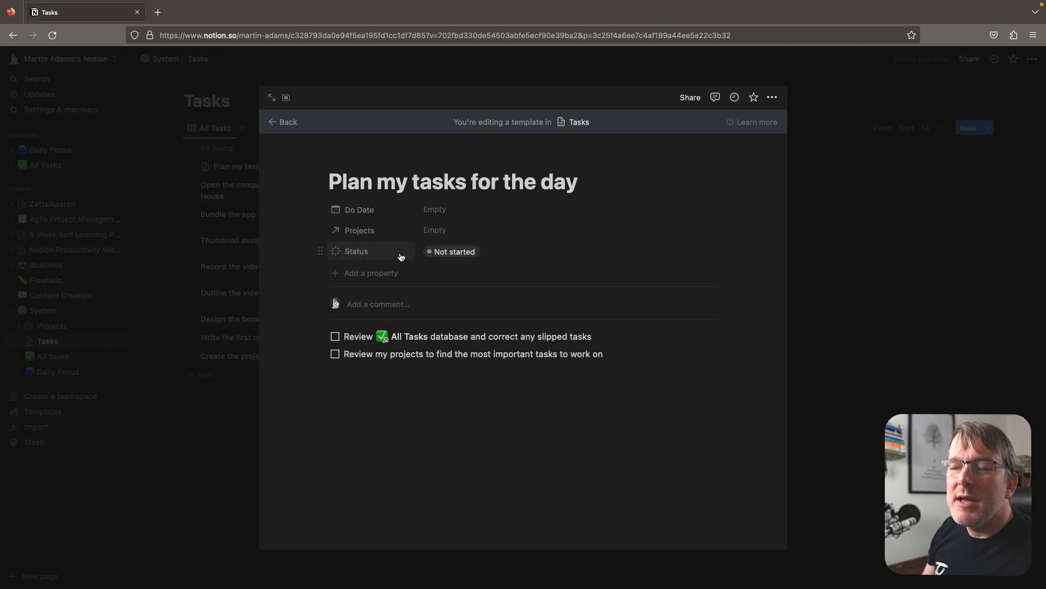
{"action": "left_click", "coordinate": [514, 251]}
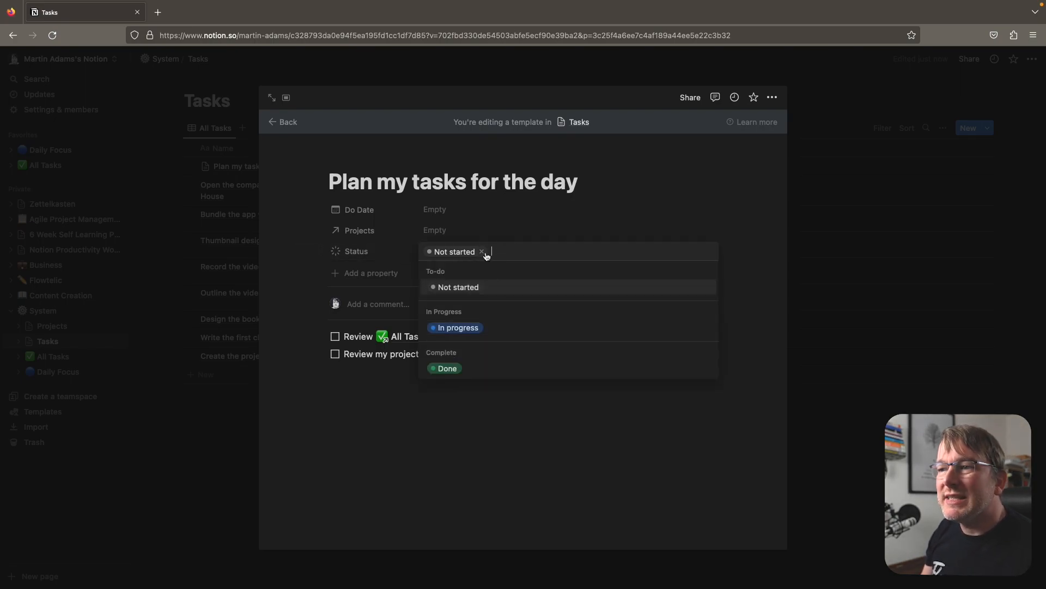
{"action": "key", "text": "Escape"}
{"action": "left_click", "coordinate": [395, 251]}
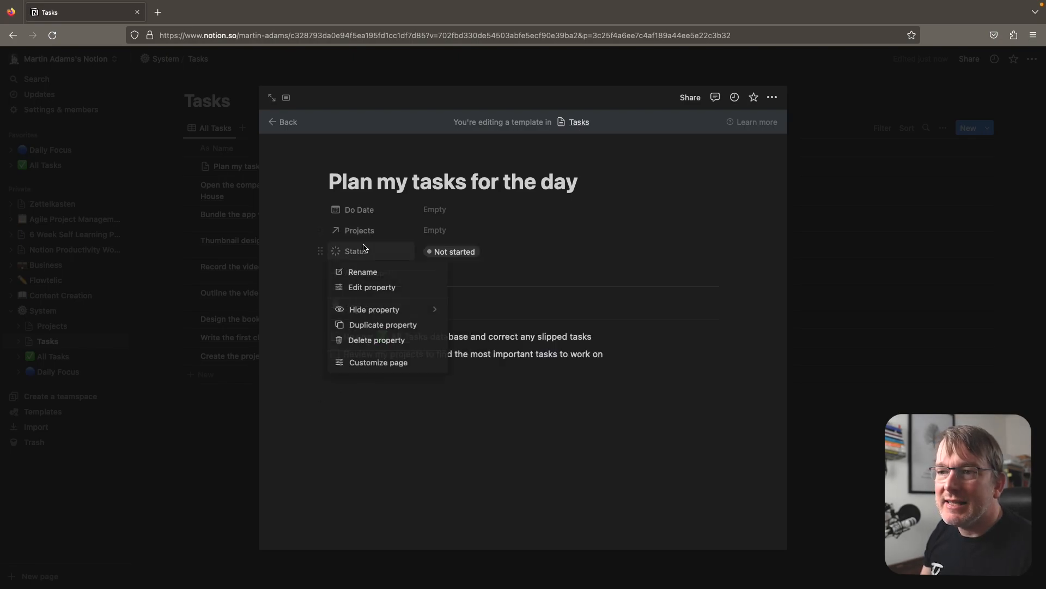
{"action": "left_click", "coordinate": [375, 289]}
{"action": "left_click", "coordinate": [635, 425]}
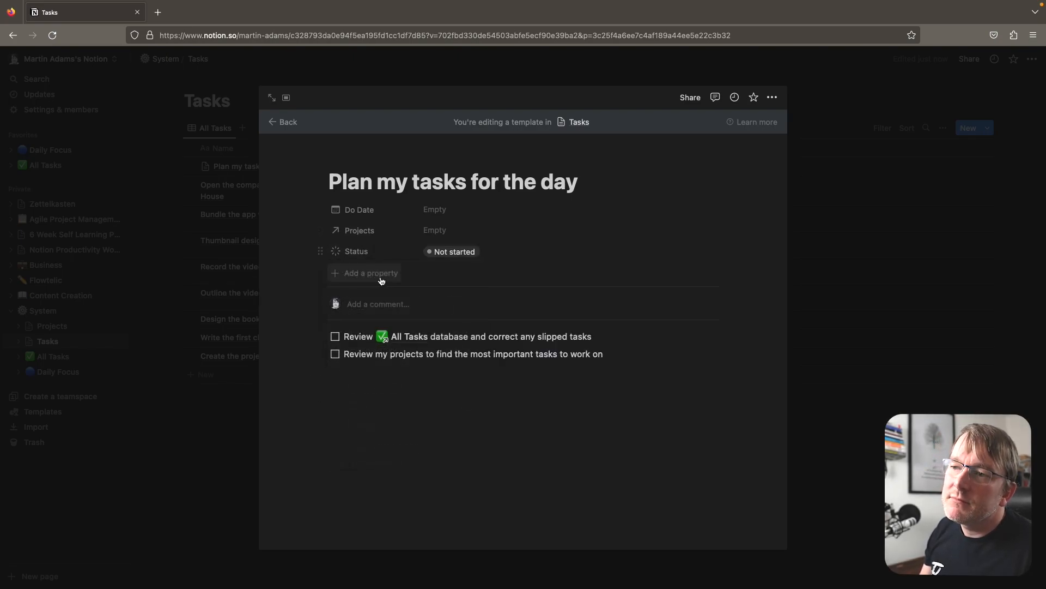
- Add a property named "Task Type" to the template and set its type to Select
{"action": "left_click", "coordinate": [384, 272]}
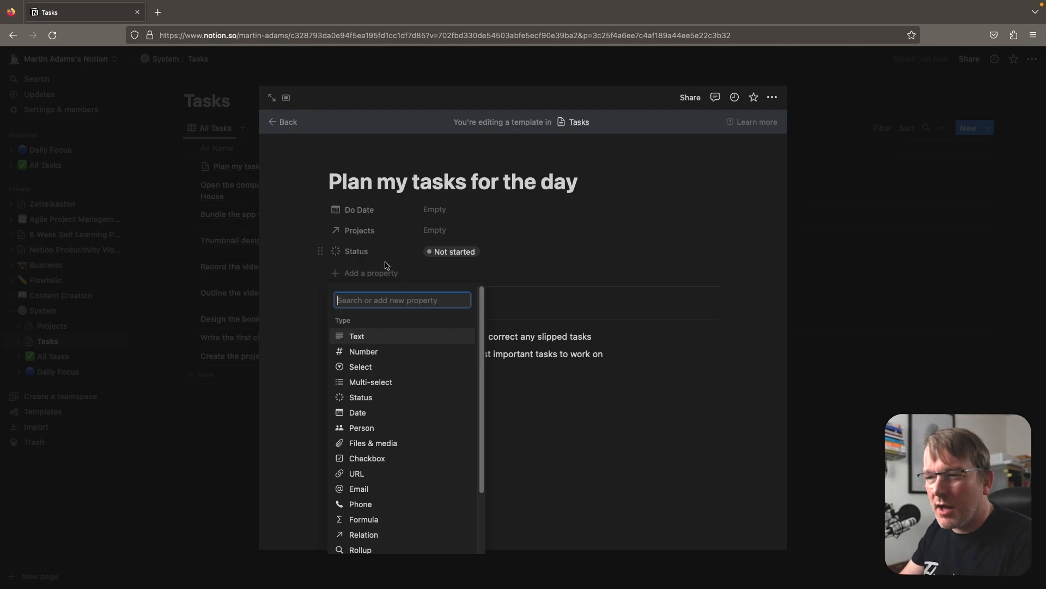
{"action": "type", "text": "Task Type"}
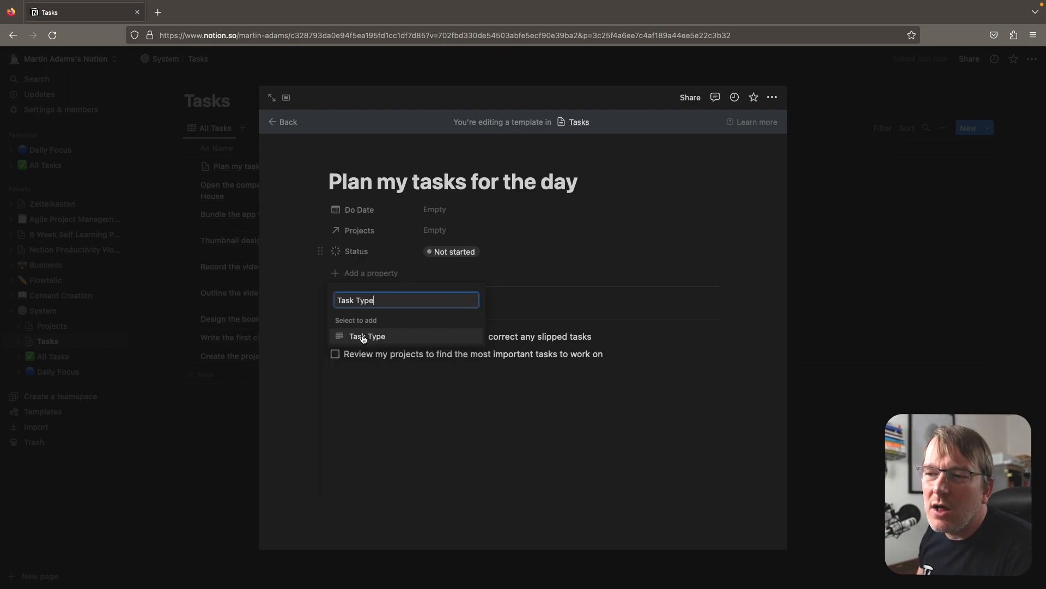
{"action": "left_click", "coordinate": [364, 338]}
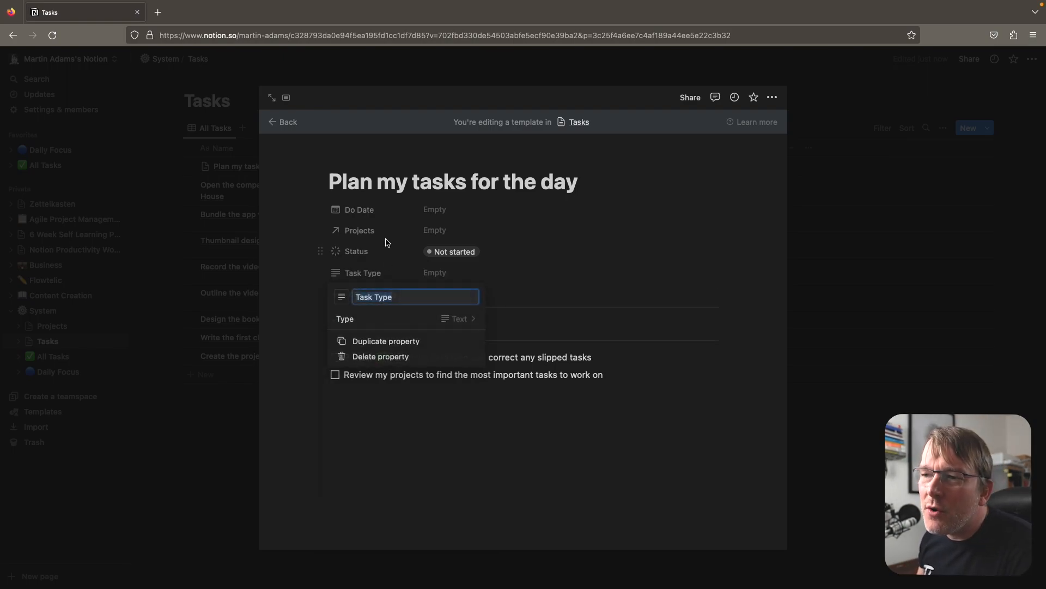
{"action": "key", "text": "Escape"}
{"action": "left_click", "coordinate": [360, 273]}
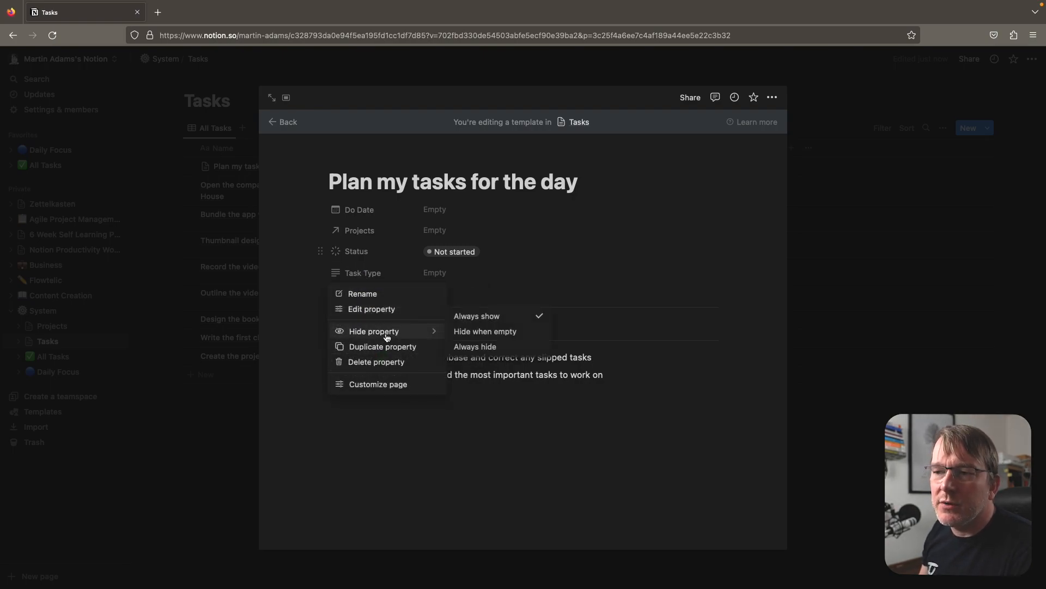
{"action": "left_click", "coordinate": [387, 308]}
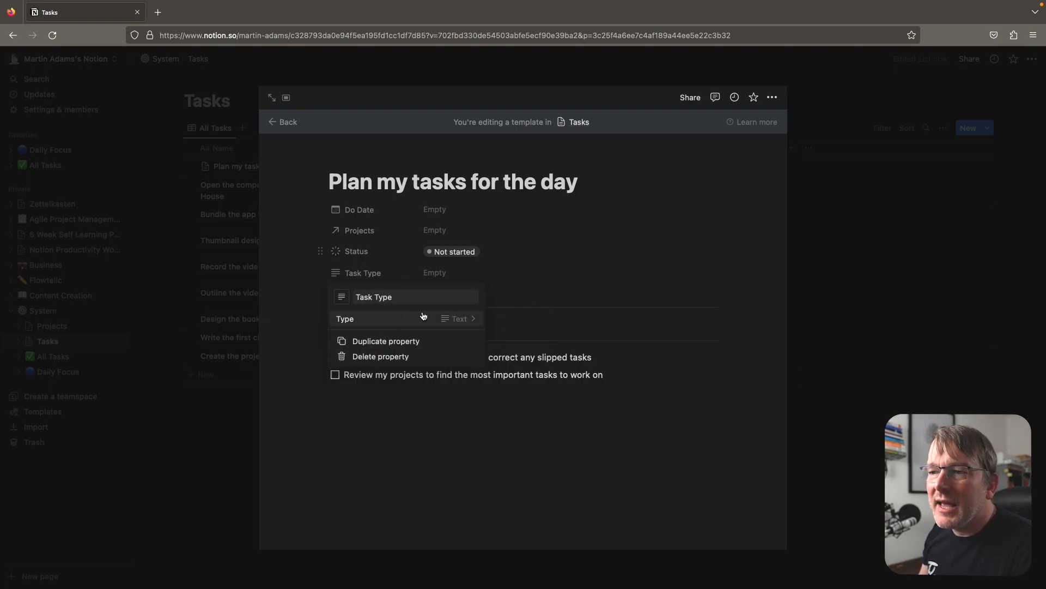
{"action": "left_click", "coordinate": [479, 323]}
{"action": "left_click", "coordinate": [362, 366]}
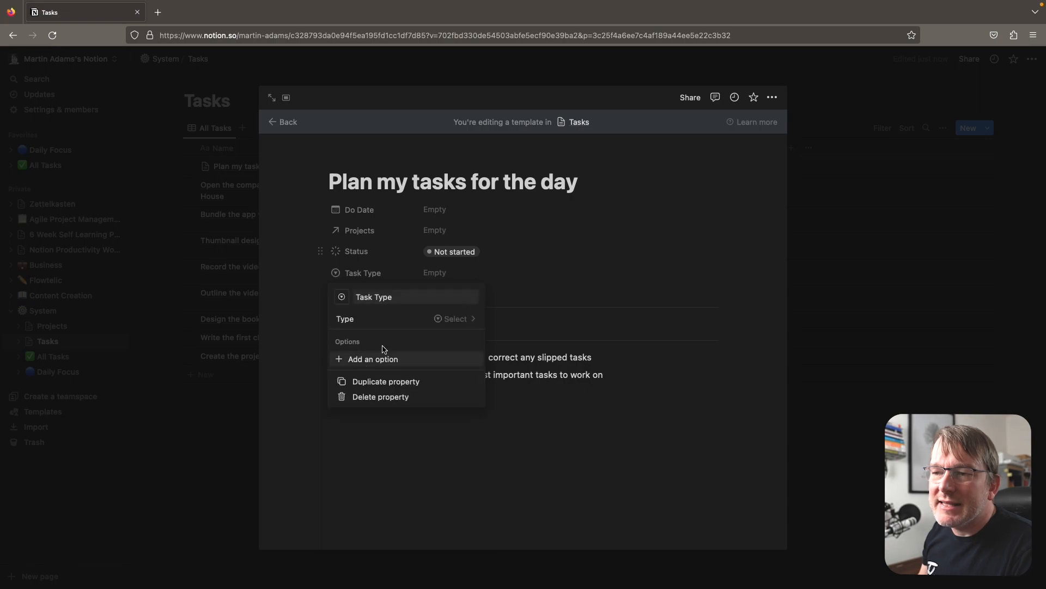
- Create a "Recurring" option for Task Type, assign it to the template, and close the template
{"action": "left_click", "coordinate": [368, 359]}
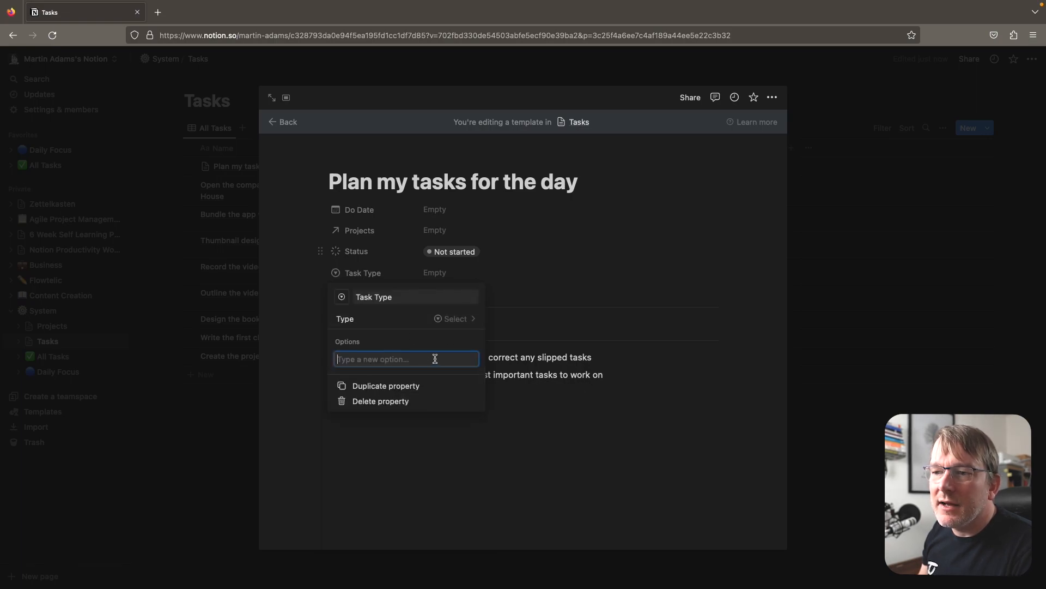
{"action": "type", "text": "Recurring"}
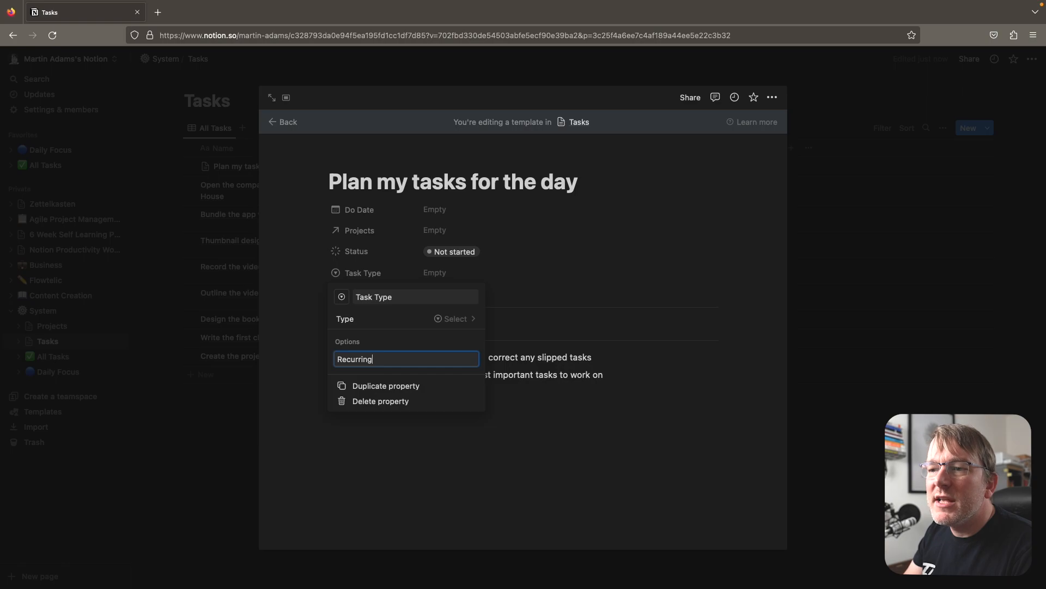
{"action": "key", "text": "Return"}
{"action": "left_click", "coordinate": [571, 474]}
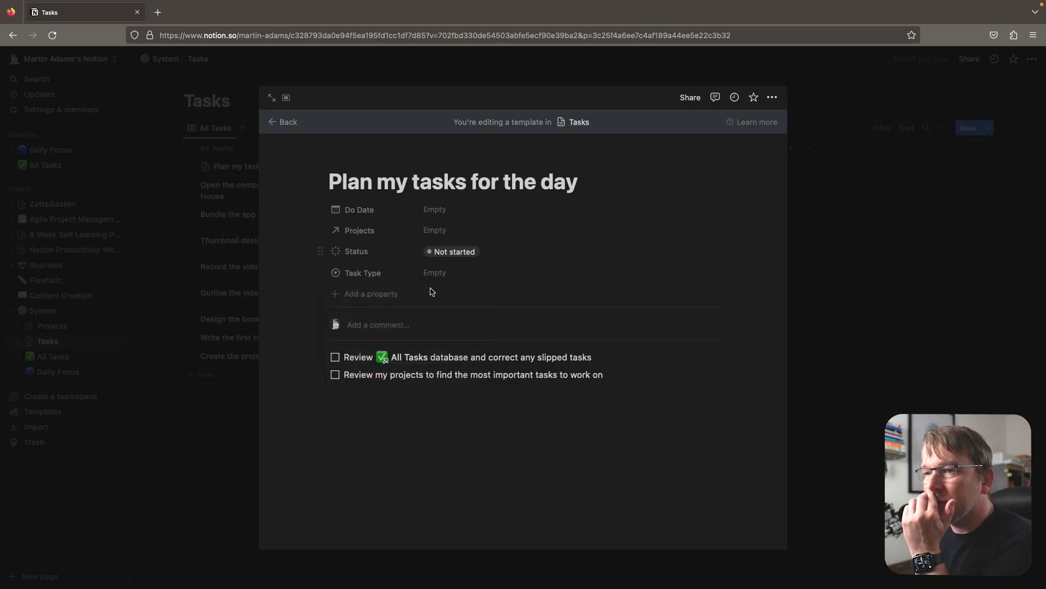
{"action": "left_click", "coordinate": [447, 272]}
{"action": "left_click", "coordinate": [459, 308]}
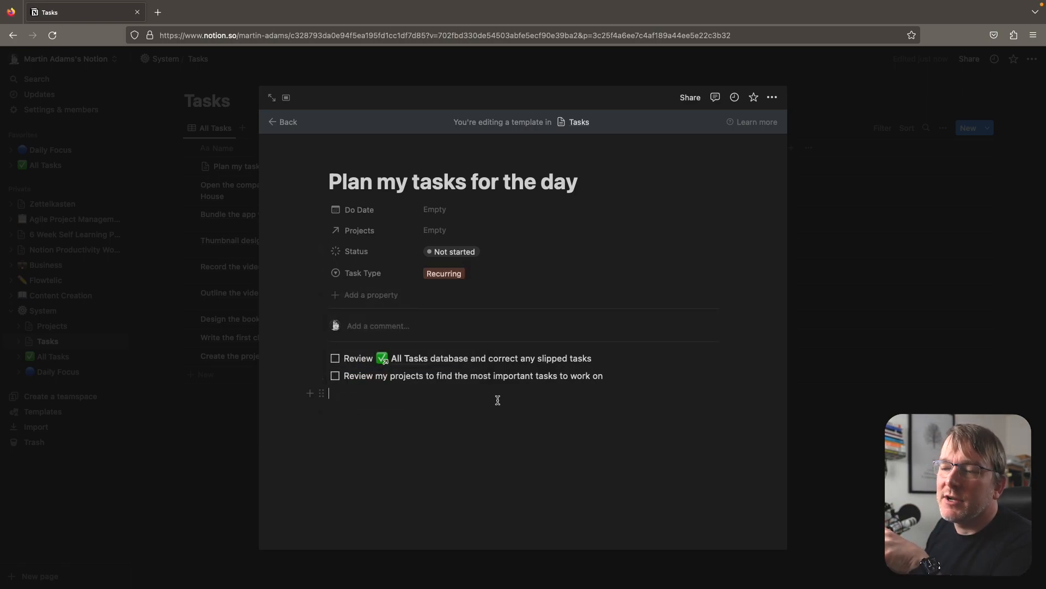
{"action": "left_click", "coordinate": [856, 322]}
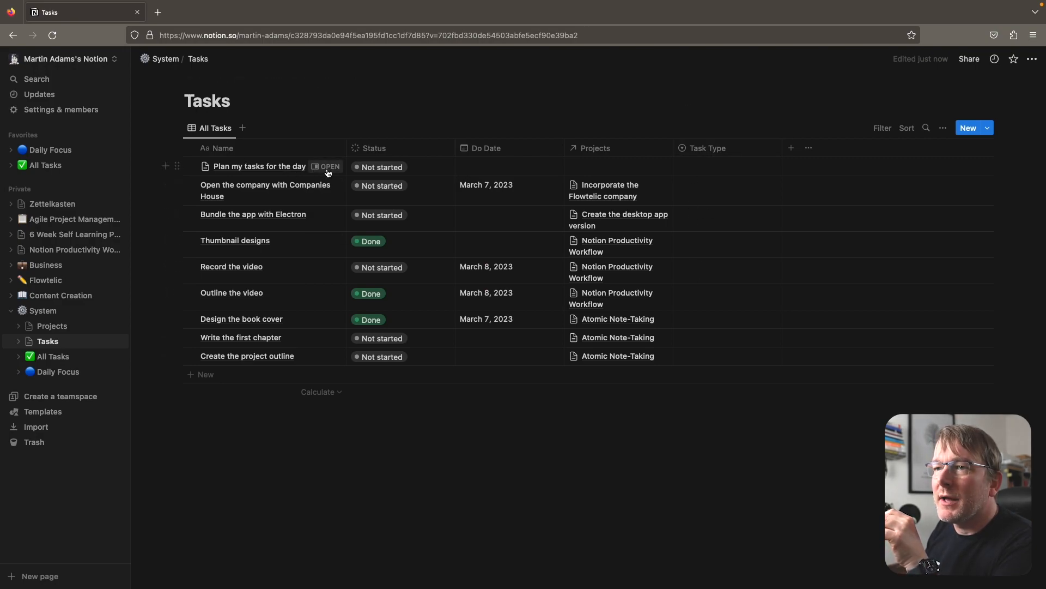
- Set the Task Type of the existing "Plan my tasks for the day" task to Recurring
{"action": "left_click", "coordinate": [326, 168]}
{"action": "left_click", "coordinate": [659, 189]}
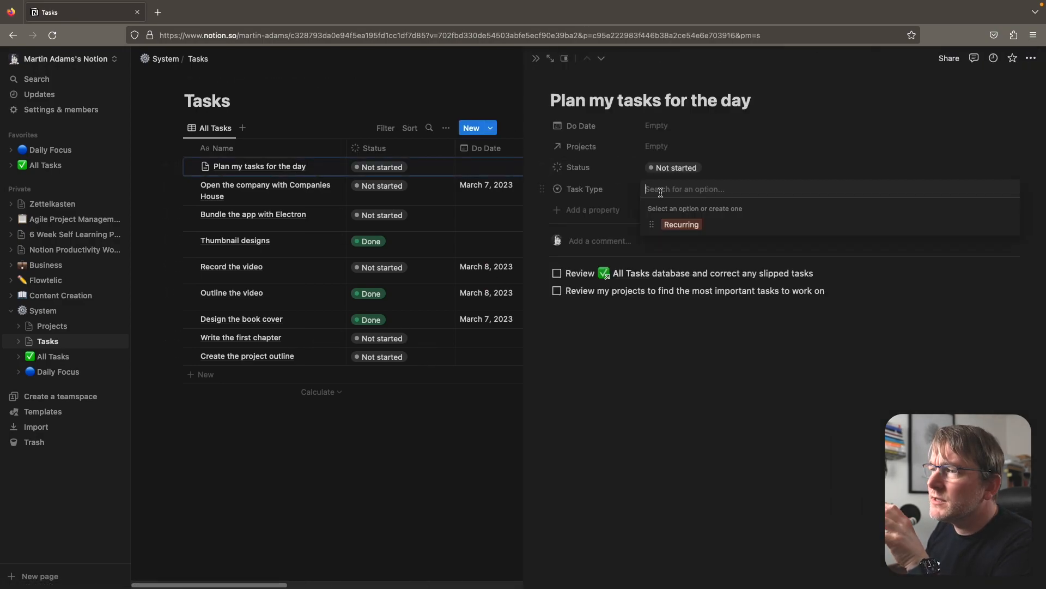
{"action": "left_click", "coordinate": [680, 223]}
{"action": "left_click", "coordinate": [465, 455]}
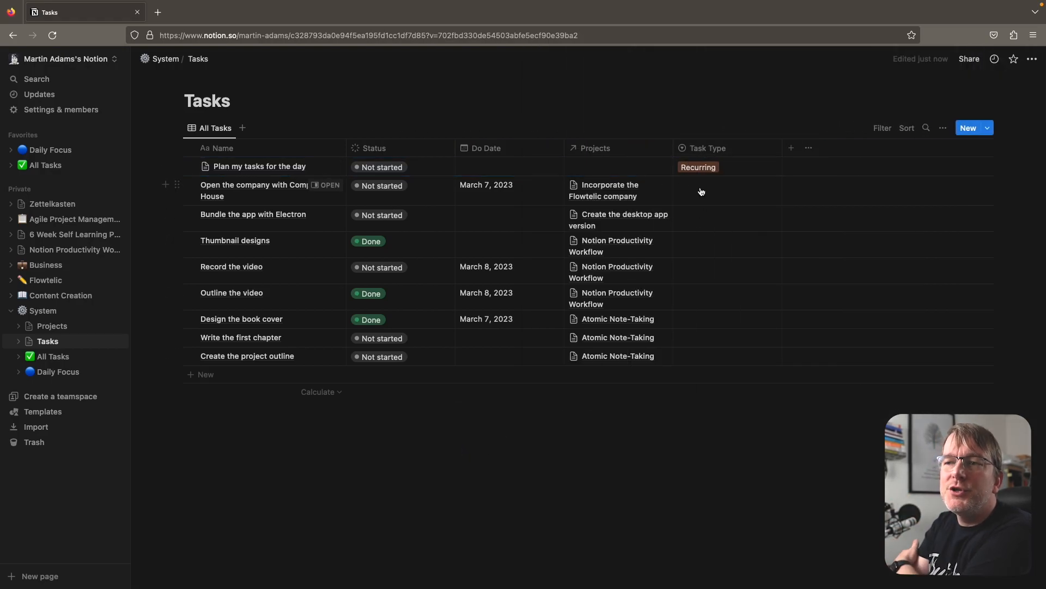
- Open the Daily Focus template of the Daily Focus database for editing
{"action": "left_click", "coordinate": [74, 149]}
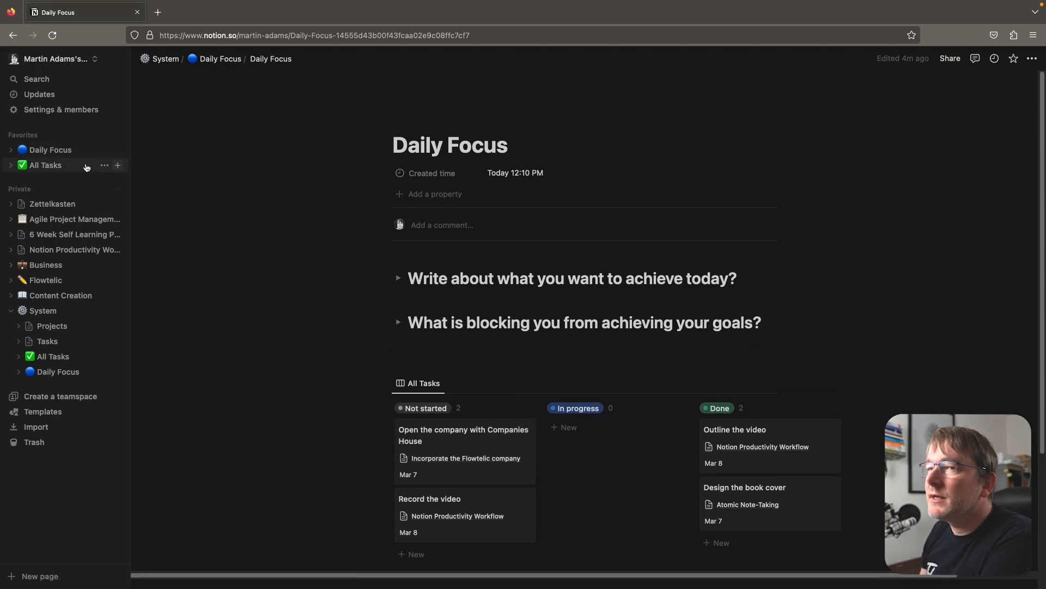
{"action": "left_click", "coordinate": [48, 149]}
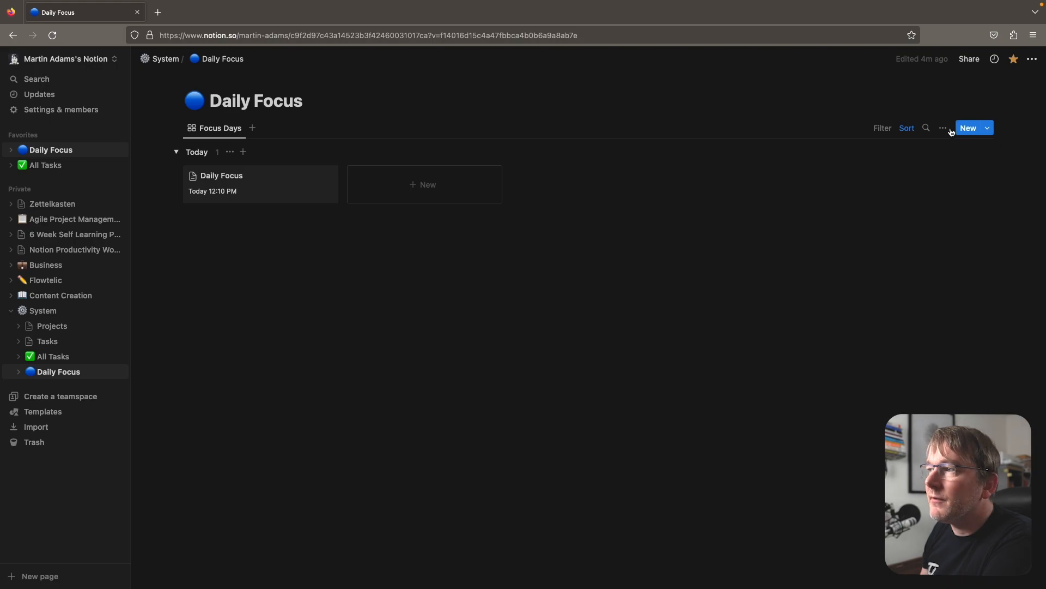
{"action": "left_click", "coordinate": [988, 128]}
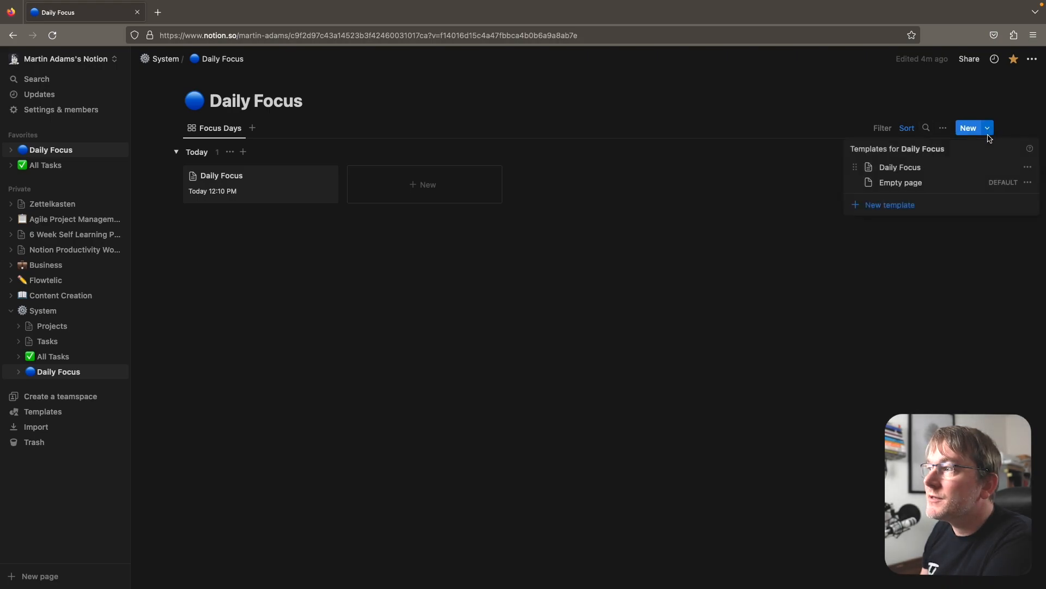
{"action": "left_click", "coordinate": [1028, 168]}
{"action": "left_click", "coordinate": [921, 167]}
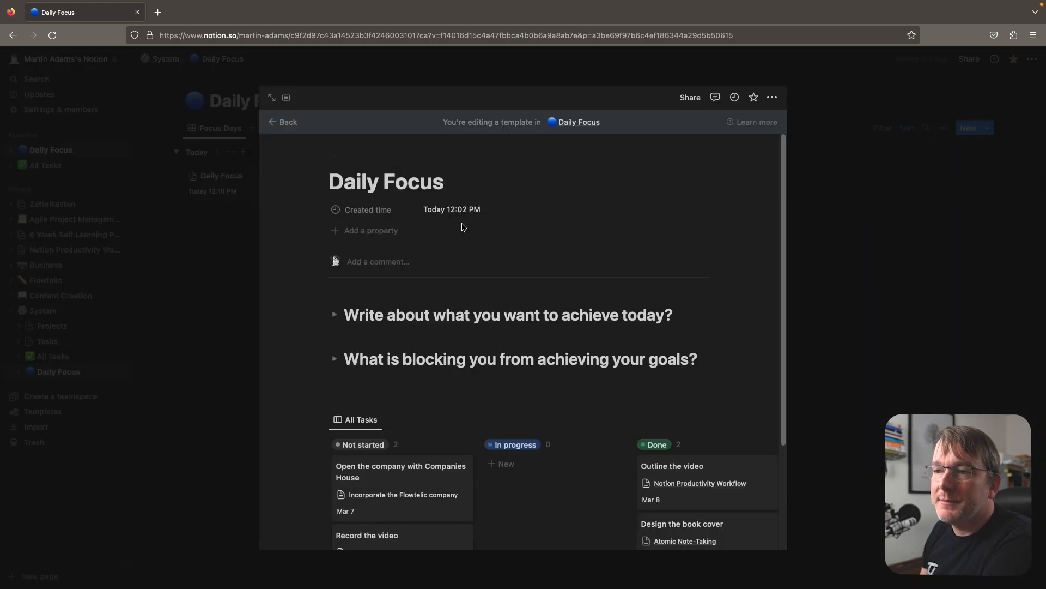
- Turn the Do Date filter rule of the template's All Tasks board into a filter group
{"action": "scroll", "coordinate": [437, 321], "scroll_direction": "down", "scroll_amount": 3}
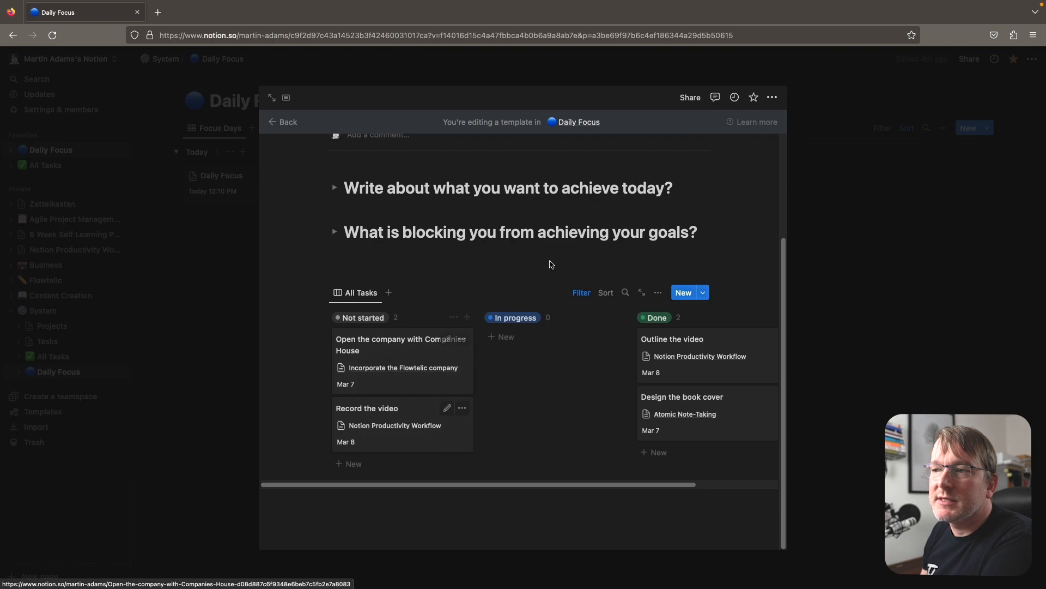
{"action": "left_click", "coordinate": [581, 294]}
{"action": "left_click", "coordinate": [359, 319]}
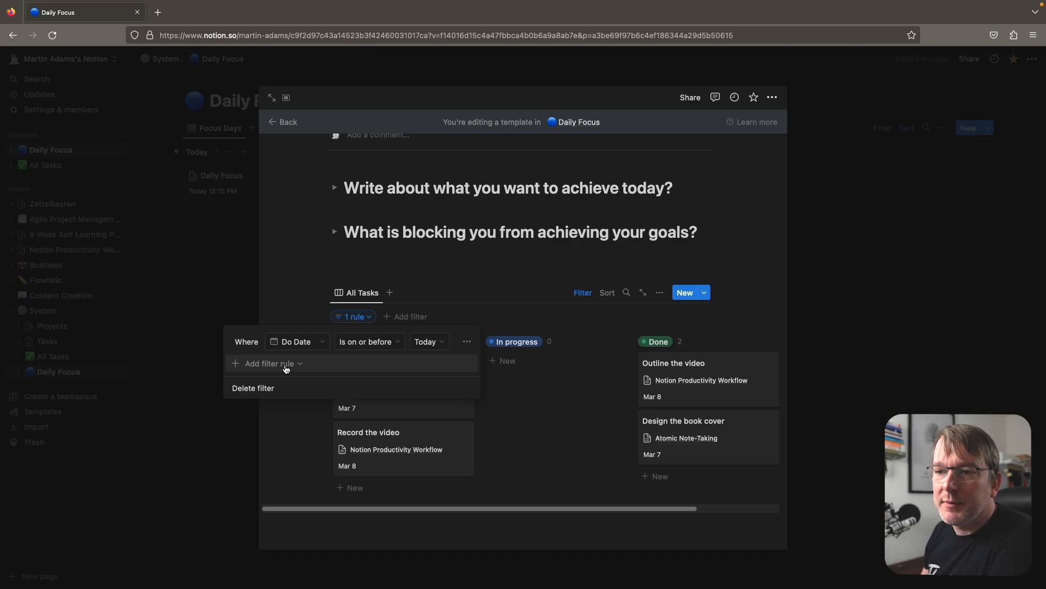
{"action": "left_click", "coordinate": [467, 342]}
{"action": "left_click", "coordinate": [464, 392]}
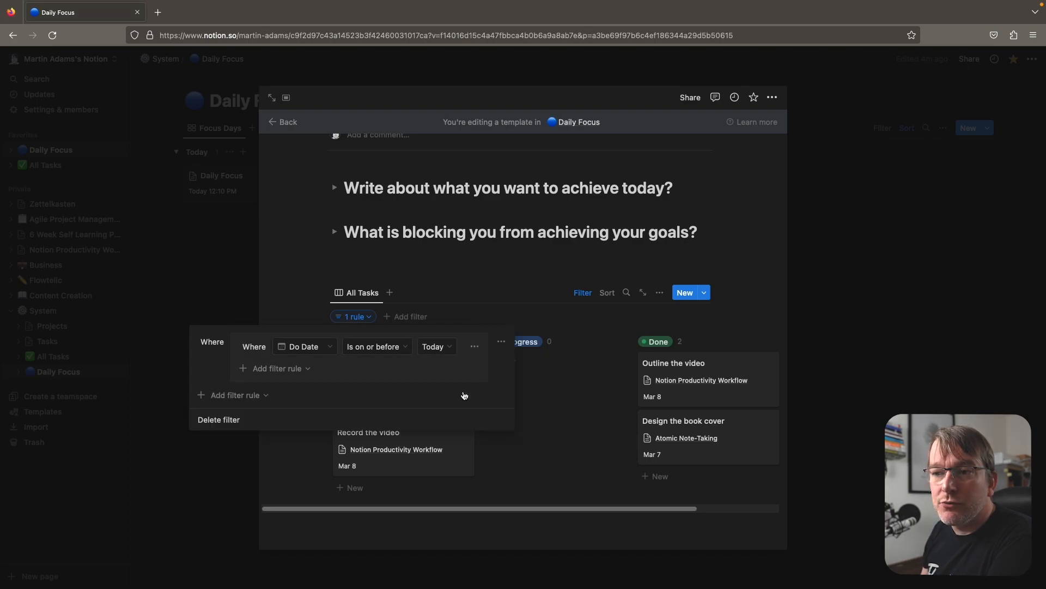
- Add a second filter group to the All Tasks board's filter and combine the two groups with Or
{"action": "left_click", "coordinate": [248, 394]}
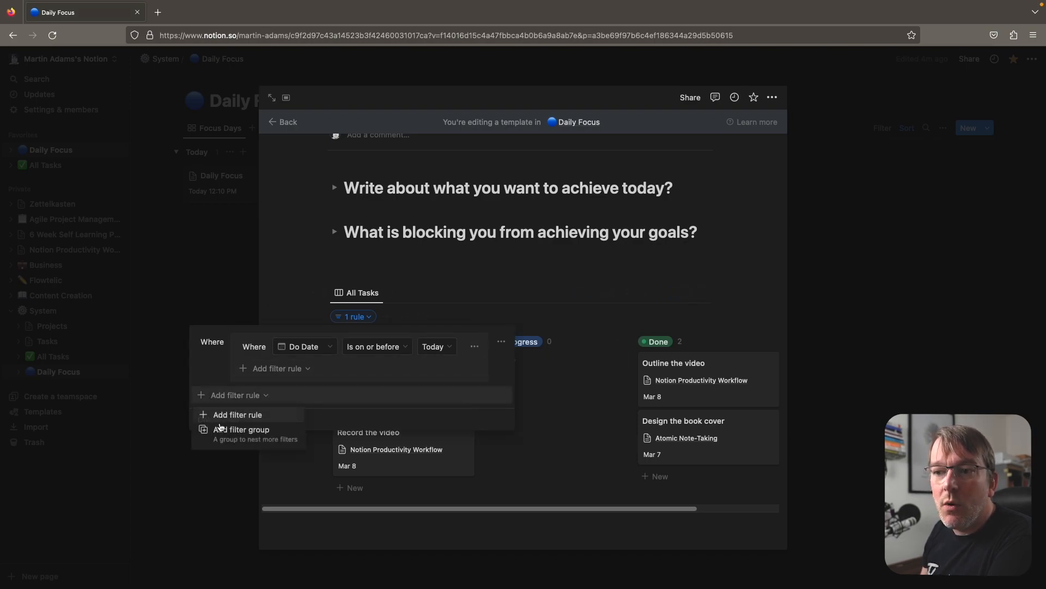
{"action": "left_click", "coordinate": [232, 435]}
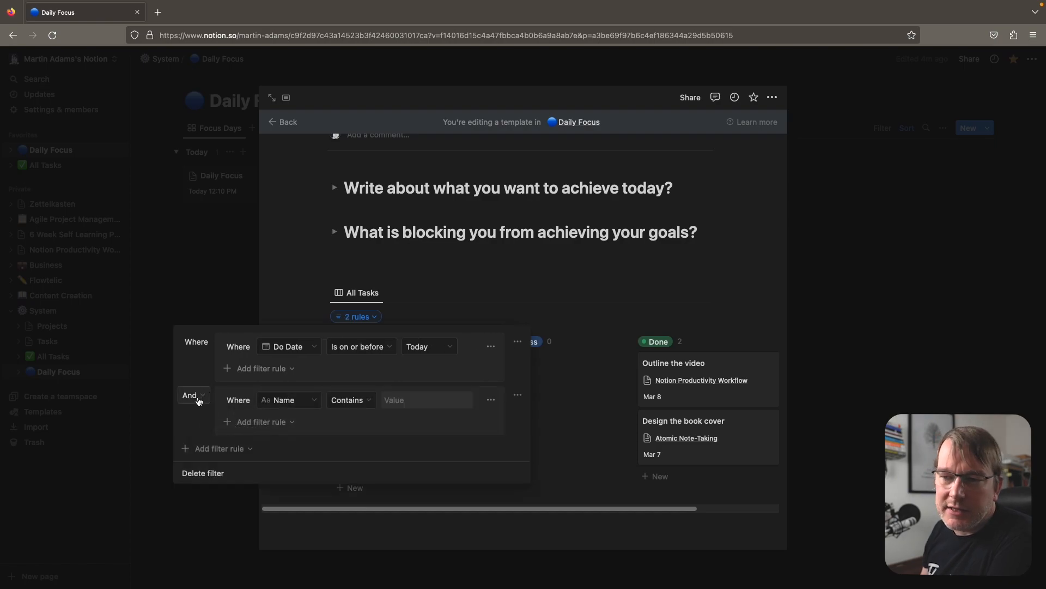
{"action": "left_click", "coordinate": [195, 396]}
{"action": "left_click", "coordinate": [164, 446]}
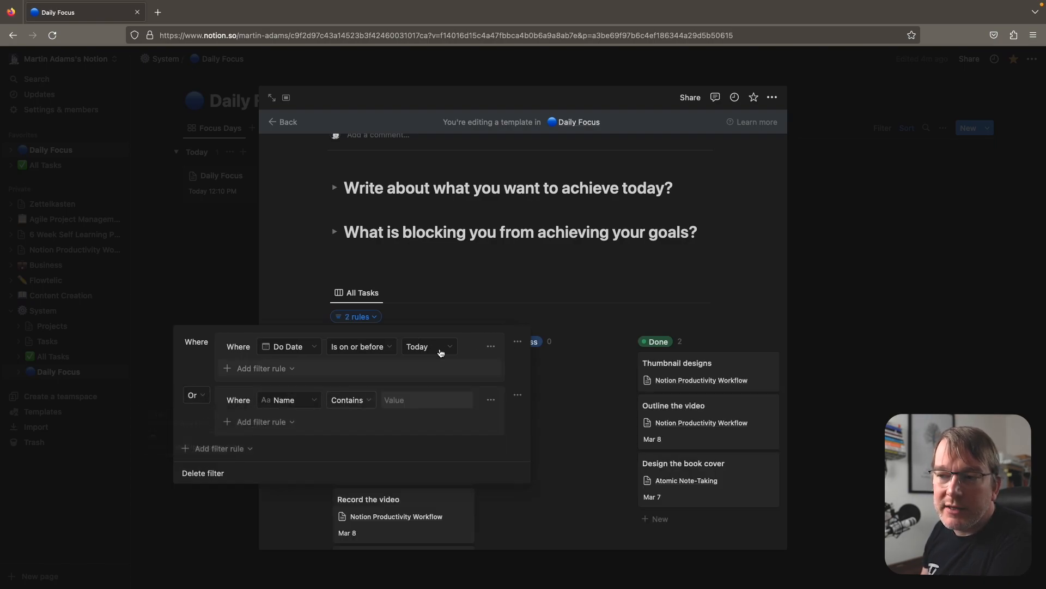
- Set the second group's rule to Status Is with Not started, In progress and Done selected
{"action": "left_click", "coordinate": [293, 403]}
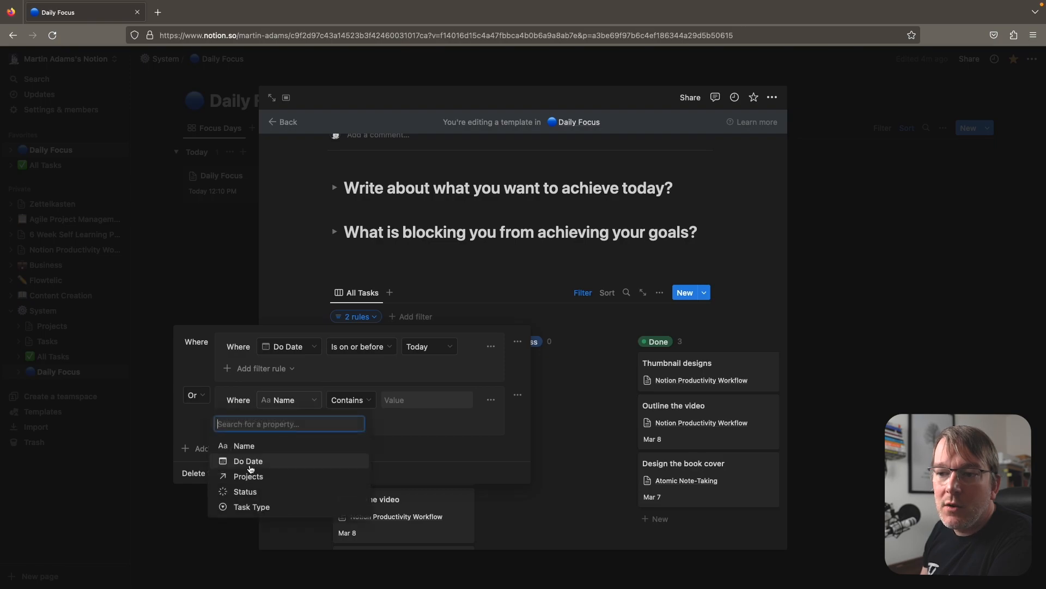
{"action": "left_click", "coordinate": [247, 489]}
{"action": "left_click", "coordinate": [353, 400]}
{"action": "left_click", "coordinate": [415, 401]}
{"action": "left_click", "coordinate": [354, 419]}
{"action": "left_click", "coordinate": [353, 450]}
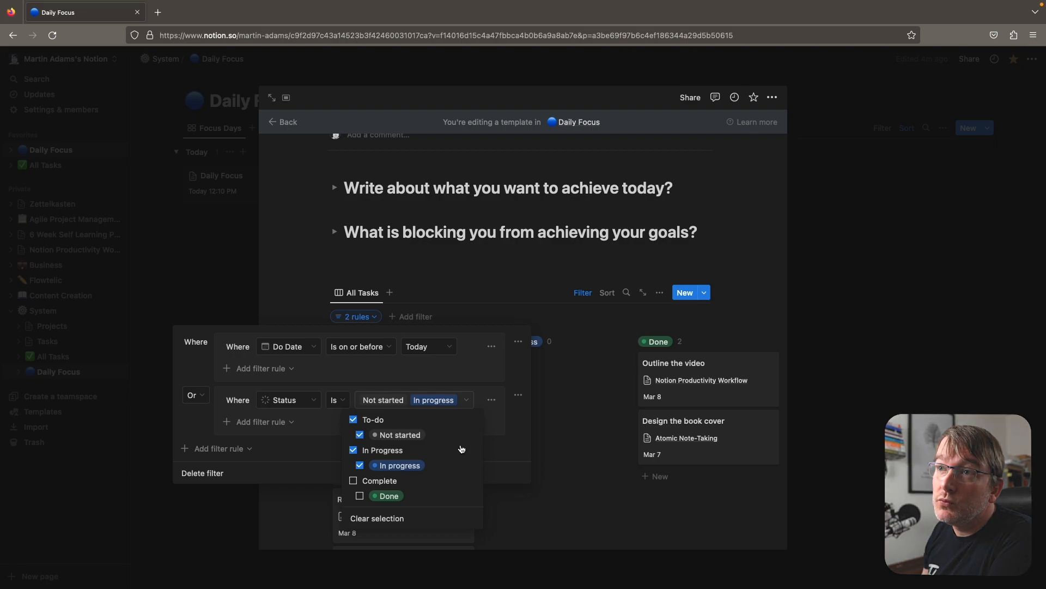
{"action": "left_click", "coordinate": [354, 481]}
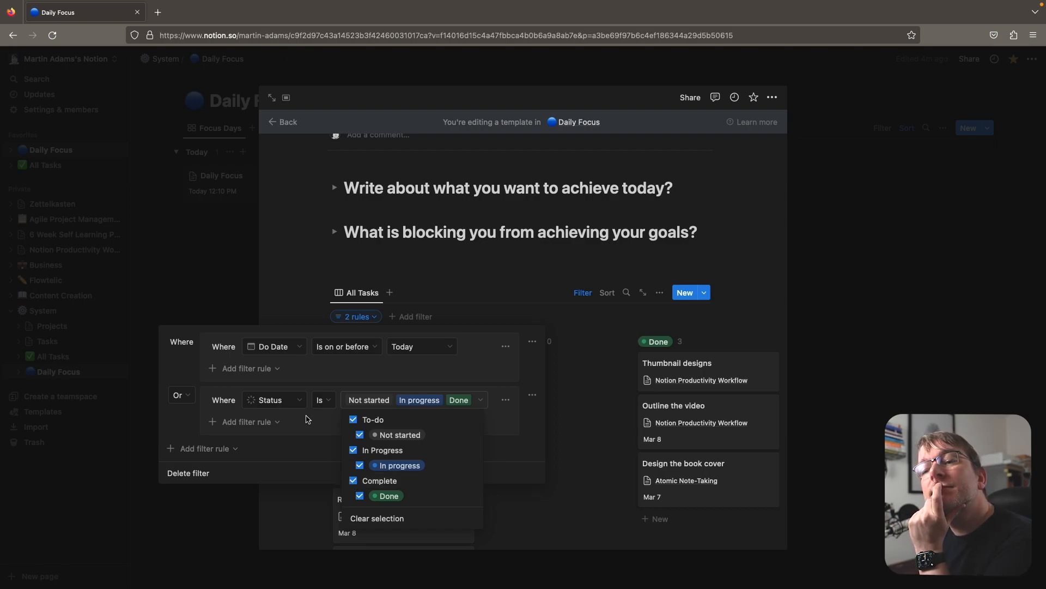
{"action": "left_click", "coordinate": [309, 419]}
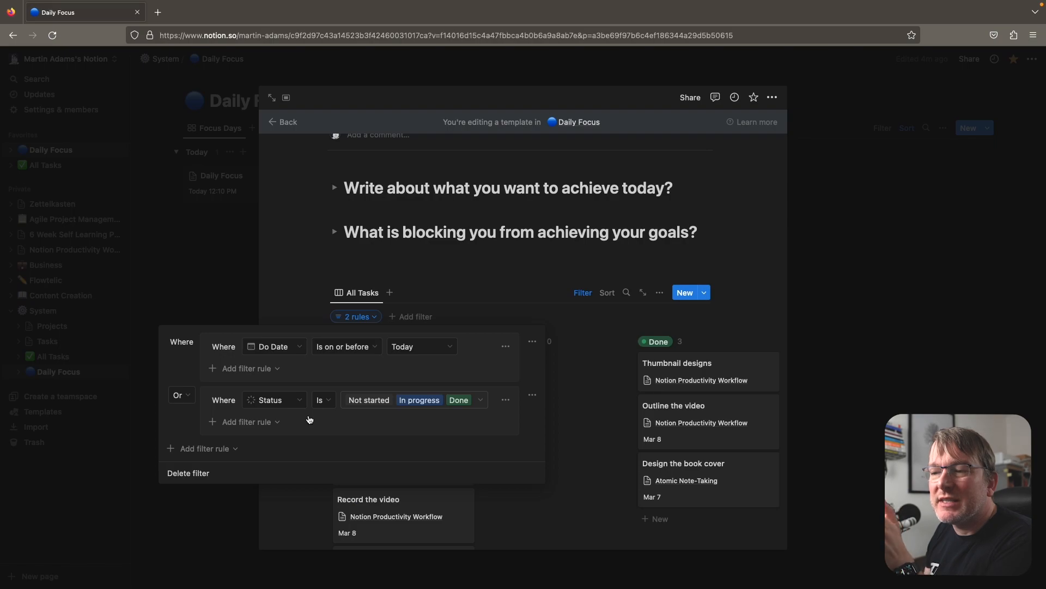
{"action": "left_click", "coordinate": [248, 422]}
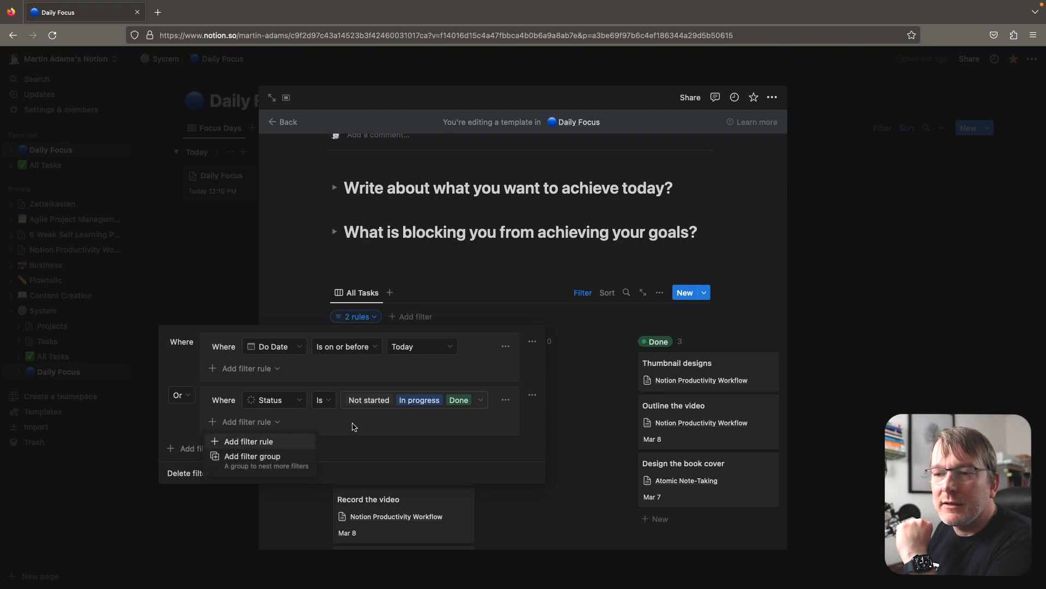
{"action": "left_click", "coordinate": [258, 461]}
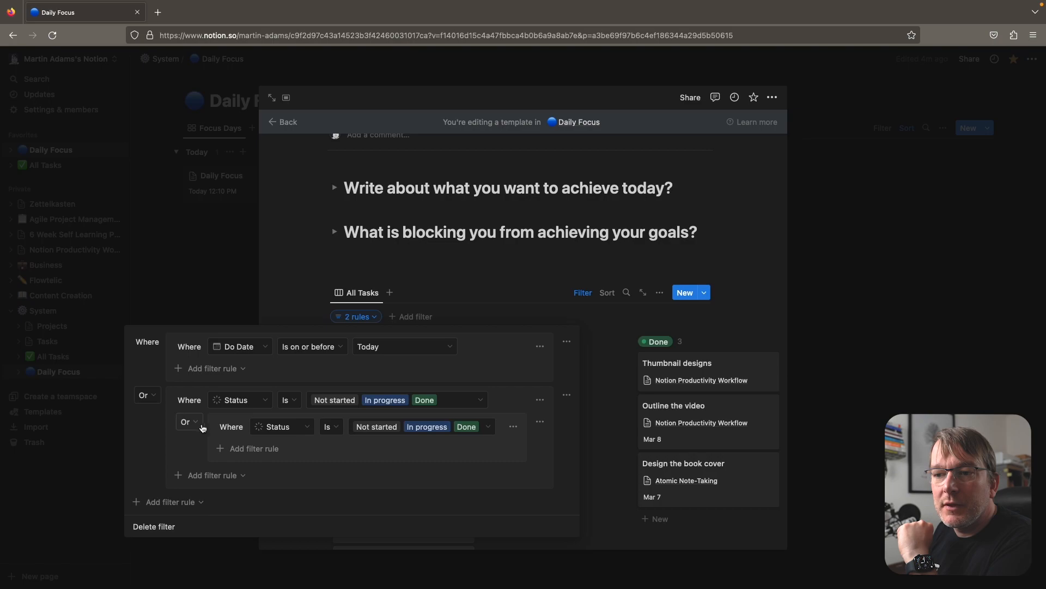
{"action": "left_click", "coordinate": [190, 428]}
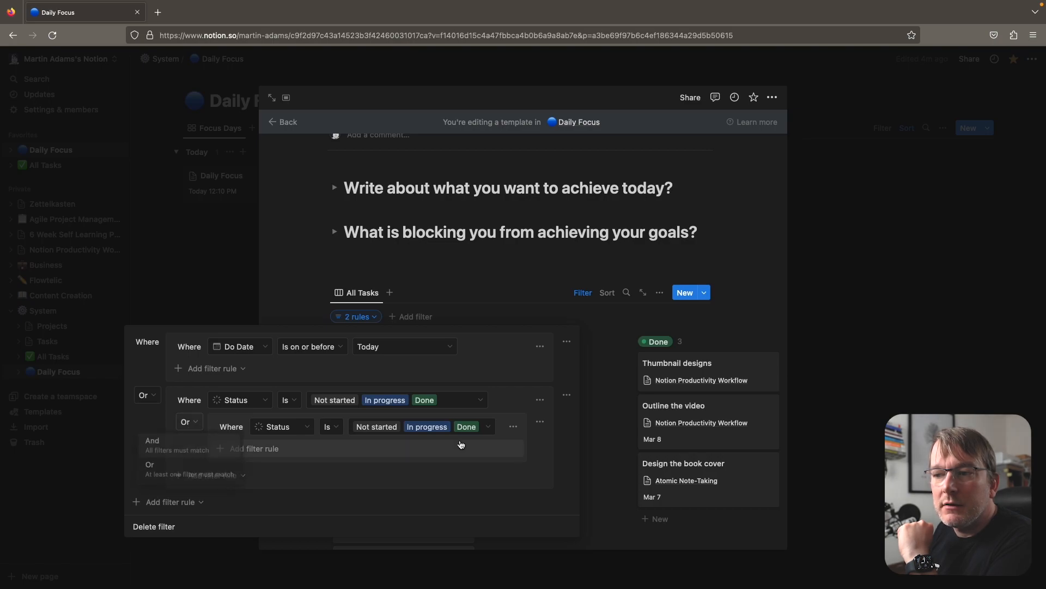
{"action": "left_click", "coordinate": [512, 430]}
{"action": "left_click", "coordinate": [512, 429]}
{"action": "left_click", "coordinate": [507, 444]}
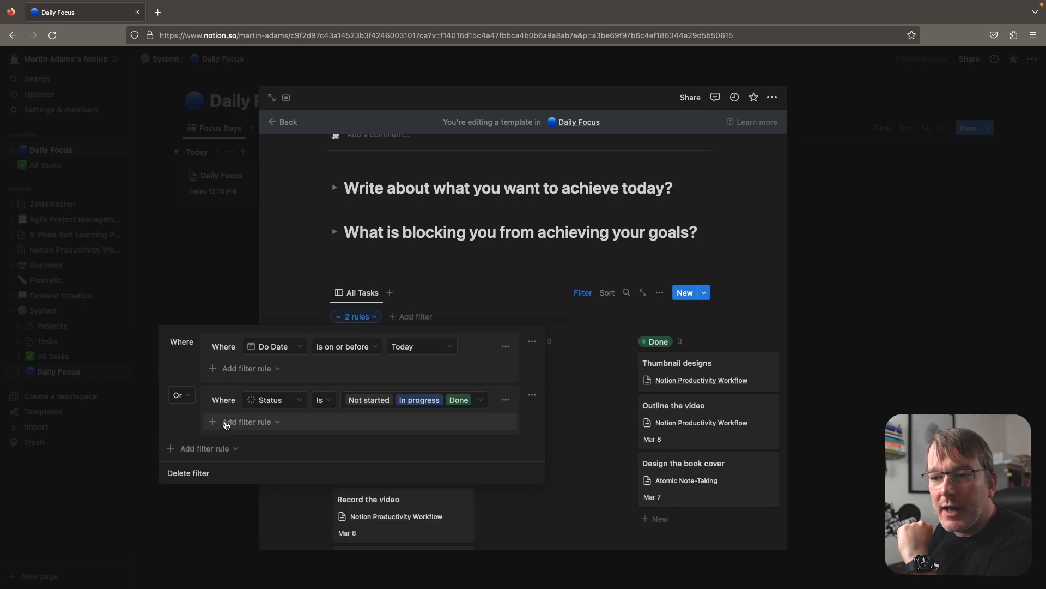
- Add a rule to the filter's second group requiring Task Type Is Recurring in addition to the Status rule
{"action": "left_click", "coordinate": [269, 424]}
{"action": "left_click", "coordinate": [251, 442]}
{"action": "left_click", "coordinate": [228, 423]}
{"action": "left_click", "coordinate": [195, 446]}
{"action": "left_click", "coordinate": [273, 422]}
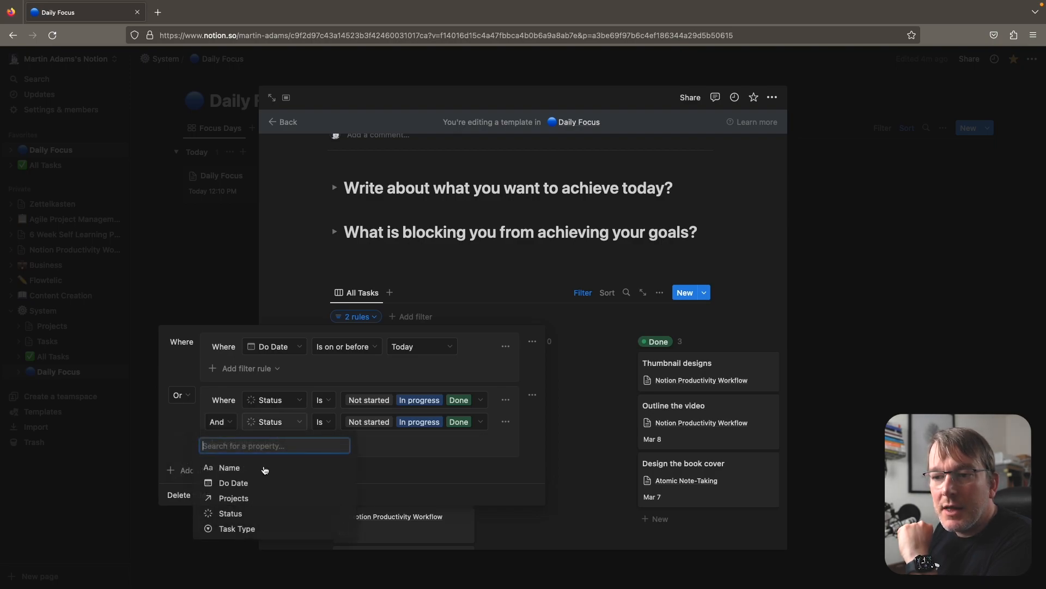
{"action": "left_click", "coordinate": [236, 525]}
{"action": "left_click", "coordinate": [355, 424]}
{"action": "left_click", "coordinate": [364, 465]}
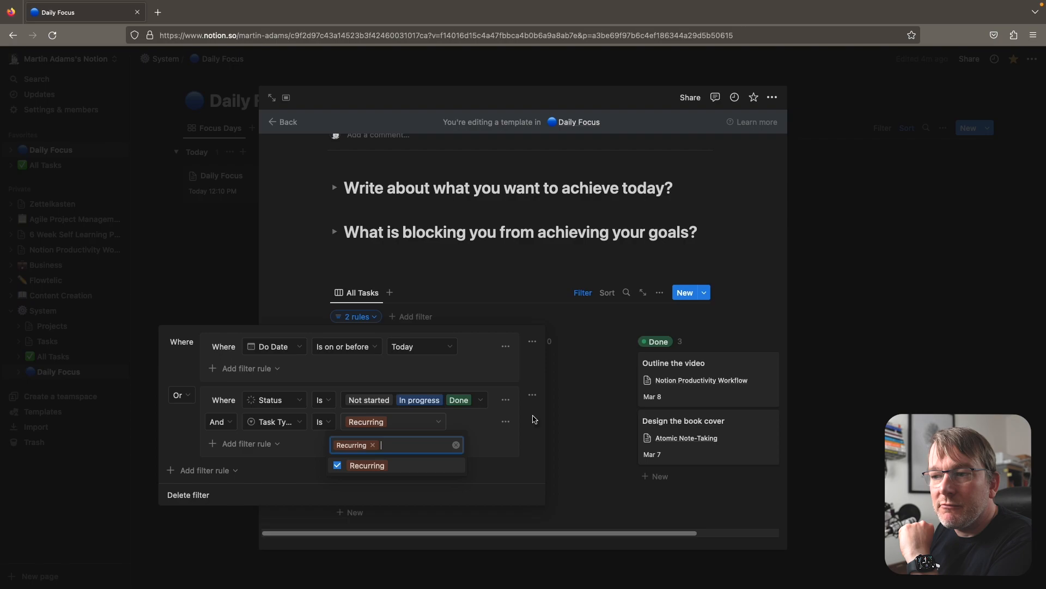
{"action": "left_click", "coordinate": [494, 372]}
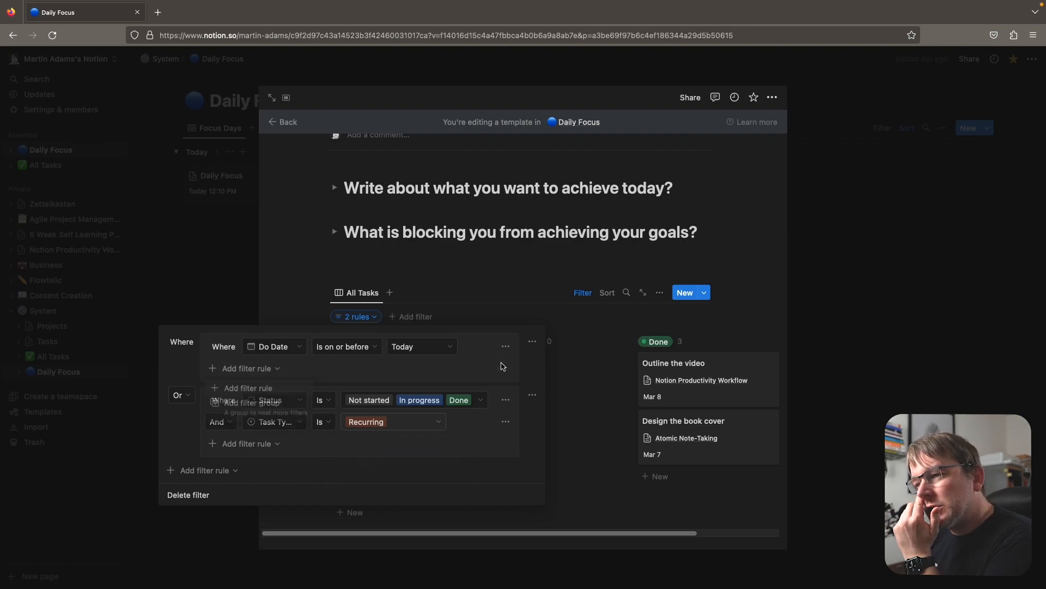
{"action": "left_click", "coordinate": [600, 447]}
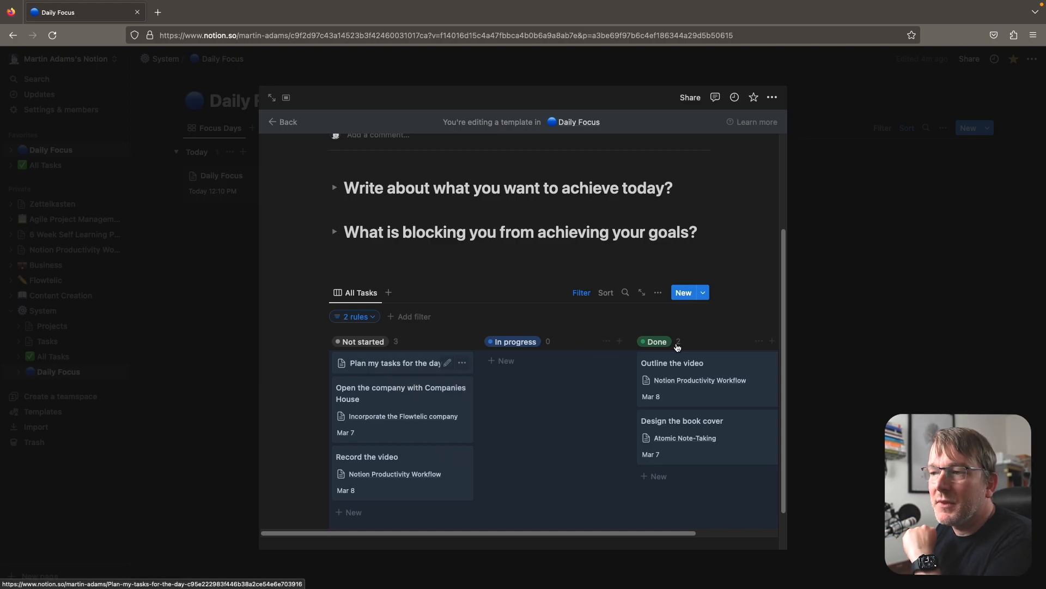
- Show the Task Type property on the All Tasks board's cards, keep Status hidden, and close the template
{"action": "left_click", "coordinate": [657, 292]}
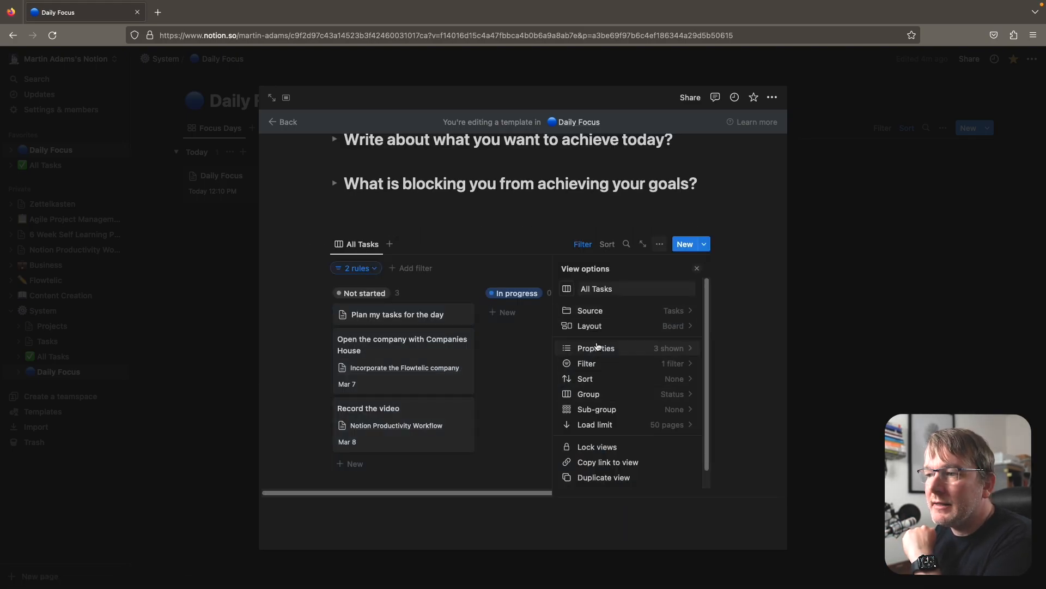
{"action": "left_click", "coordinate": [680, 349]}
{"action": "left_click", "coordinate": [685, 396]}
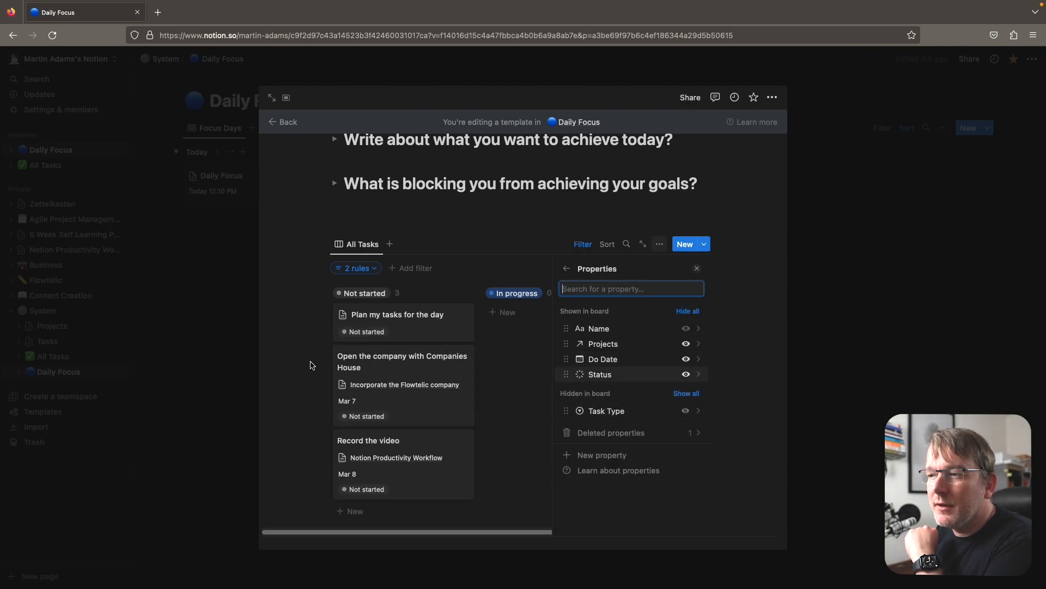
{"action": "left_click", "coordinate": [686, 374]}
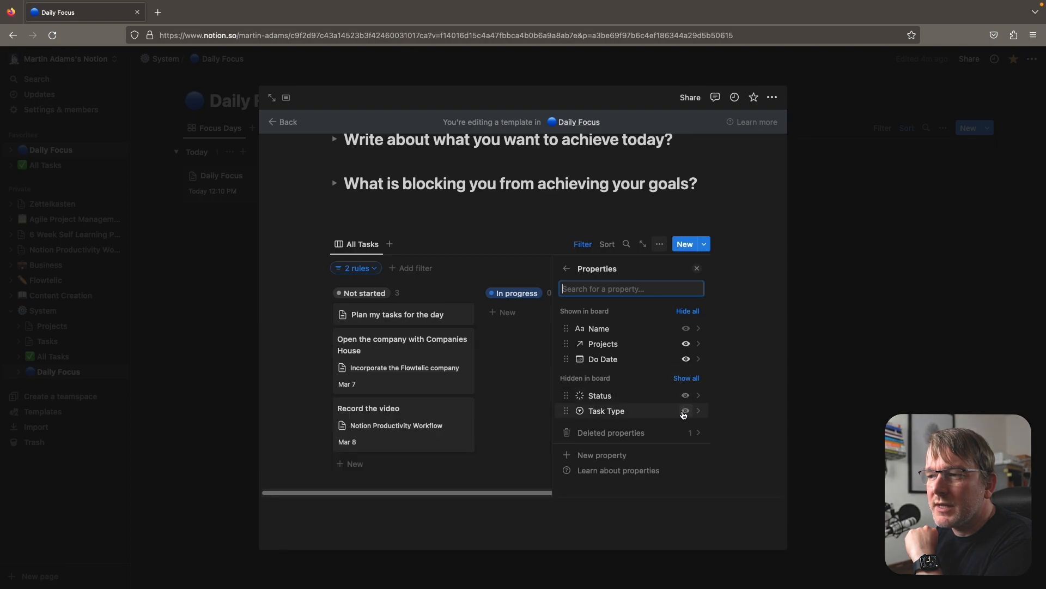
{"action": "left_click", "coordinate": [686, 411]}
{"action": "left_click", "coordinate": [540, 344]}
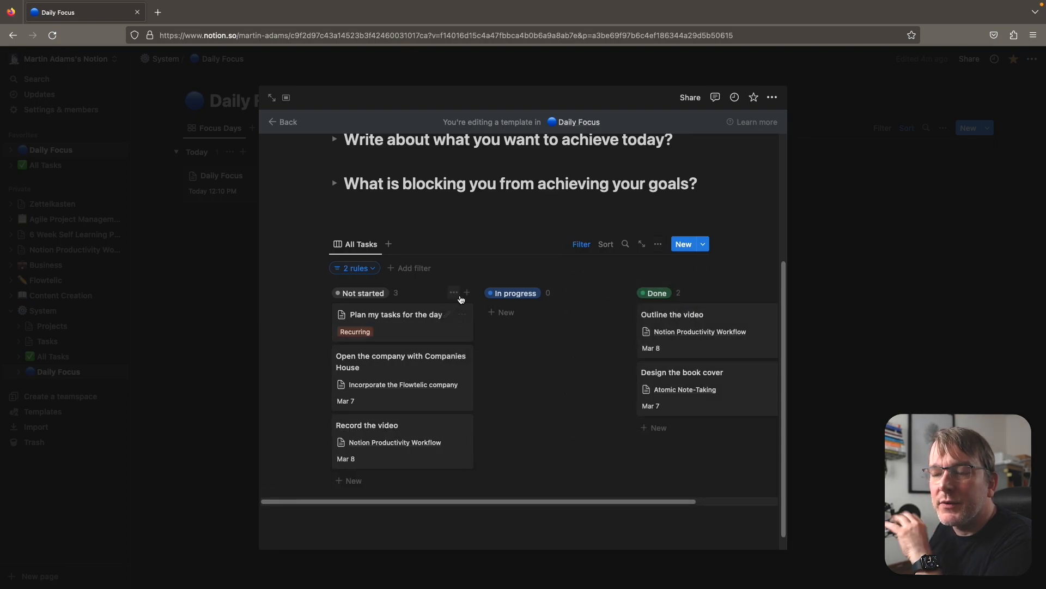
{"action": "left_click_drag", "start_coordinate": [382, 322], "coordinate": [362, 338]}
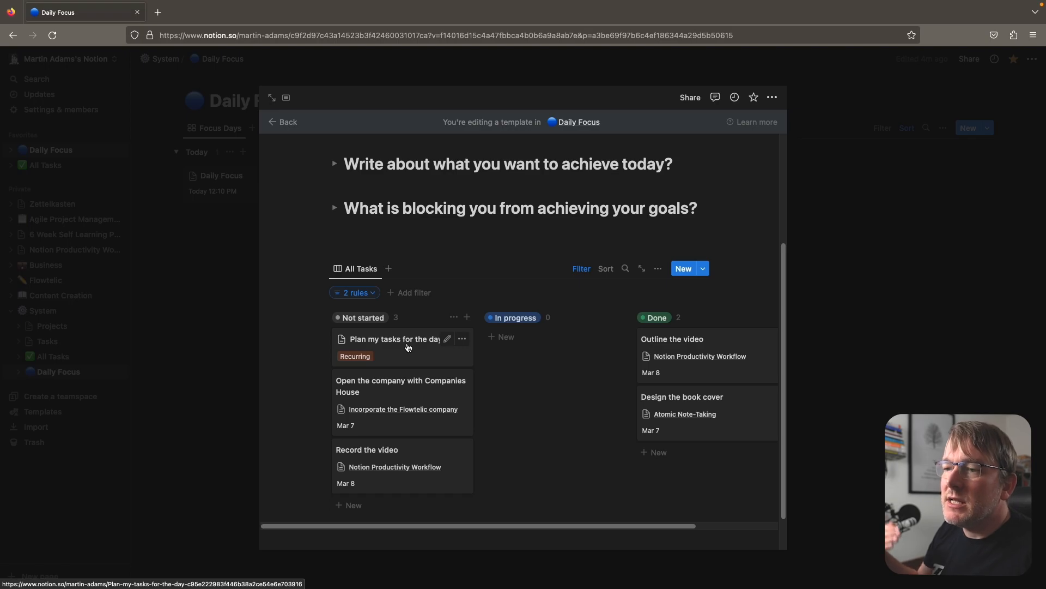
{"action": "left_click", "coordinate": [224, 269]}
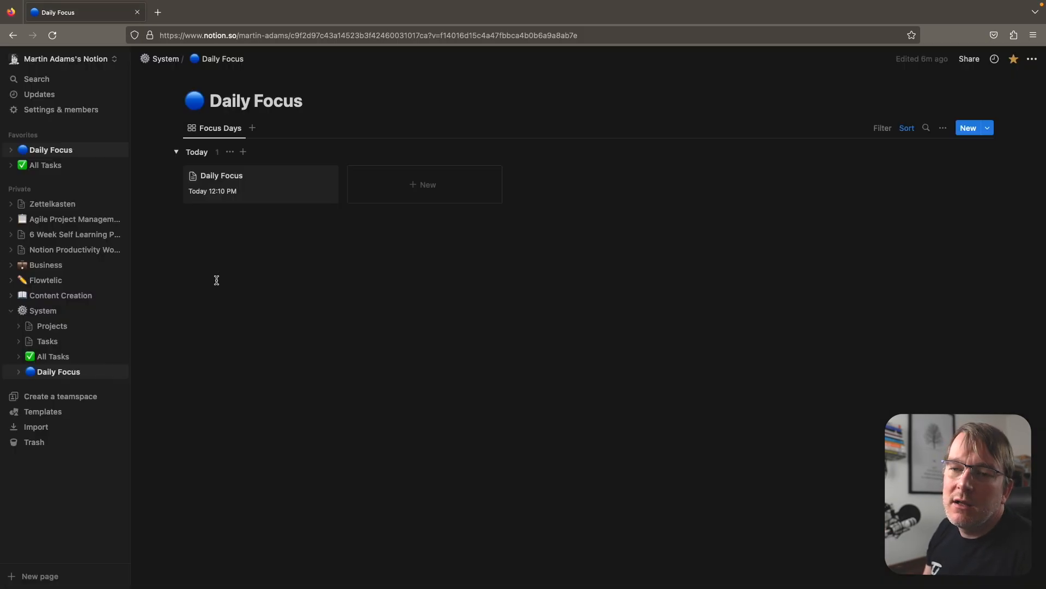
- Create two more tasks in the Tasks database from the "Plan my tasks for the day" template
{"action": "left_click", "coordinate": [52, 342]}
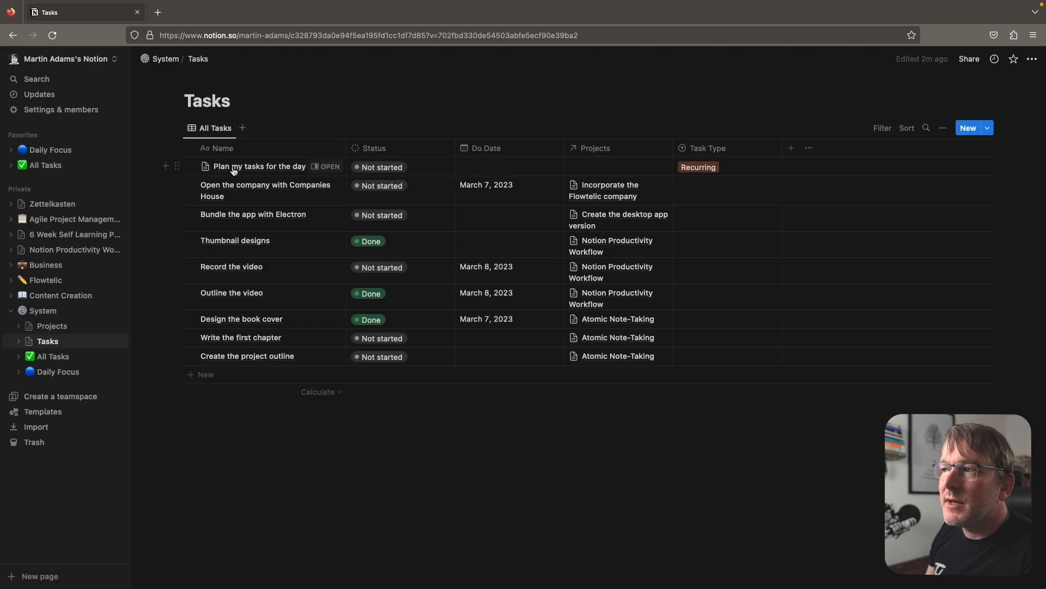
{"action": "left_click", "coordinate": [987, 128]}
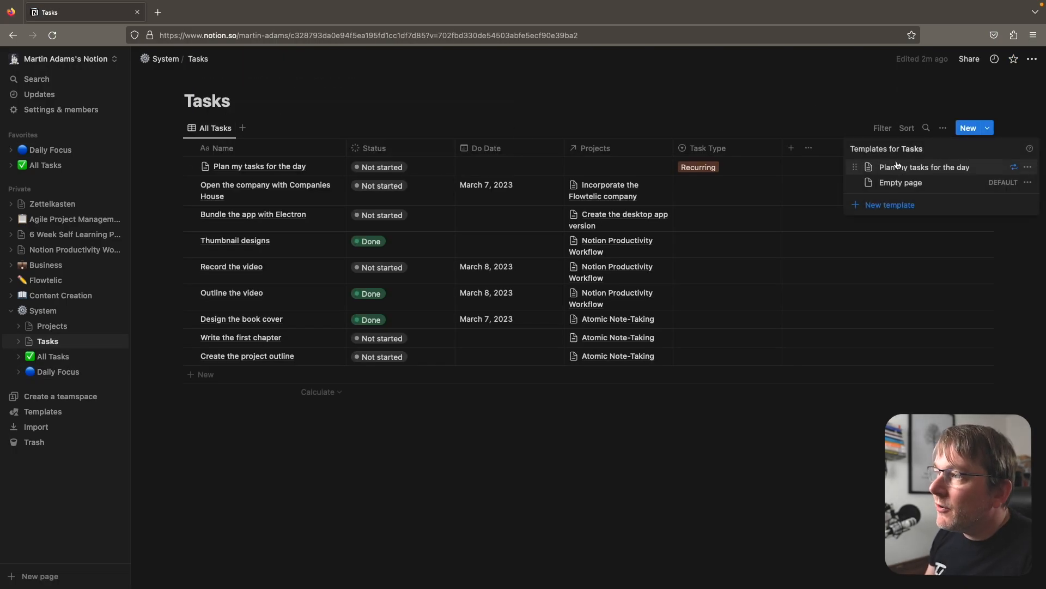
{"action": "left_click", "coordinate": [898, 167]}
{"action": "left_click", "coordinate": [430, 410]}
{"action": "left_click", "coordinate": [421, 533]}
{"action": "left_click", "coordinate": [421, 533]}
{"action": "left_click", "coordinate": [988, 129]}
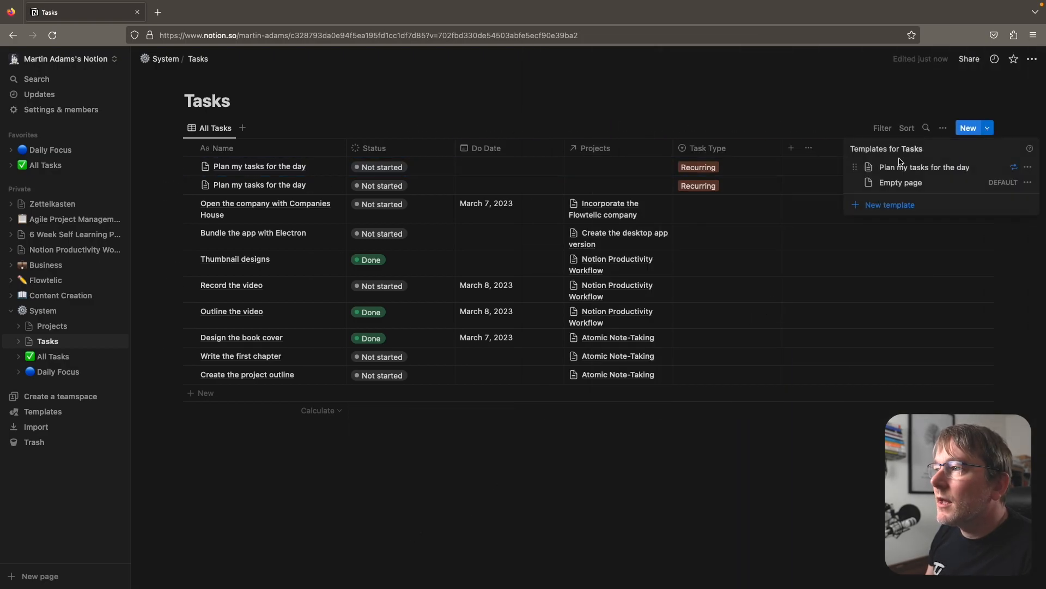
{"action": "left_click", "coordinate": [899, 167]}
{"action": "left_click", "coordinate": [437, 477]}
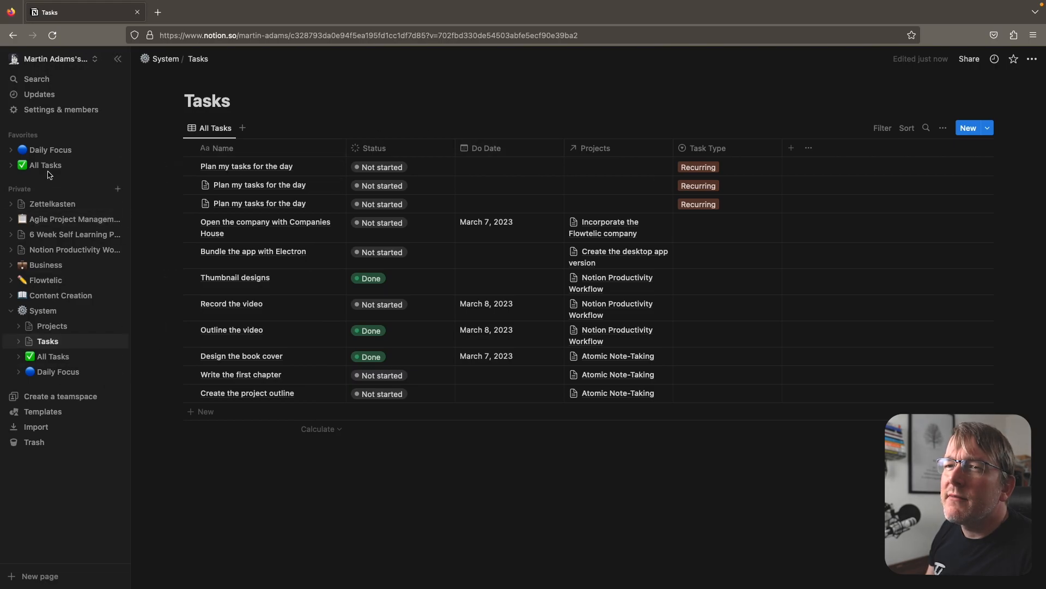
- Open the existing Daily Focus page for today and examine its All Tasks board
{"action": "left_click", "coordinate": [50, 149]}
{"action": "left_click", "coordinate": [229, 180]}
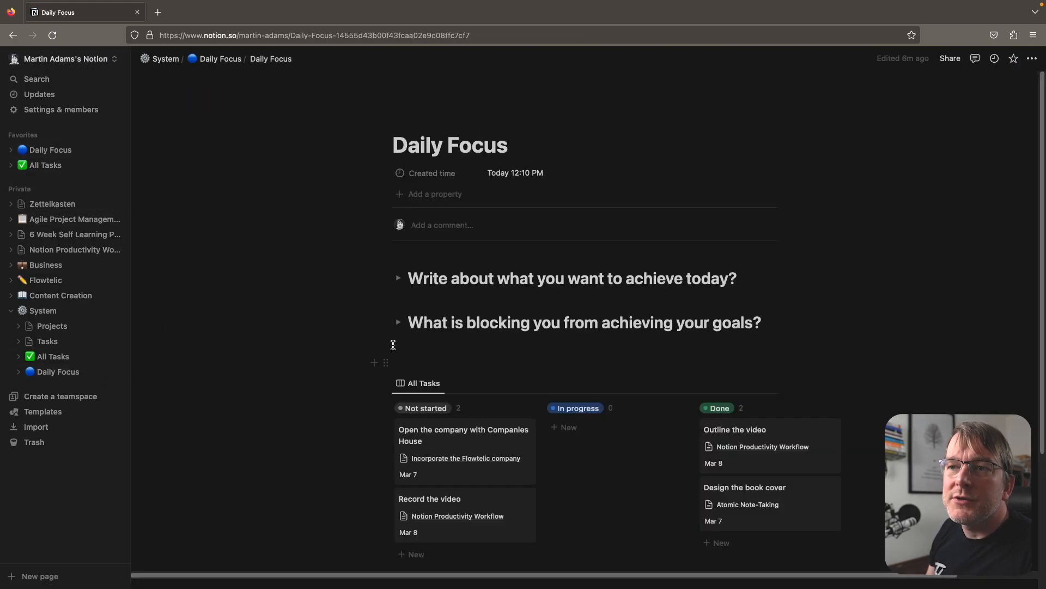
{"action": "scroll", "coordinate": [507, 484], "scroll_direction": "down", "scroll_amount": 3}
{"action": "scroll", "coordinate": [498, 469], "scroll_direction": "up", "scroll_amount": 3}
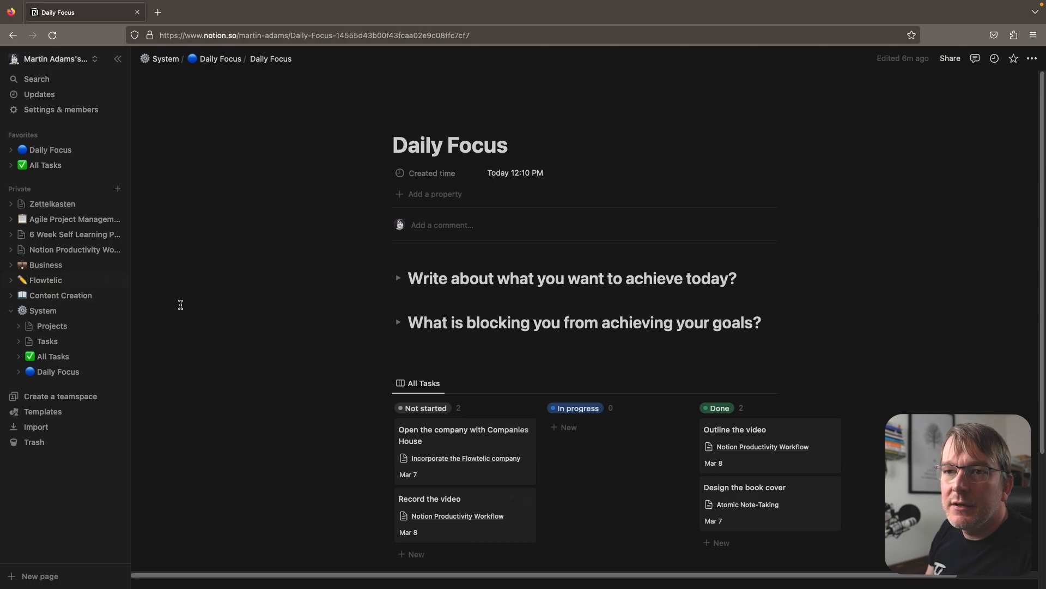
{"action": "scroll", "coordinate": [464, 238], "scroll_direction": "down", "scroll_amount": 2}
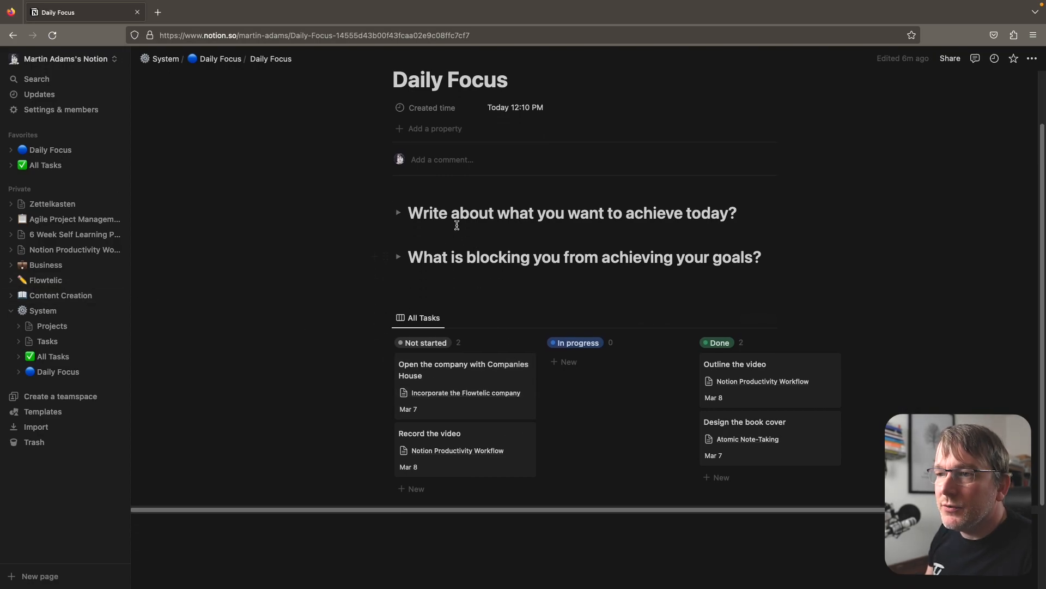
- Create a new page in the Daily Focus database from the Daily Focus template
{"action": "left_click", "coordinate": [52, 149]}
{"action": "left_click", "coordinate": [327, 177]}
{"action": "left_click", "coordinate": [387, 212]}
{"action": "left_click", "coordinate": [993, 131]}
{"action": "left_click", "coordinate": [916, 168]}
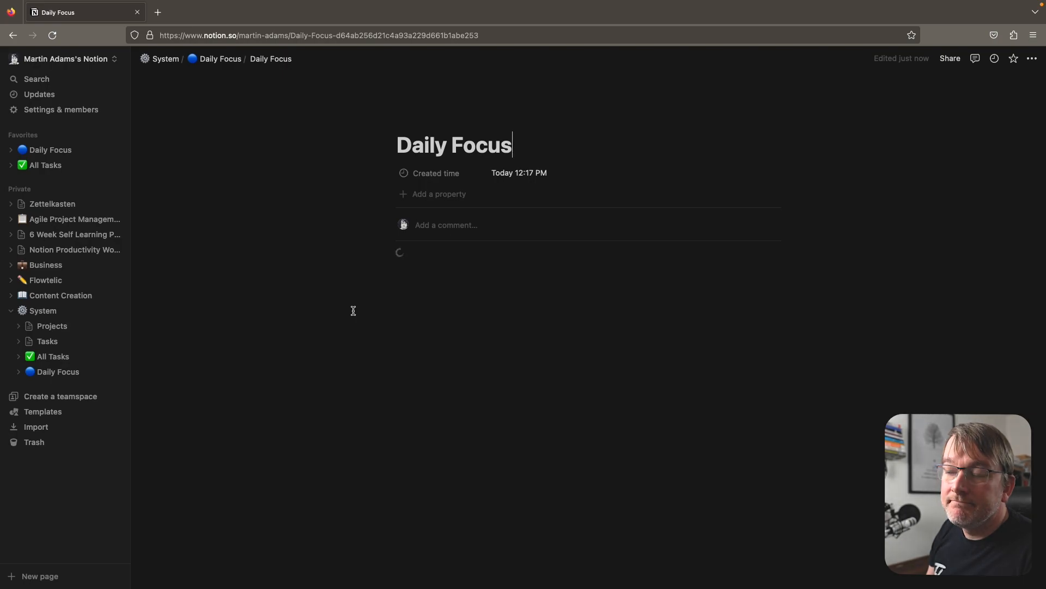
- Move the two lowest "Plan my tasks for the day" cards from Not started to Done
{"action": "scroll", "coordinate": [345, 327], "scroll_direction": "down", "scroll_amount": 3}
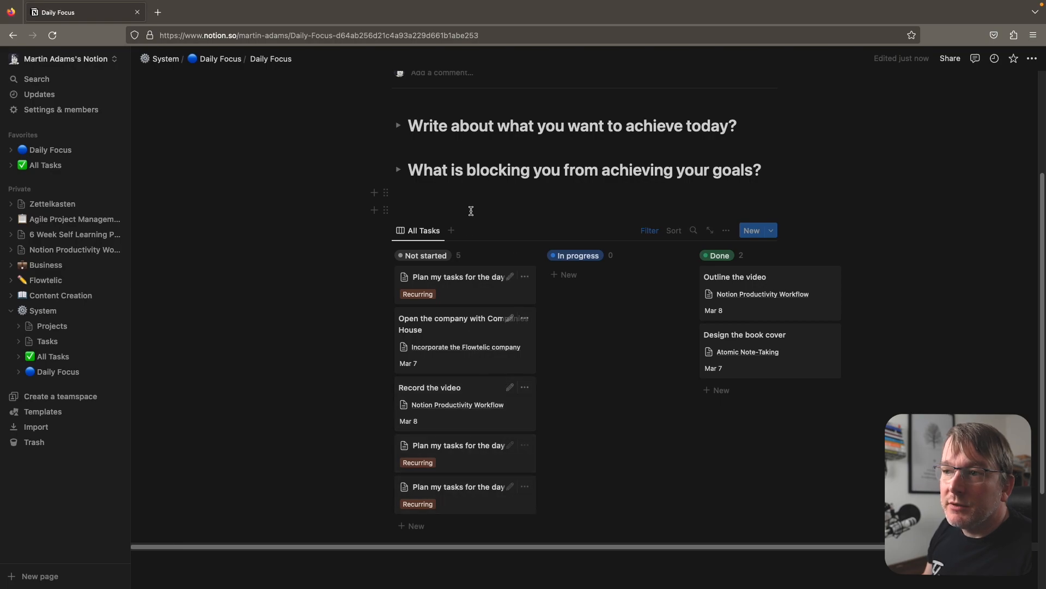
{"action": "left_click_drag", "start_coordinate": [472, 493], "coordinate": [774, 391]}
{"action": "left_click_drag", "start_coordinate": [470, 447], "coordinate": [785, 436]}
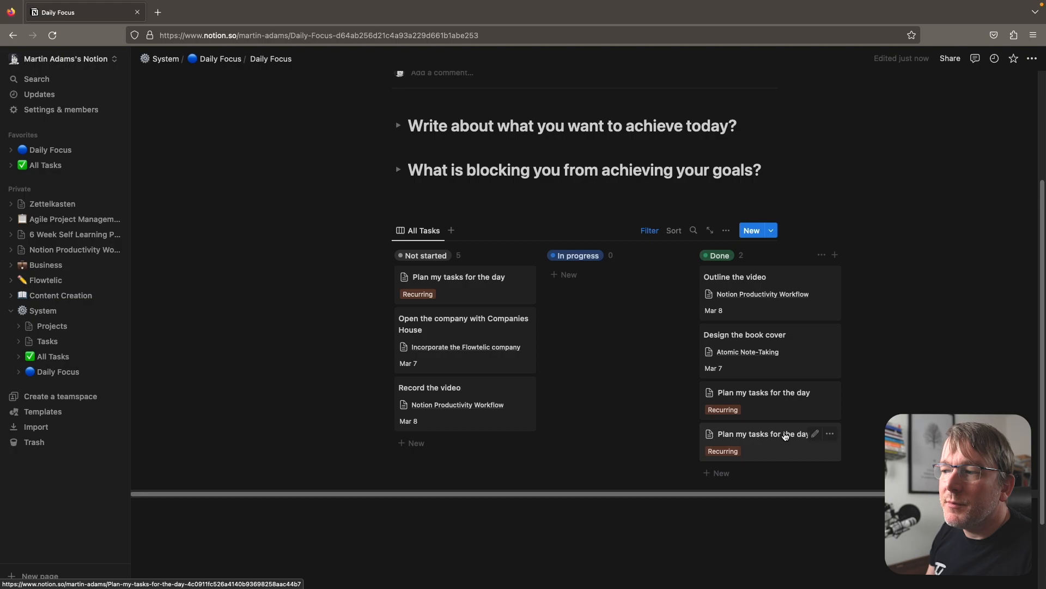
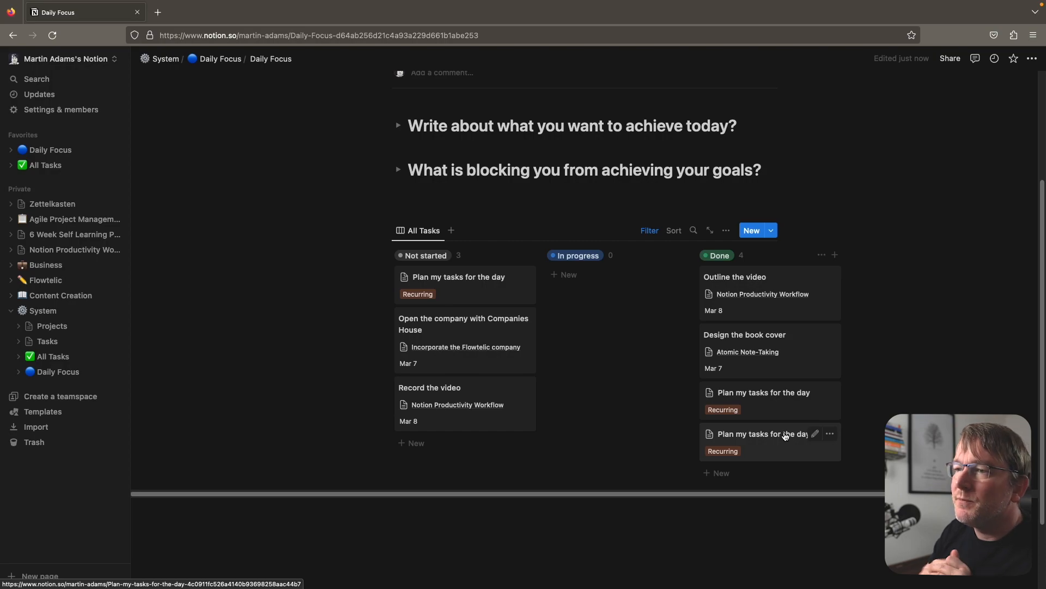
- Deselect Done in the Status rule of the board filter's second group, keeping Not started and In progress
{"action": "left_click", "coordinate": [649, 231]}
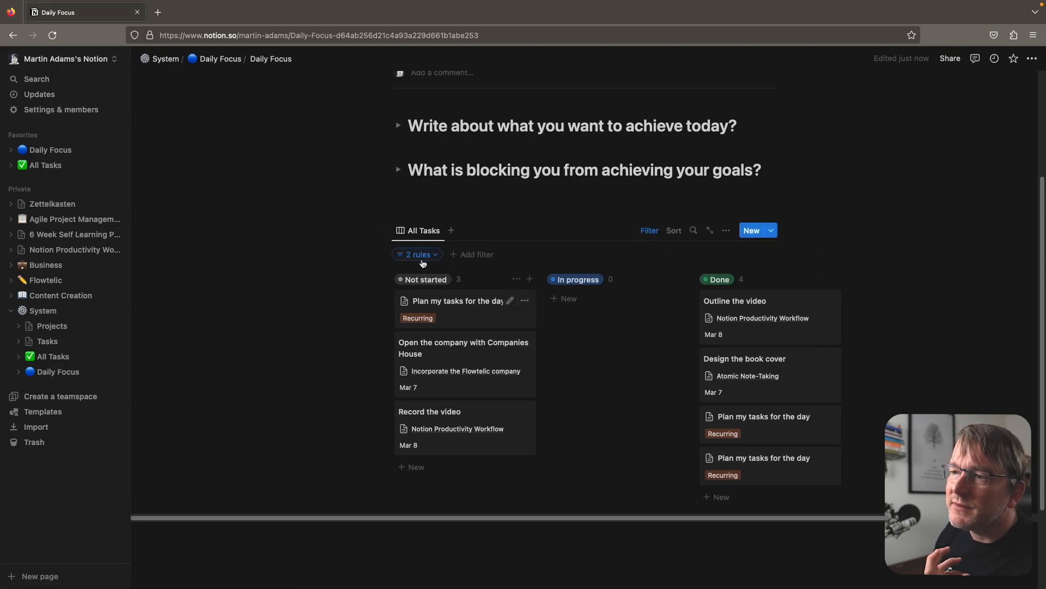
{"action": "left_click", "coordinate": [419, 258]}
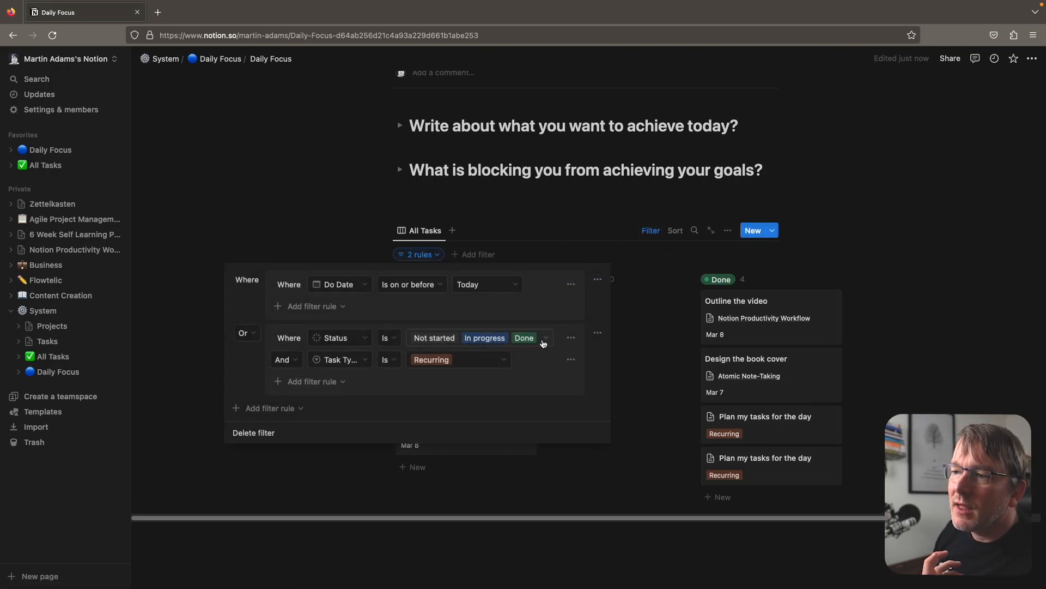
{"action": "left_click", "coordinate": [543, 342]}
{"action": "left_click", "coordinate": [427, 433]}
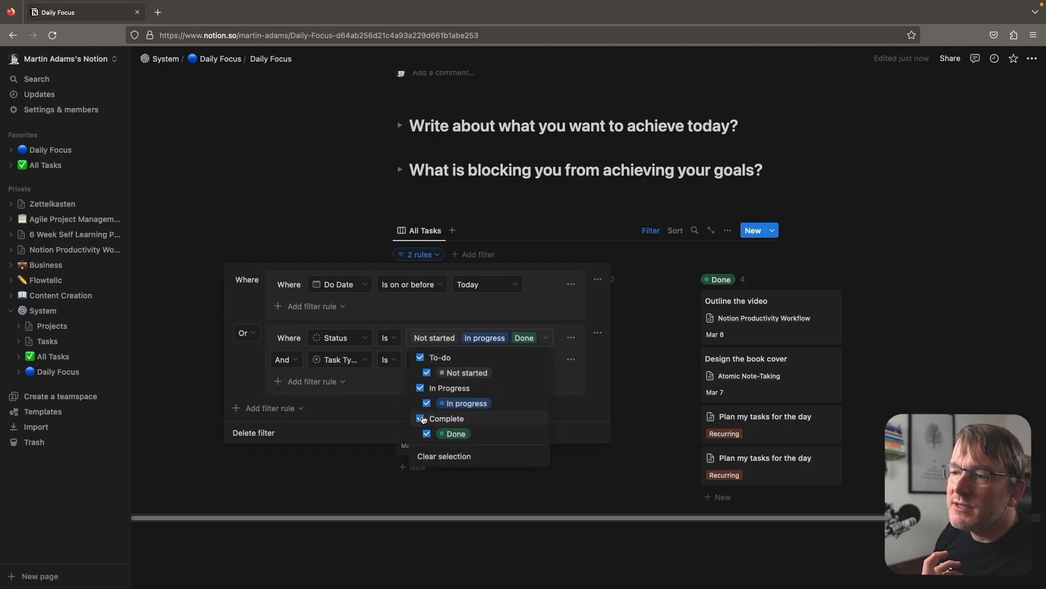
{"action": "left_click", "coordinate": [581, 368]}
{"action": "left_click", "coordinate": [684, 415]}
- Move the remaining "Plan my tasks for the day" card to Done and check the task's properties
{"action": "left_click_drag", "start_coordinate": [432, 315], "coordinate": [798, 411]}
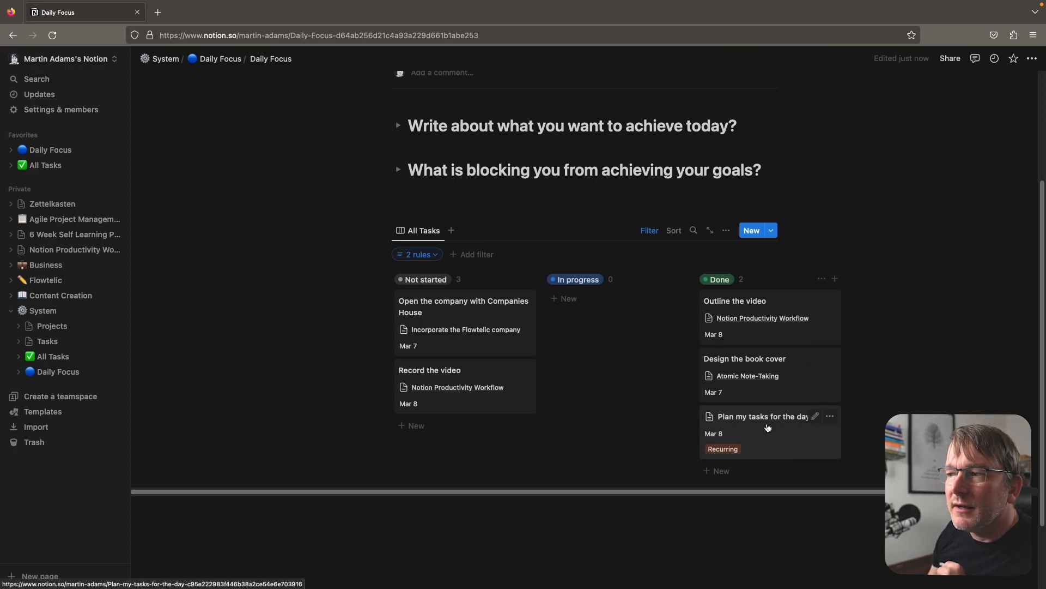
{"action": "left_click", "coordinate": [768, 427]}
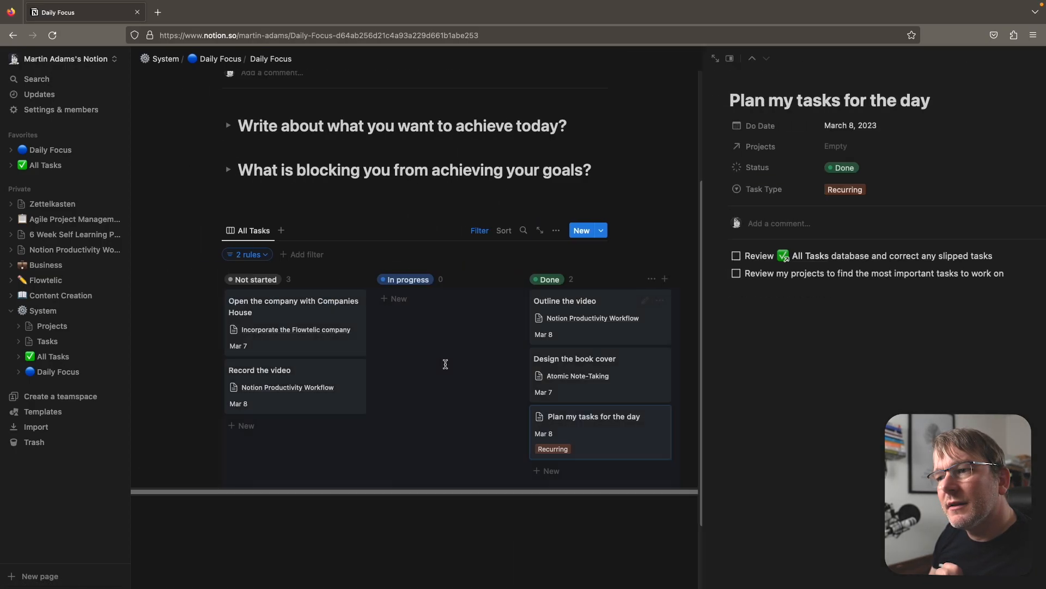
{"action": "left_click", "coordinate": [686, 286]}
{"action": "left_click", "coordinate": [763, 418]}
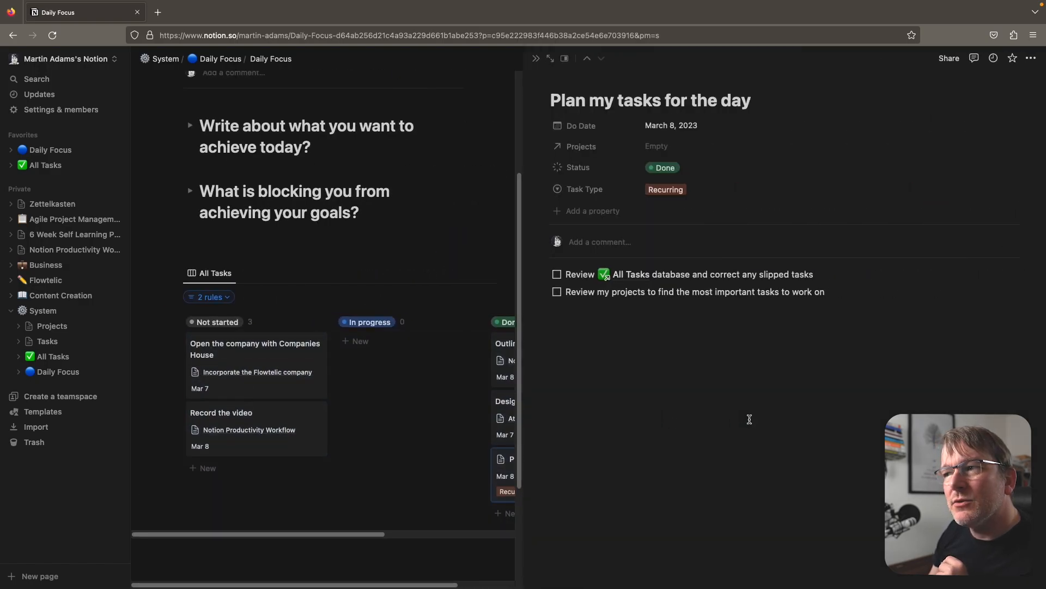
{"action": "left_click", "coordinate": [395, 257]}
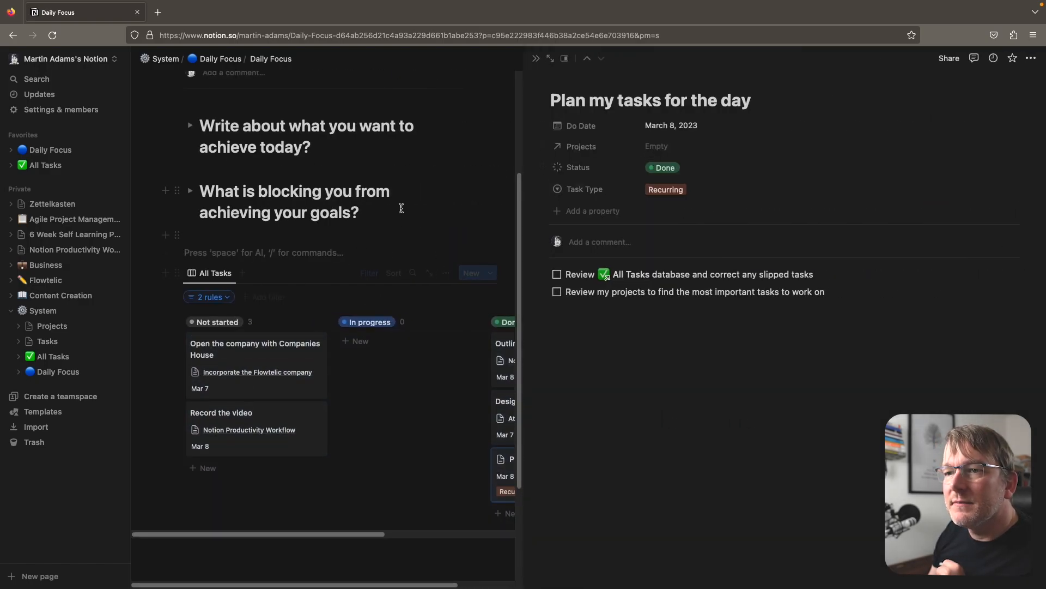
{"action": "left_click", "coordinate": [162, 230]}
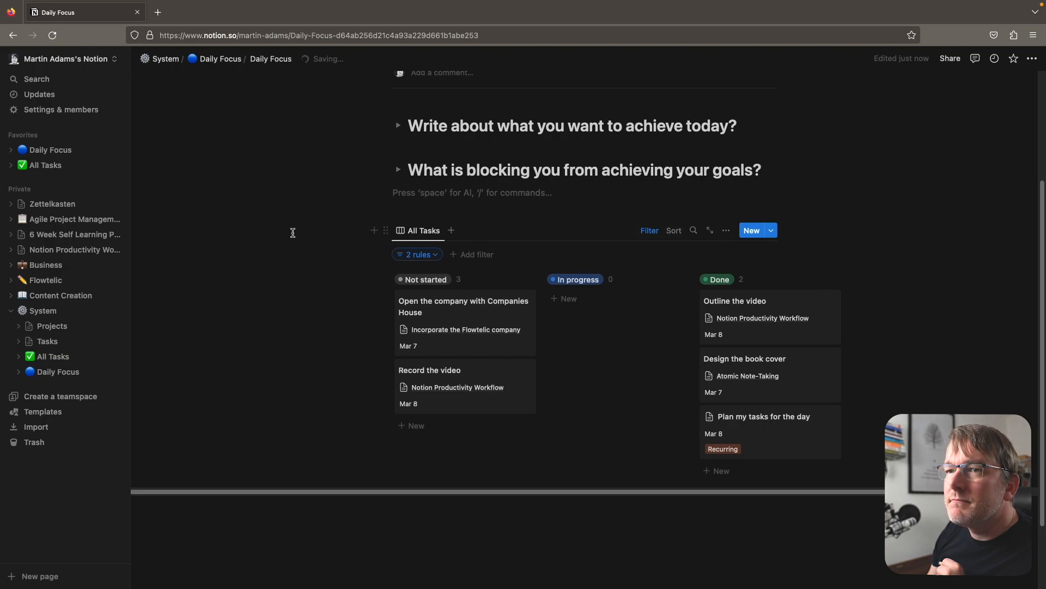
- Clear the Do Date of the completed "Plan my tasks for the day" task on the Daily Focus board and close its preview
{"action": "left_click", "coordinate": [48, 150]}
{"action": "left_click", "coordinate": [231, 189]}
{"action": "scroll", "coordinate": [231, 182], "scroll_direction": "down", "scroll_amount": 3}
{"action": "left_click", "coordinate": [759, 423]}
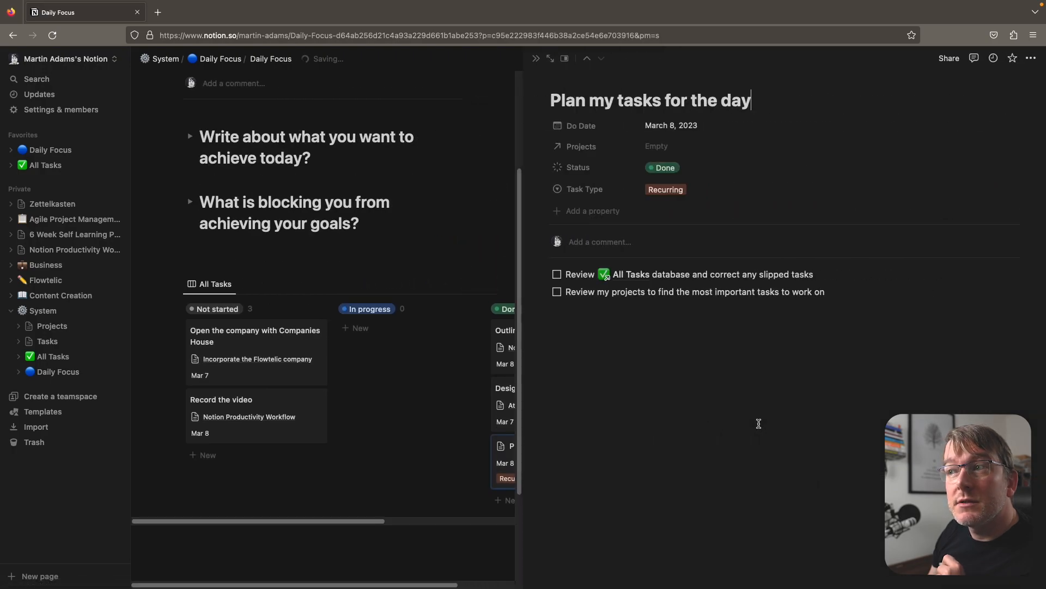
{"action": "left_click", "coordinate": [692, 130]}
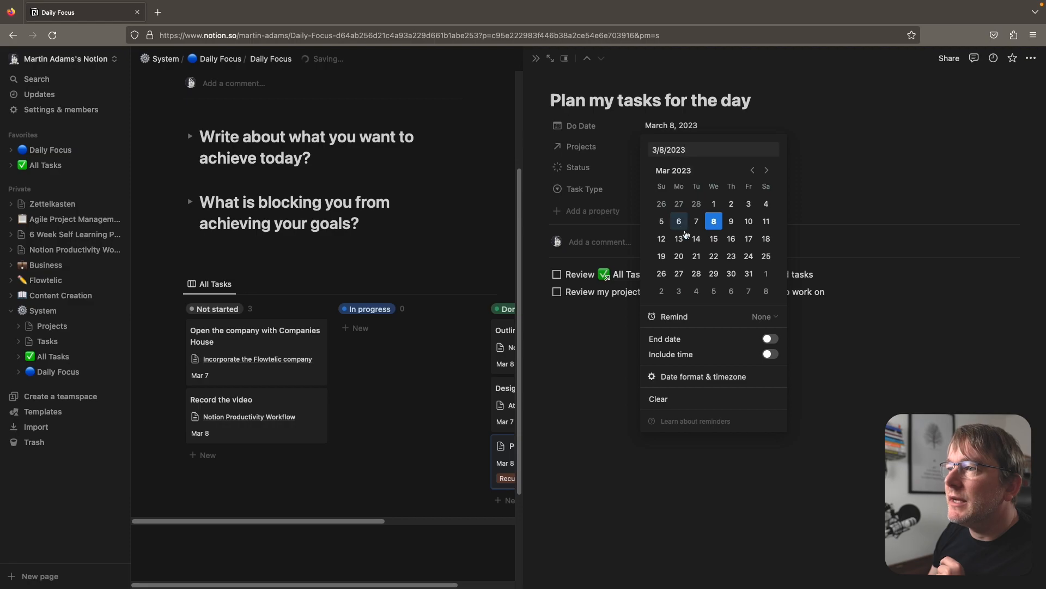
{"action": "left_click", "coordinate": [670, 400]}
{"action": "left_click", "coordinate": [599, 450]}
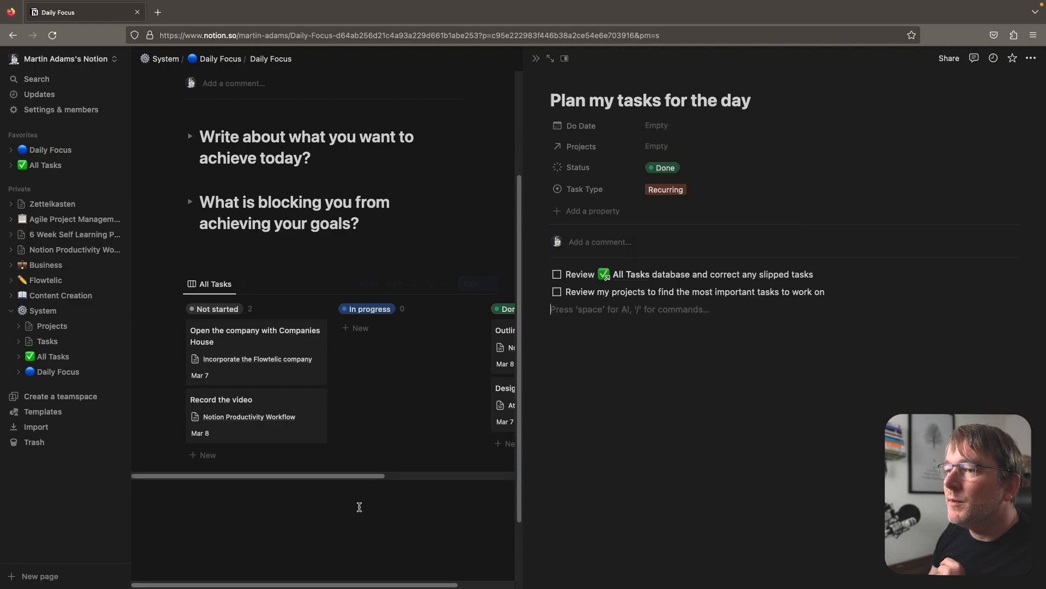
{"action": "left_click", "coordinate": [360, 506]}
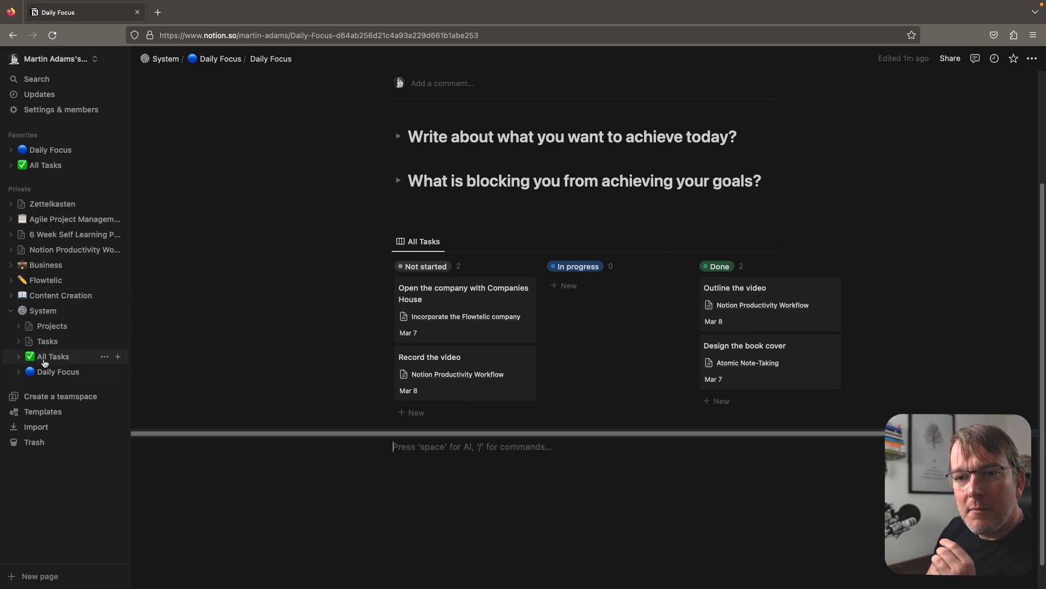
- Open the first "Plan my tasks for the day" task in the Tasks database and add a Created time property
{"action": "left_click", "coordinate": [48, 341]}
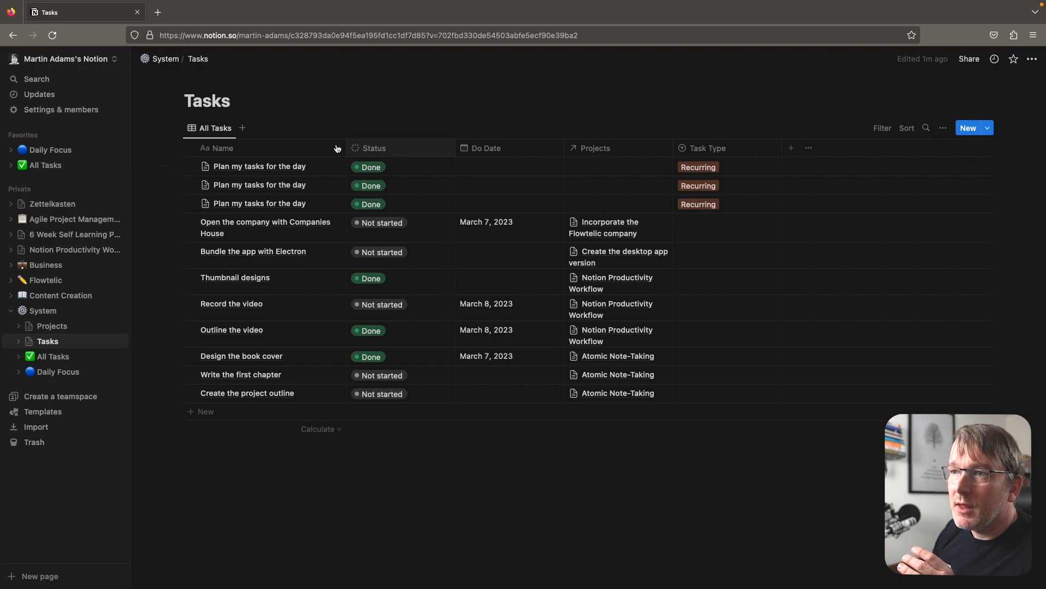
{"action": "left_click", "coordinate": [326, 167]}
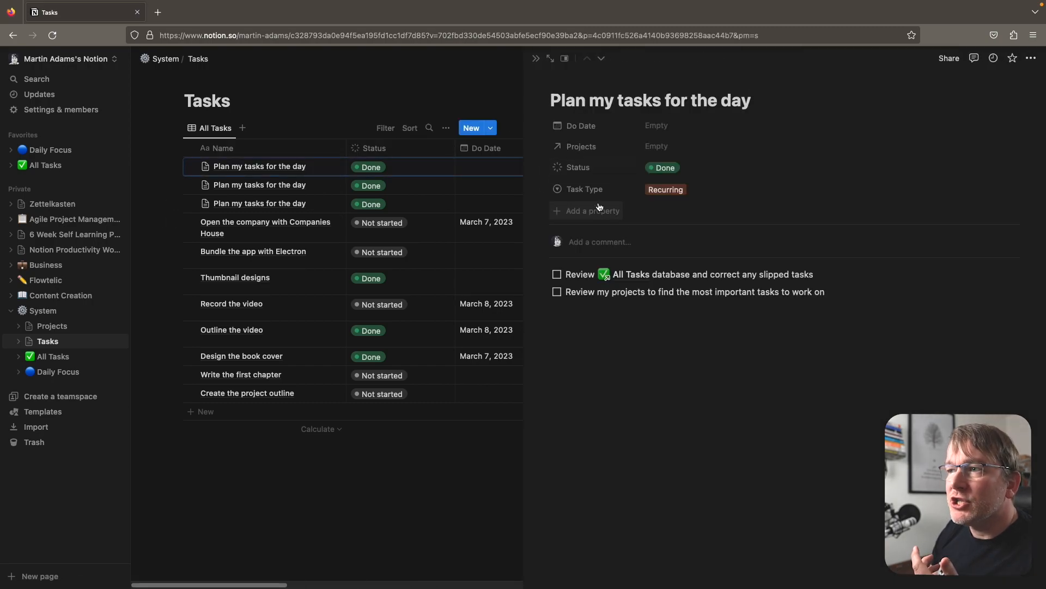
{"action": "left_click", "coordinate": [591, 212]}
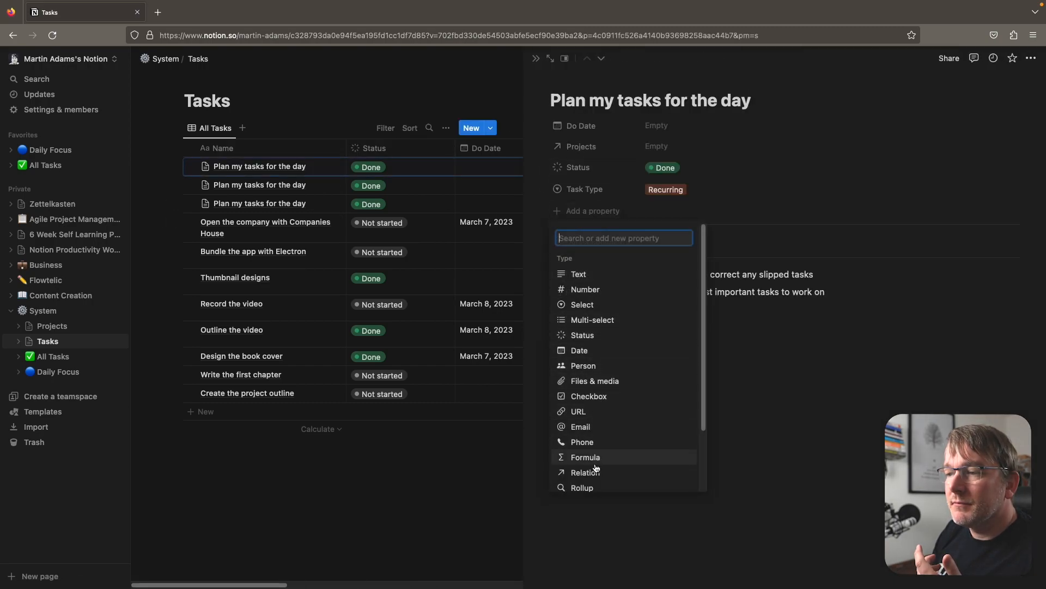
{"action": "scroll", "coordinate": [586, 387], "scroll_direction": "down", "scroll_amount": 1}
{"action": "scroll", "coordinate": [592, 414], "scroll_direction": "down", "scroll_amount": 1}
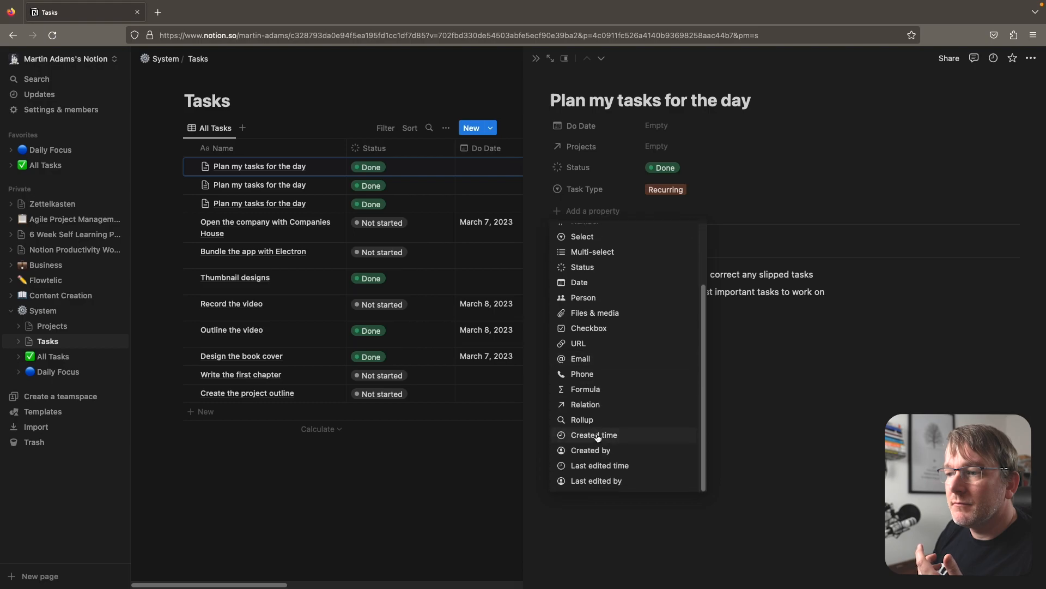
{"action": "left_click", "coordinate": [594, 435]}
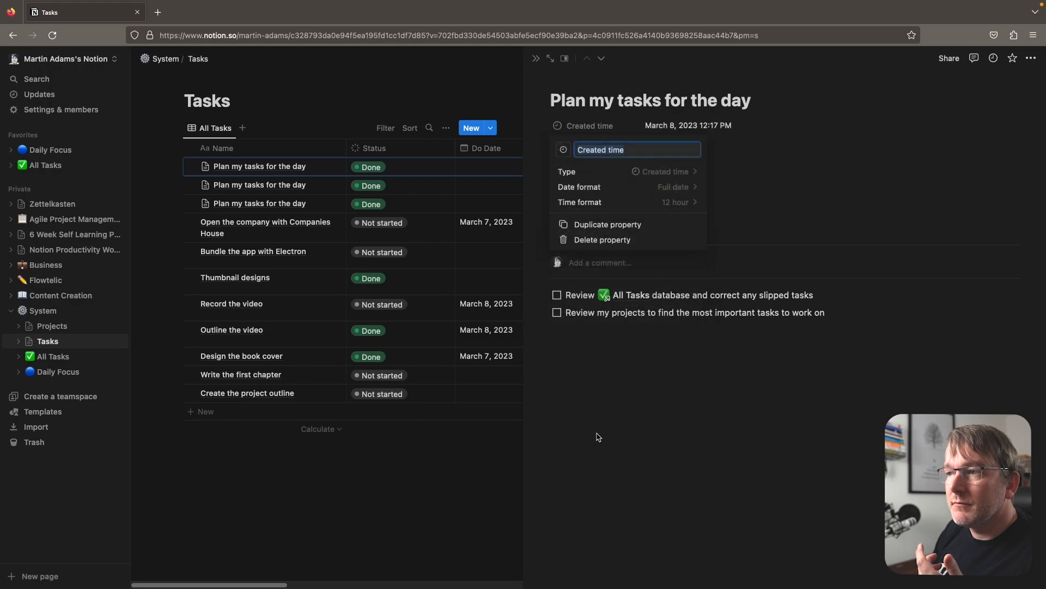
- Check the time format and date format options of the Created time property
{"action": "left_click", "coordinate": [680, 202]}
{"action": "left_click", "coordinate": [678, 203]}
{"action": "left_click", "coordinate": [675, 187]}
{"action": "left_click", "coordinate": [675, 185]}
{"action": "left_click", "coordinate": [674, 187]}
{"action": "left_click", "coordinate": [698, 353]}
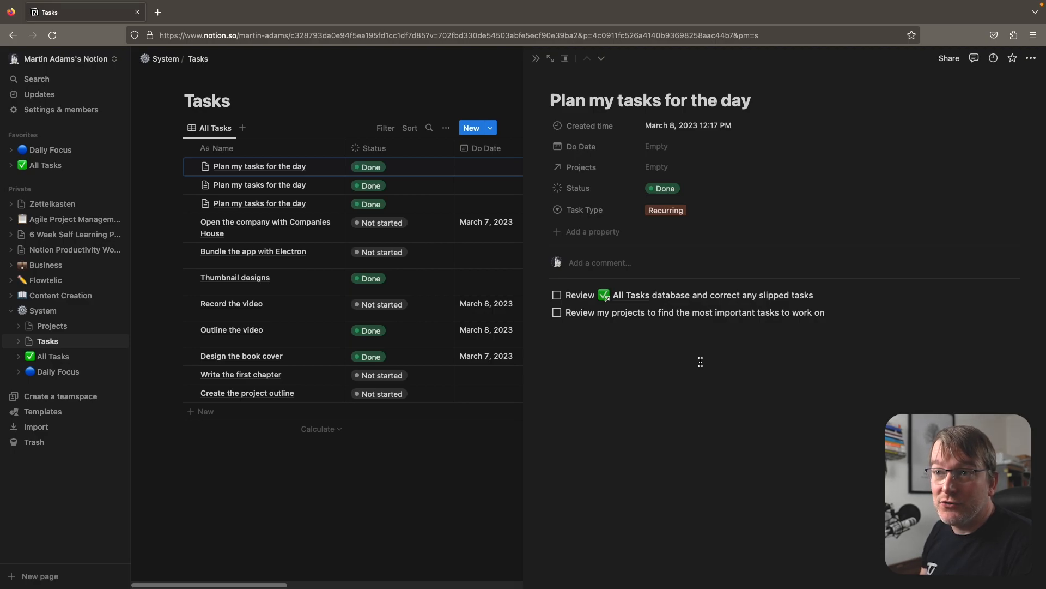
{"action": "left_click", "coordinate": [605, 233]}
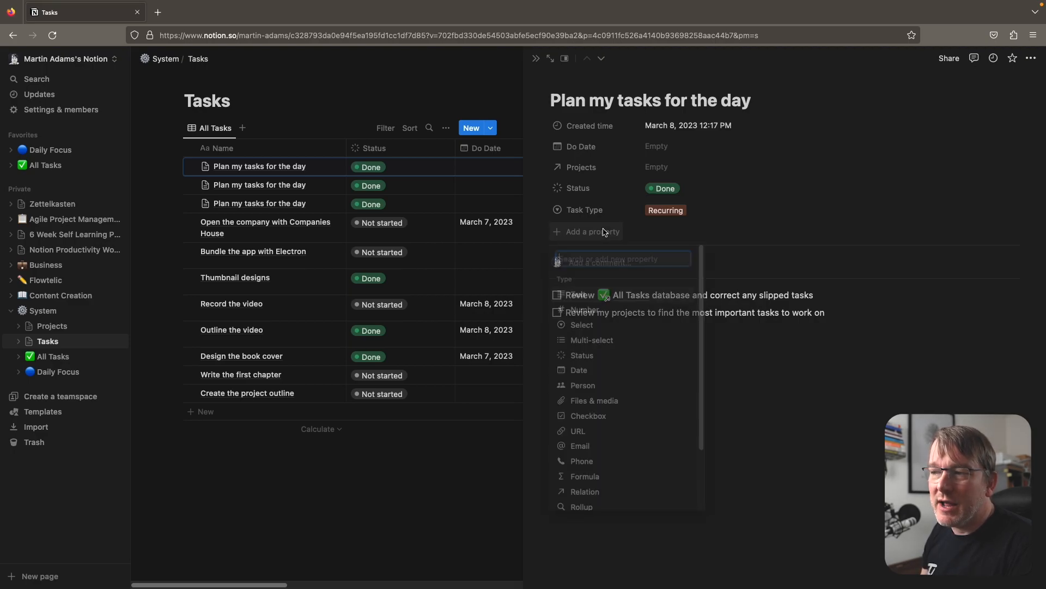
{"action": "scroll", "coordinate": [601, 431], "scroll_direction": "down", "scroll_amount": 3}
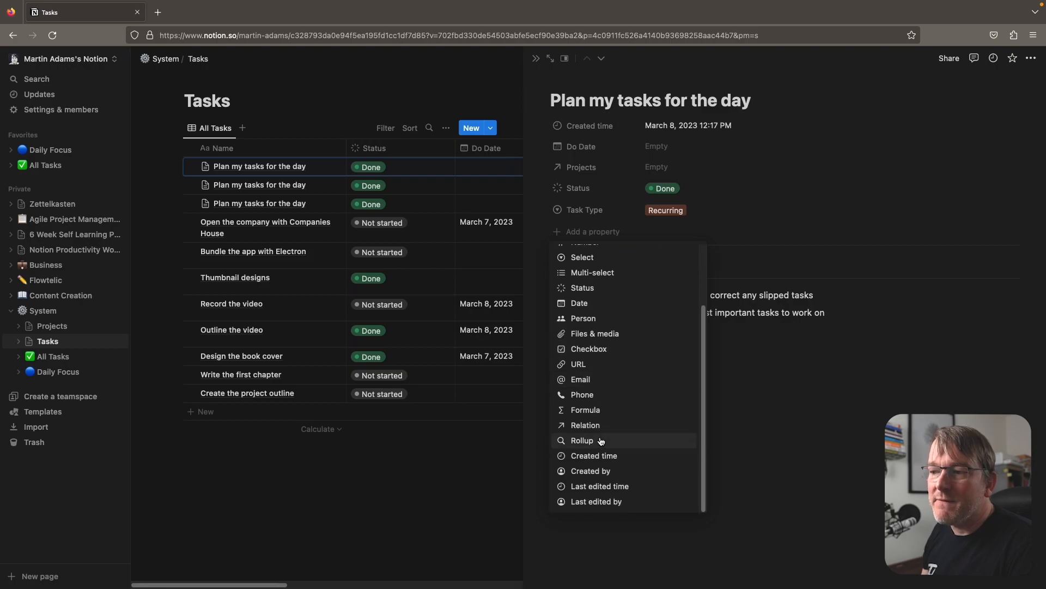
{"action": "left_click", "coordinate": [582, 394]}
{"action": "key", "text": "Escape"}
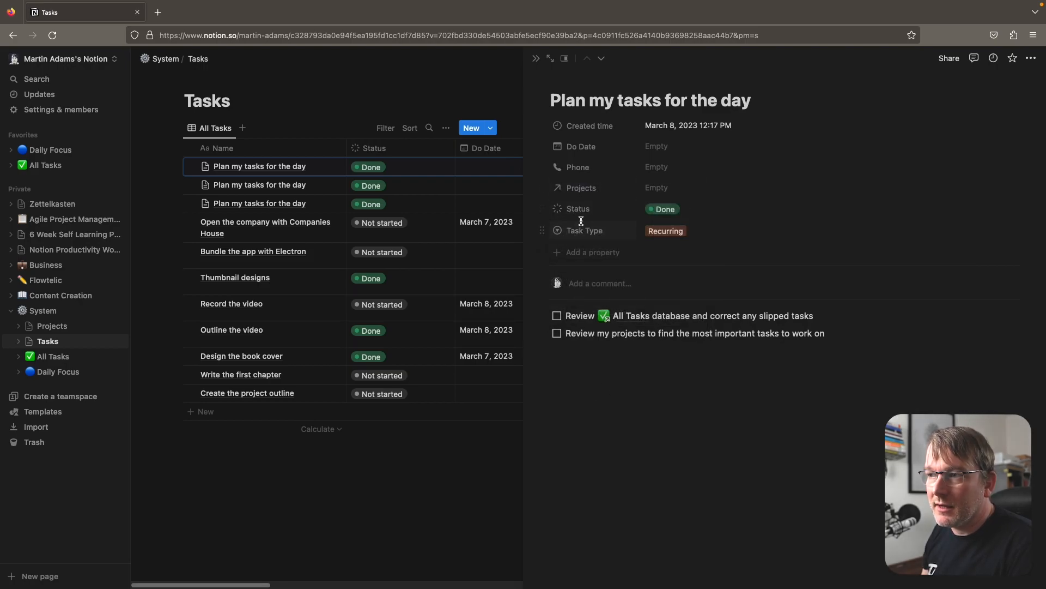
{"action": "right_click", "coordinate": [585, 166]}
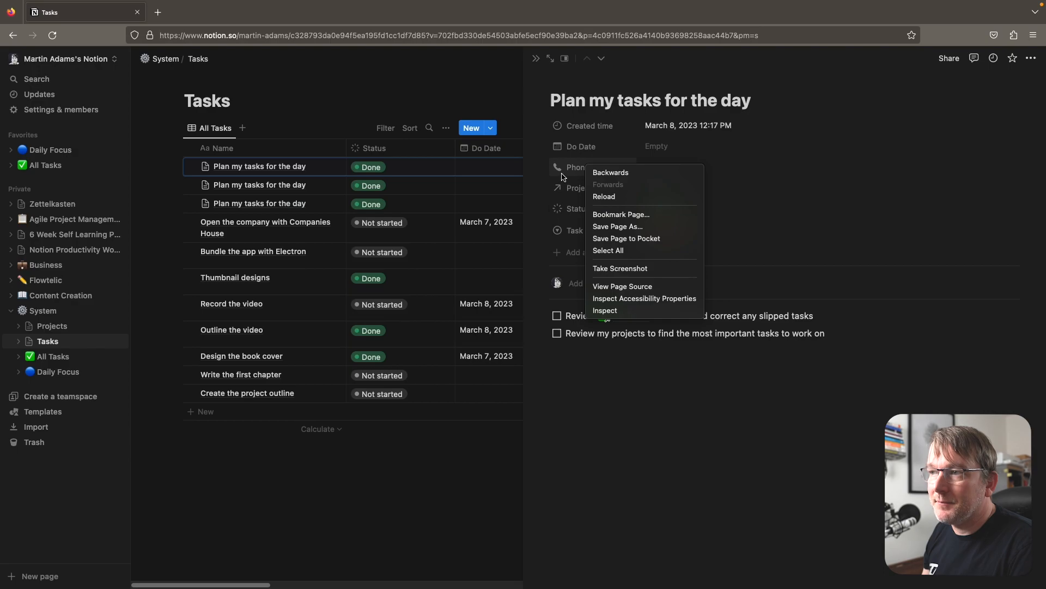
{"action": "left_click", "coordinate": [577, 166]}
{"action": "left_click", "coordinate": [589, 260]}
{"action": "left_click", "coordinate": [539, 320]}
- Add a Formula property to the task and name it "Calculated Do Day"
{"action": "left_click", "coordinate": [580, 233]}
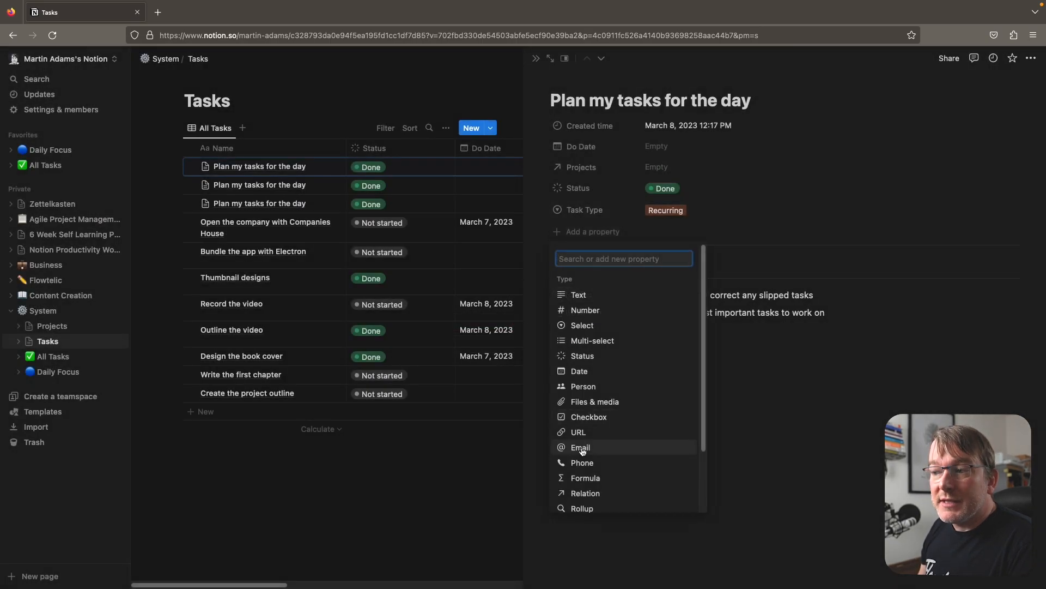
{"action": "scroll", "coordinate": [594, 402], "scroll_direction": "down", "scroll_amount": 3}
{"action": "left_click", "coordinate": [592, 417]}
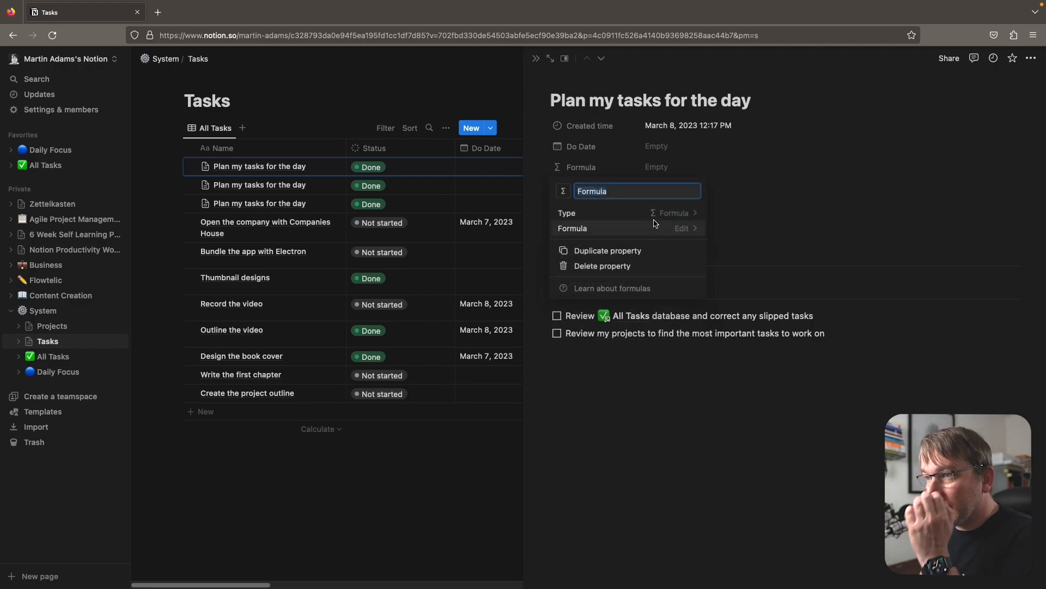
{"action": "left_click", "coordinate": [674, 231]}
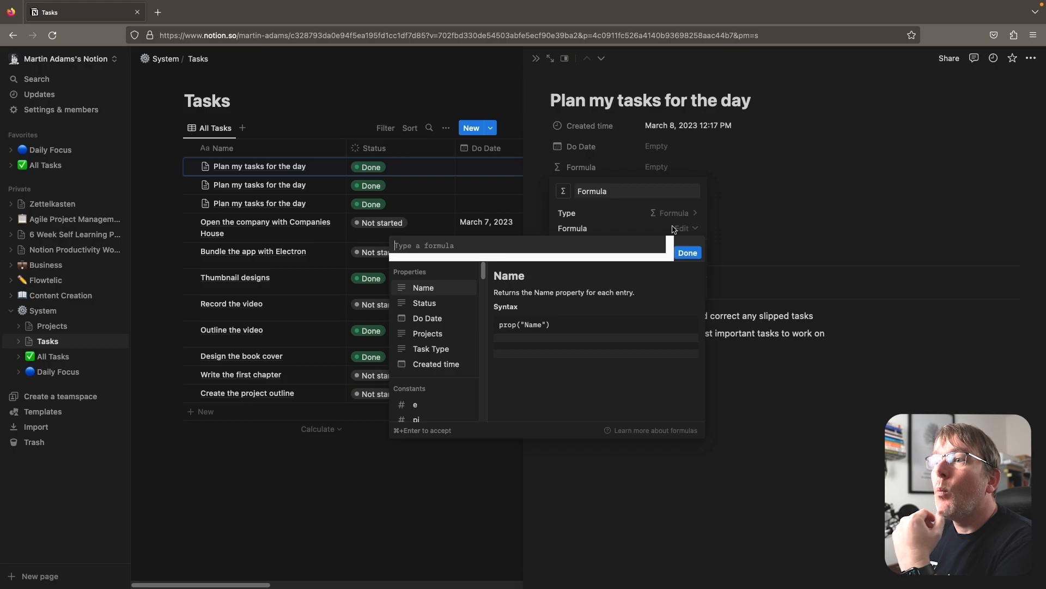
{"action": "left_click", "coordinate": [616, 194]}
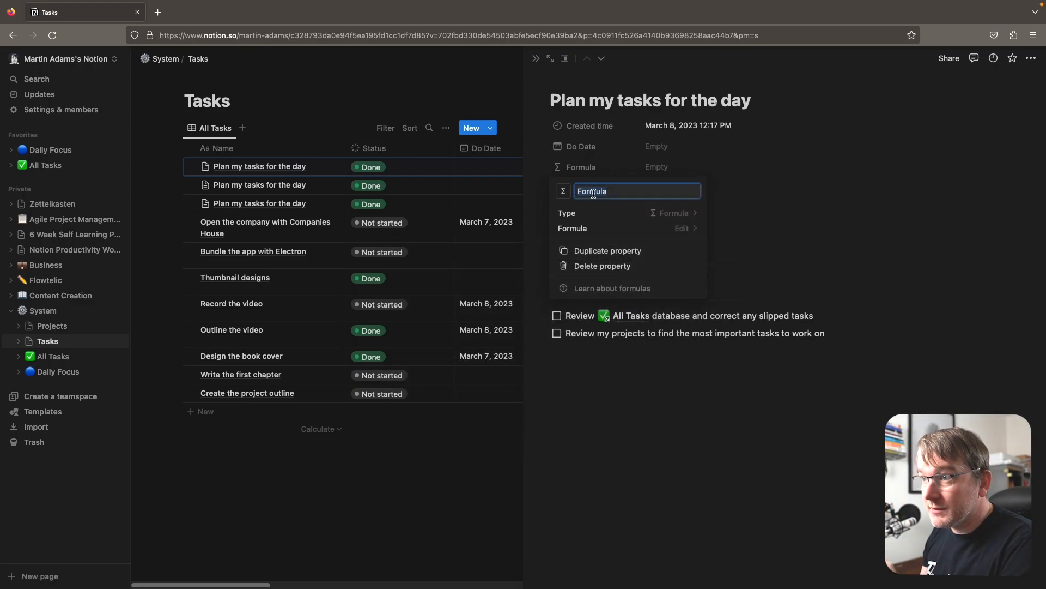
{"action": "type", "text": "Calculated Due Day"}
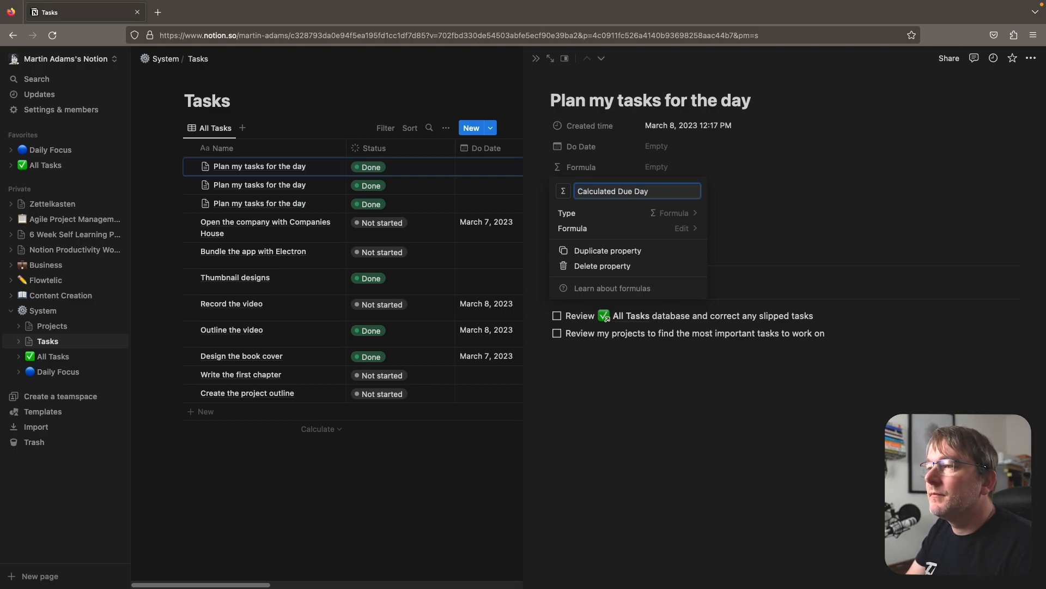
{"action": "key", "text": "BackSpace"}
{"action": "key", "text": "BackSpace"}
{"action": "type", "text": "o"}
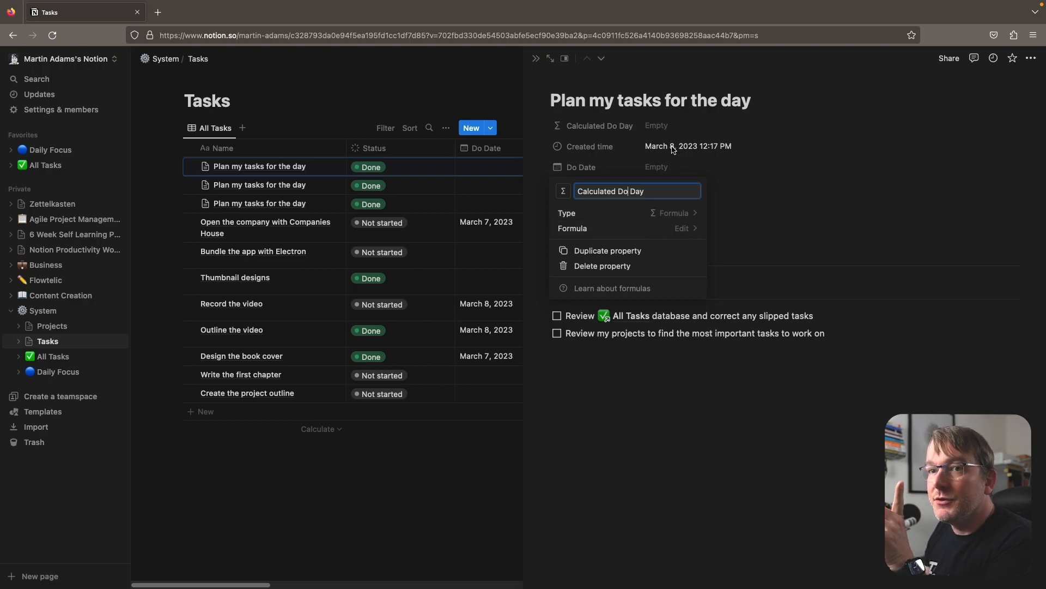
- Open the Calculated Do Day formula for editing and insert the Created time property
{"action": "left_click", "coordinate": [686, 234]}
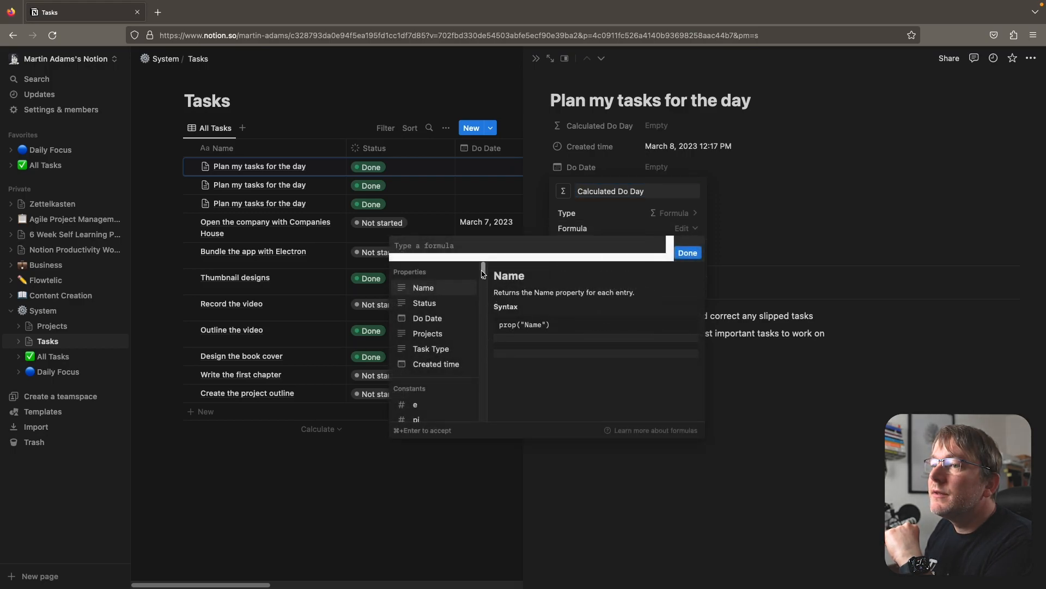
{"action": "left_click_drag", "start_coordinate": [484, 276], "coordinate": [480, 392]}
{"action": "scroll", "coordinate": [425, 348], "scroll_direction": "up", "scroll_amount": 15}
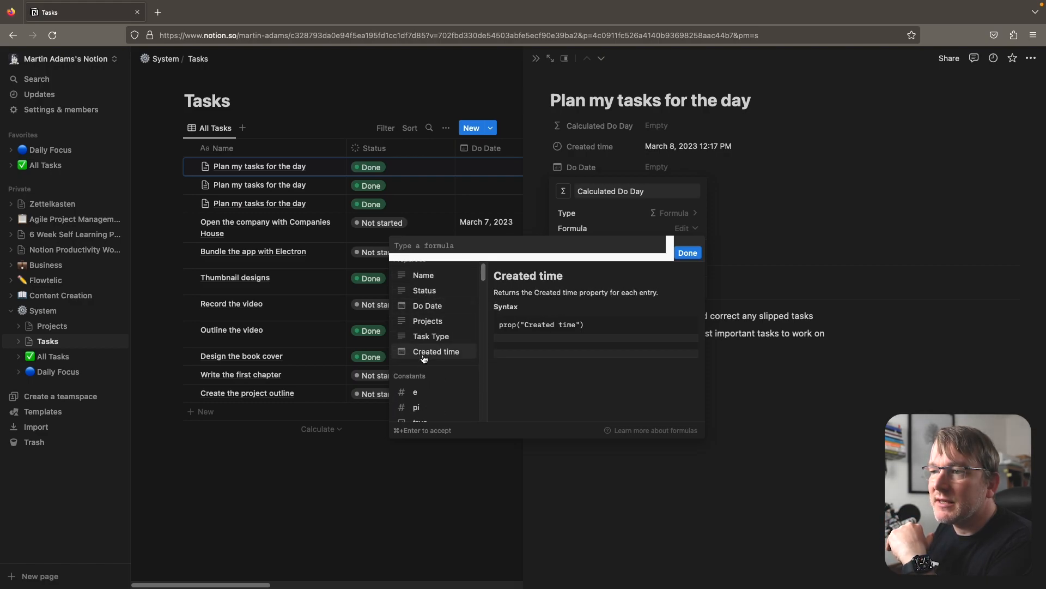
{"action": "scroll", "coordinate": [424, 357], "scroll_direction": "down", "scroll_amount": 3}
{"action": "scroll", "coordinate": [424, 357], "scroll_direction": "up", "scroll_amount": 3}
{"action": "scroll", "coordinate": [425, 355], "scroll_direction": "up", "scroll_amount": 1}
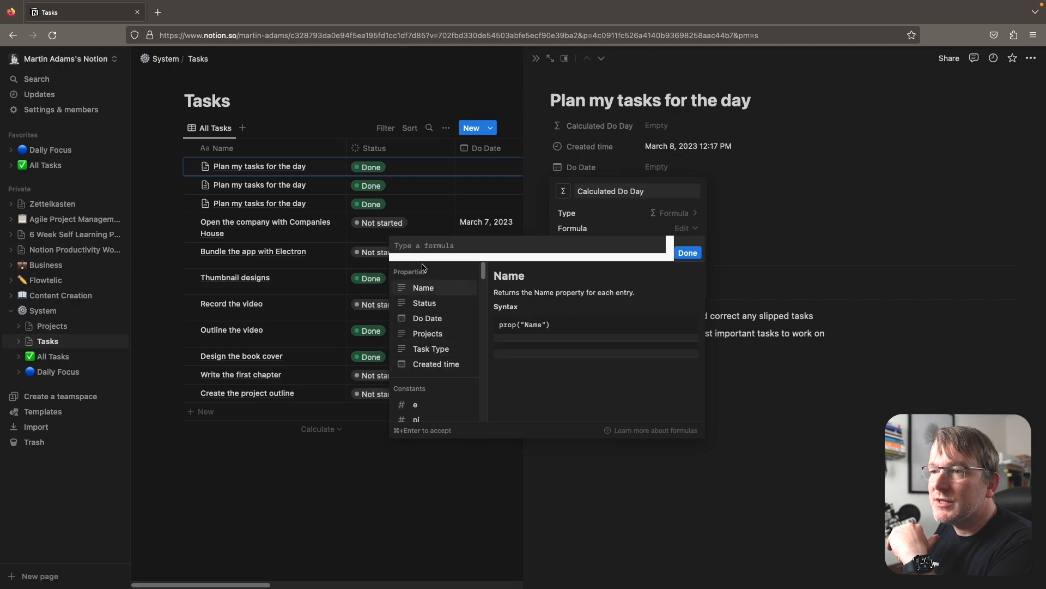
{"action": "left_click", "coordinate": [425, 364]}
{"action": "left_click_drag", "start_coordinate": [418, 248], "coordinate": [380, 250]}
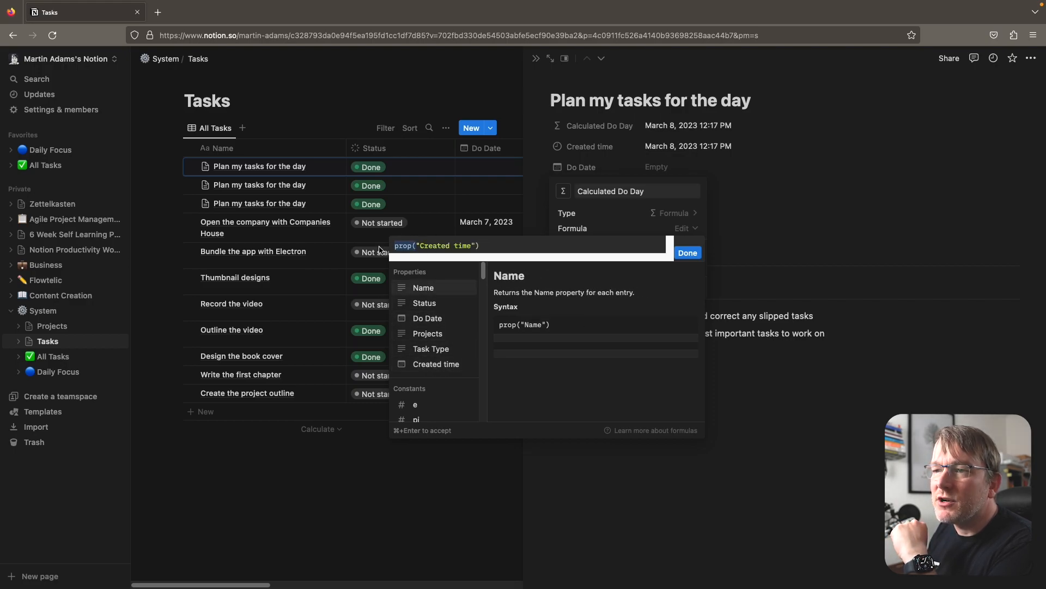
{"action": "left_click", "coordinate": [426, 246]}
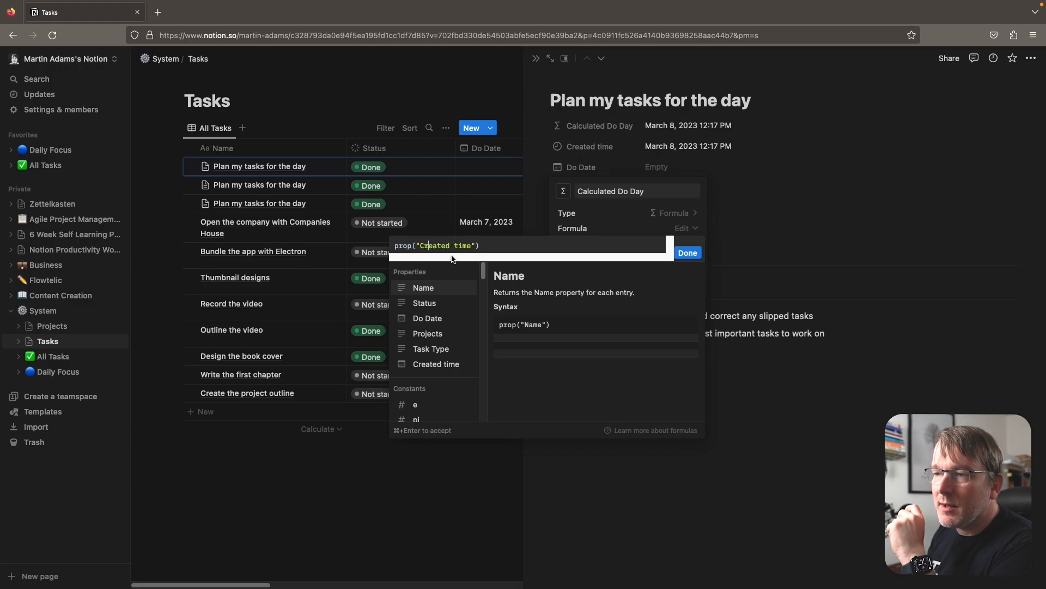
- Replace the formula text with the start of a condition, if(prop("Task Type")
{"action": "scroll", "coordinate": [436, 327], "scroll_direction": "down", "scroll_amount": 4}
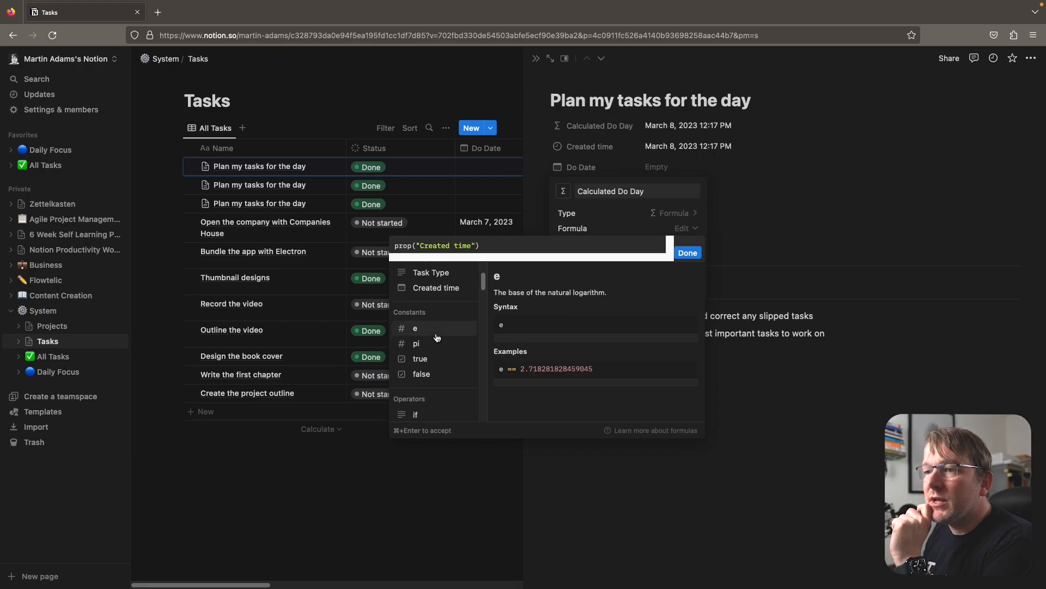
{"action": "scroll", "coordinate": [430, 365], "scroll_direction": "down", "scroll_amount": 1}
{"action": "left_click_drag", "start_coordinate": [482, 245], "coordinate": [399, 243]}
{"action": "type", "text": "if("}
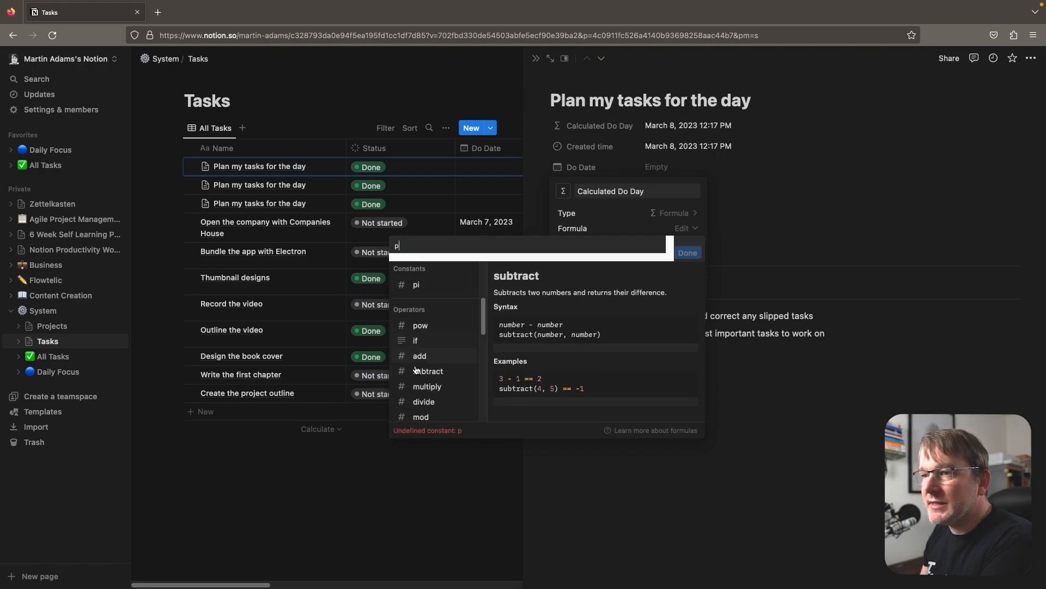
{"action": "key", "text": "BackSpace"}
{"action": "key", "text": "BackSpace"}
{"action": "key", "text": "BackSpace"}
{"action": "key", "text": "BackSpace"}
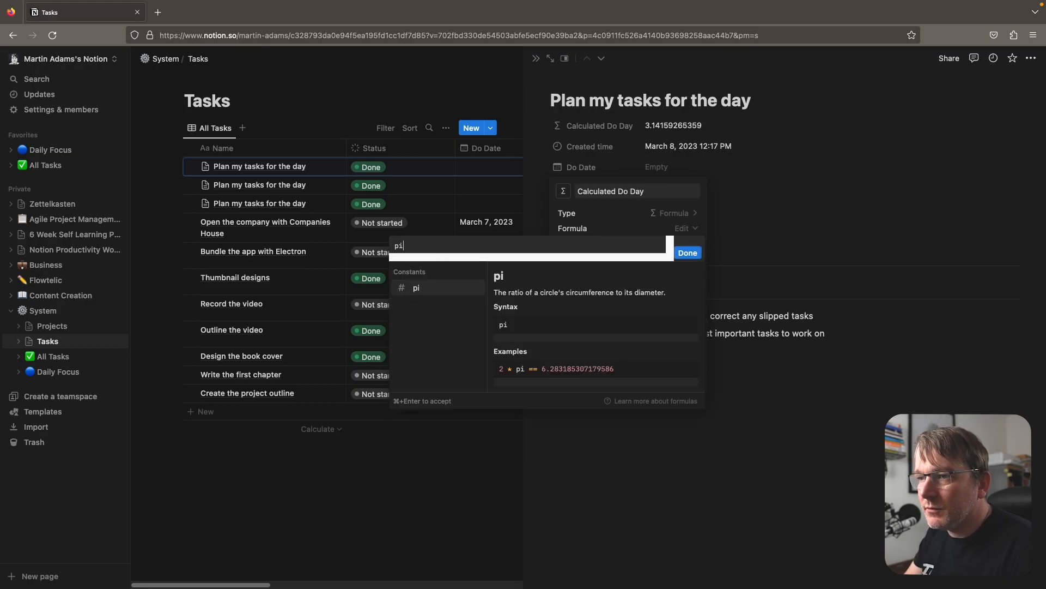
{"action": "type", "text": "if(prop(\"Task Type"}
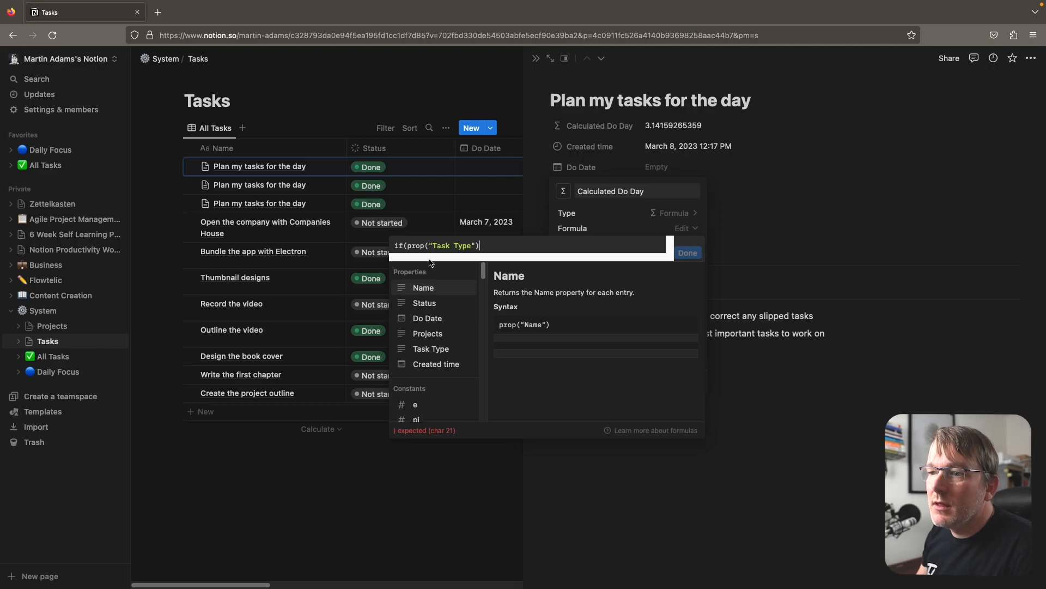
- Try adding the equal function from the function list after prop("Task Type") in the formula, and remove it again
{"action": "scroll", "coordinate": [445, 308], "scroll_direction": "down", "scroll_amount": 5}
{"action": "scroll", "coordinate": [445, 308], "scroll_direction": "down", "scroll_amount": 8}
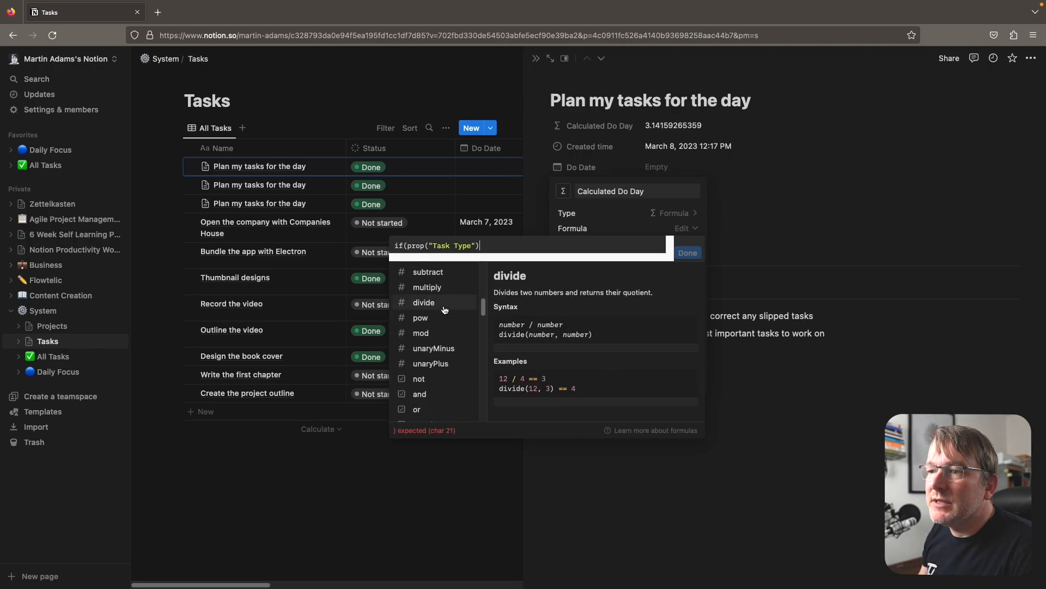
{"action": "scroll", "coordinate": [445, 309], "scroll_direction": "down", "scroll_amount": 2}
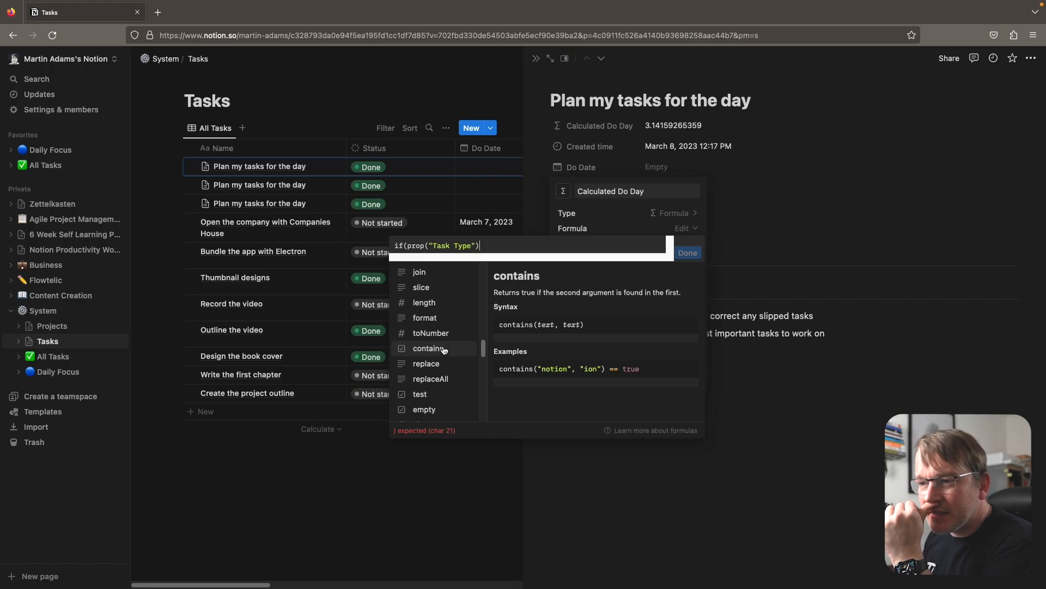
{"action": "scroll", "coordinate": [445, 349], "scroll_direction": "down", "scroll_amount": 10}
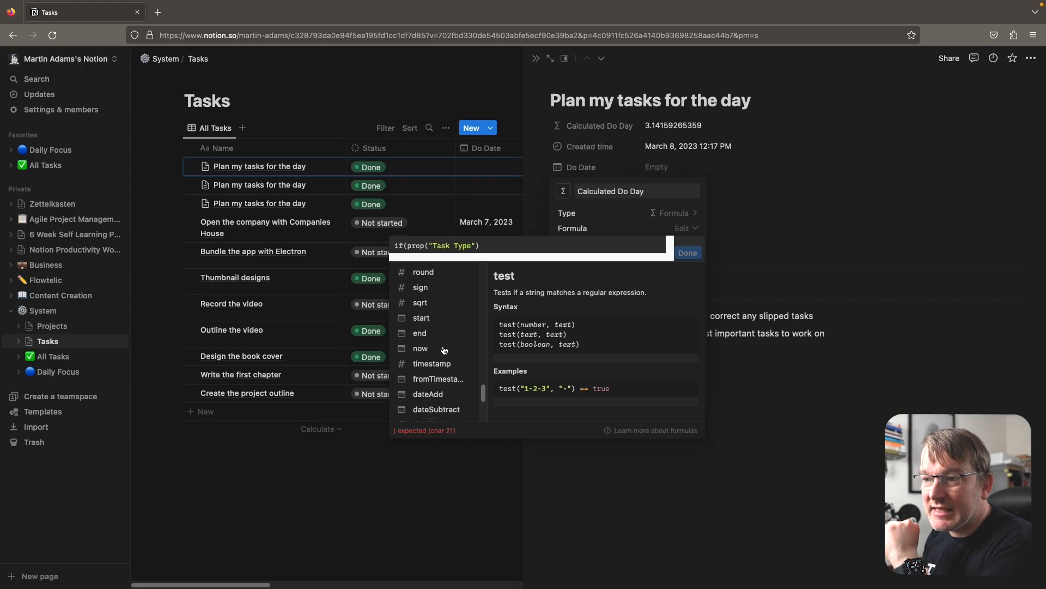
{"action": "scroll", "coordinate": [483, 409], "scroll_direction": "up", "scroll_amount": 15}
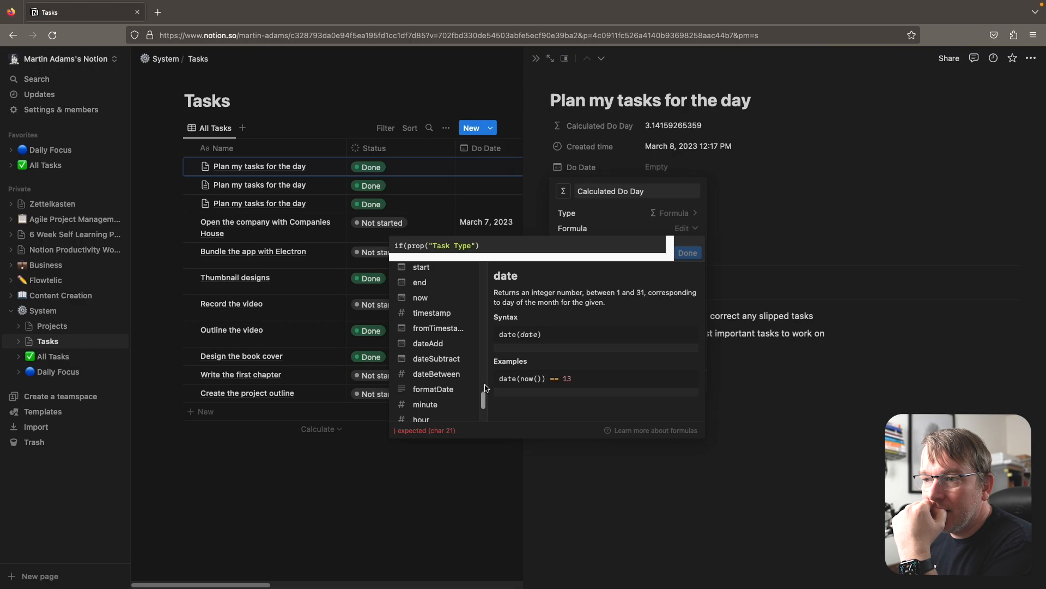
{"action": "left_click_drag", "start_coordinate": [490, 286], "coordinate": [488, 322]}
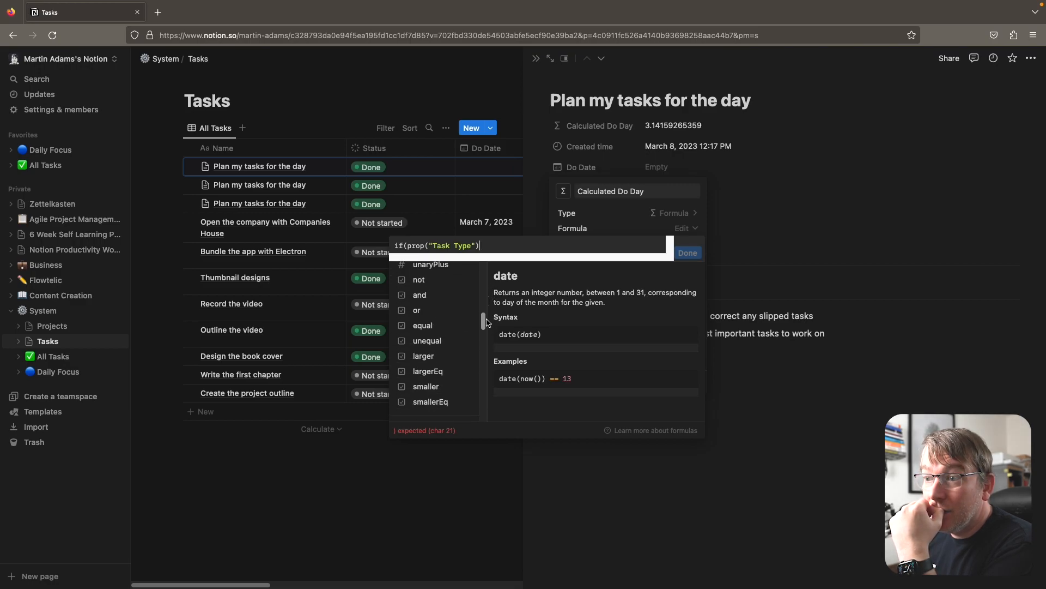
{"action": "left_click", "coordinate": [437, 326]}
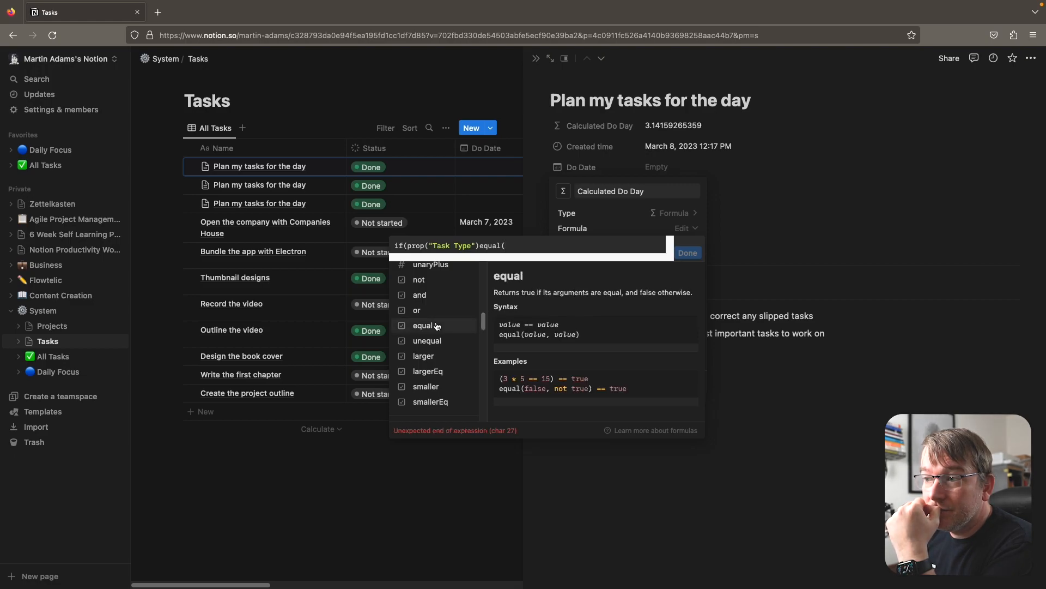
{"action": "left_click_drag", "start_coordinate": [506, 246], "coordinate": [485, 246]}
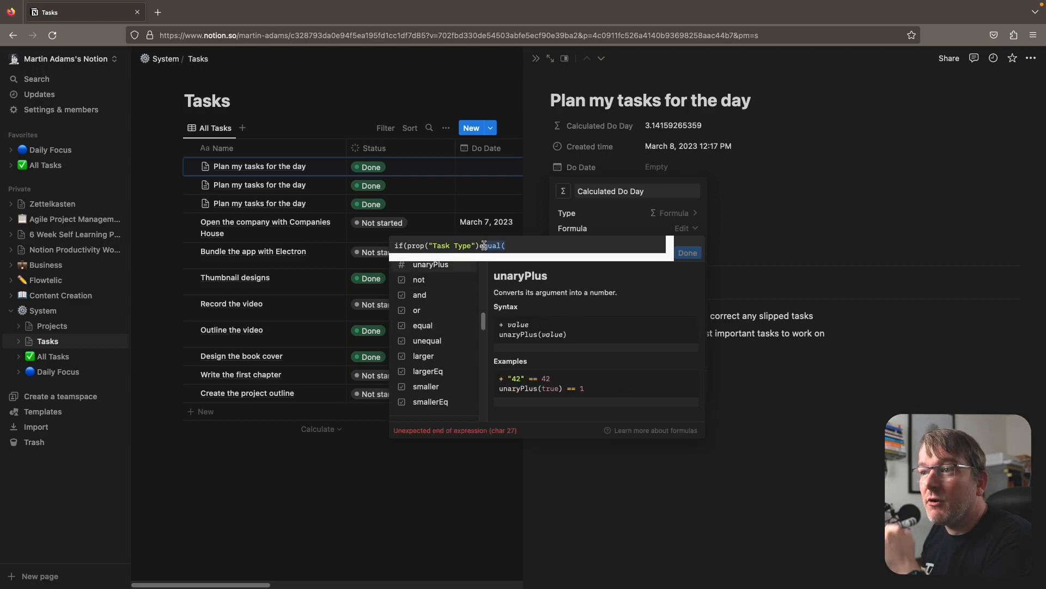
{"action": "key", "text": "BackSpace"}
- Complete and save the formula as if(prop("Task Type")=="Recurring", "true", "false")
{"action": "left_click", "coordinate": [407, 245]}
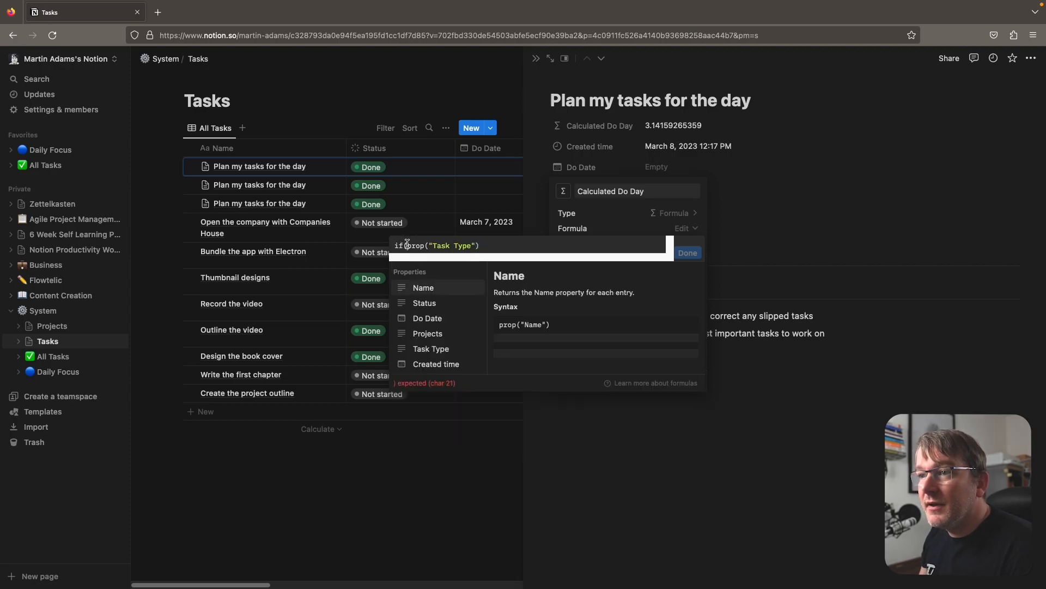
{"action": "type", "text": "=="}
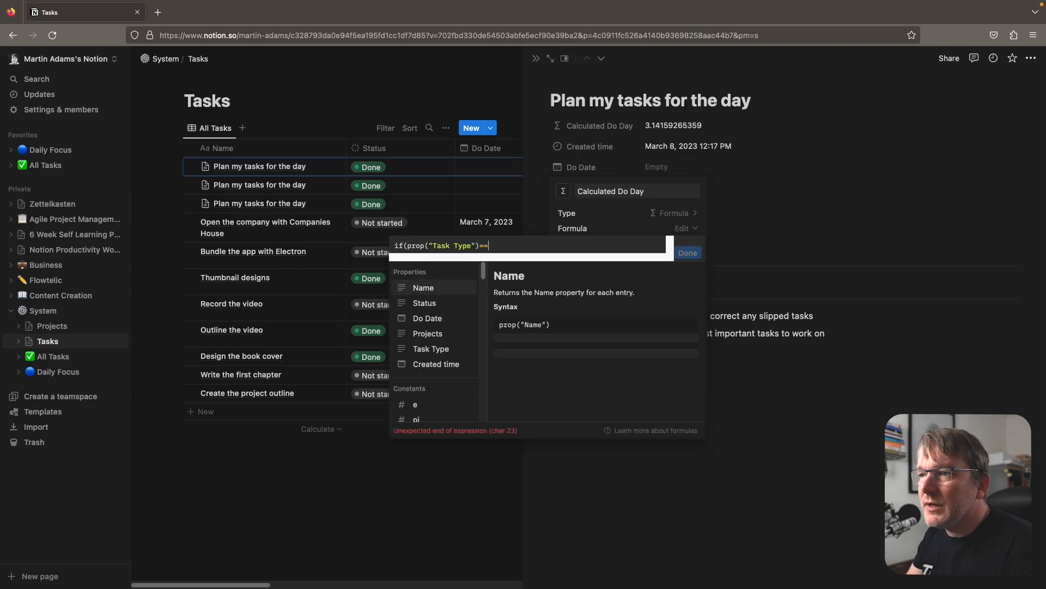
{"action": "type", "text": "\"Recurring"}
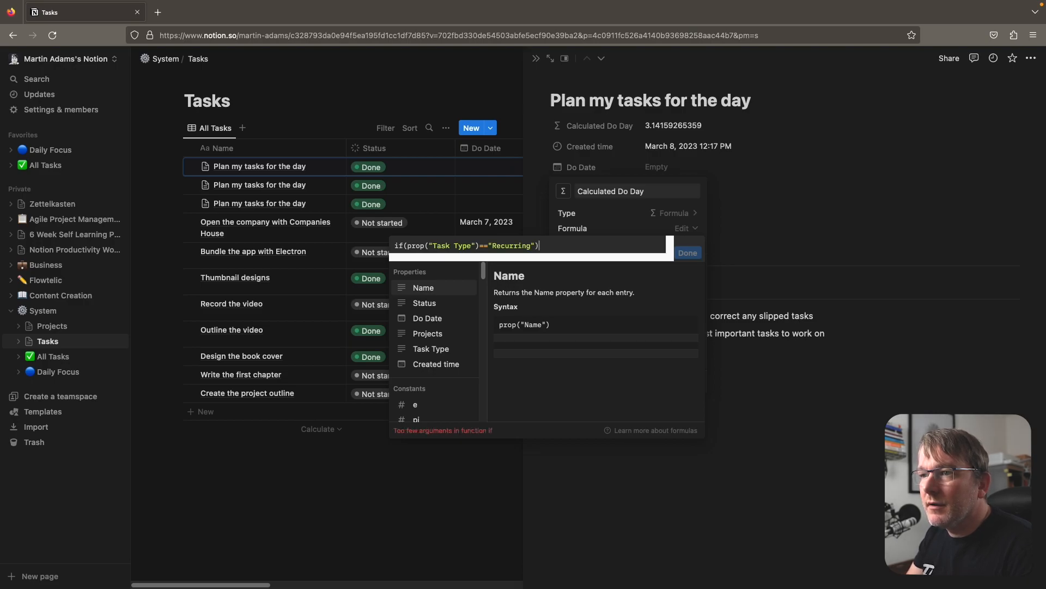
{"action": "scroll", "coordinate": [431, 338], "scroll_direction": "down", "scroll_amount": 3}
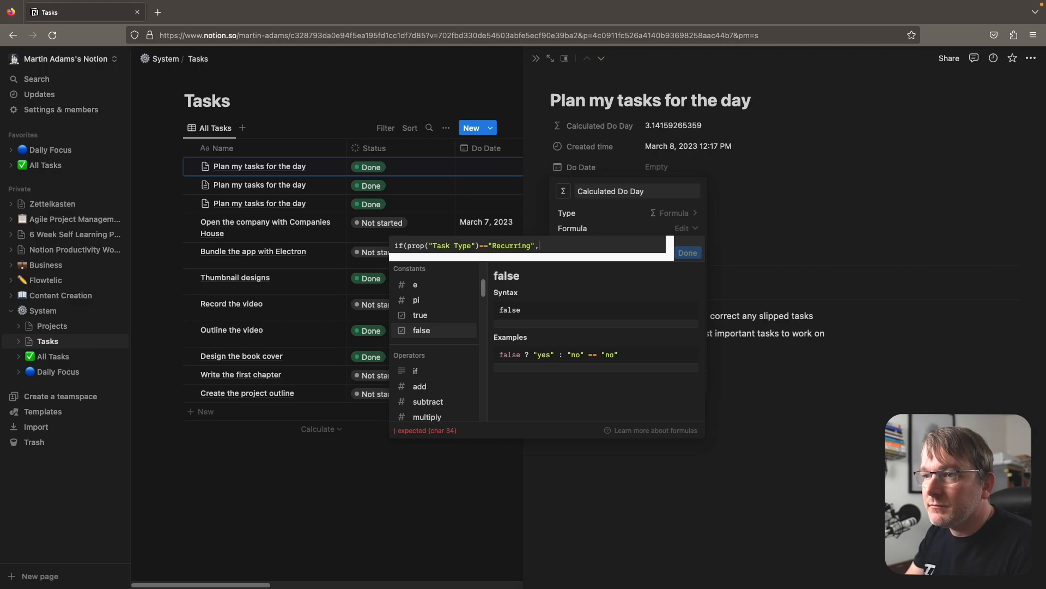
{"action": "type", "text": ", \"true\", \"fl"}
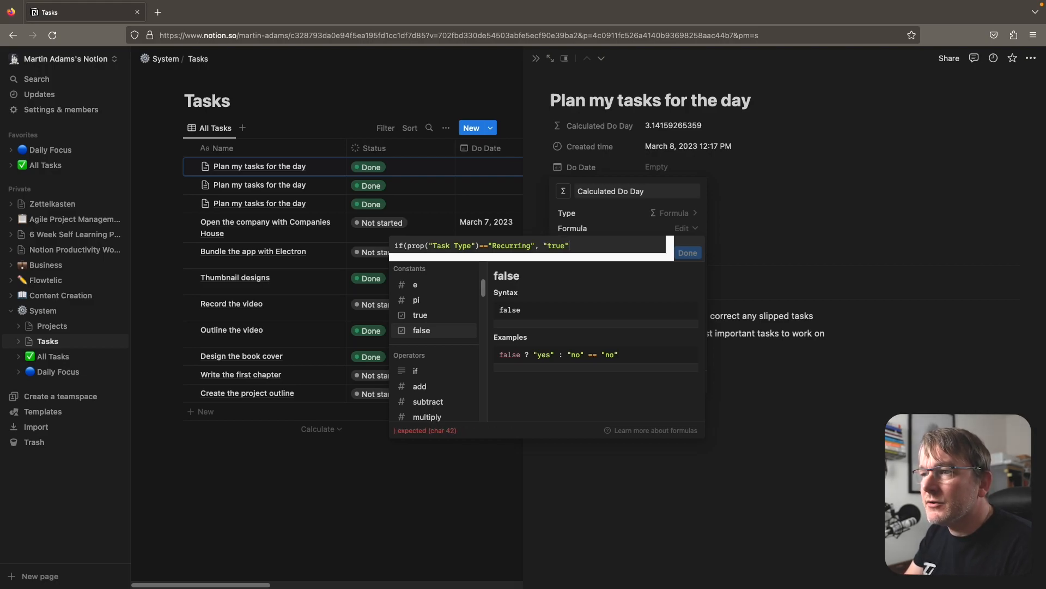
{"action": "type", "text": "lse\")"}
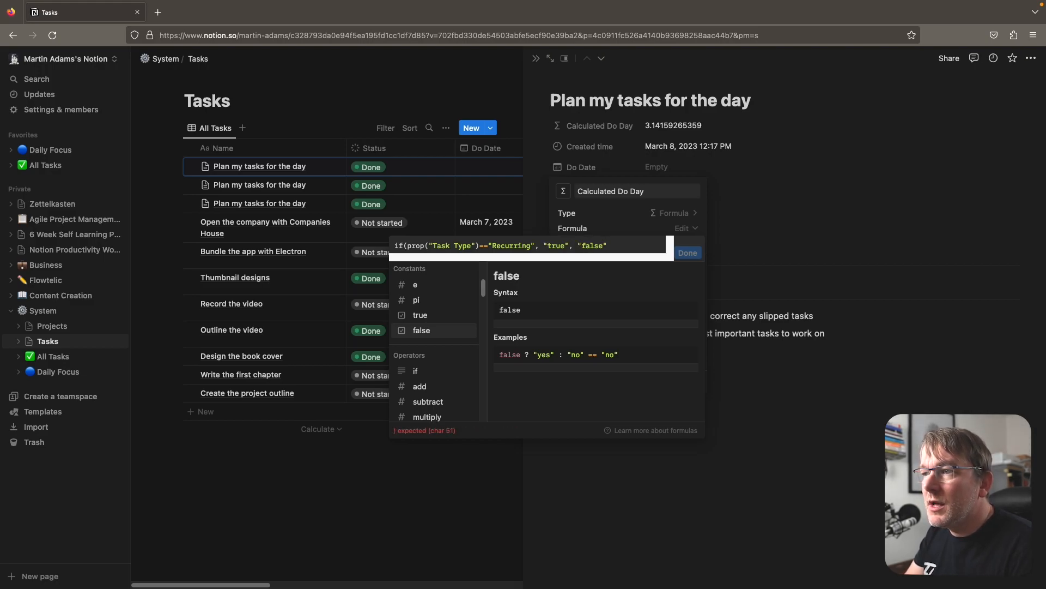
{"action": "left_click", "coordinate": [688, 252]}
{"action": "left_click", "coordinate": [636, 290]}
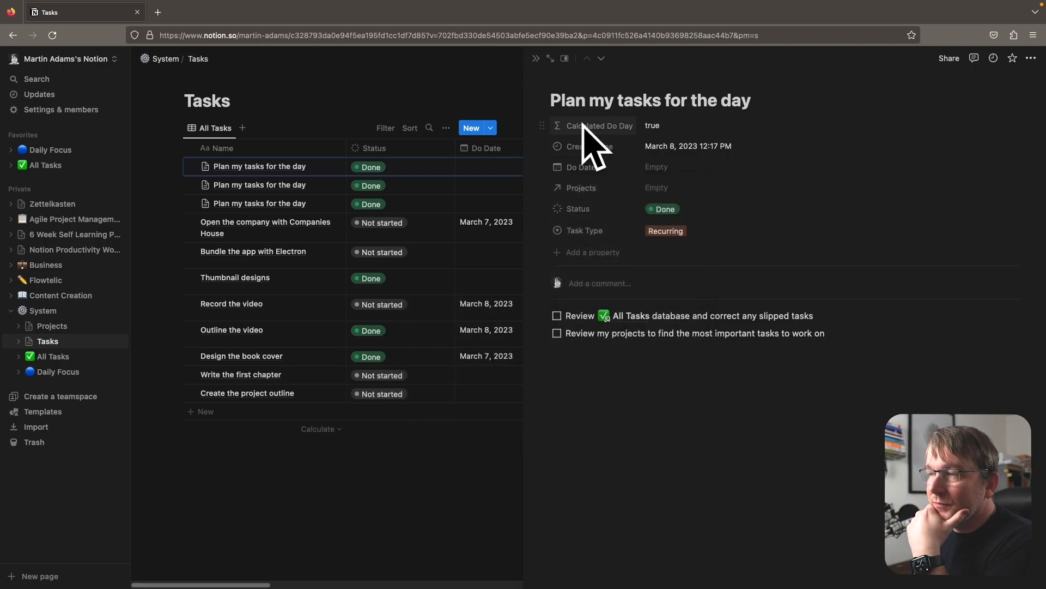
- Test the formula by removing the task's Task Type value and setting it back to Recurring
{"action": "left_click", "coordinate": [658, 231]}
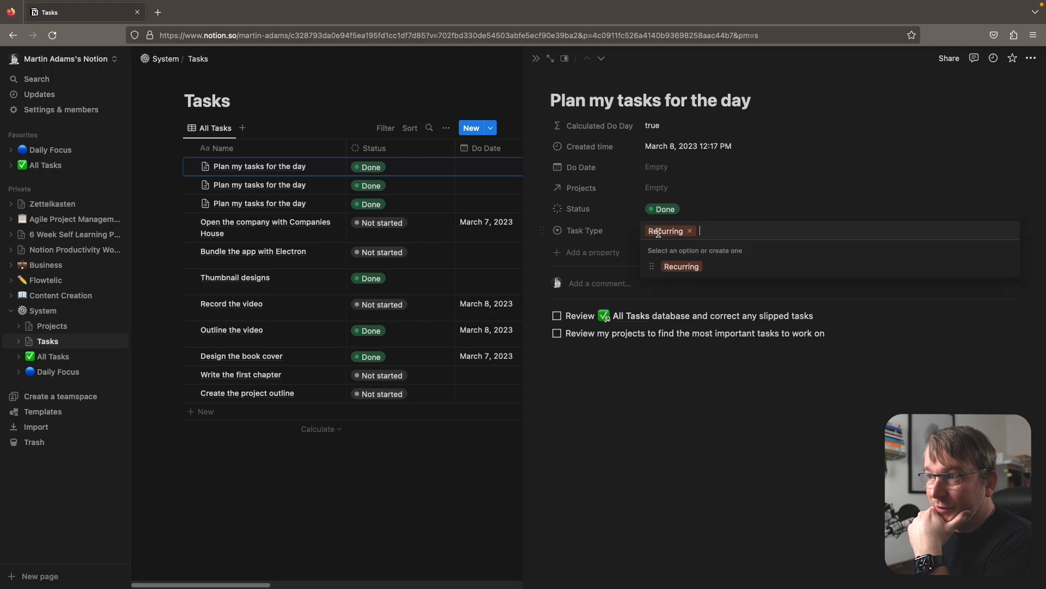
{"action": "left_click", "coordinate": [1015, 266]}
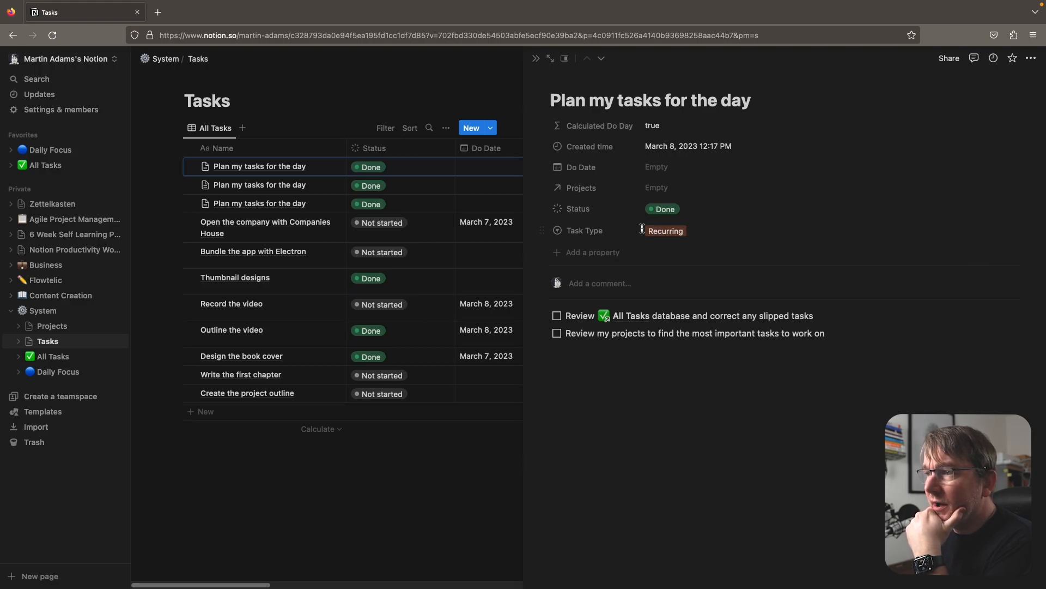
{"action": "left_click", "coordinate": [650, 228]}
{"action": "left_click", "coordinate": [690, 231]}
{"action": "left_click", "coordinate": [678, 351]}
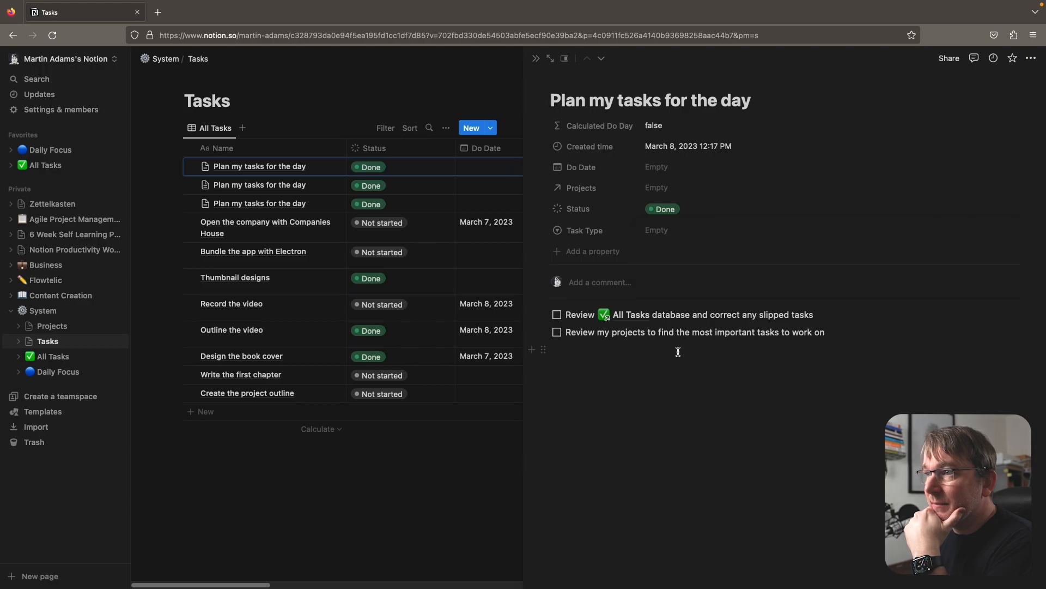
{"action": "left_click", "coordinate": [659, 231]}
{"action": "left_click", "coordinate": [676, 266]}
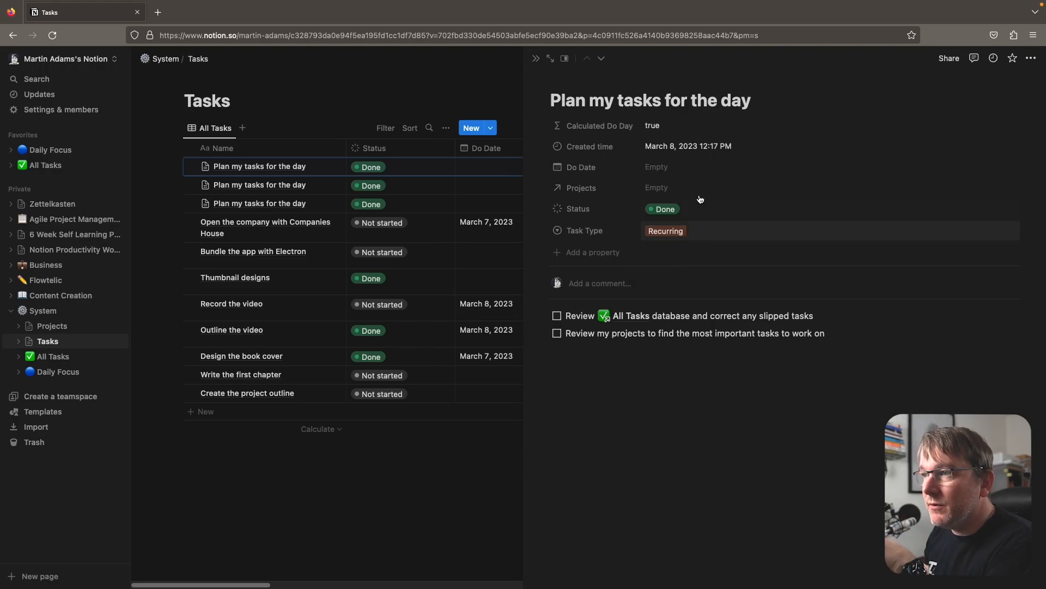
- Reopen the Calculated Do Day formula and replace the "true" result with prop("Created time")
{"action": "left_click", "coordinate": [599, 131]}
{"action": "left_click", "coordinate": [589, 162]}
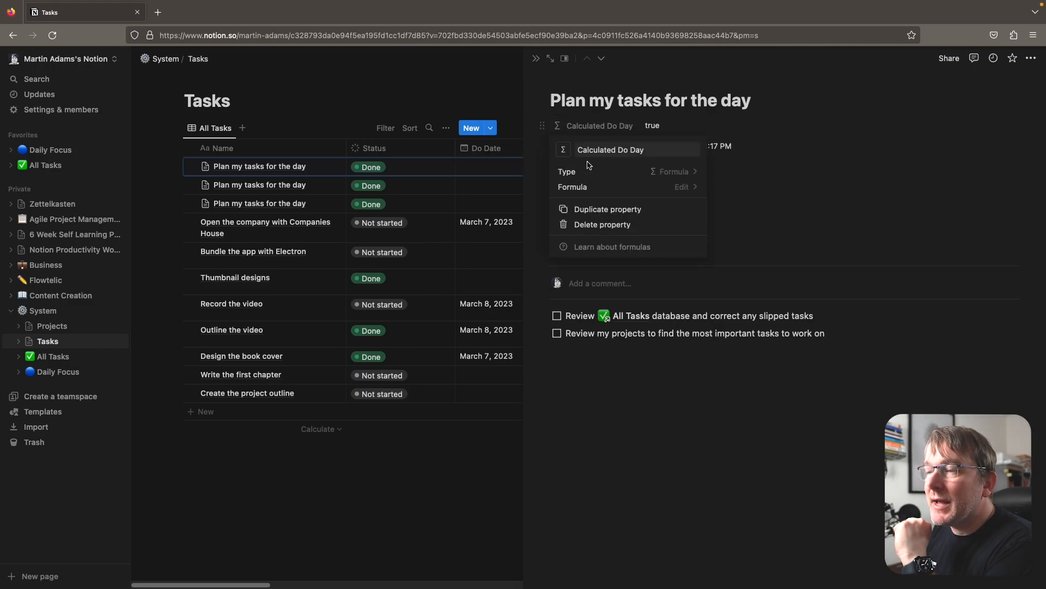
{"action": "left_click", "coordinate": [681, 187]}
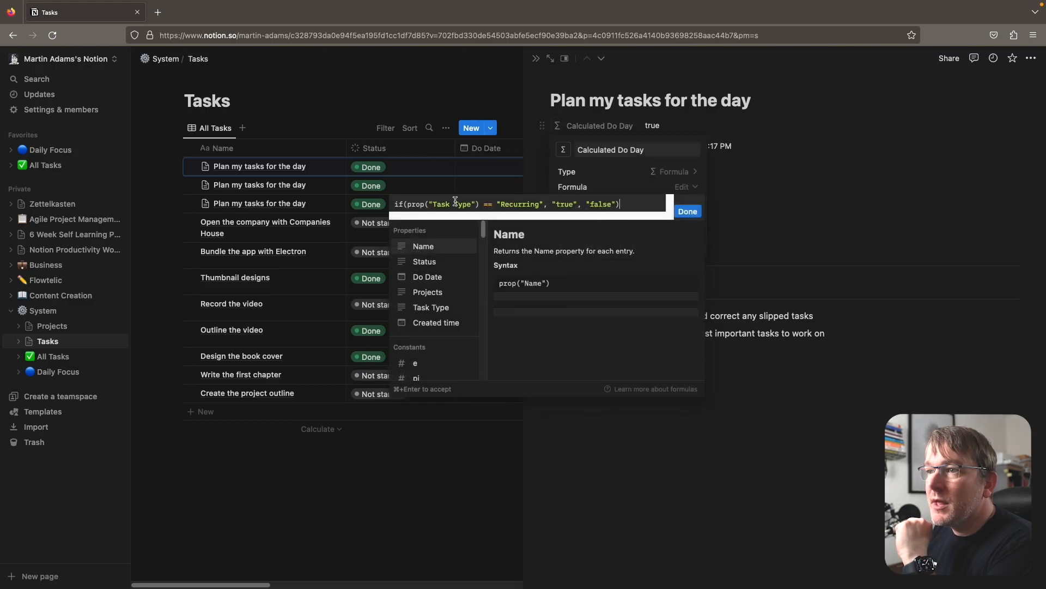
{"action": "double_click", "coordinate": [562, 205]}
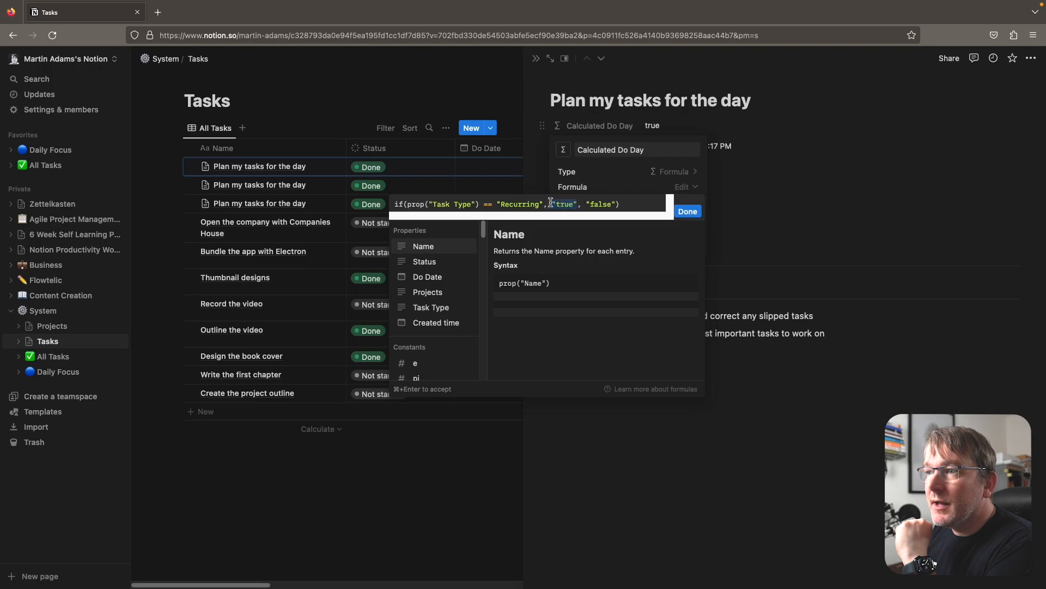
{"action": "type", "text": "prop(\""}
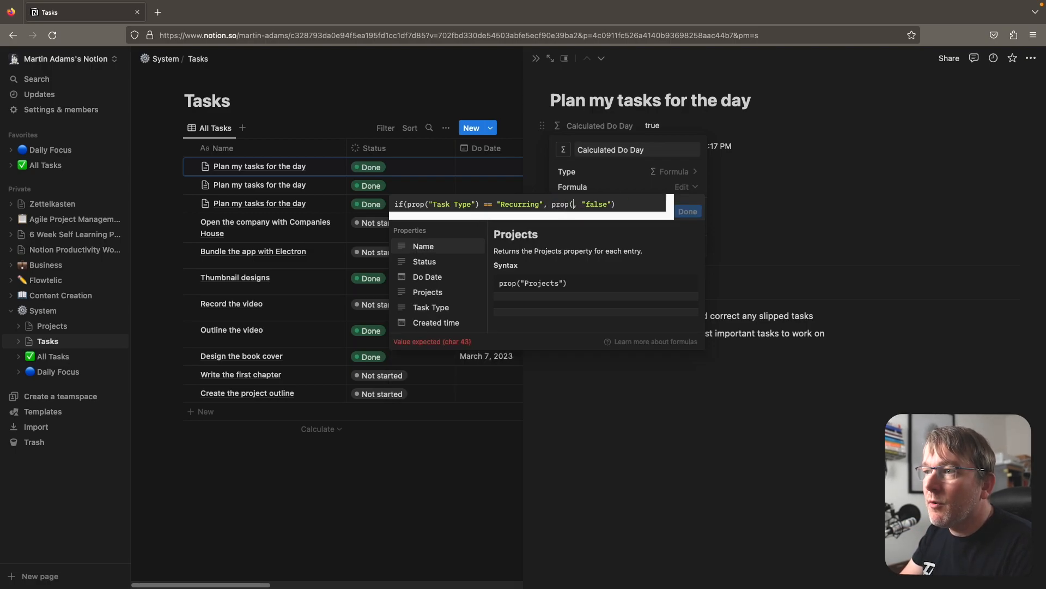
{"action": "key", "text": "BackSpace"}
{"action": "key", "text": "BackSpace"}
{"action": "key", "text": "BackSpace"}
{"action": "key", "text": "BackSpace"}
{"action": "key", "text": "BackSpace"}
{"action": "key", "text": "BackSpace"}
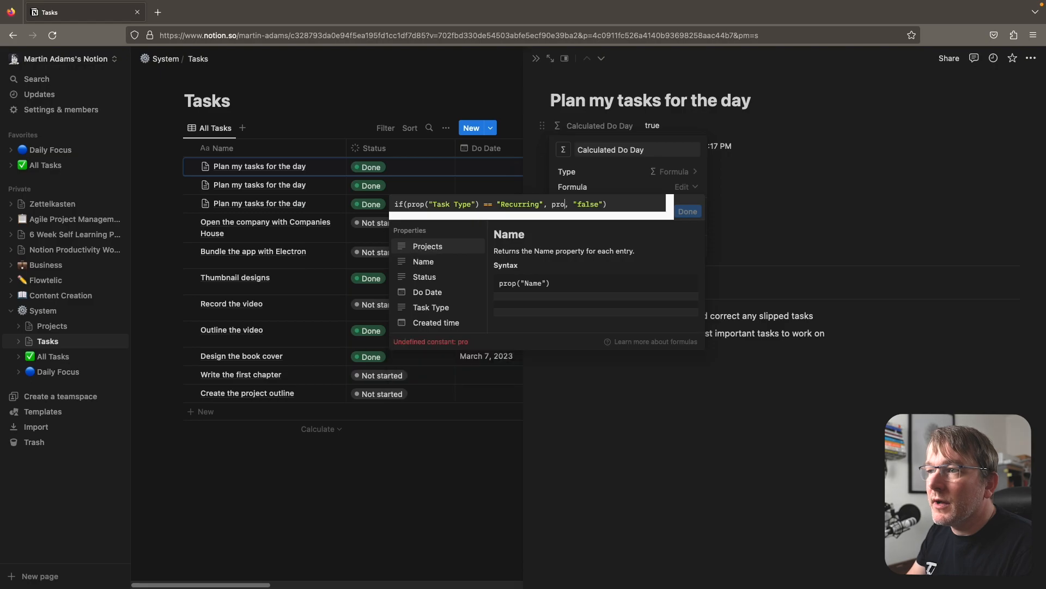
{"action": "left_click", "coordinate": [442, 325]}
- Replace the "false" result in the formula with prop("Do Date") and save the formula
{"action": "left_click_drag", "start_coordinate": [425, 213], "coordinate": [388, 215]}
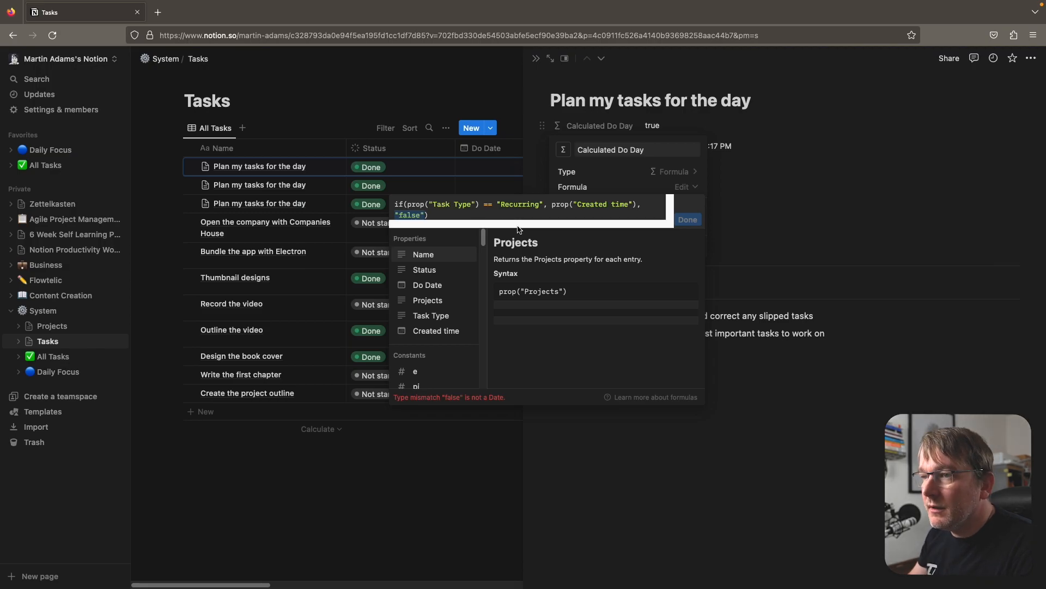
{"action": "key", "text": "BackSpace"}
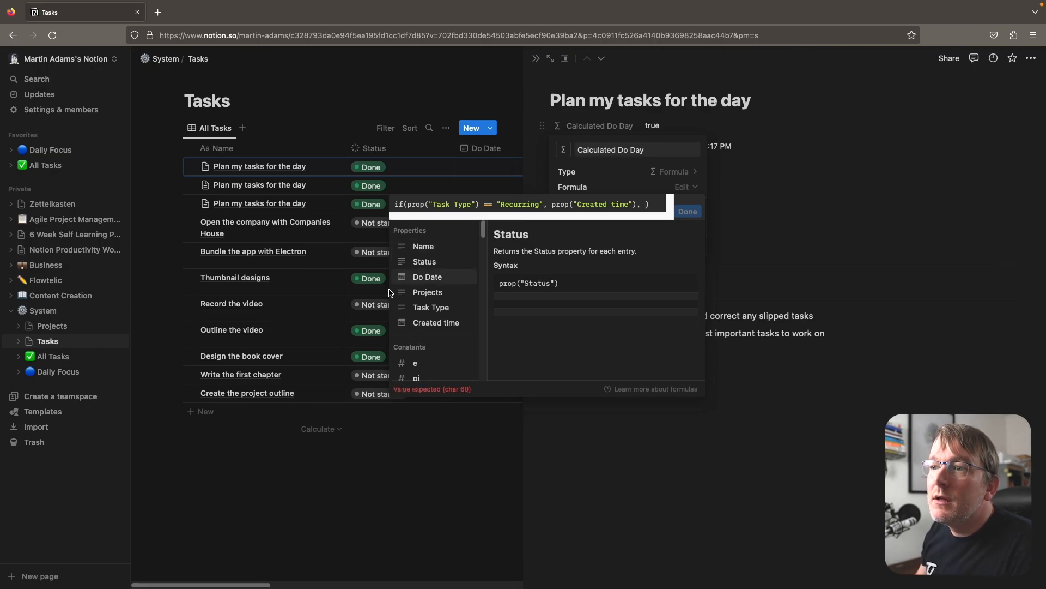
{"action": "left_click", "coordinate": [439, 277]}
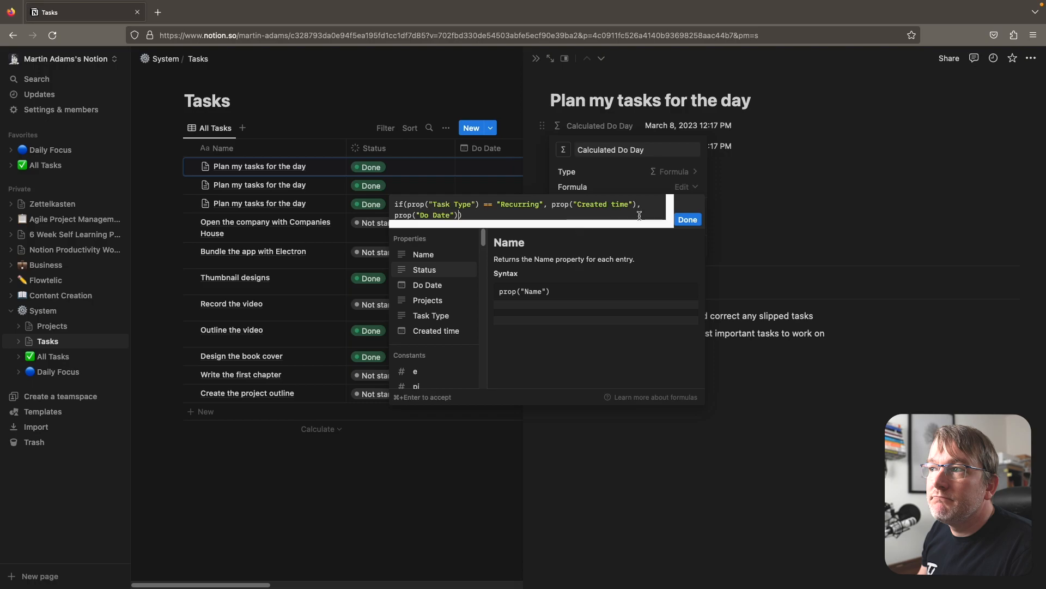
{"action": "left_click", "coordinate": [687, 219]}
{"action": "left_click", "coordinate": [691, 381]}
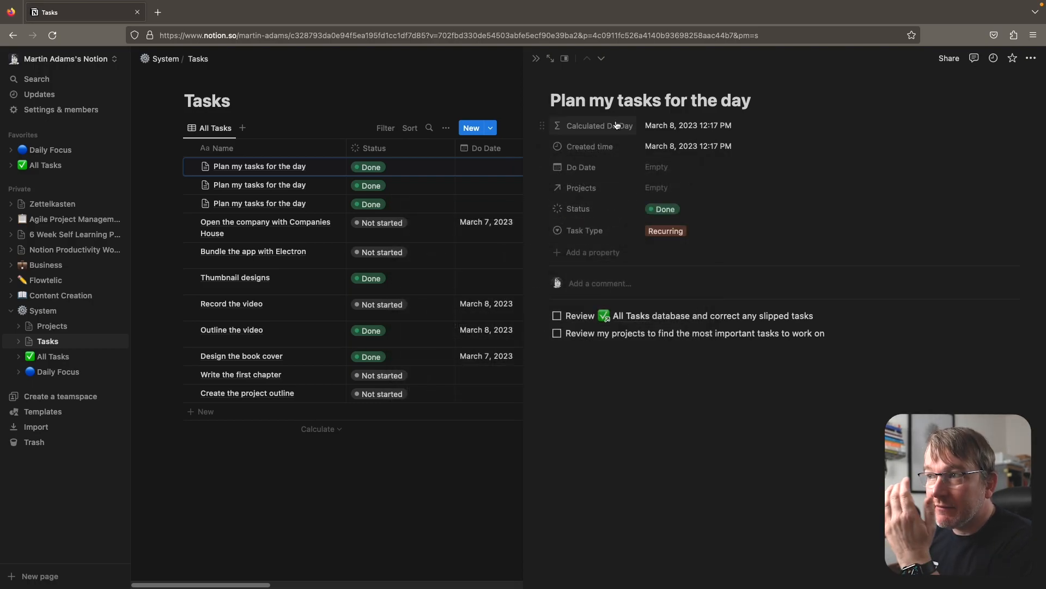
- Test the non-recurring case by removing the task's Task Type and setting its Do Date to March 6, 2023
{"action": "left_click", "coordinate": [668, 231]}
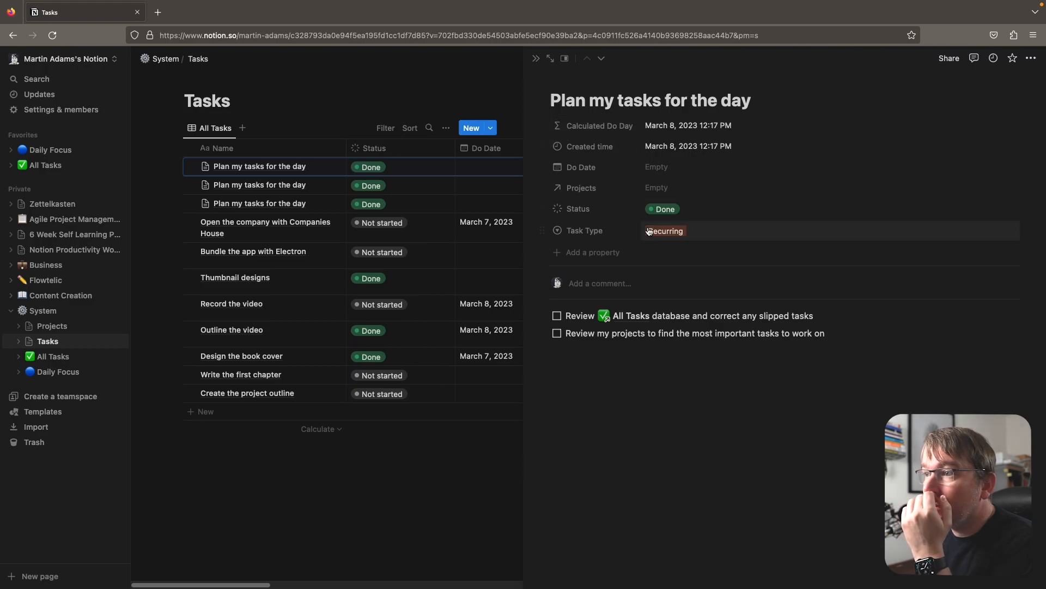
{"action": "left_click", "coordinate": [690, 232]}
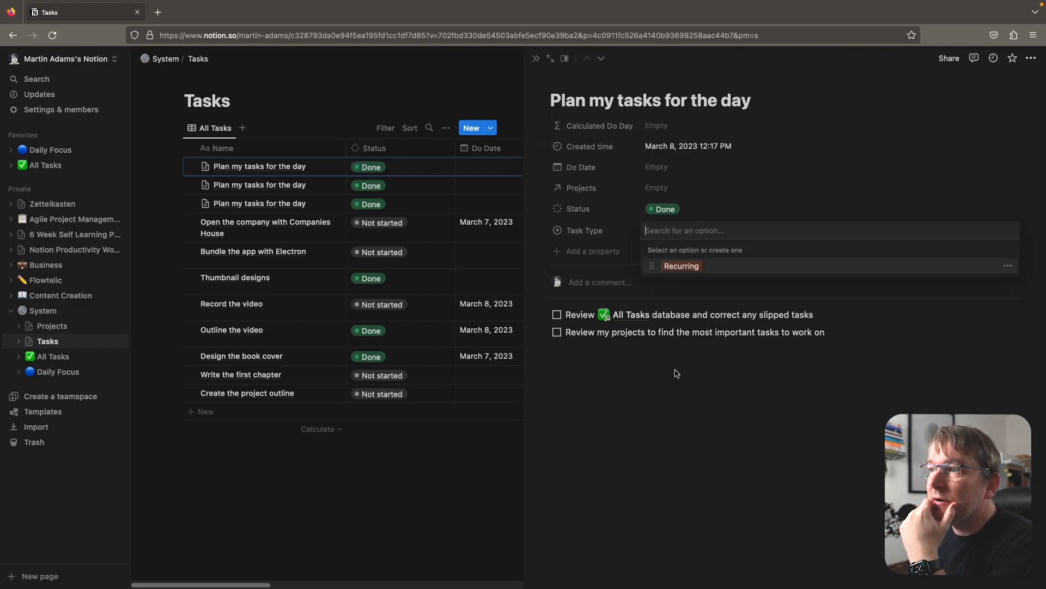
{"action": "key", "text": "Escape"}
{"action": "left_click", "coordinate": [664, 168]}
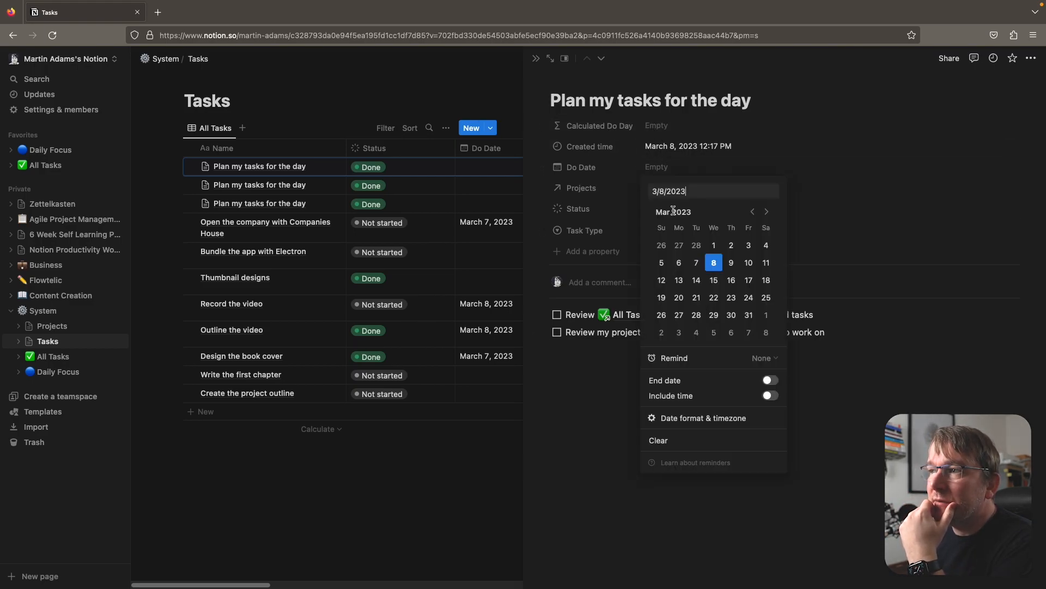
{"action": "left_click", "coordinate": [680, 263]}
{"action": "left_click", "coordinate": [665, 124]}
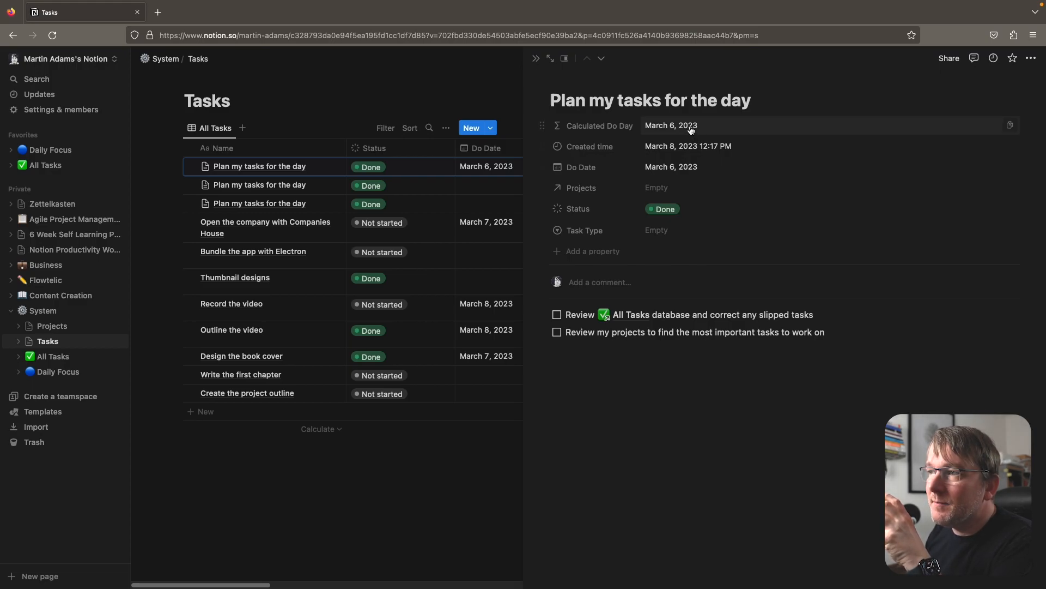
- Set the task's Task Type back to Recurring and clear its Do Date
{"action": "left_click", "coordinate": [661, 209]}
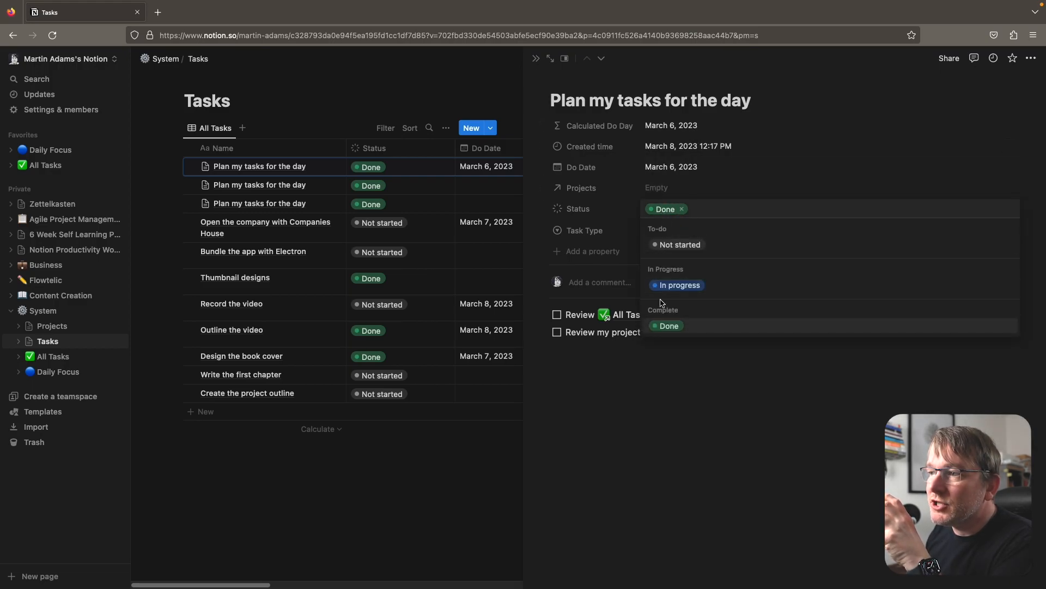
{"action": "key", "text": "Escape"}
{"action": "left_click", "coordinate": [662, 231]}
{"action": "left_click", "coordinate": [676, 267]}
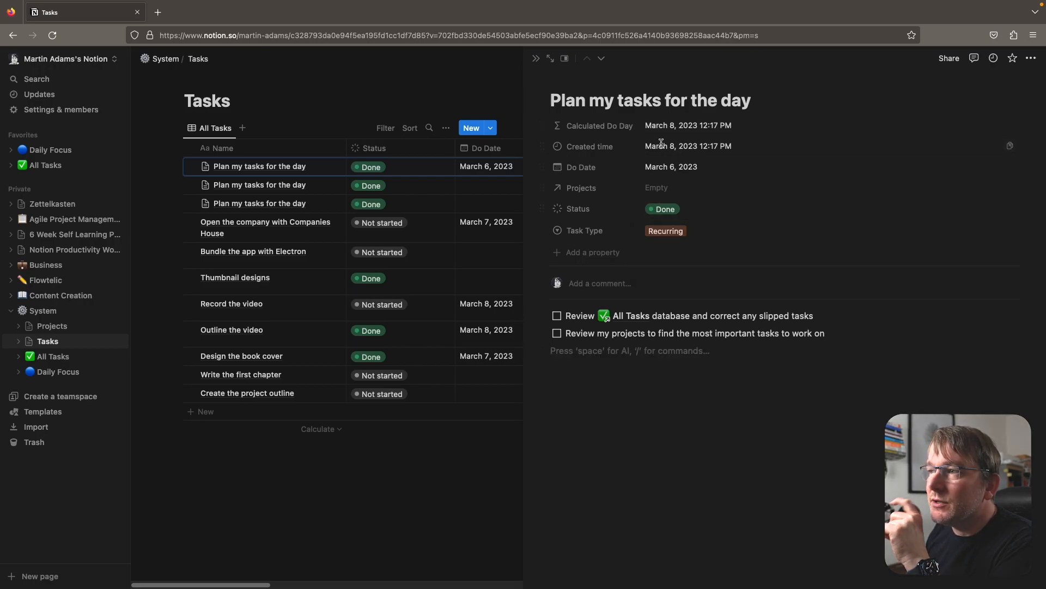
{"action": "left_click", "coordinate": [664, 167]}
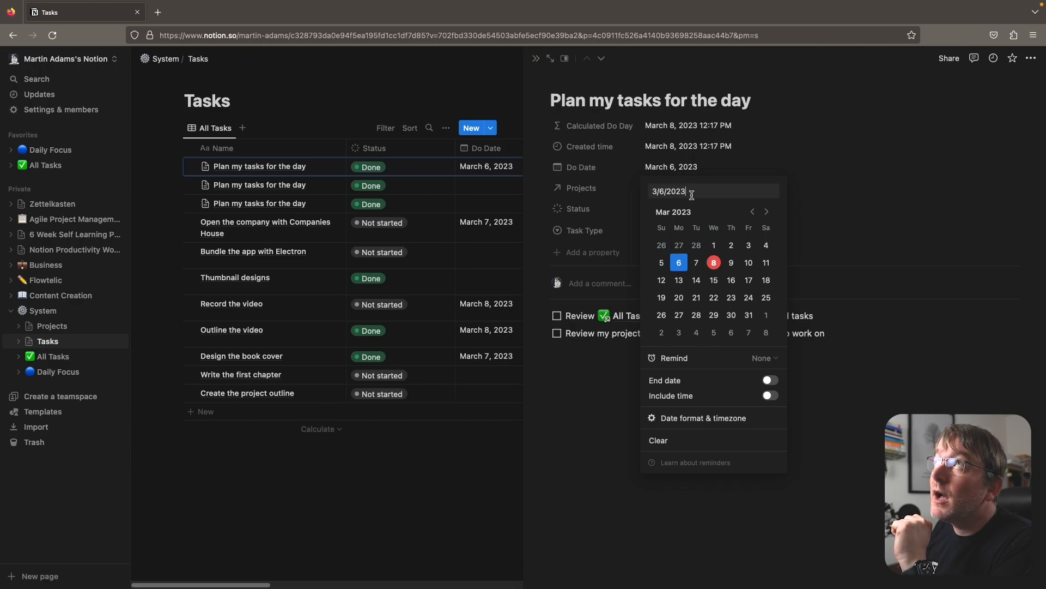
{"action": "left_click", "coordinate": [666, 440]}
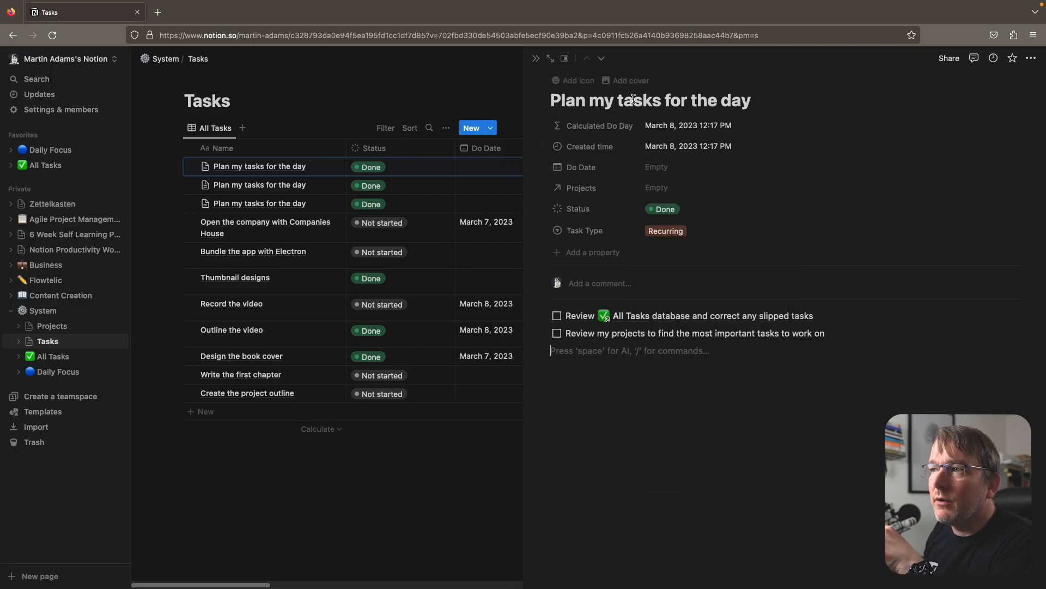
- Close the task page and open the Daily Focus entry in the Daily Focus database
{"action": "left_click", "coordinate": [344, 96]}
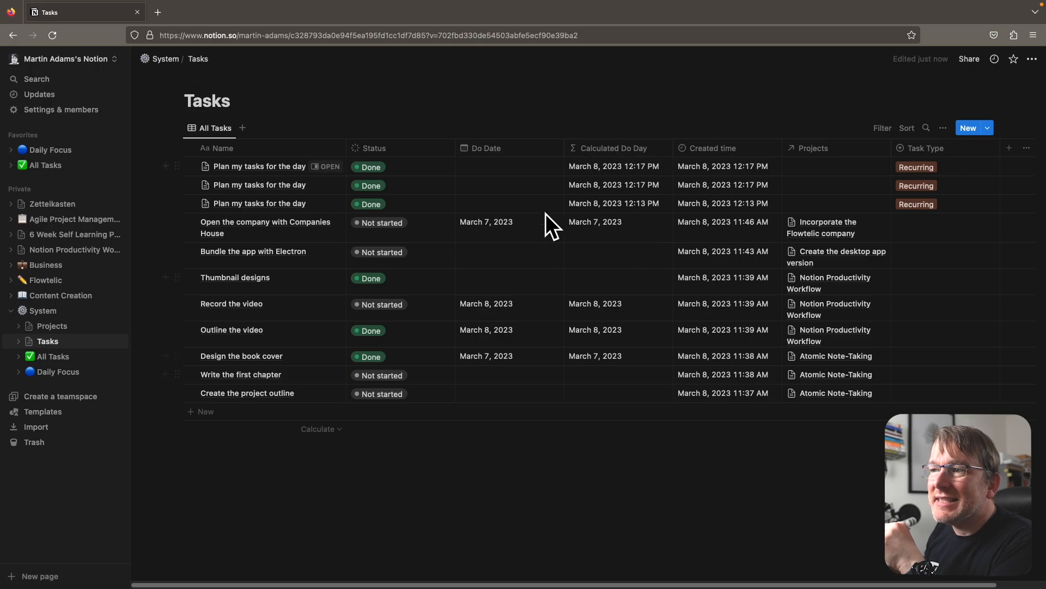
{"action": "left_click", "coordinate": [38, 153]}
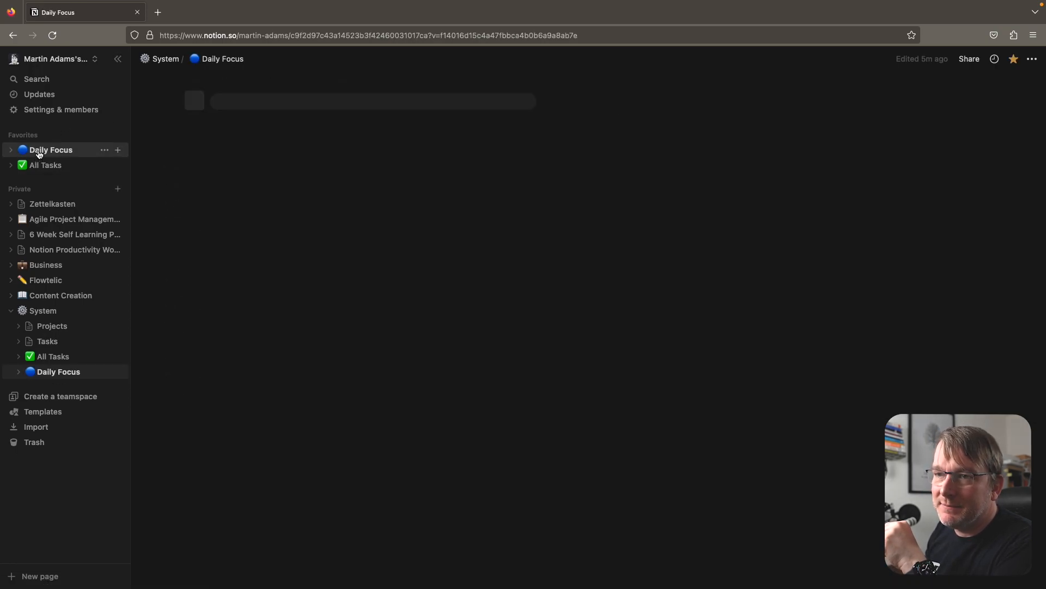
{"action": "left_click", "coordinate": [226, 175]}
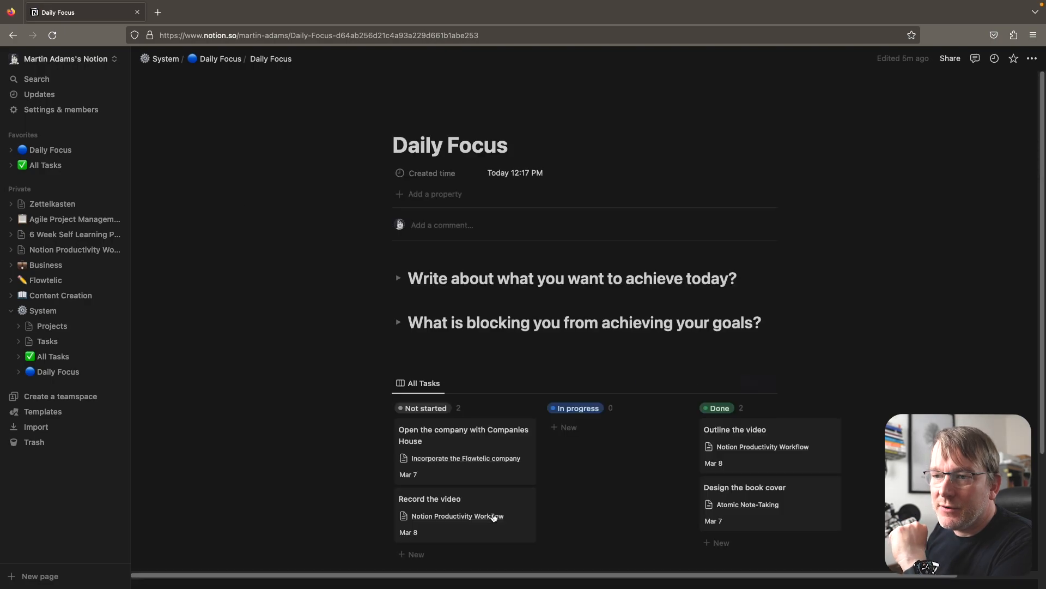
- Change the Do Date rule in the All Tasks board's filter to use the Calculated Do Day property
{"action": "scroll", "coordinate": [348, 469], "scroll_direction": "down", "scroll_amount": 3}
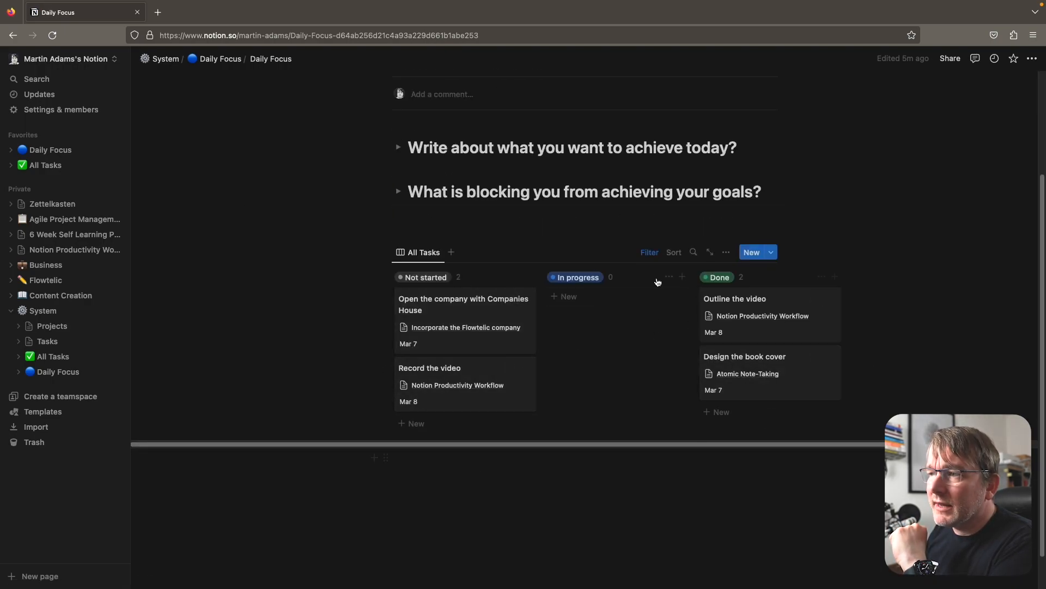
{"action": "left_click", "coordinate": [649, 253]}
{"action": "left_click", "coordinate": [432, 279]}
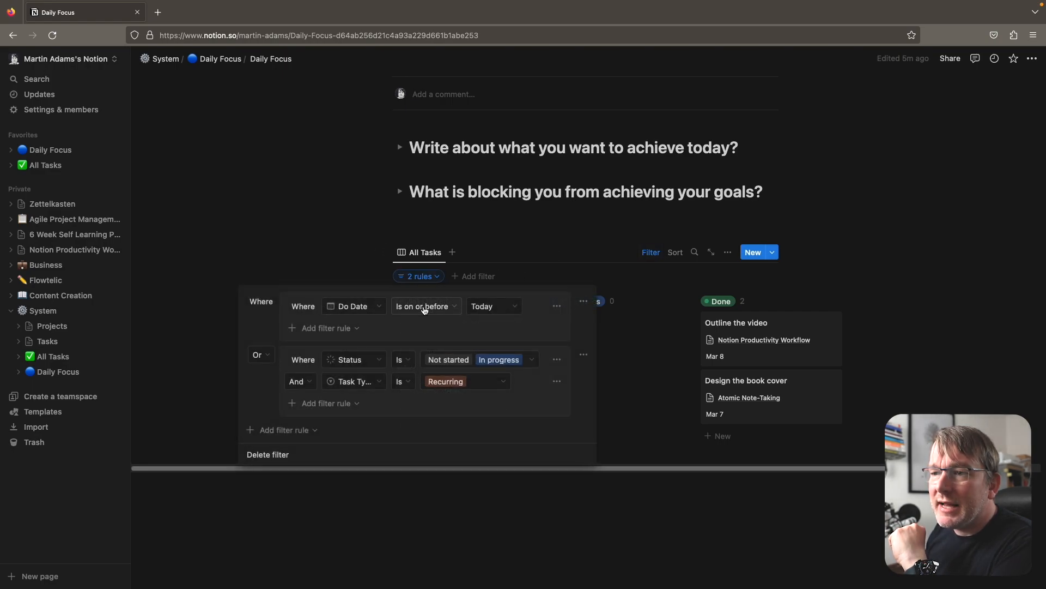
{"action": "left_click", "coordinate": [373, 308]}
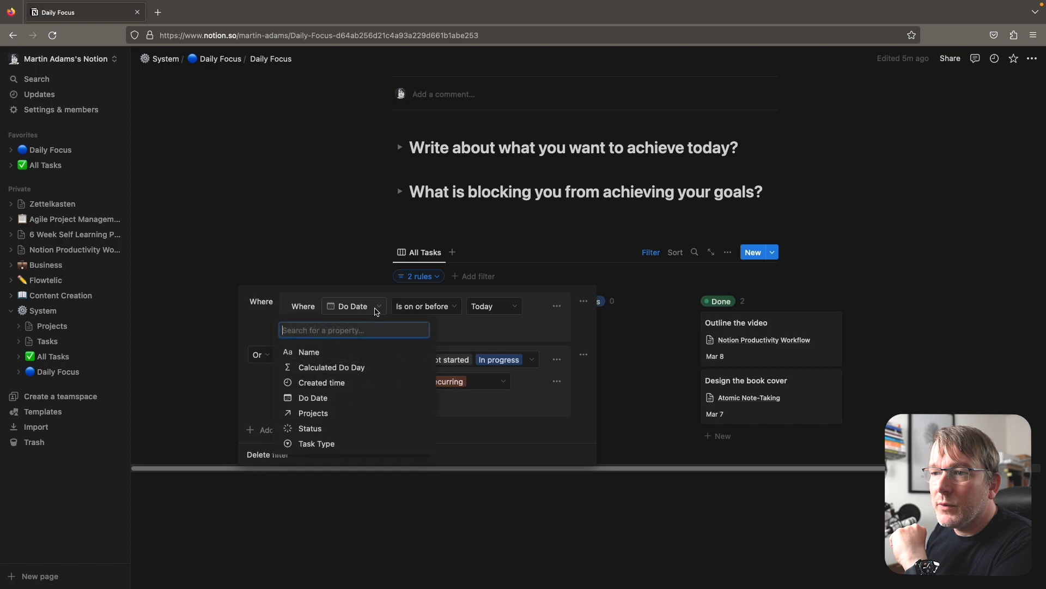
{"action": "left_click", "coordinate": [321, 374]}
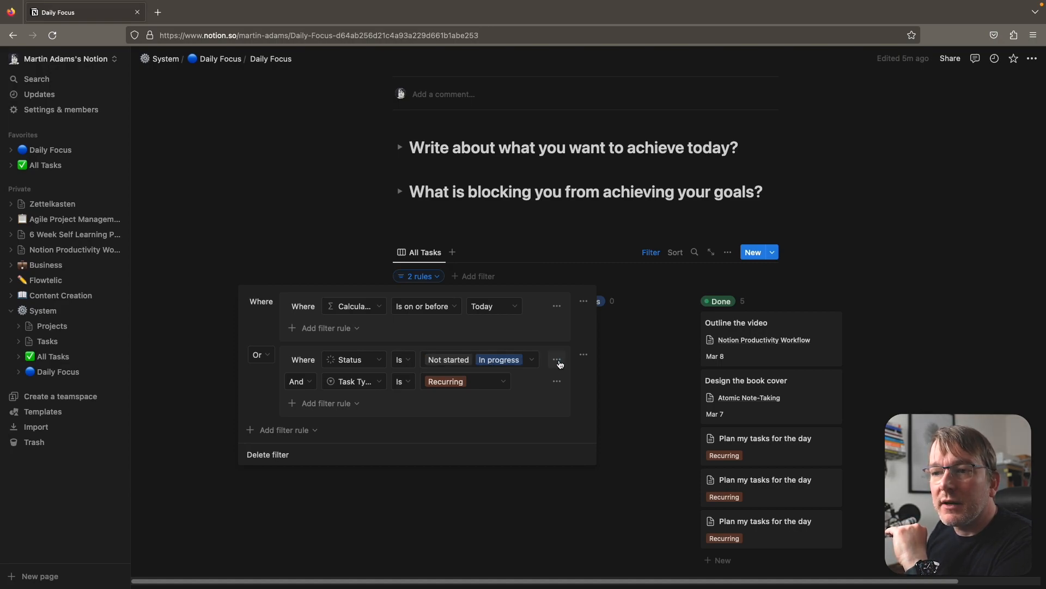
- Remove the Status and Task Type rules from the board's filter, keeping only the Calculated Do Day rule
{"action": "left_click", "coordinate": [557, 361]}
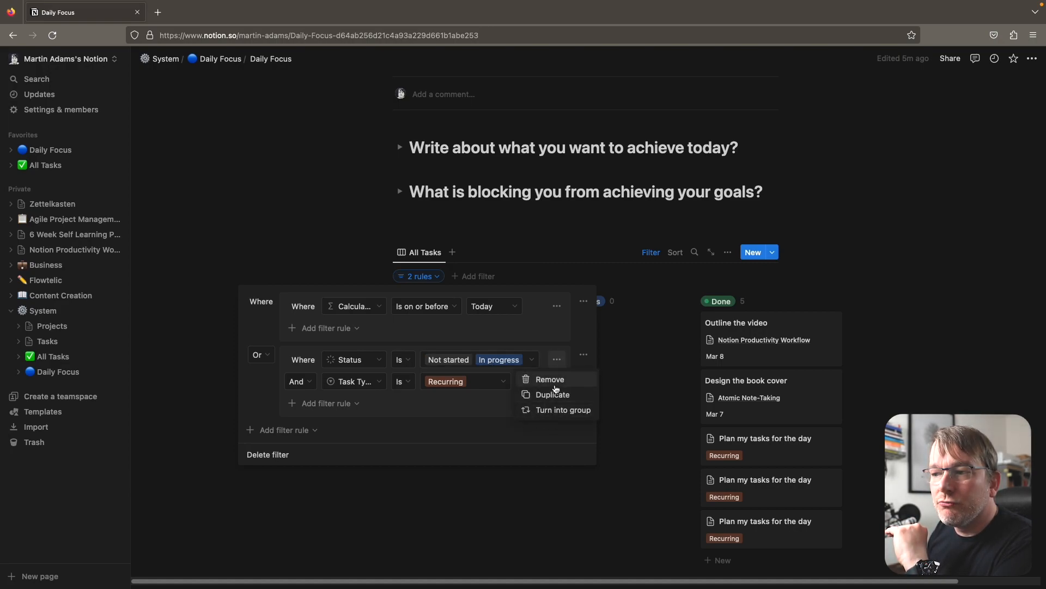
{"action": "left_click", "coordinate": [551, 380]}
{"action": "left_click", "coordinate": [541, 359]}
{"action": "left_click", "coordinate": [543, 378]}
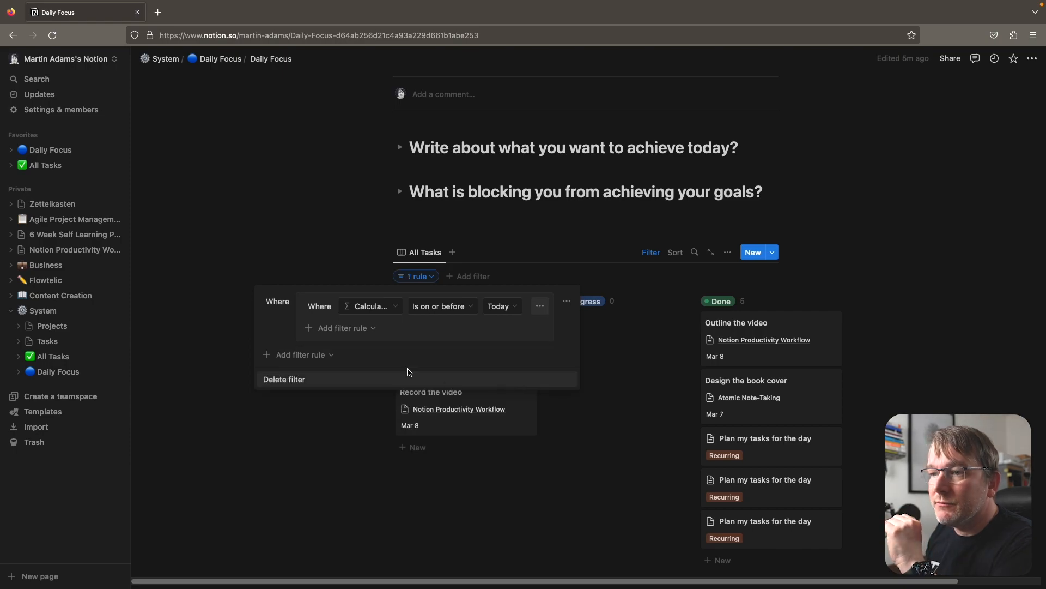
{"action": "left_click", "coordinate": [634, 384]}
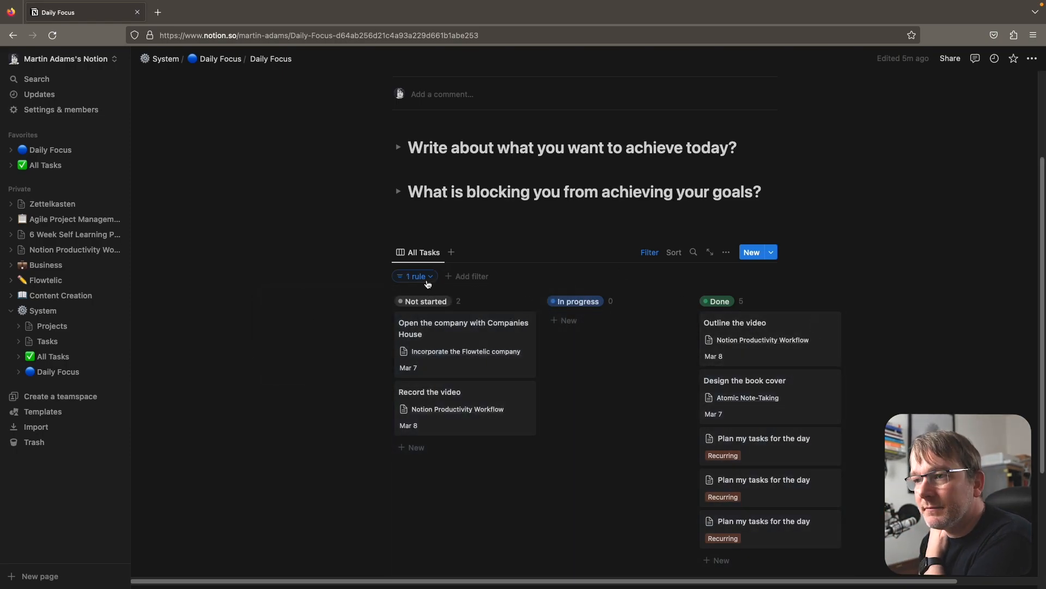
- Add a second filter group to the board's filter and join it to the first group with And
{"action": "left_click", "coordinate": [417, 276]}
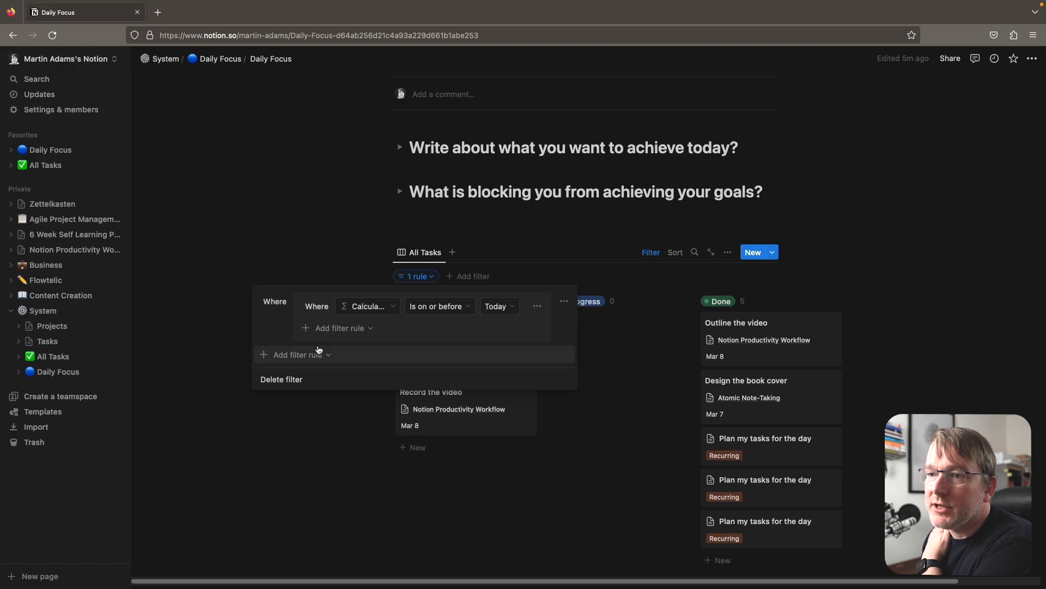
{"action": "left_click", "coordinate": [299, 355]}
{"action": "left_click", "coordinate": [305, 390]}
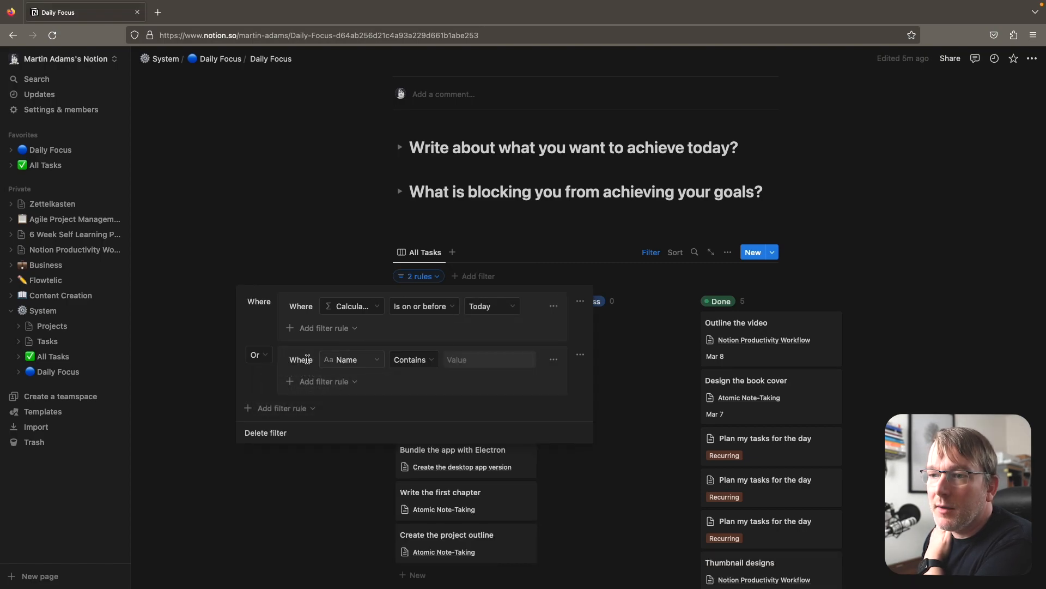
{"action": "left_click", "coordinate": [259, 355]}
{"action": "left_click", "coordinate": [240, 383]}
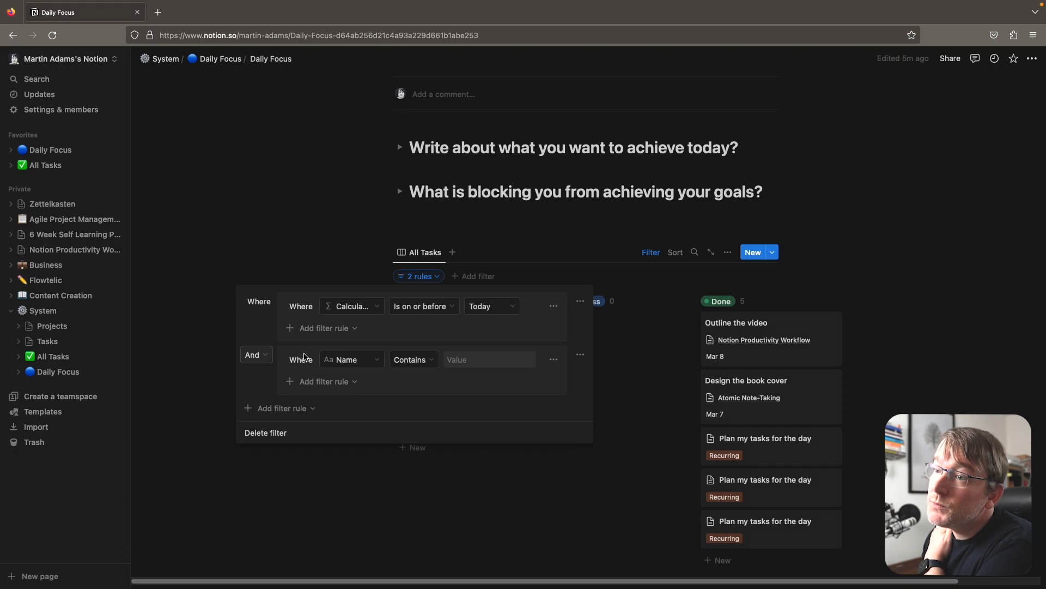
- Set the second group's rule to Calculated Do Day Is Today
{"action": "left_click", "coordinate": [351, 362]}
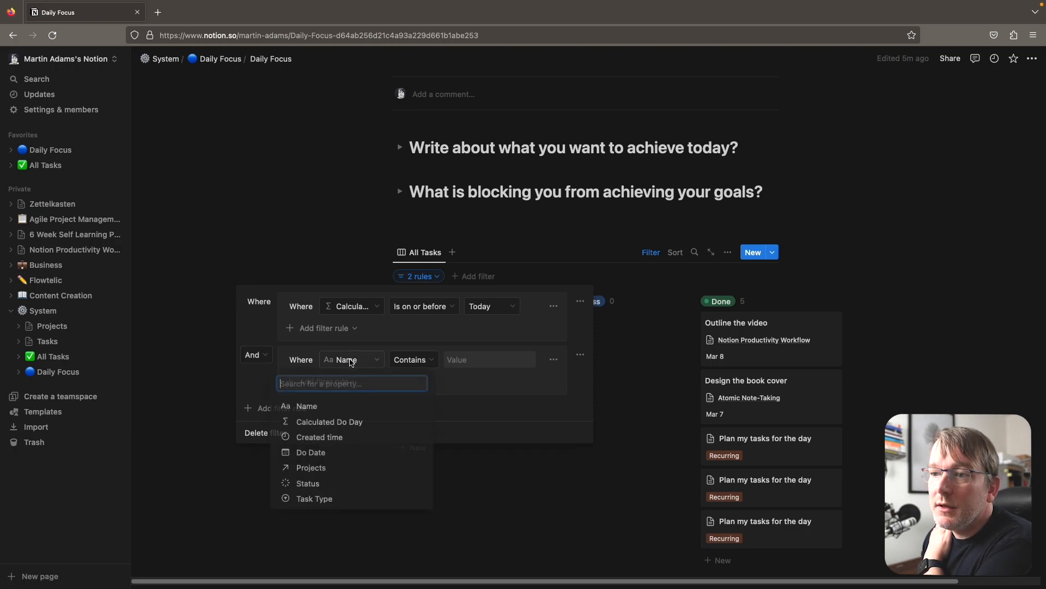
{"action": "left_click", "coordinate": [341, 428]}
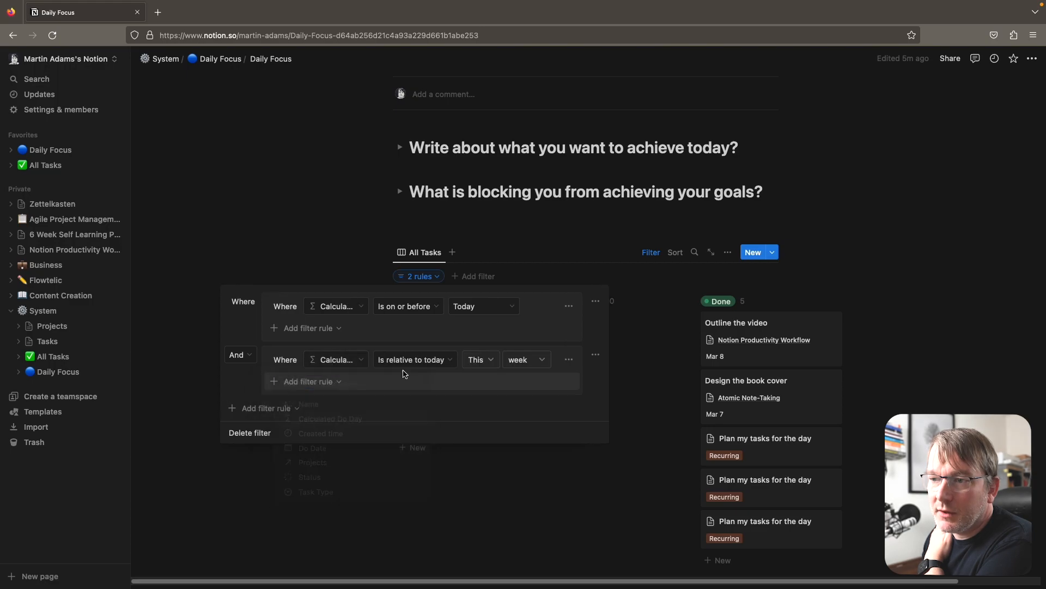
{"action": "left_click", "coordinate": [428, 360]}
{"action": "left_click", "coordinate": [412, 380]}
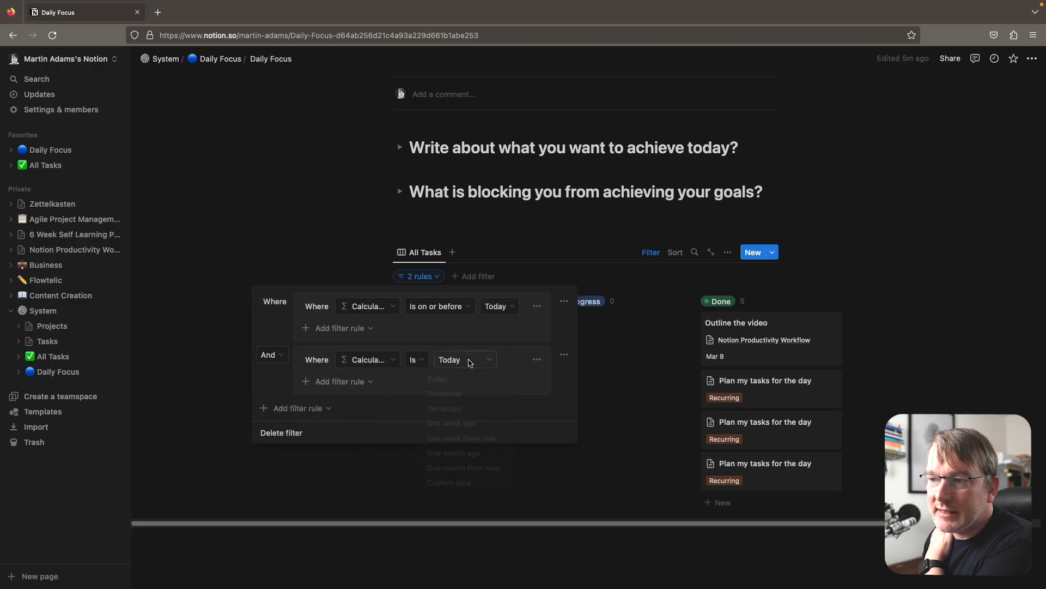
{"action": "left_click", "coordinate": [469, 362]}
{"action": "left_click", "coordinate": [340, 383]}
{"action": "left_click", "coordinate": [338, 383]}
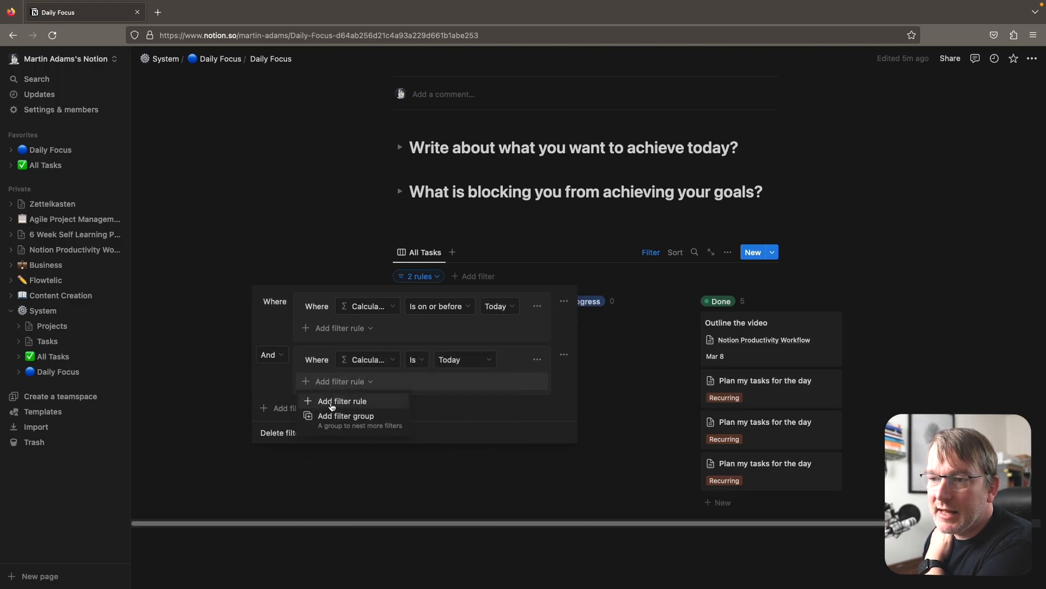
{"action": "left_click", "coordinate": [331, 402]}
{"action": "left_click", "coordinate": [380, 383]}
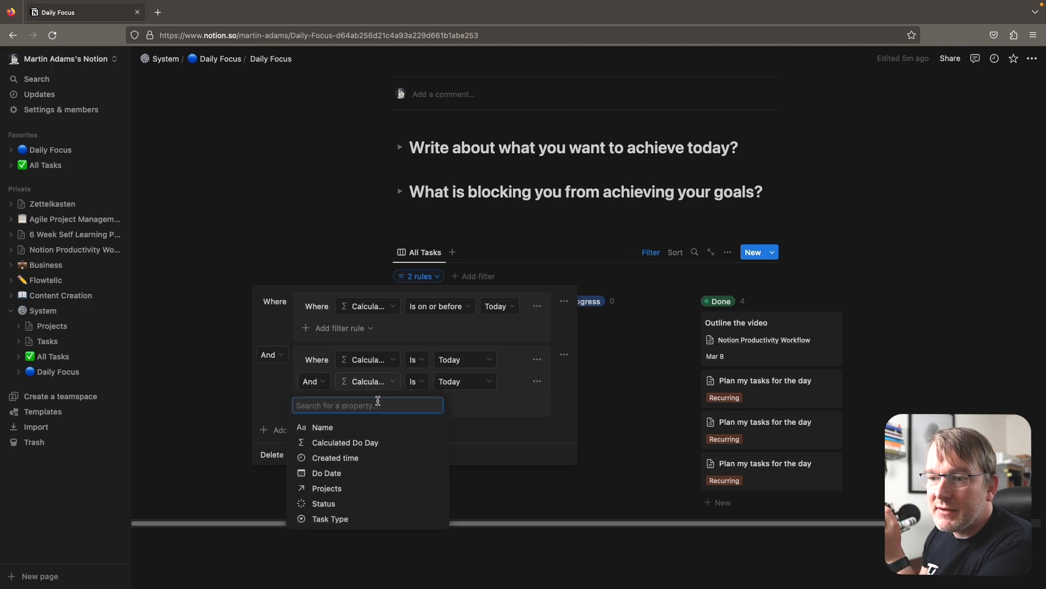
{"action": "left_click", "coordinate": [537, 381]}
{"action": "left_click", "coordinate": [537, 381]}
{"action": "left_click", "coordinate": [526, 403]}
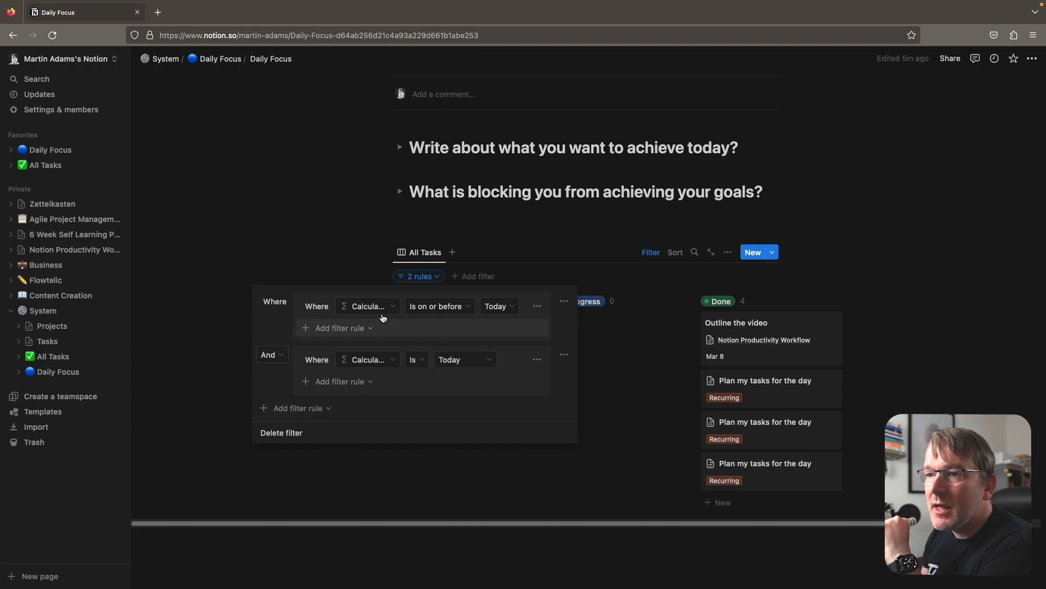
- Change the first group's Calculated Do Day condition to Is before Today and add a rule on Status to that group
{"action": "left_click", "coordinate": [453, 306]}
{"action": "left_click", "coordinate": [423, 342]}
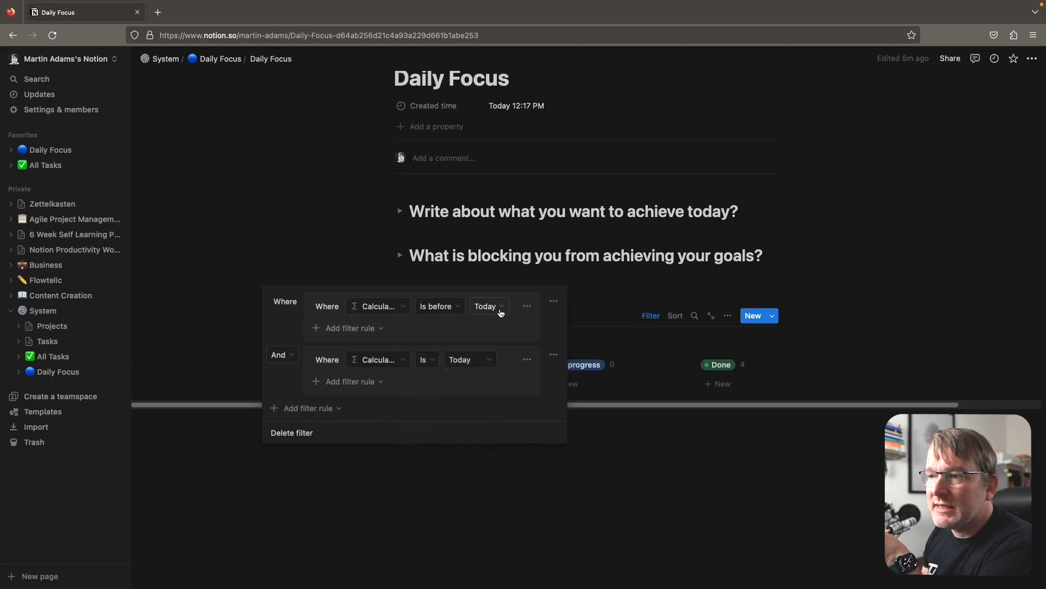
{"action": "left_click", "coordinate": [360, 330]}
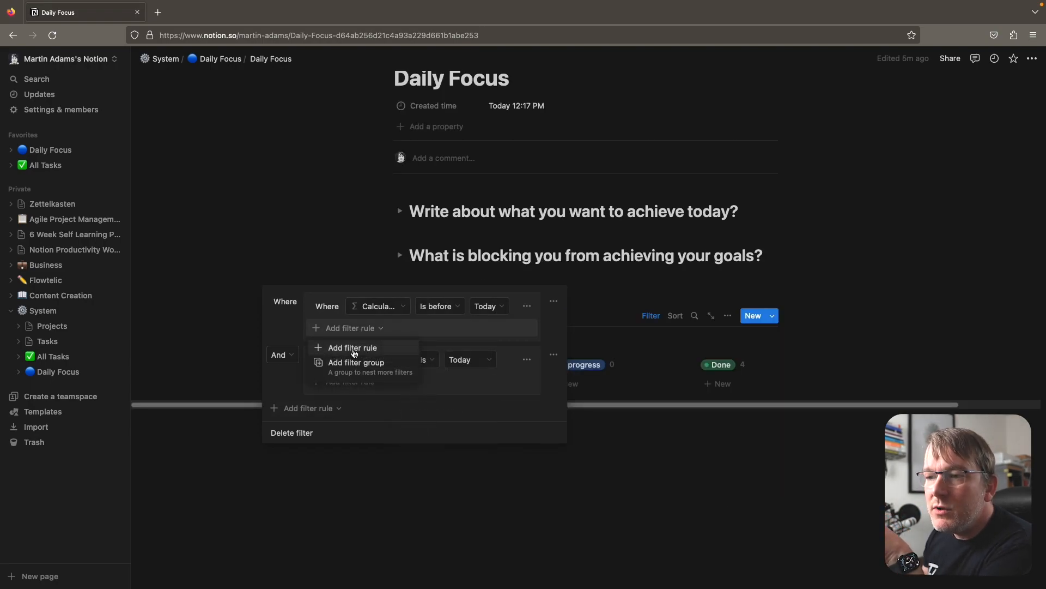
{"action": "left_click", "coordinate": [354, 348]}
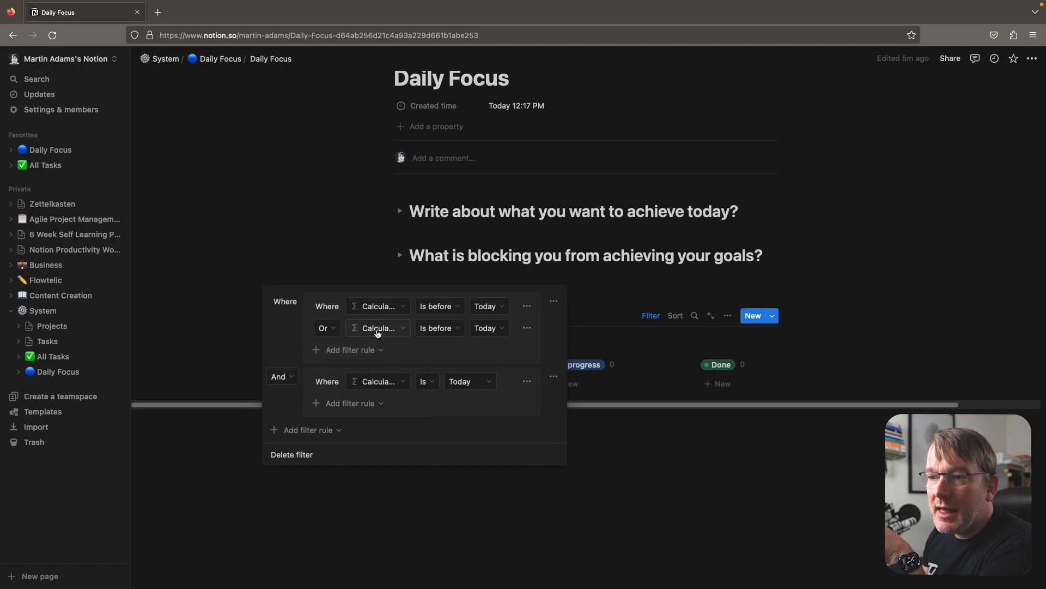
{"action": "left_click", "coordinate": [374, 328]}
{"action": "left_click", "coordinate": [334, 450]}
- Set the first group's Status rule to match Not started and In progress, and close the filter settings
{"action": "left_click", "coordinate": [469, 327]}
{"action": "left_click", "coordinate": [421, 380]}
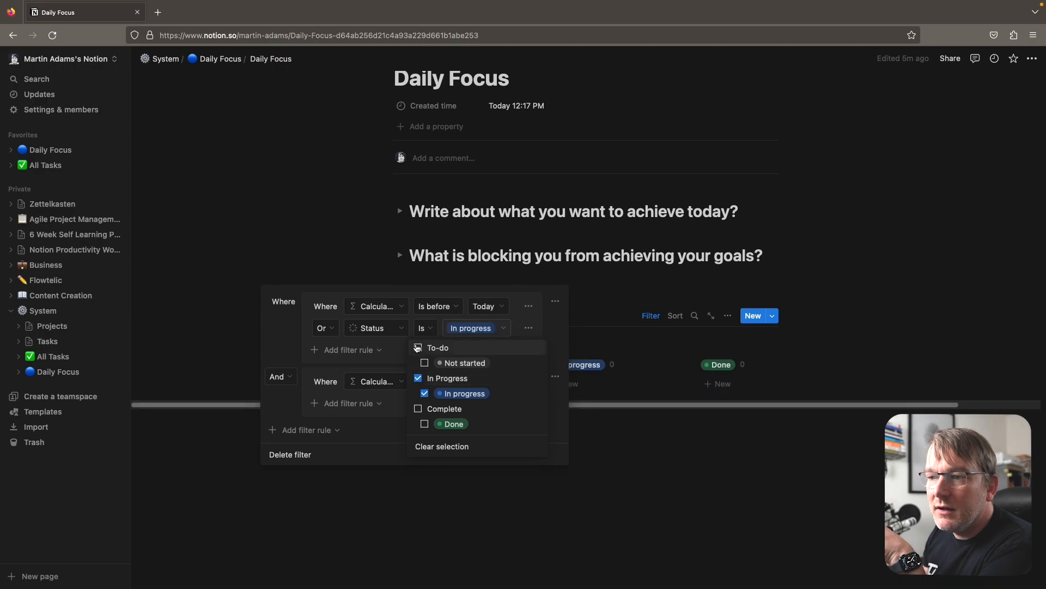
{"action": "left_click", "coordinate": [418, 347]}
{"action": "left_click", "coordinate": [623, 394]}
{"action": "left_click", "coordinate": [691, 422]}
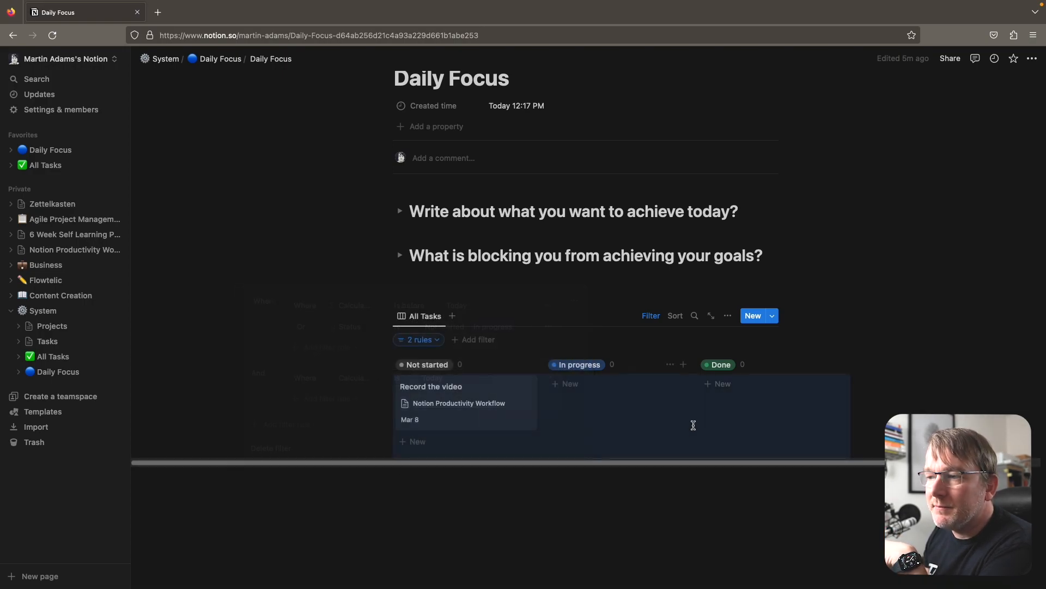
- Check the filtered board, and compare it with the full task table in the All Tasks database
{"action": "left_click", "coordinate": [523, 517]}
{"action": "scroll", "coordinate": [505, 377], "scroll_direction": "down", "scroll_amount": 1}
{"action": "scroll", "coordinate": [506, 377], "scroll_direction": "down", "scroll_amount": 2}
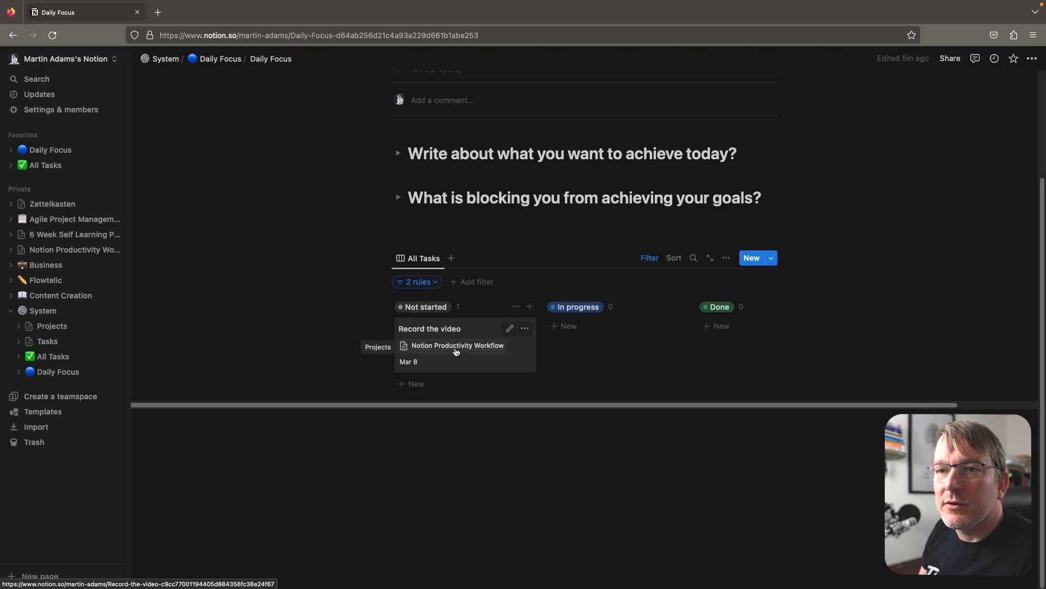
{"action": "left_click", "coordinate": [46, 165]}
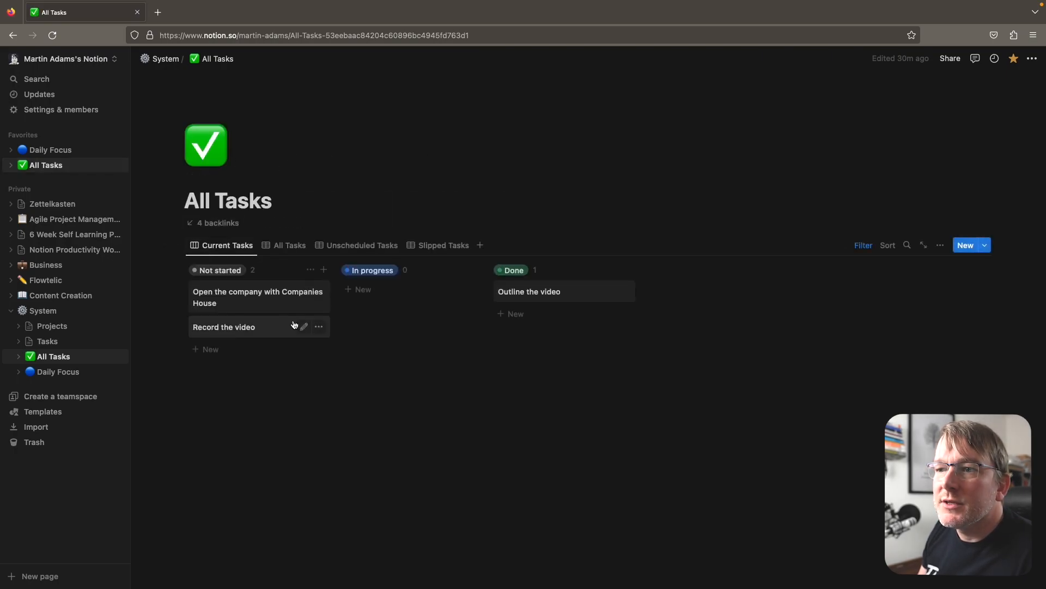
{"action": "left_click", "coordinate": [283, 244]}
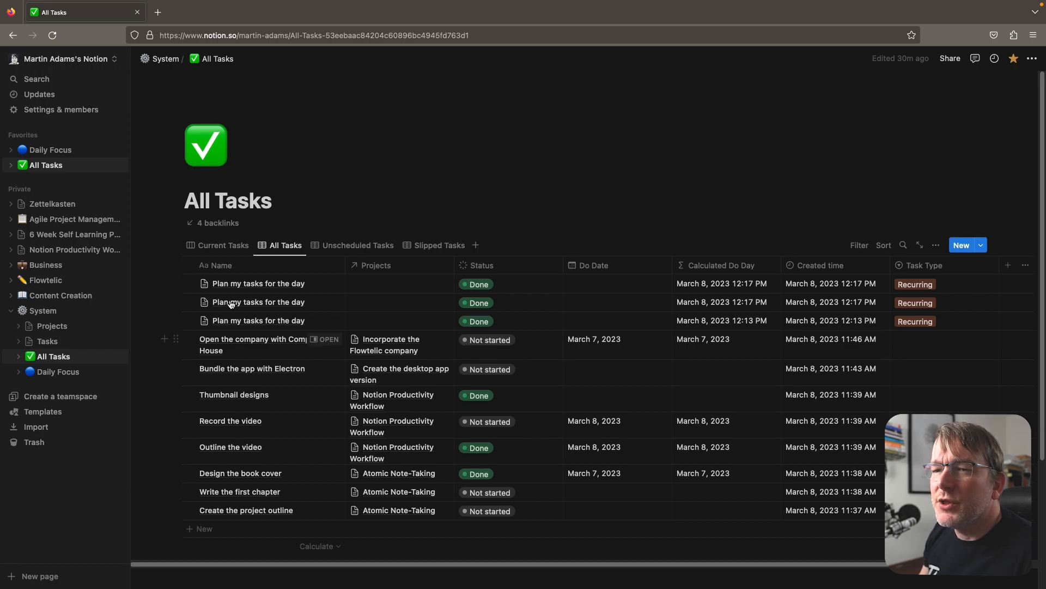
- Return to the Daily Focus entry and change the connection between the board's two filter groups to Or
{"action": "left_click", "coordinate": [50, 150]}
{"action": "left_click", "coordinate": [243, 180]}
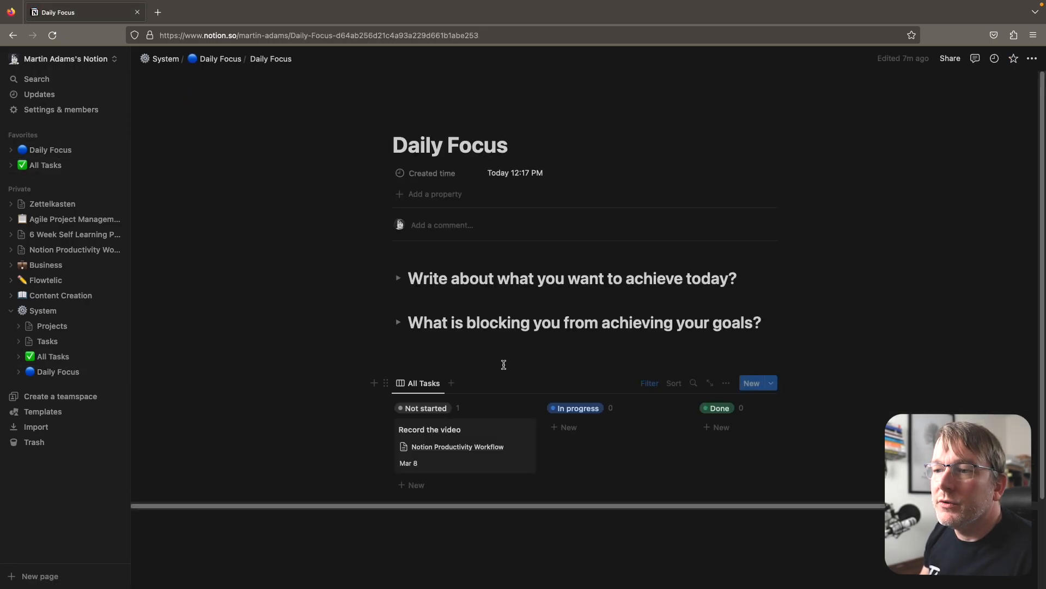
{"action": "scroll", "coordinate": [581, 408], "scroll_direction": "down", "scroll_amount": 2}
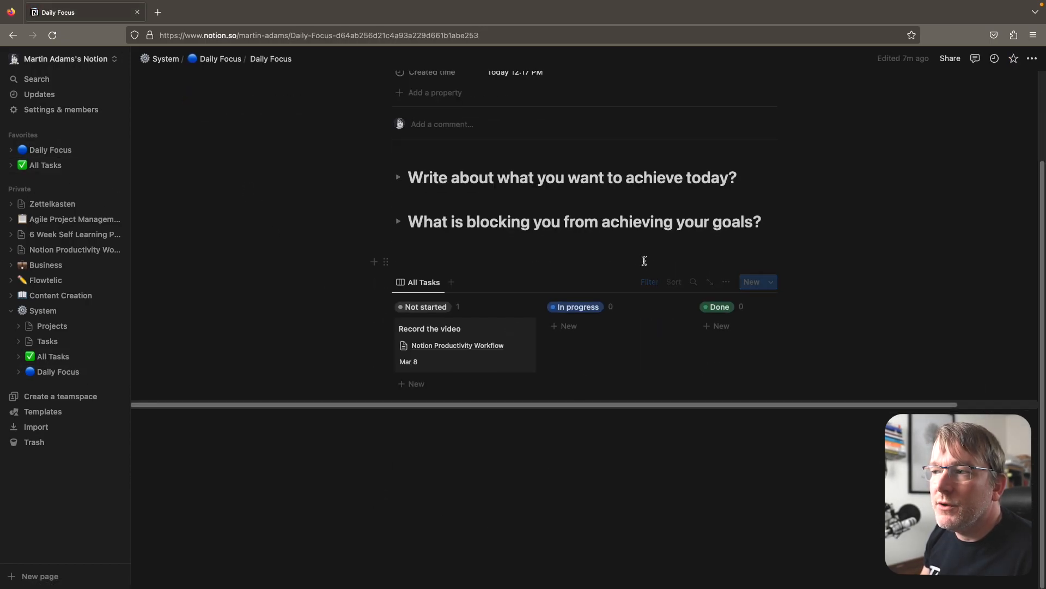
{"action": "left_click", "coordinate": [650, 282]}
{"action": "left_click", "coordinate": [419, 306]}
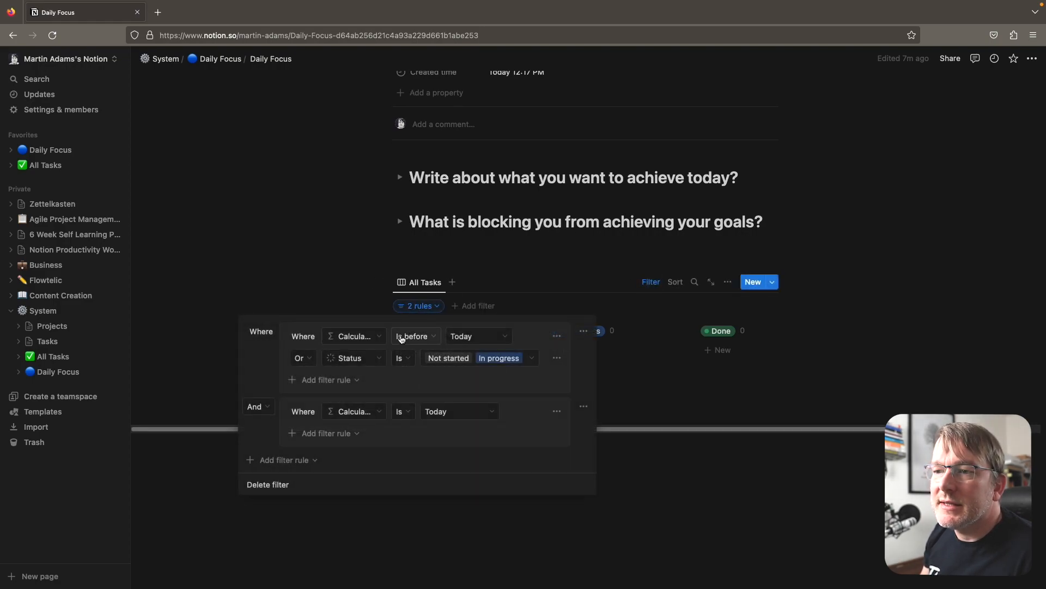
{"action": "left_click", "coordinate": [257, 407]}
{"action": "left_click", "coordinate": [218, 451]}
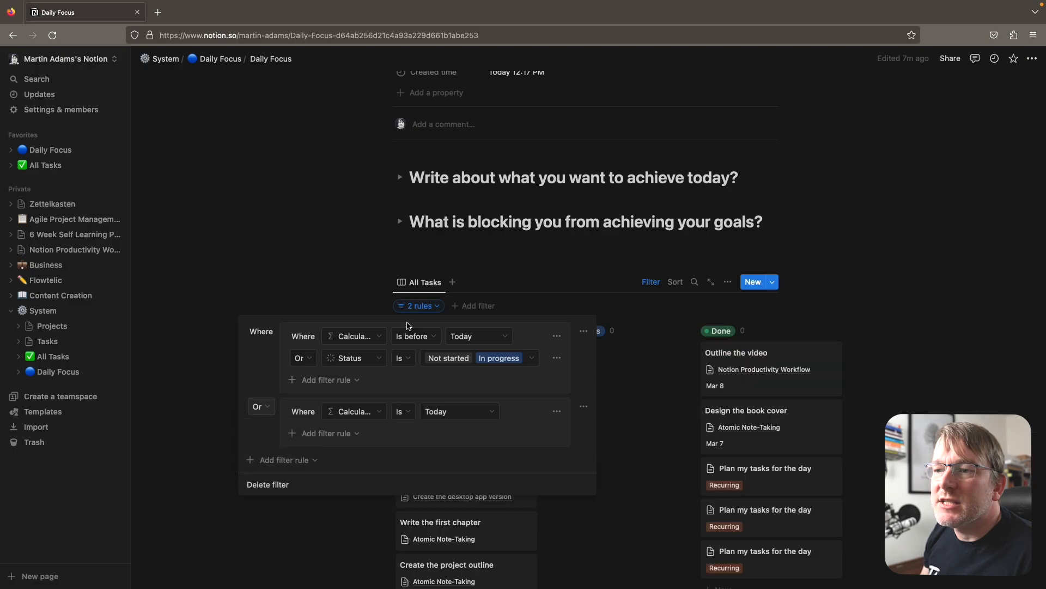
{"action": "left_click", "coordinate": [333, 288]}
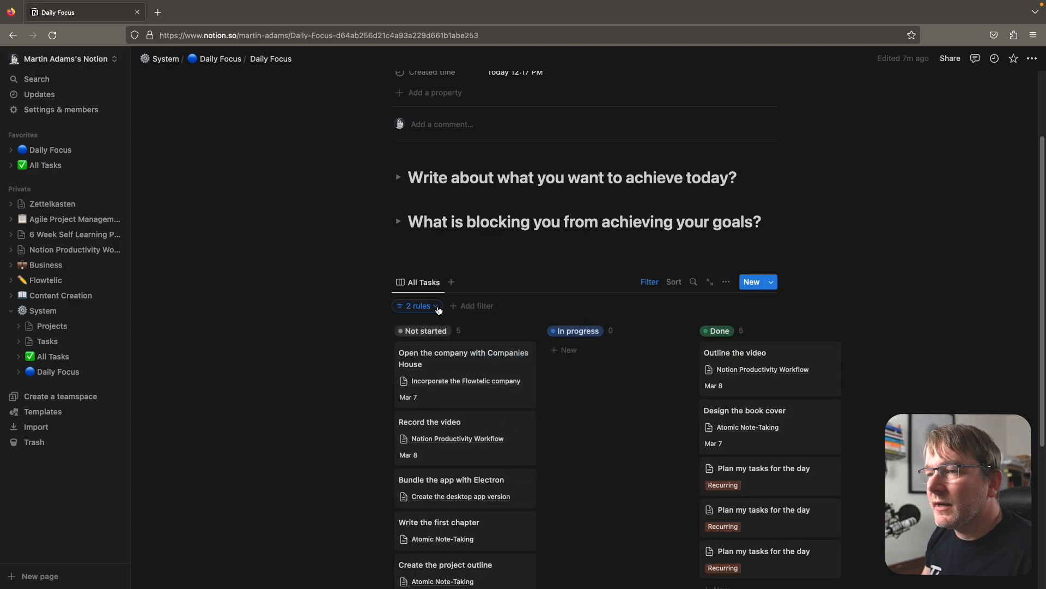
- Review the two filter groups and open the Write the first chapter task to examine its dates
{"action": "left_click", "coordinate": [418, 305]}
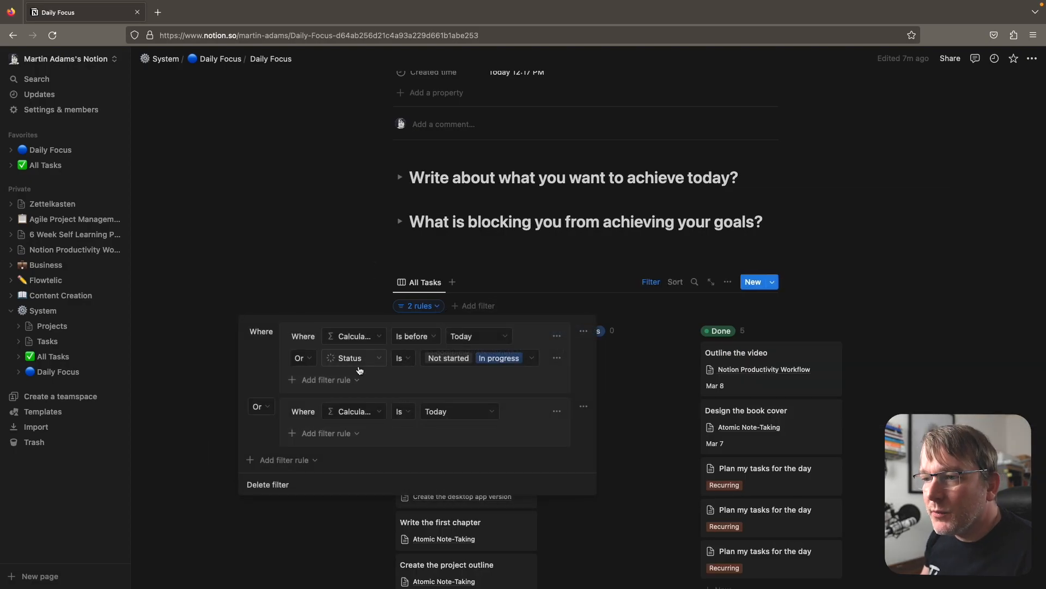
{"action": "key", "text": "Escape"}
{"action": "scroll", "coordinate": [513, 348], "scroll_direction": "down", "scroll_amount": 3}
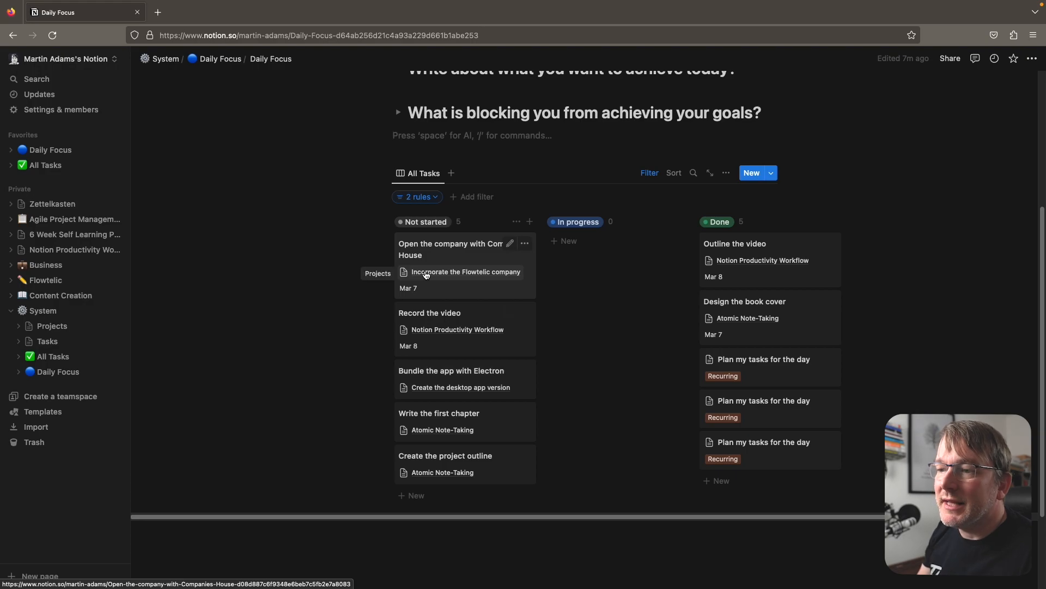
{"action": "left_click", "coordinate": [472, 417]}
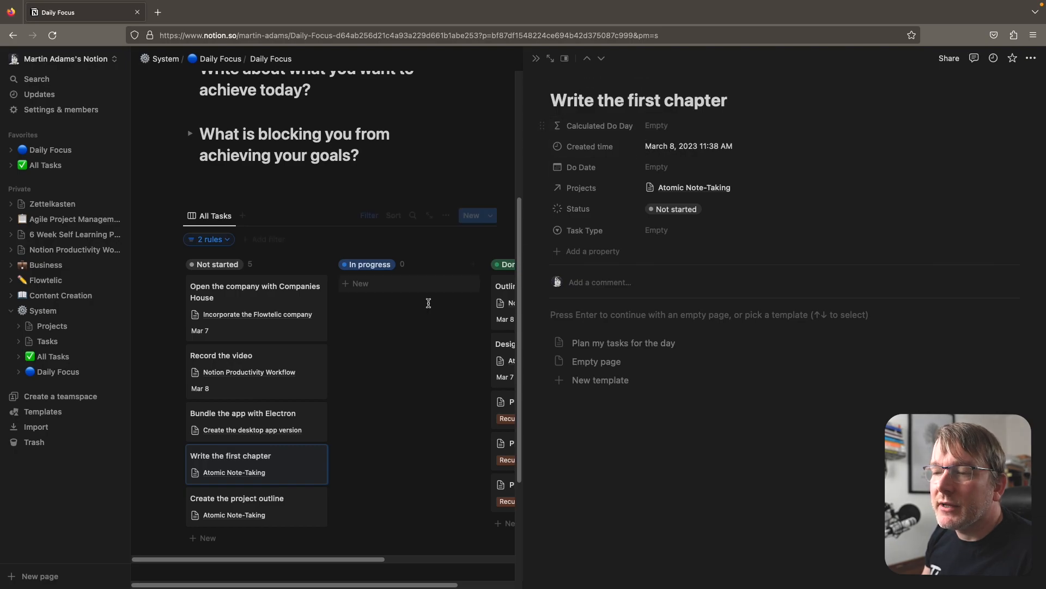
- Close the task preview and turn the first filter group's Calculated Do Day rule into a nested group
{"action": "left_click", "coordinate": [172, 376]}
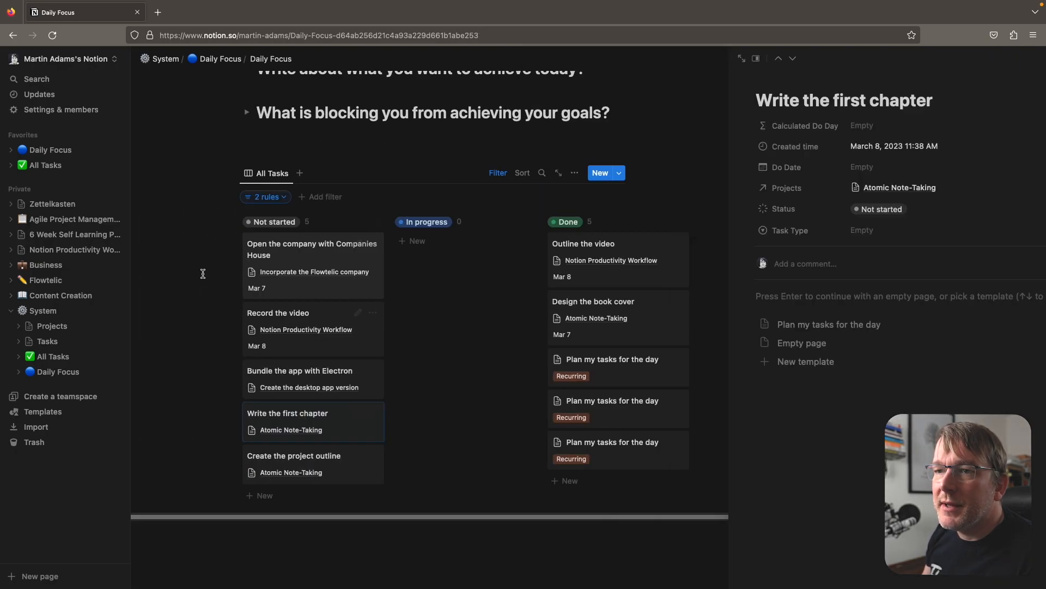
{"action": "left_click", "coordinate": [418, 197]}
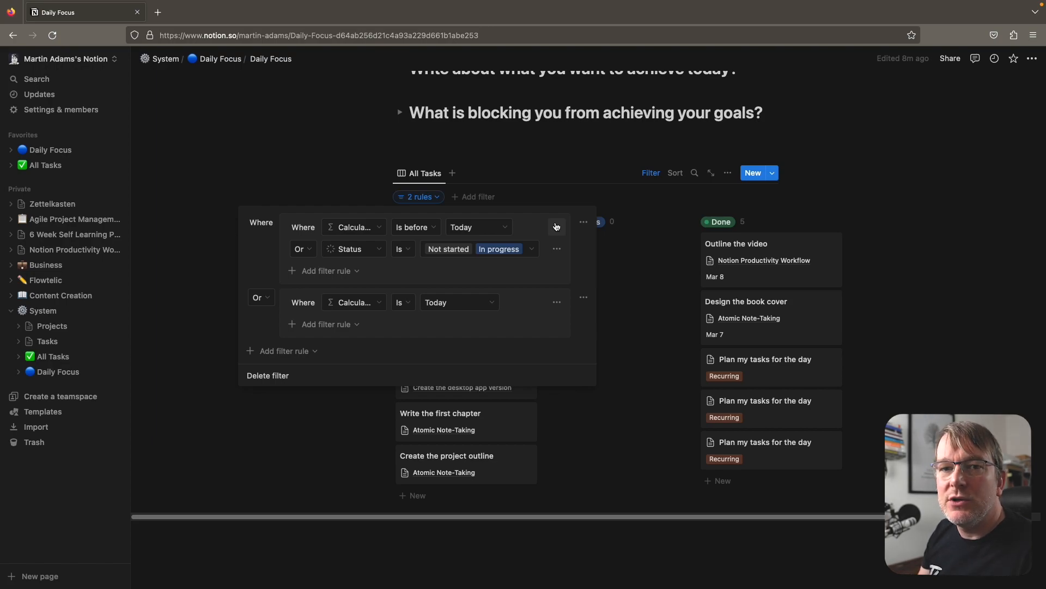
{"action": "left_click", "coordinate": [555, 226]}
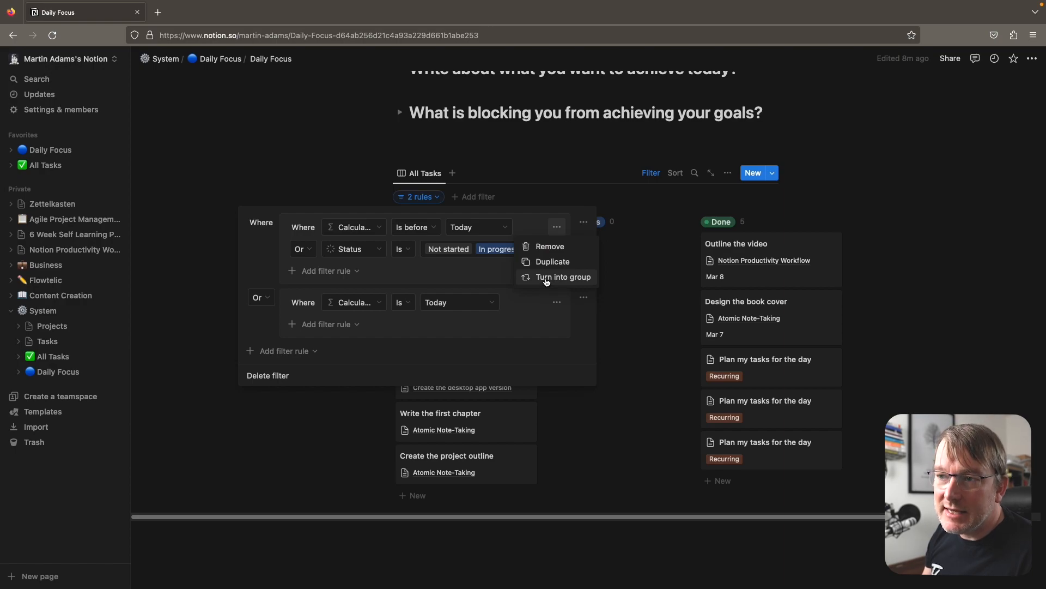
{"action": "left_click", "coordinate": [547, 279]}
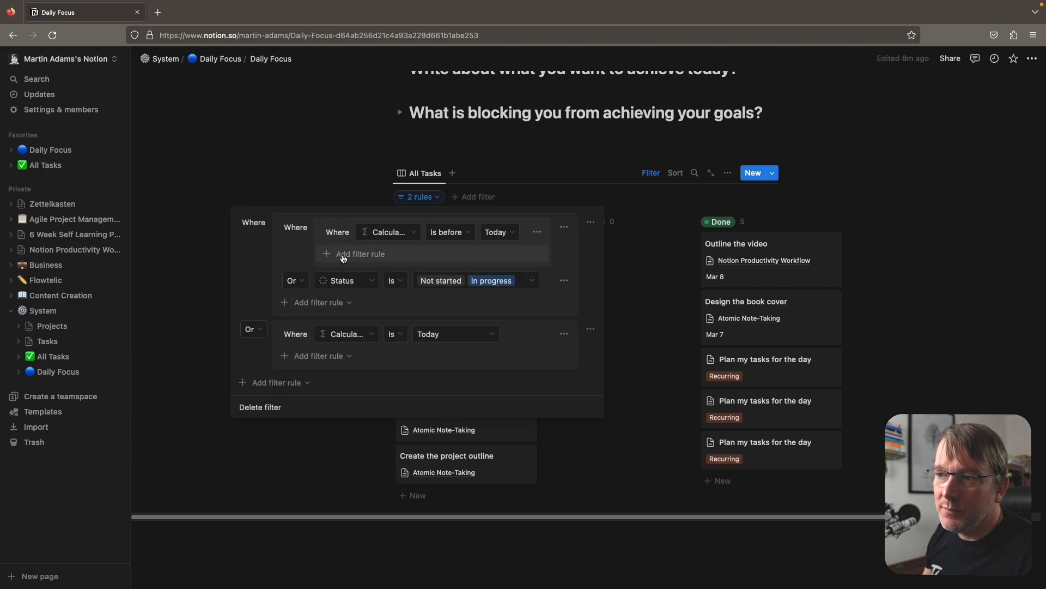
- Try adding a second rule to the nested group requiring Calculated Do Day to be not empty
{"action": "left_click", "coordinate": [360, 255]}
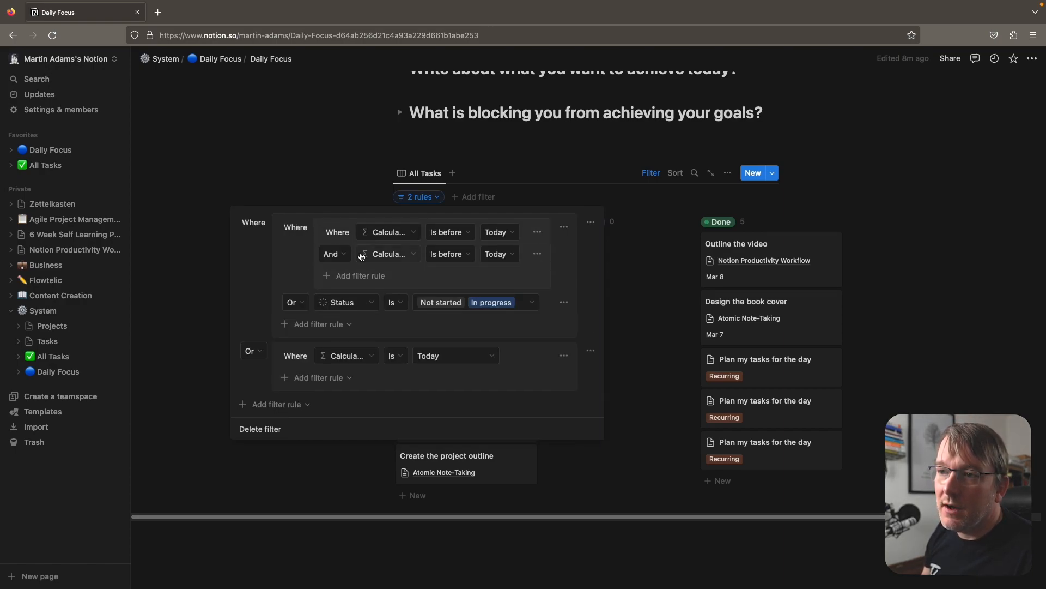
{"action": "left_click", "coordinate": [388, 254]}
{"action": "left_click", "coordinate": [445, 254]}
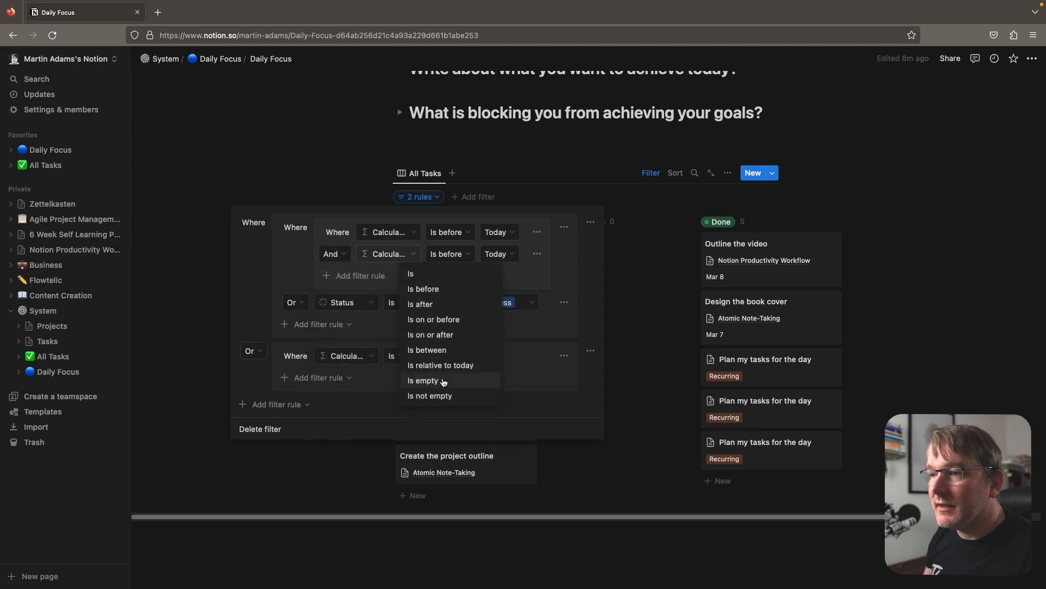
{"action": "left_click", "coordinate": [433, 396]}
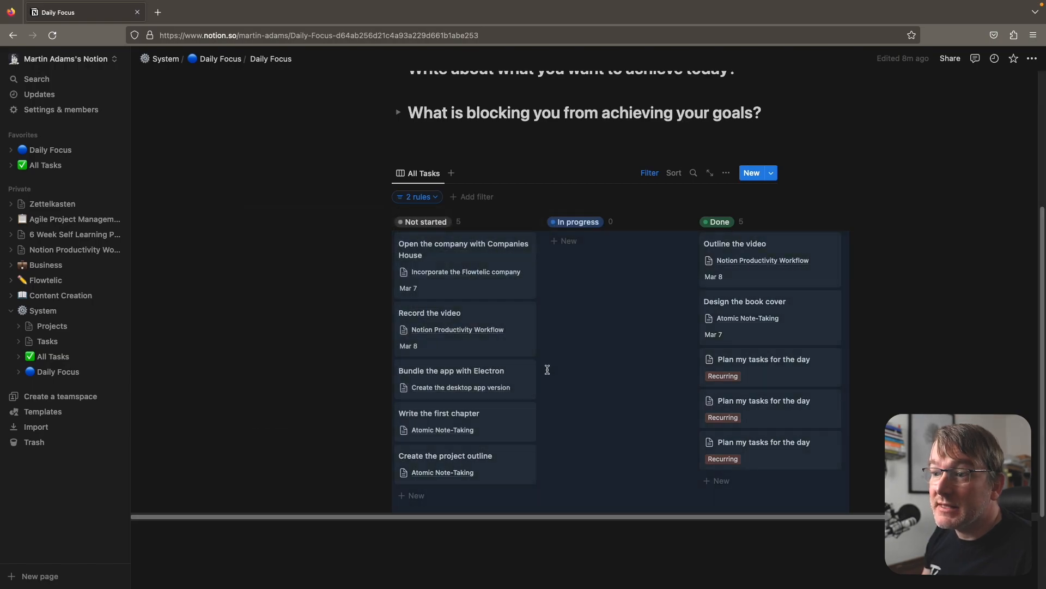
{"action": "left_click", "coordinate": [427, 200]}
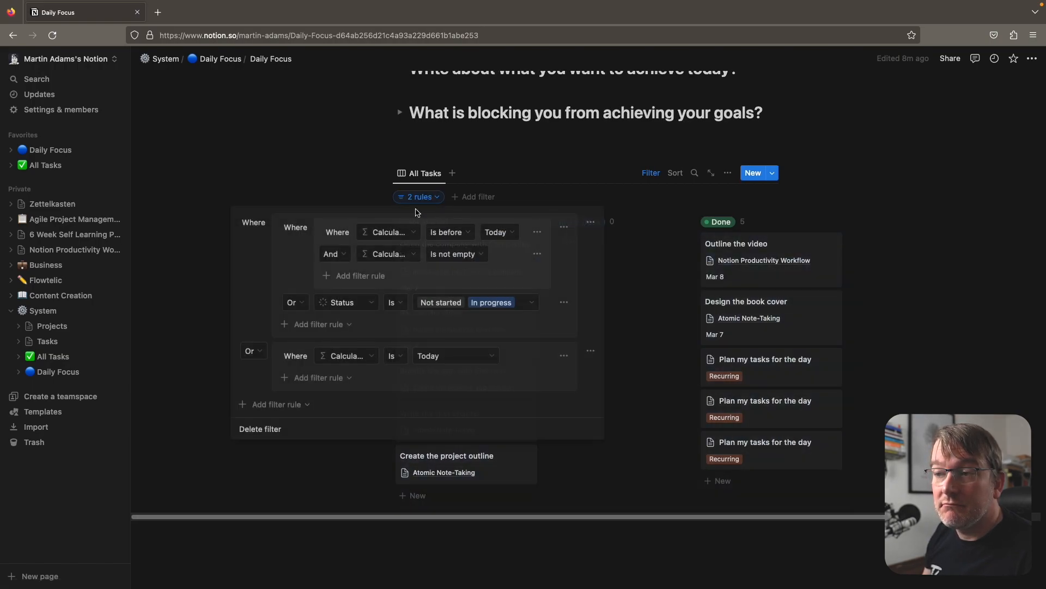
- Try the Is empty and Is not empty conditions on the nested group's second rule, and remove that rule
{"action": "left_click", "coordinate": [455, 254]}
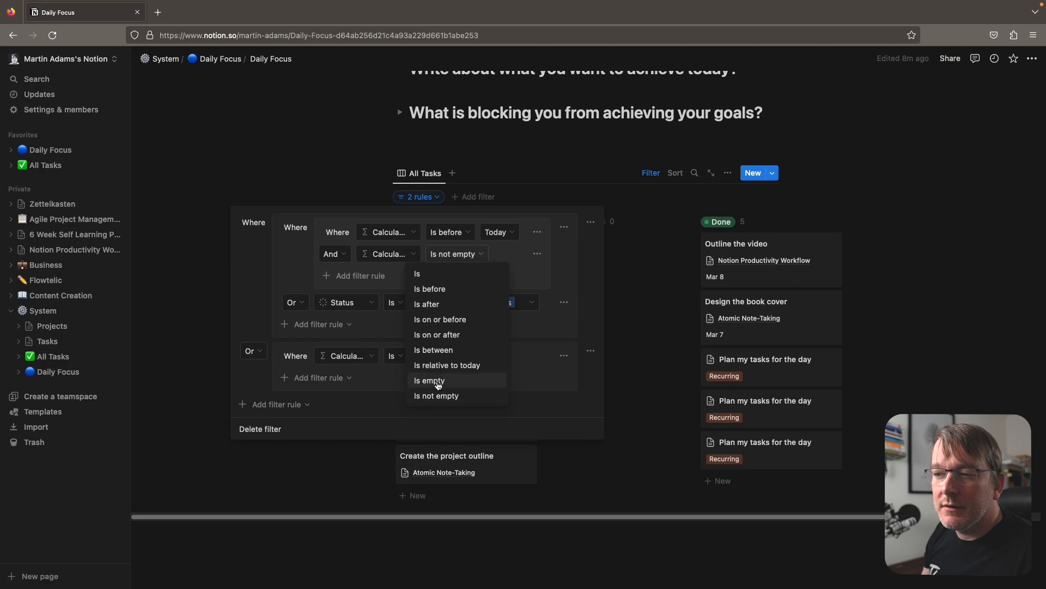
{"action": "left_click", "coordinate": [405, 255]}
{"action": "left_click", "coordinate": [446, 257]}
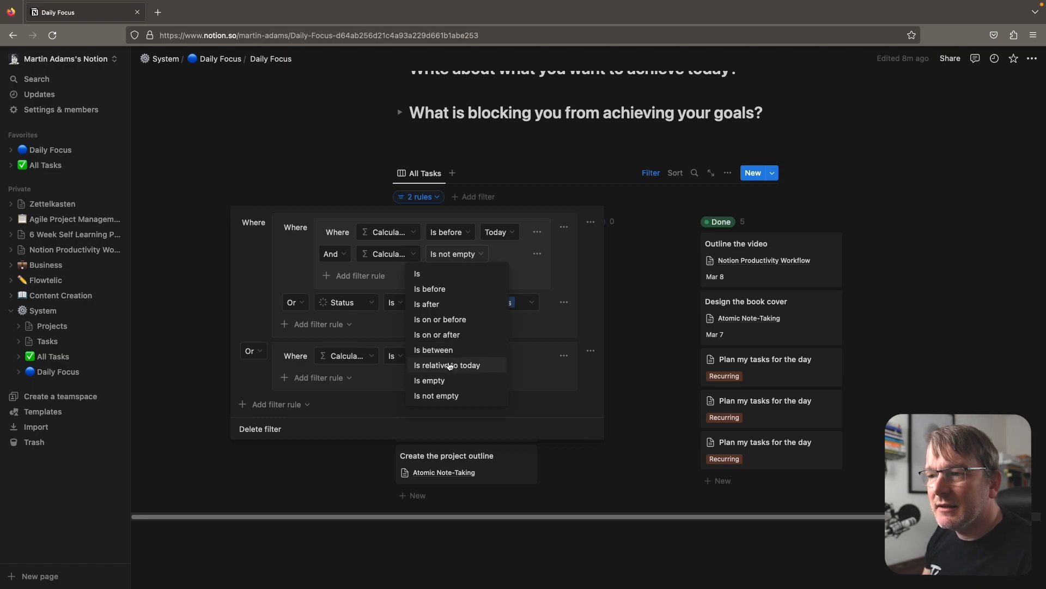
{"action": "left_click", "coordinate": [451, 380]}
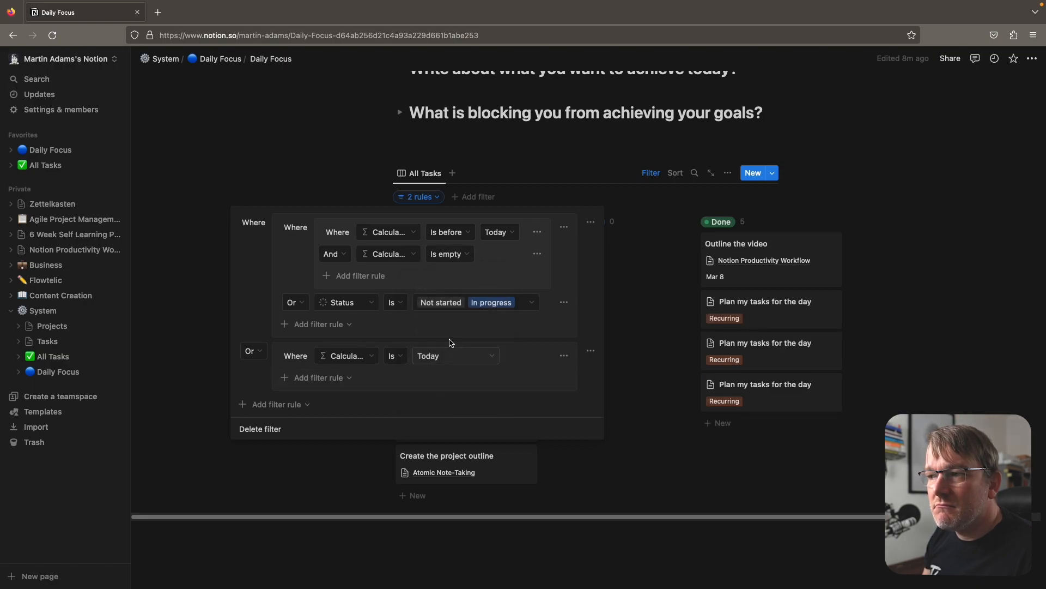
{"action": "left_click", "coordinate": [450, 254]}
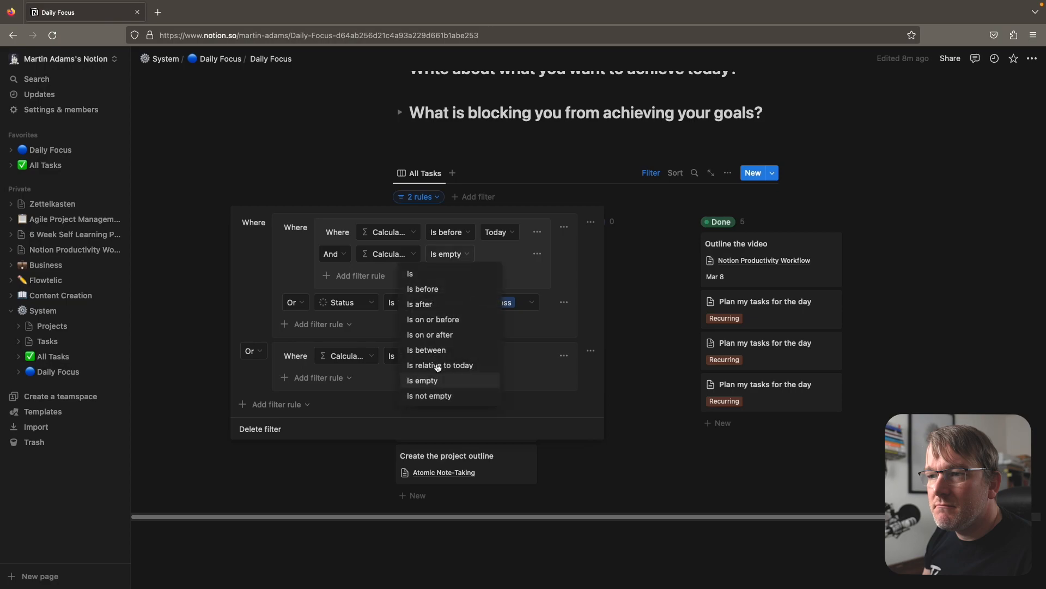
{"action": "left_click", "coordinate": [439, 396]}
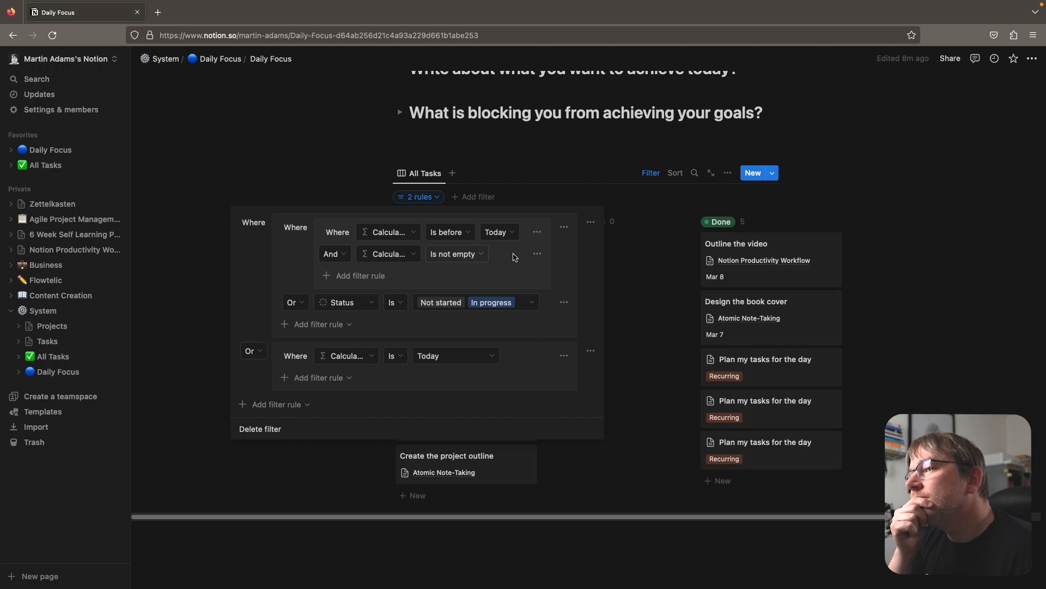
{"action": "left_click", "coordinate": [537, 253]}
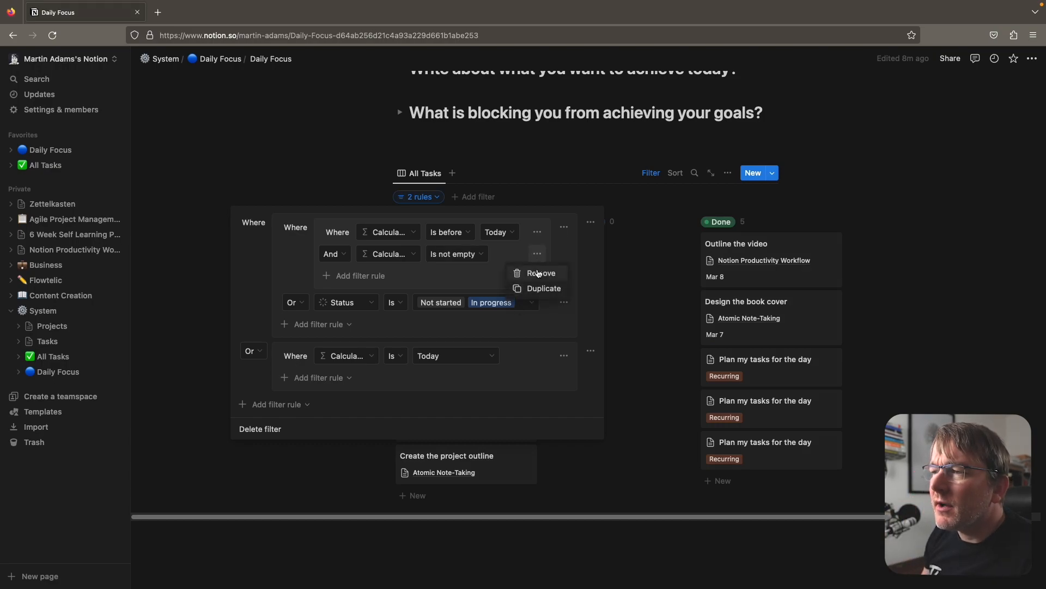
{"action": "left_click", "coordinate": [538, 274]}
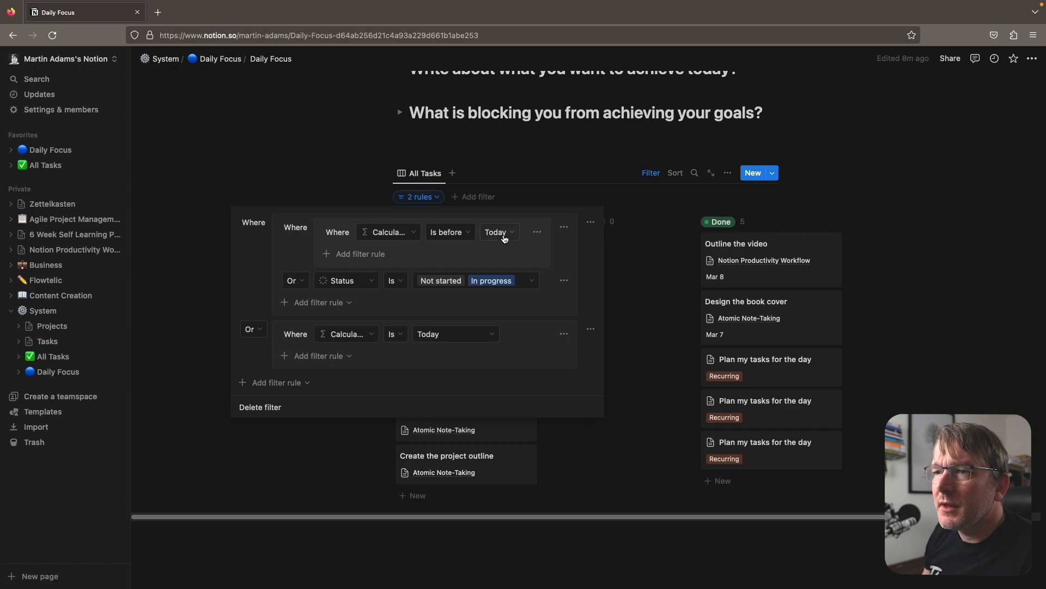
- Set the connection between the nested date group and the Status rule to And, and close the filter settings
{"action": "left_click", "coordinate": [536, 233]}
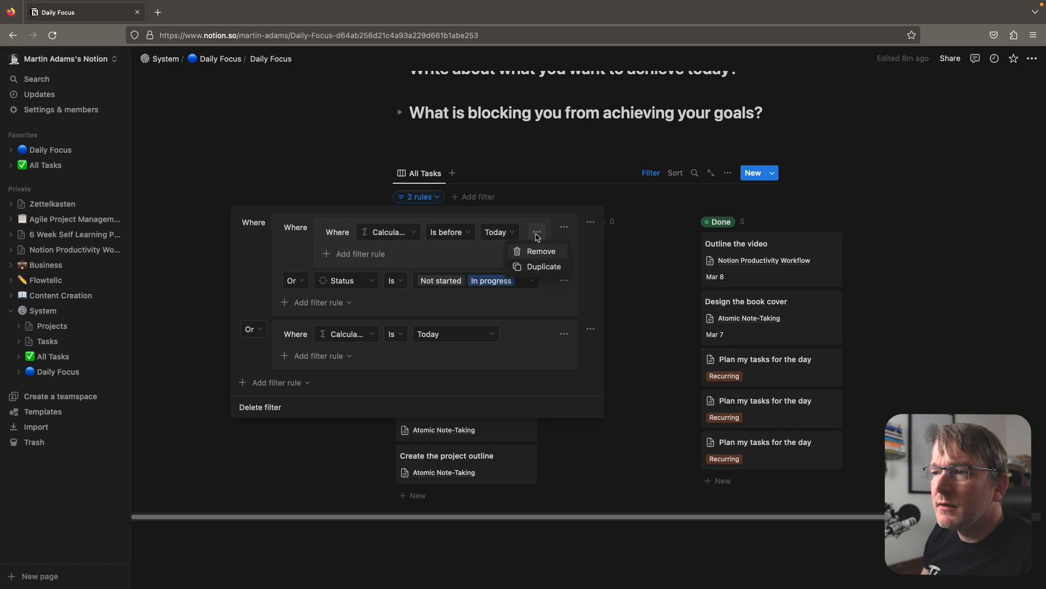
{"action": "left_click", "coordinate": [588, 278]}
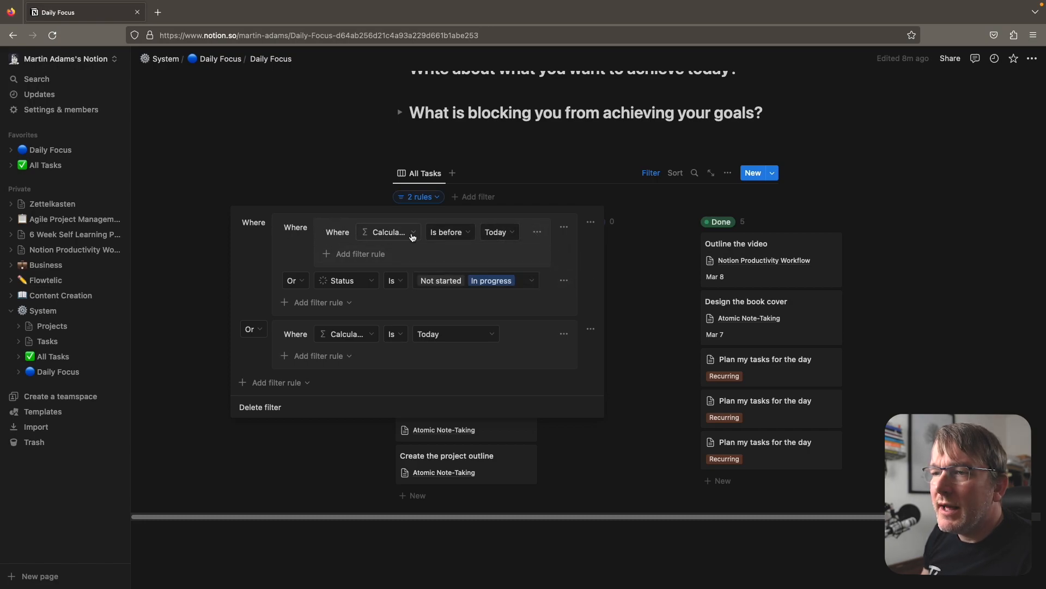
{"action": "left_click", "coordinate": [294, 280]}
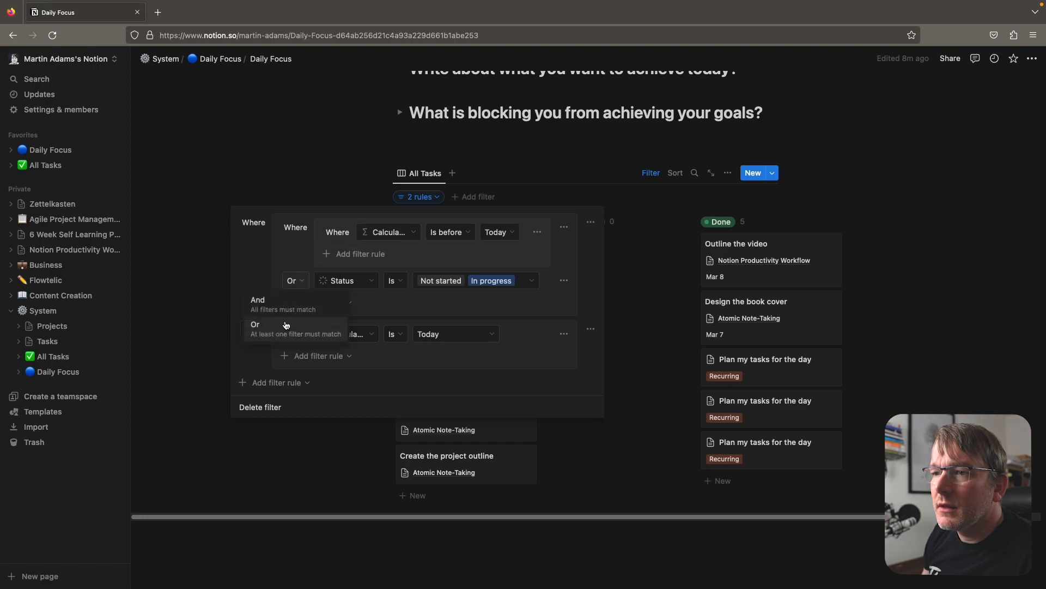
{"action": "left_click", "coordinate": [286, 303]}
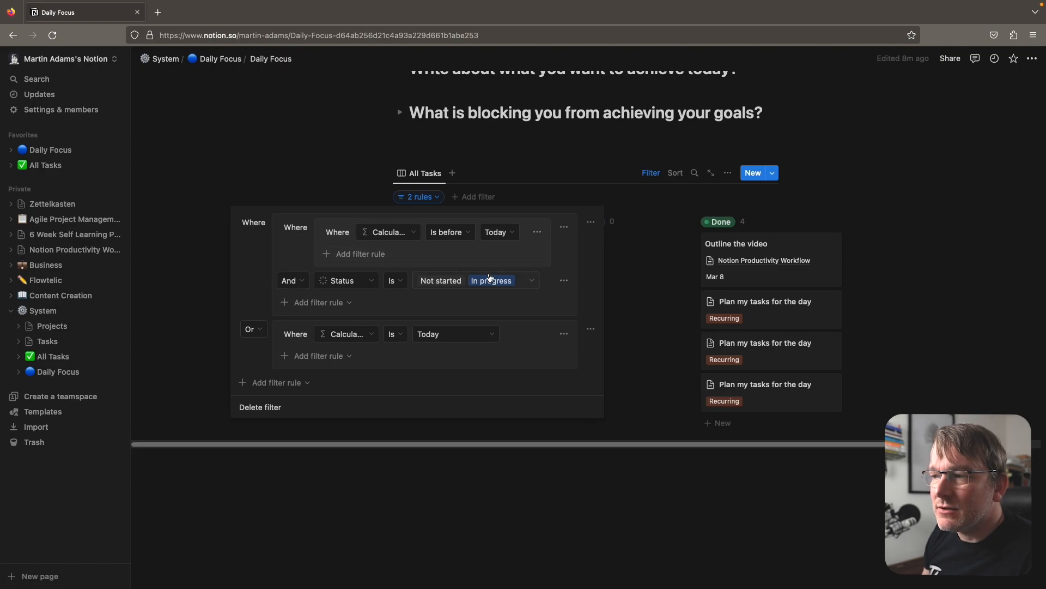
{"action": "left_click", "coordinate": [682, 329]}
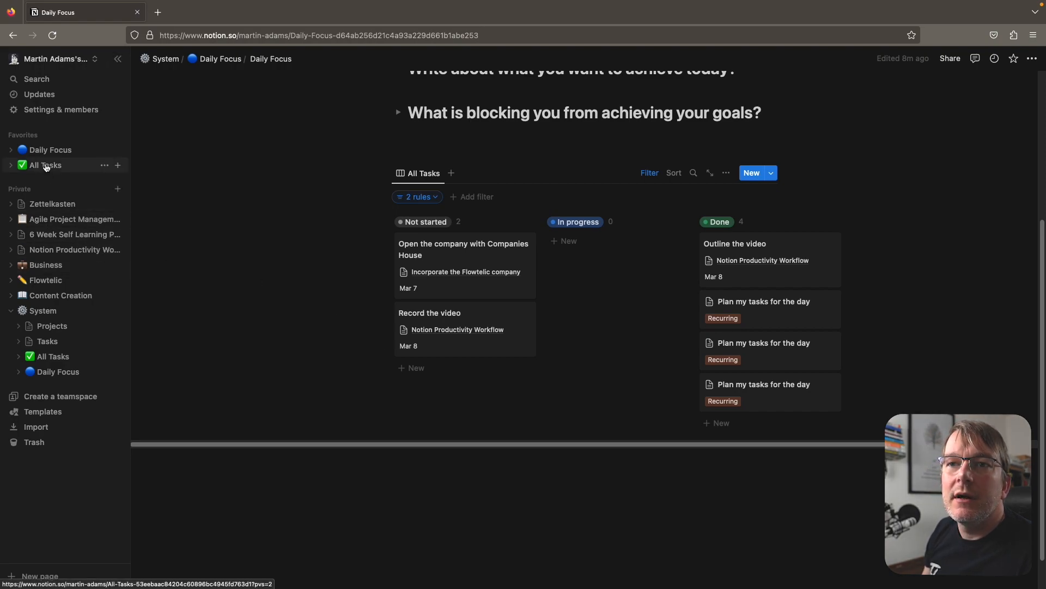
- In the All Tasks database, set the Write the first chapter task's Do Date to March 1, 2023 and its Status to In progress
{"action": "left_click", "coordinate": [46, 166]}
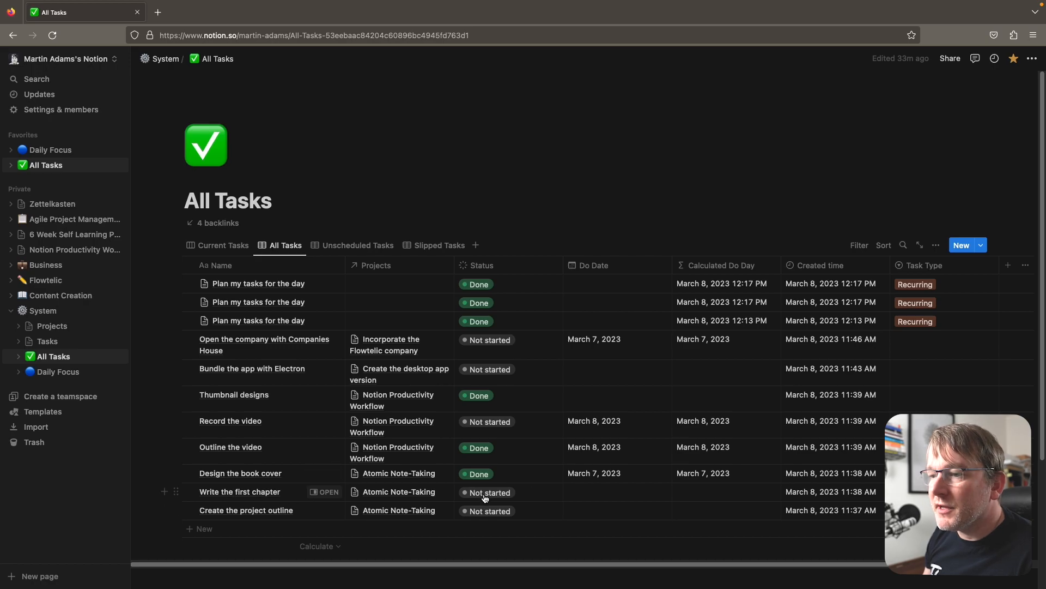
{"action": "left_click", "coordinate": [609, 490]}
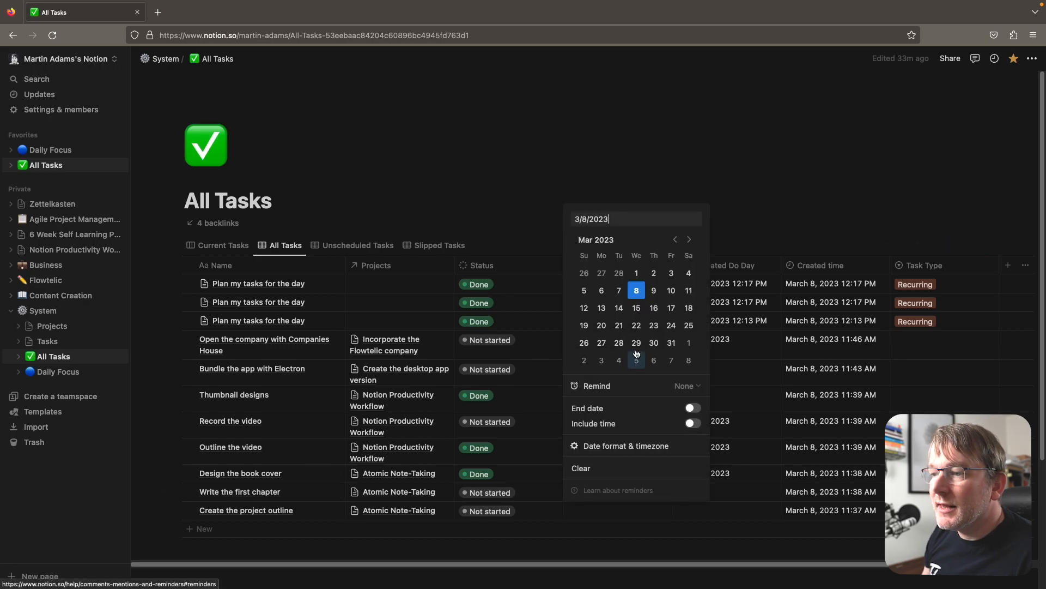
{"action": "left_click", "coordinate": [636, 272]}
{"action": "left_click", "coordinate": [539, 496]}
{"action": "left_click", "coordinate": [523, 492]}
{"action": "left_click", "coordinate": [488, 414]}
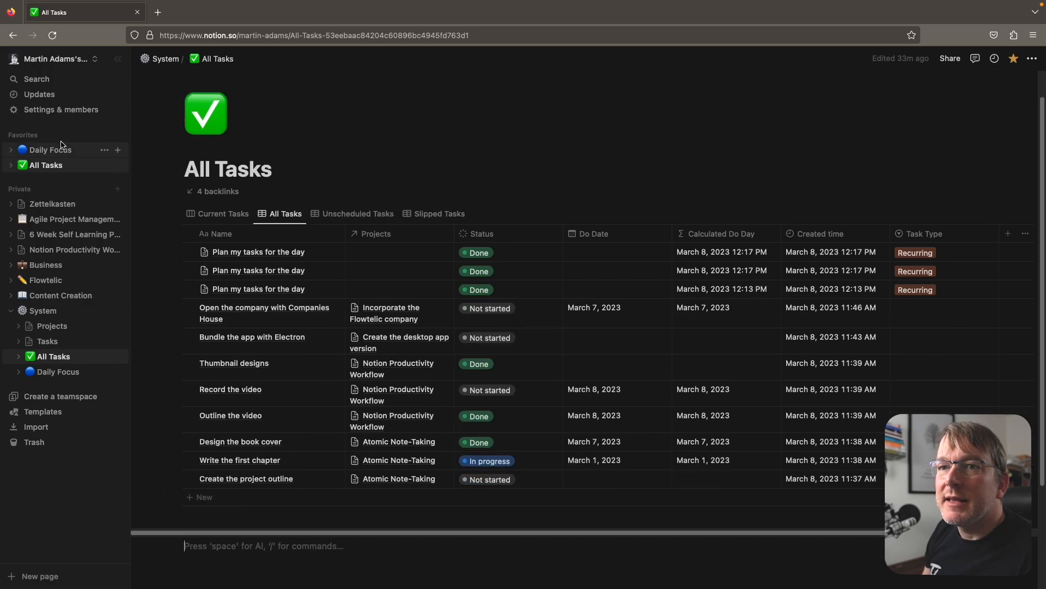
- Open today's Daily Focus entry and check its task board and filter rules against the edited task
{"action": "left_click", "coordinate": [47, 150]}
{"action": "left_click", "coordinate": [193, 176]}
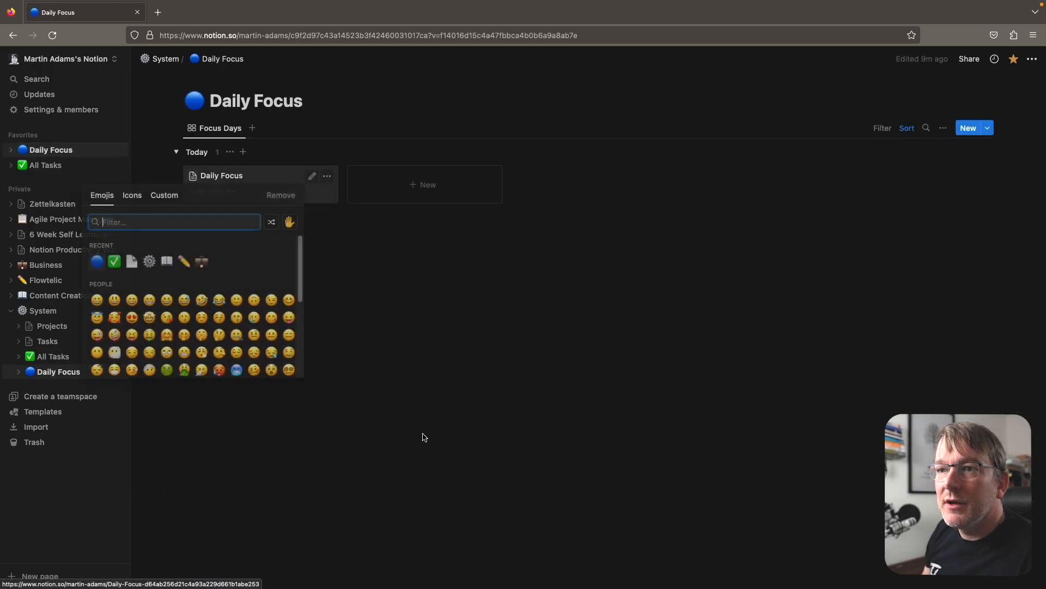
{"action": "left_click", "coordinate": [420, 363]}
{"action": "left_click", "coordinate": [239, 175]}
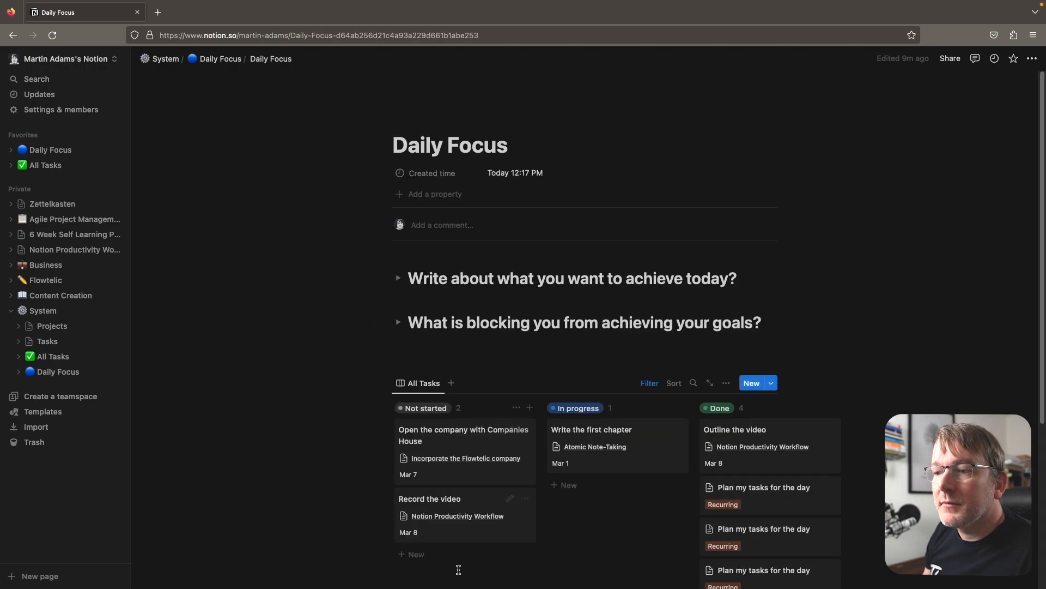
{"action": "scroll", "coordinate": [457, 455], "scroll_direction": "down", "scroll_amount": 2}
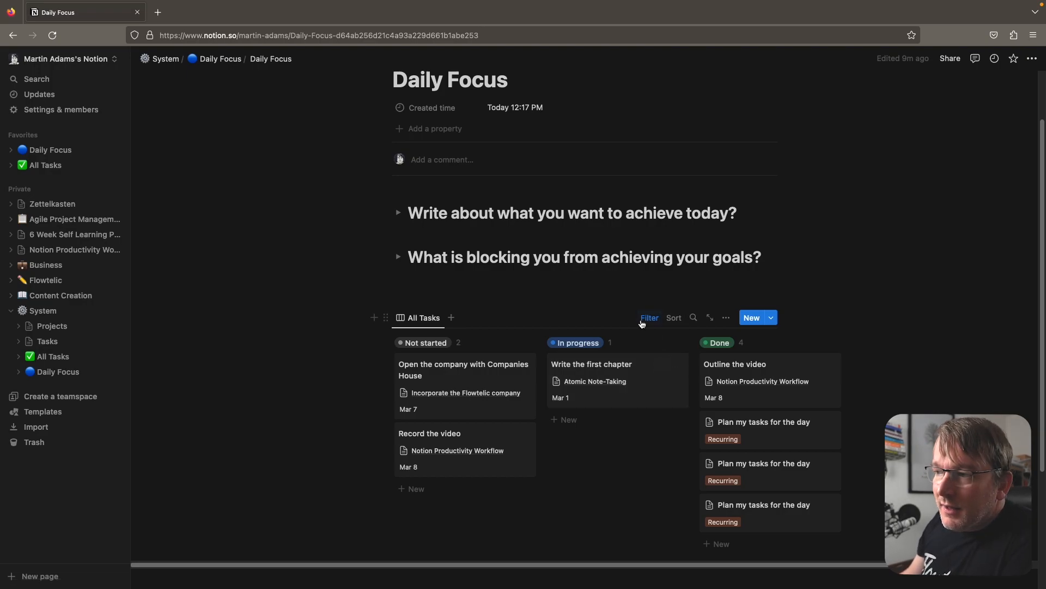
{"action": "left_click", "coordinate": [649, 318]}
{"action": "left_click", "coordinate": [413, 343]}
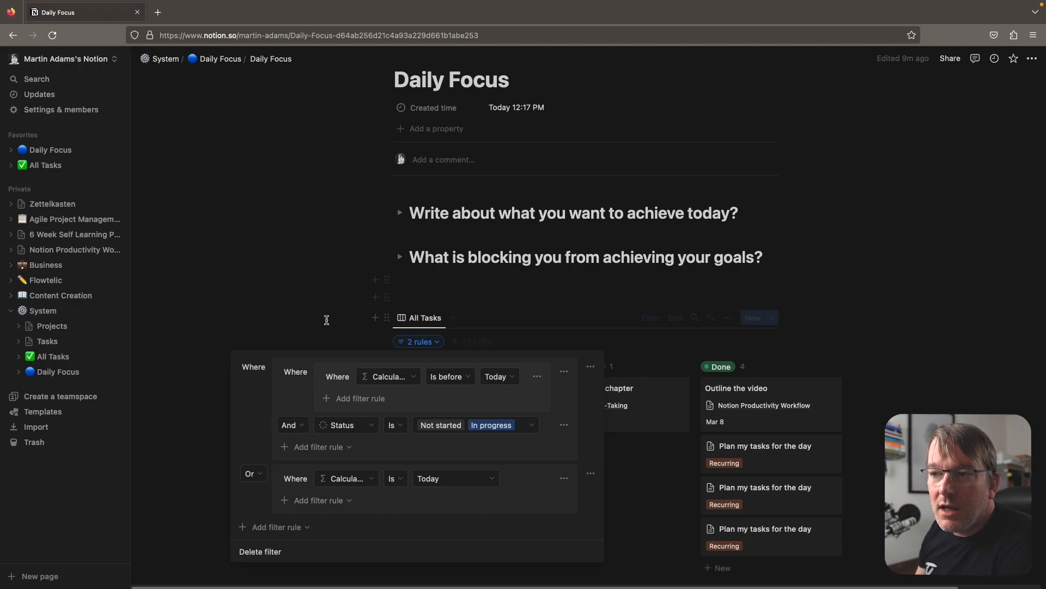
{"action": "left_click", "coordinate": [327, 320]}
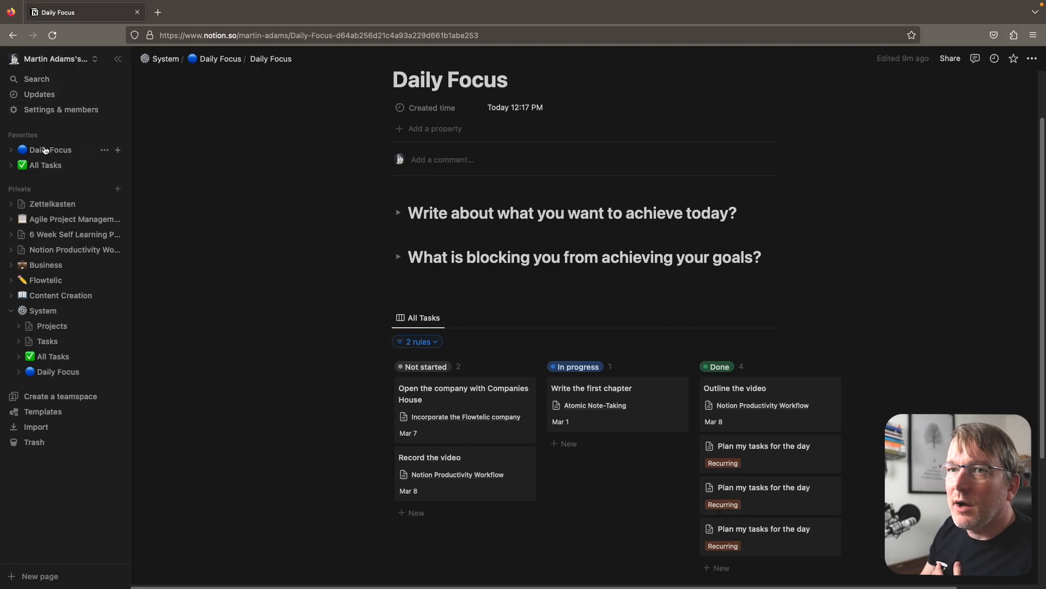
- Return to the Daily Focus database and open its Daily Focus template for editing
{"action": "left_click", "coordinate": [46, 150]}
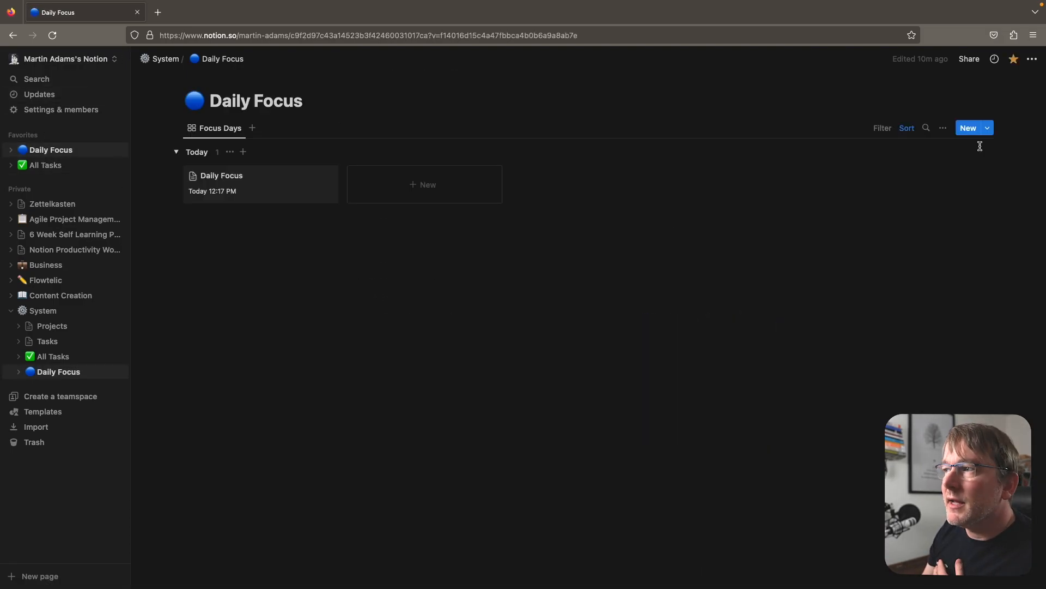
{"action": "left_click", "coordinate": [988, 128]}
{"action": "left_click", "coordinate": [987, 128]}
{"action": "left_click", "coordinate": [988, 128]}
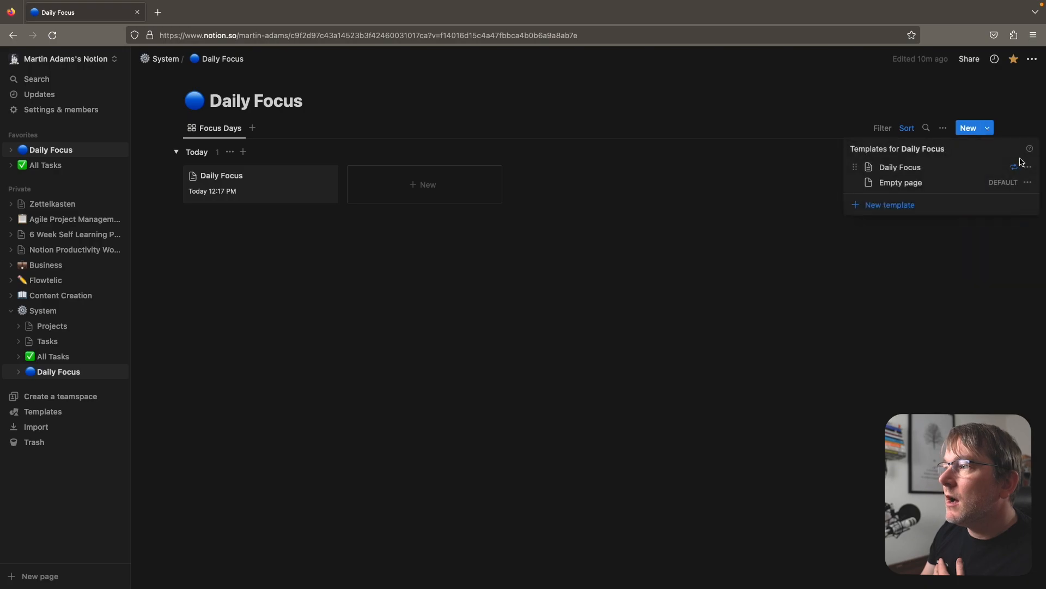
{"action": "left_click", "coordinate": [1028, 167]}
{"action": "left_click", "coordinate": [921, 166]}
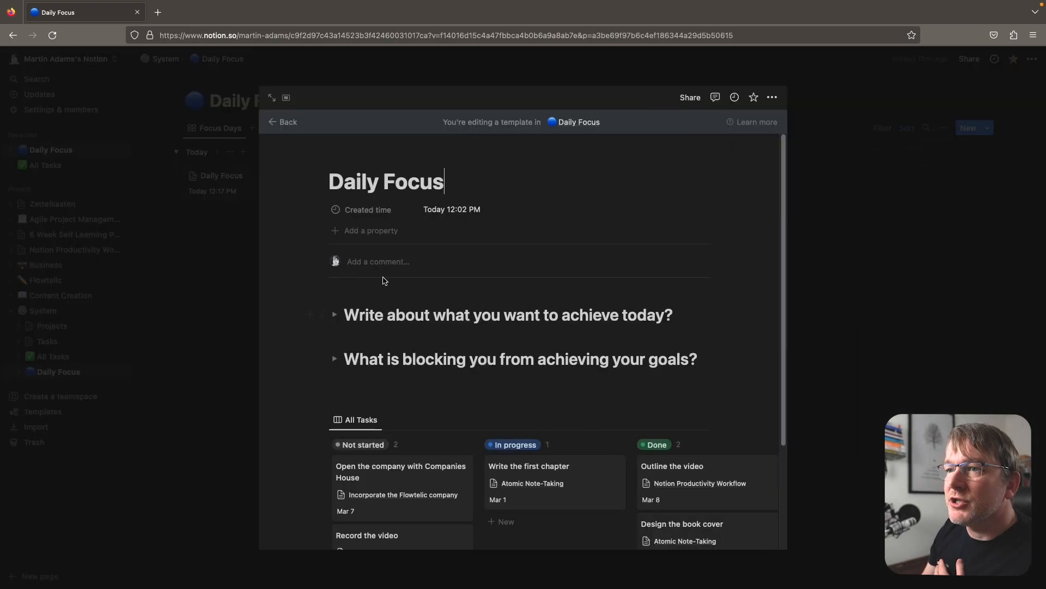
- In the template's All Tasks board filter, set the first group's date rule to Calculated Do Day is before Today
{"action": "scroll", "coordinate": [371, 387], "scroll_direction": "down", "scroll_amount": 3}
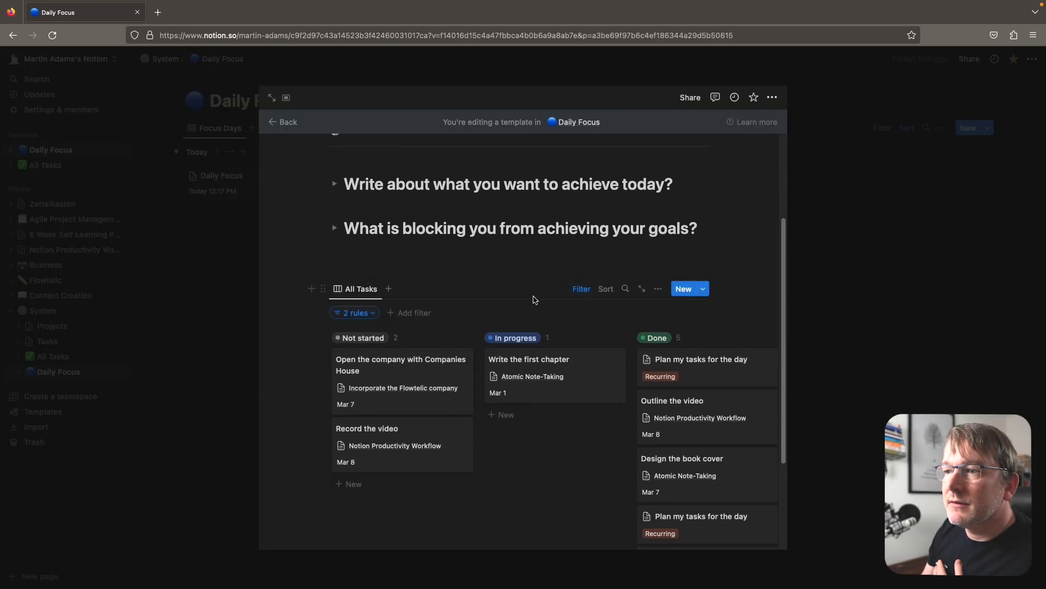
{"action": "left_click", "coordinate": [360, 312]}
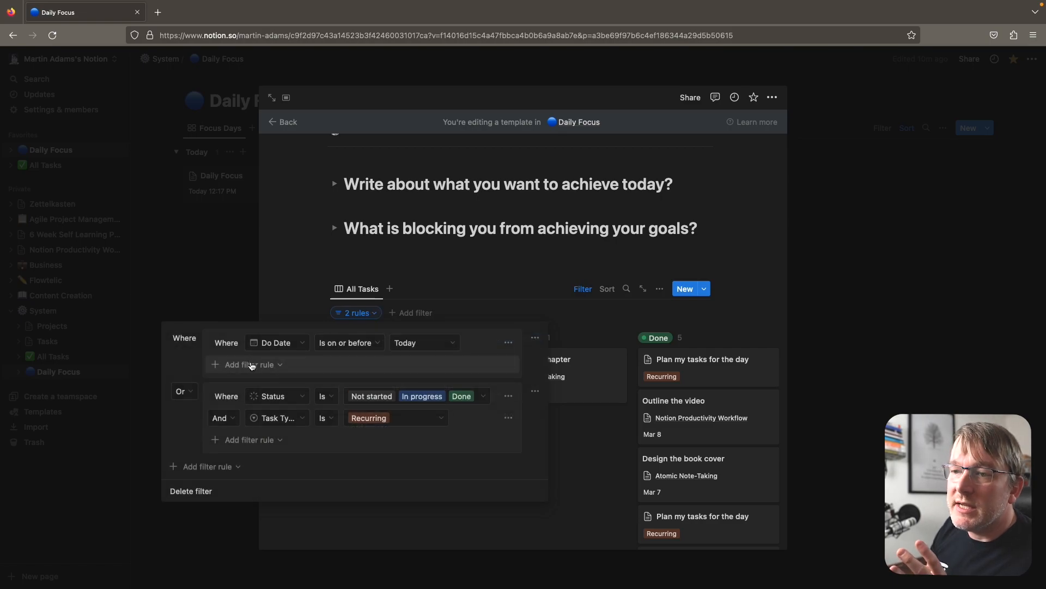
{"action": "left_click", "coordinate": [272, 364]}
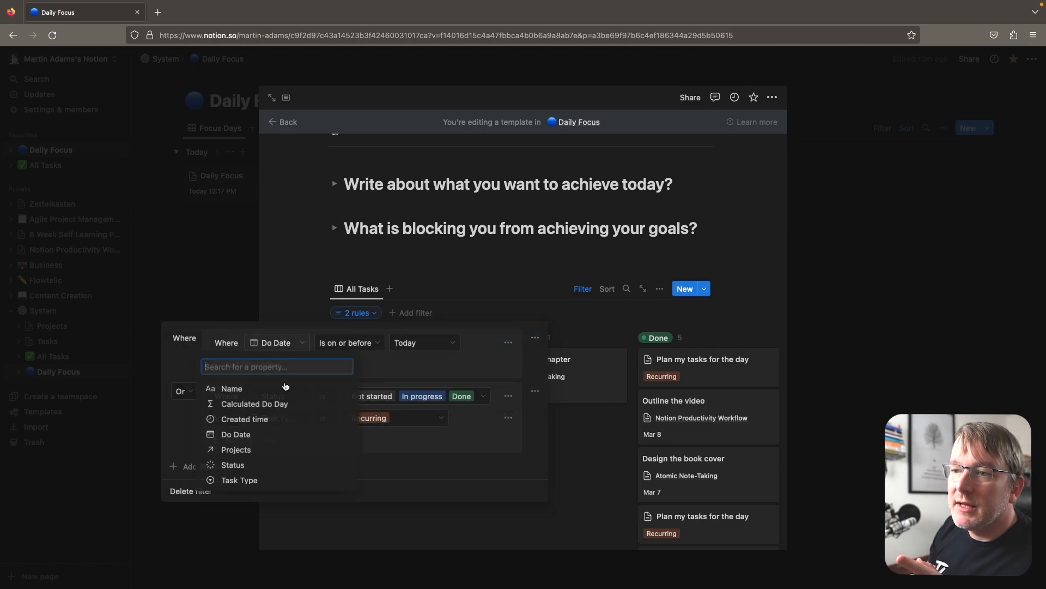
{"action": "left_click", "coordinate": [252, 404]}
{"action": "left_click", "coordinate": [341, 342]}
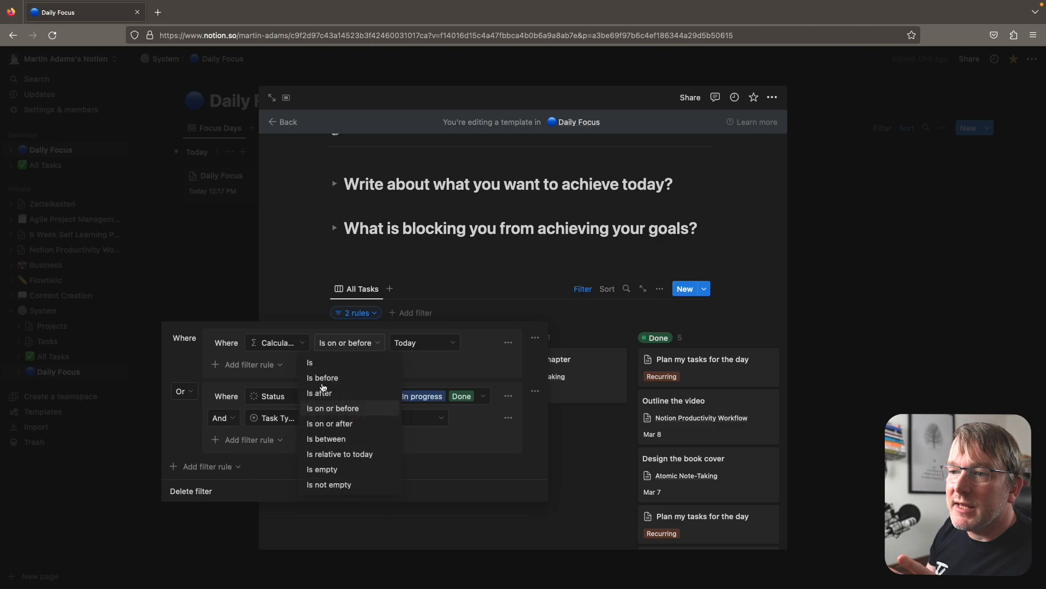
{"action": "left_click", "coordinate": [322, 378]}
- Add an And rule to the first filter group requiring Status to be Not started or In progress
{"action": "left_click", "coordinate": [248, 365]}
{"action": "left_click", "coordinate": [249, 384]}
{"action": "left_click", "coordinate": [223, 364]}
{"action": "left_click", "coordinate": [223, 364]}
{"action": "left_click", "coordinate": [192, 382]}
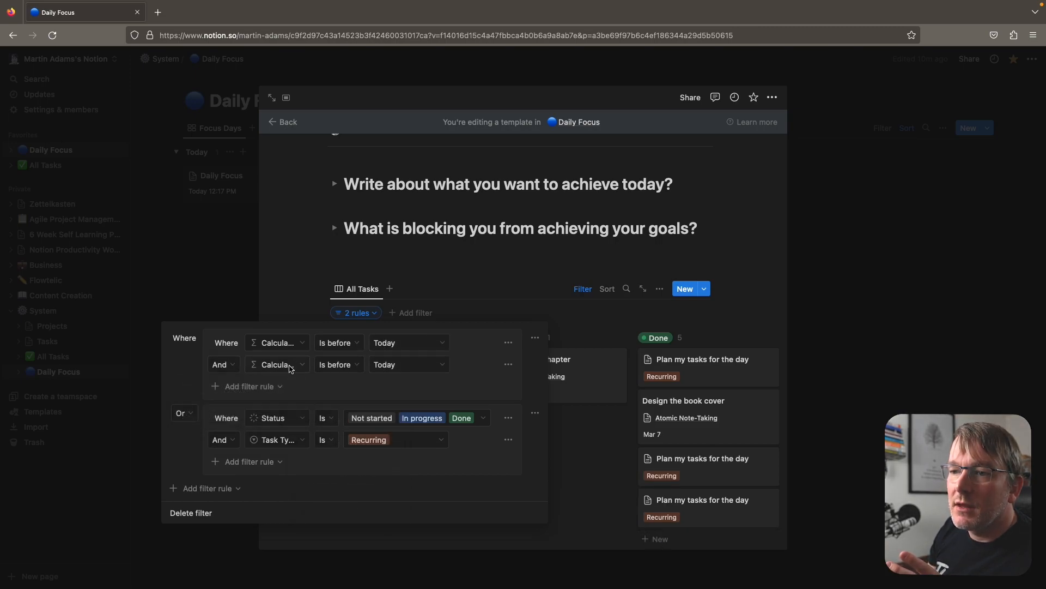
{"action": "left_click", "coordinate": [292, 370]}
{"action": "left_click", "coordinate": [249, 484]}
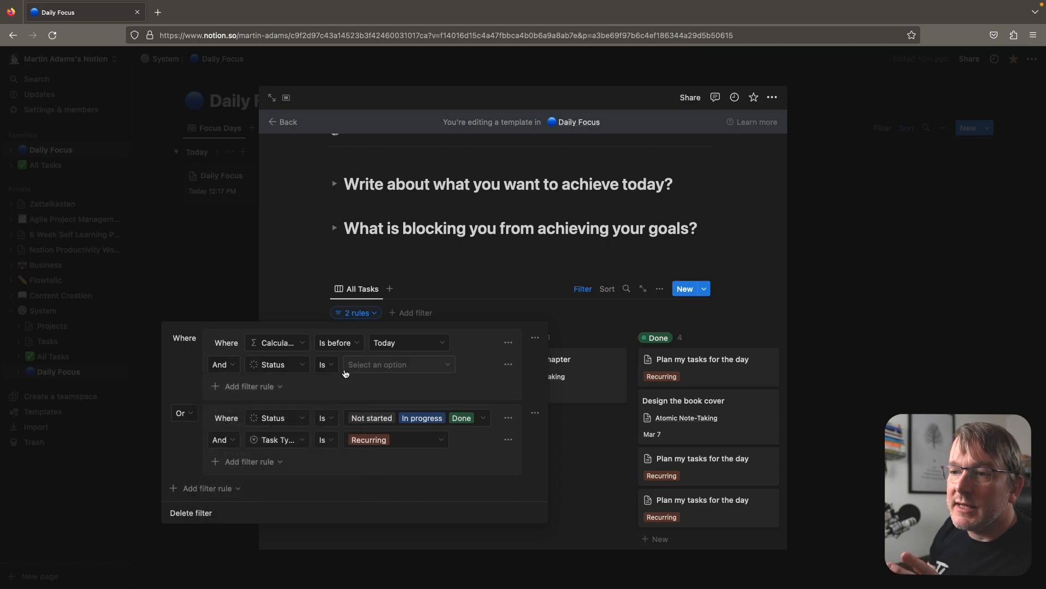
{"action": "left_click", "coordinate": [380, 370]}
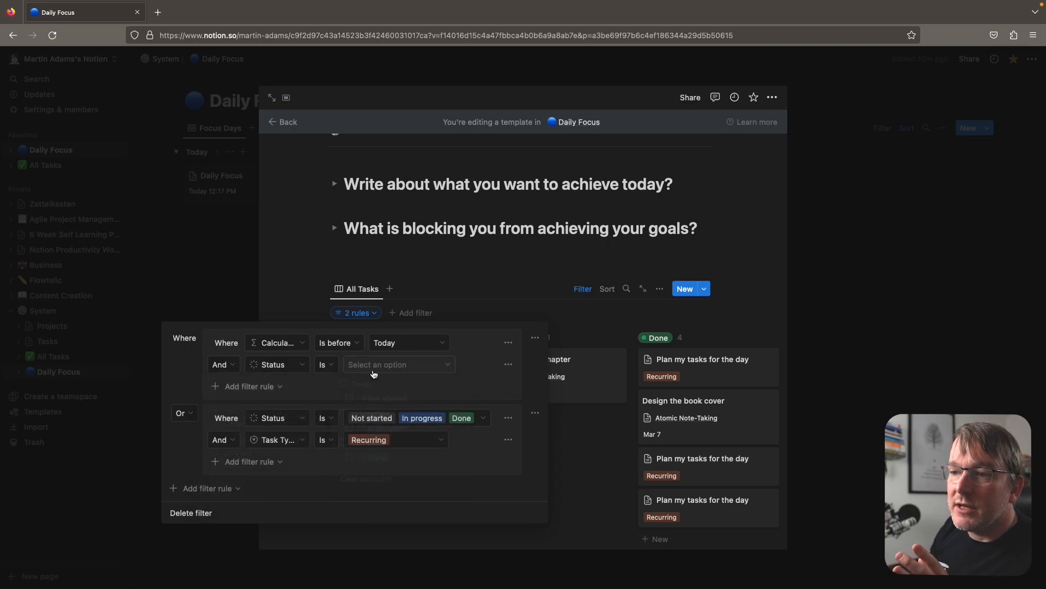
{"action": "left_click", "coordinate": [360, 384]}
{"action": "left_click", "coordinate": [370, 414]}
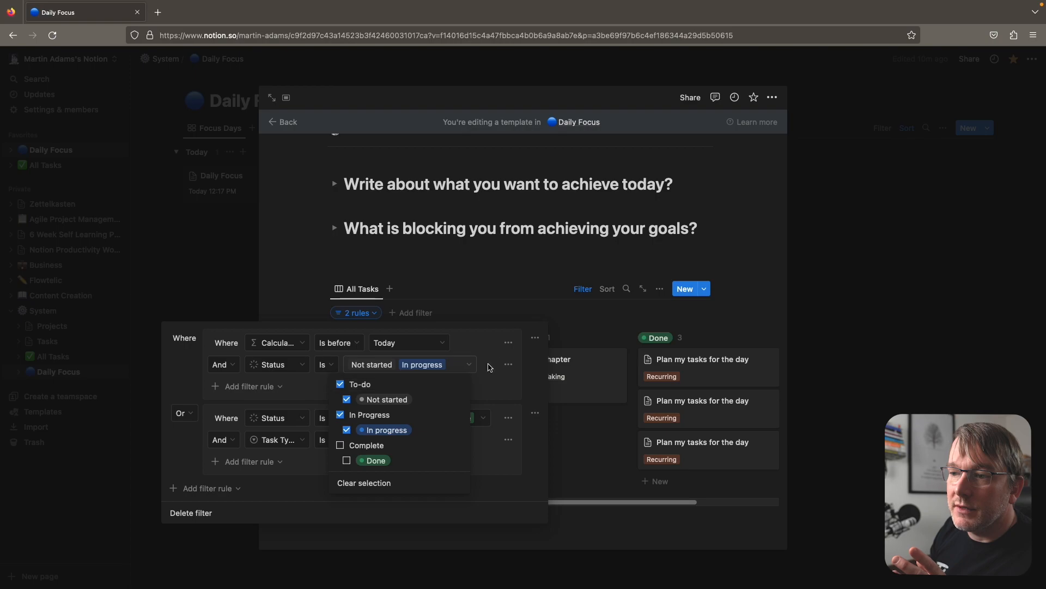
{"action": "left_click", "coordinate": [300, 385]}
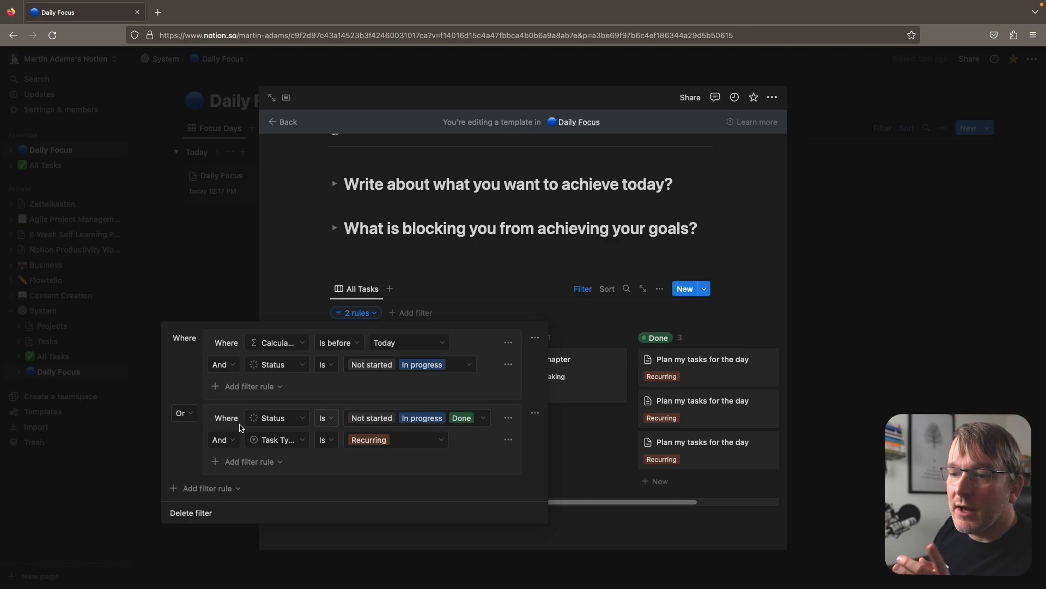
- Change the Status rule in the second filter group to Calculated Do Day is Today
{"action": "left_click", "coordinate": [290, 420]}
{"action": "left_click", "coordinate": [260, 475]}
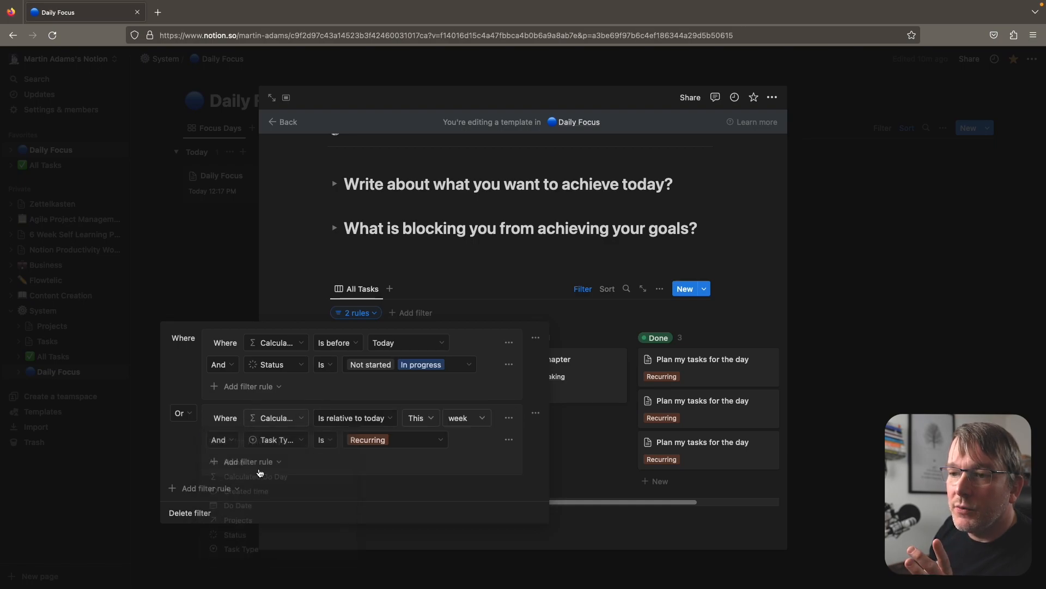
{"action": "left_click", "coordinate": [362, 419]}
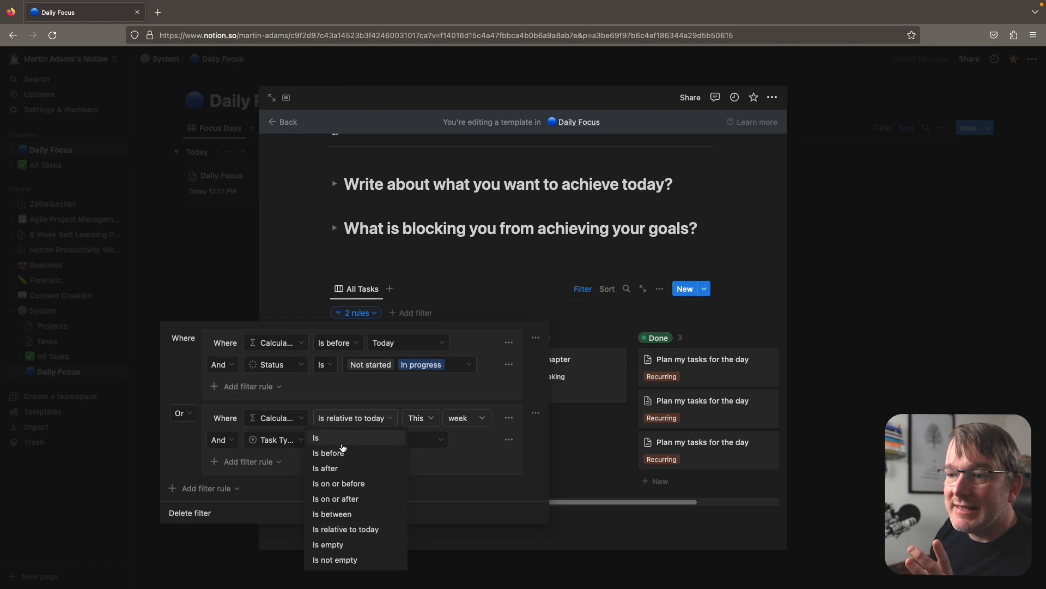
{"action": "left_click", "coordinate": [343, 441]}
{"action": "left_click", "coordinate": [416, 422]}
{"action": "left_click", "coordinate": [405, 422]}
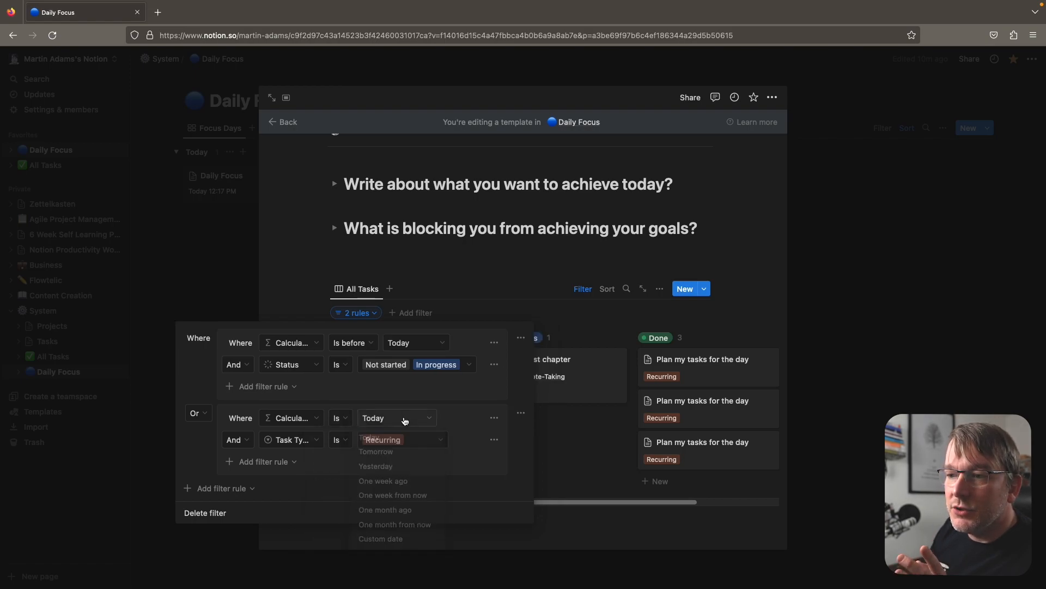
- Remove the Task Type rule from the second filter group and close the filter settings
{"action": "left_click", "coordinate": [495, 441]}
{"action": "left_click", "coordinate": [473, 458]}
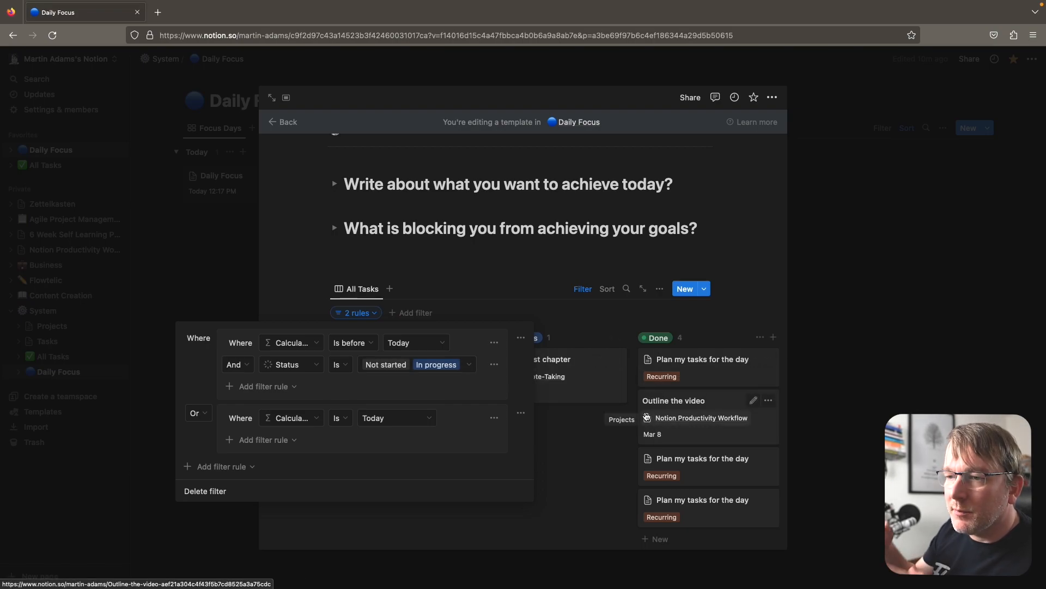
{"action": "left_click", "coordinate": [600, 474]}
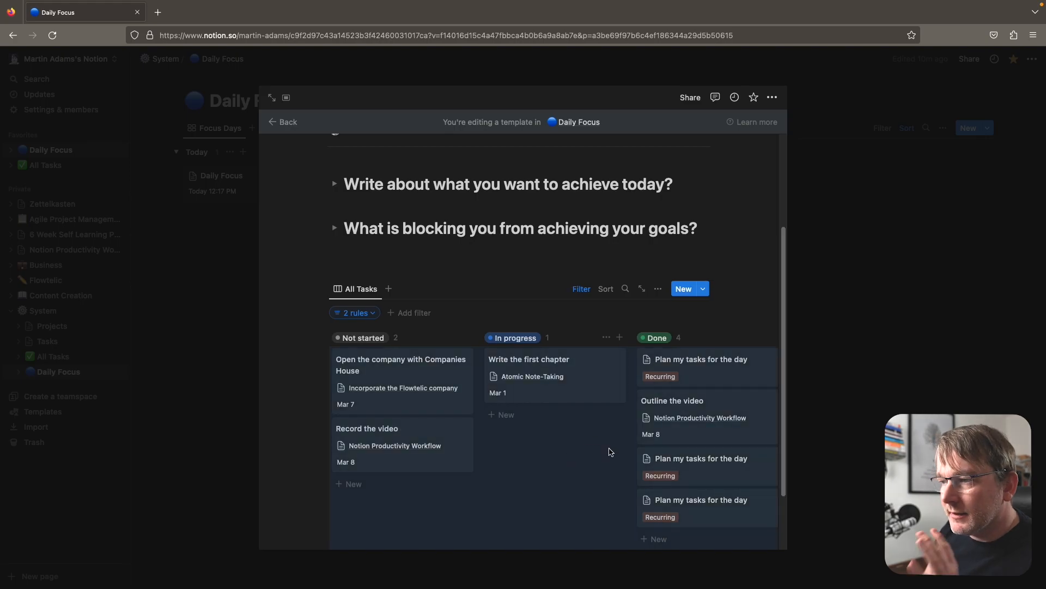
- Close the Daily Focus template and open the Projects page under Flowtelic
{"action": "left_click", "coordinate": [849, 290]}
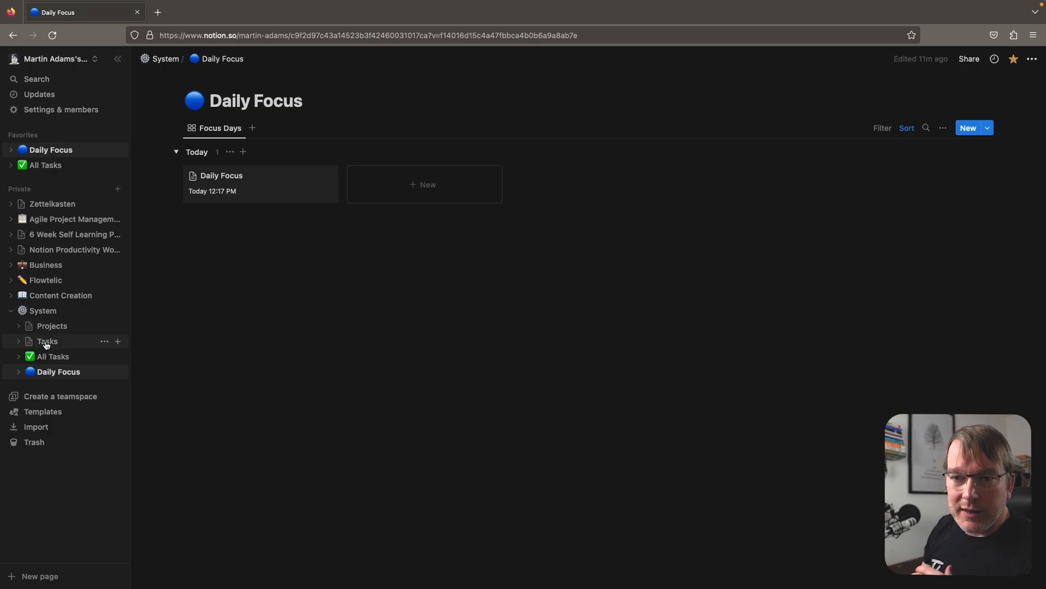
{"action": "left_click", "coordinate": [45, 280]}
{"action": "left_click", "coordinate": [432, 227]}
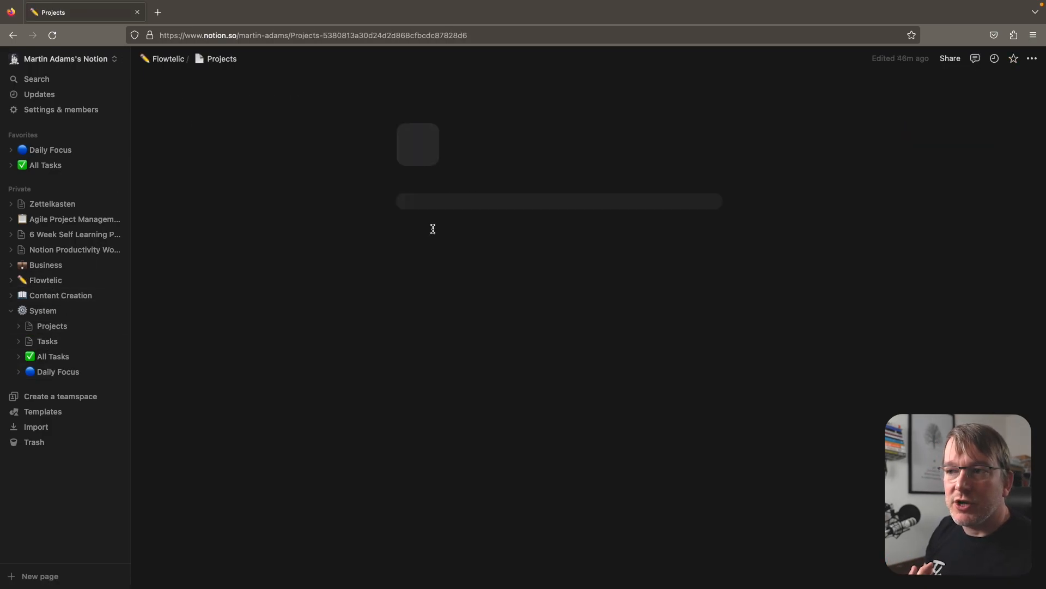